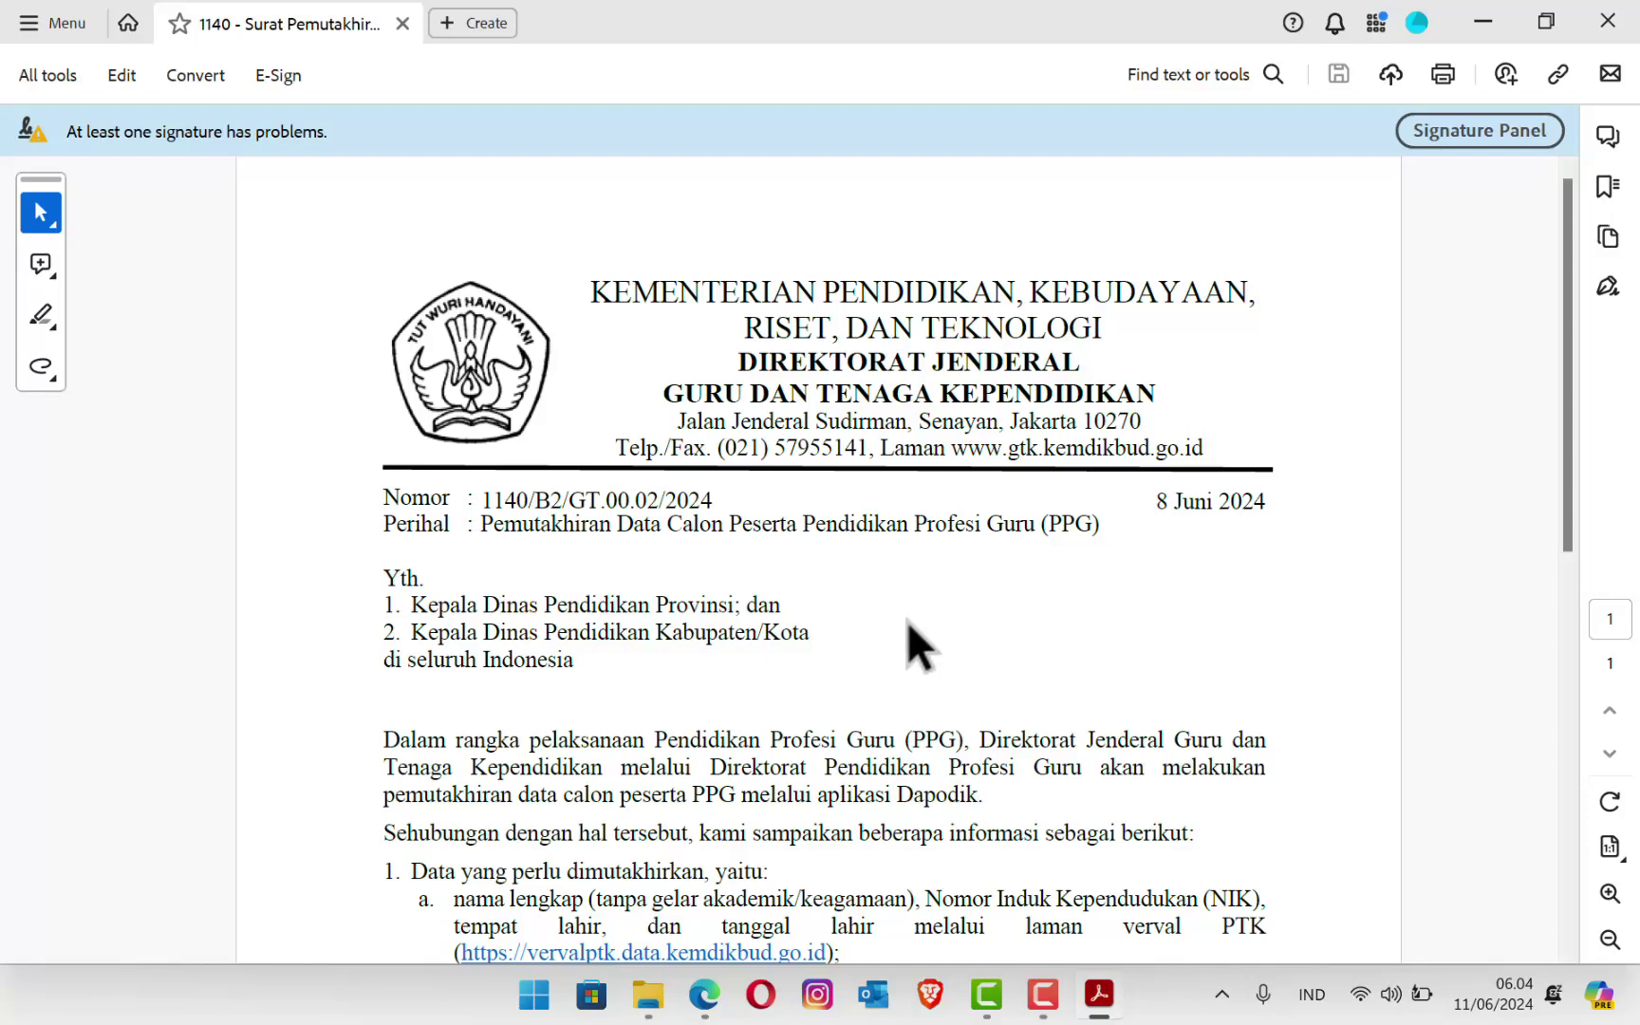
Step: Open vervalptk.data.kemdikbud.go.id in a new Edge tab
scroll(872, 589, "down", 4)
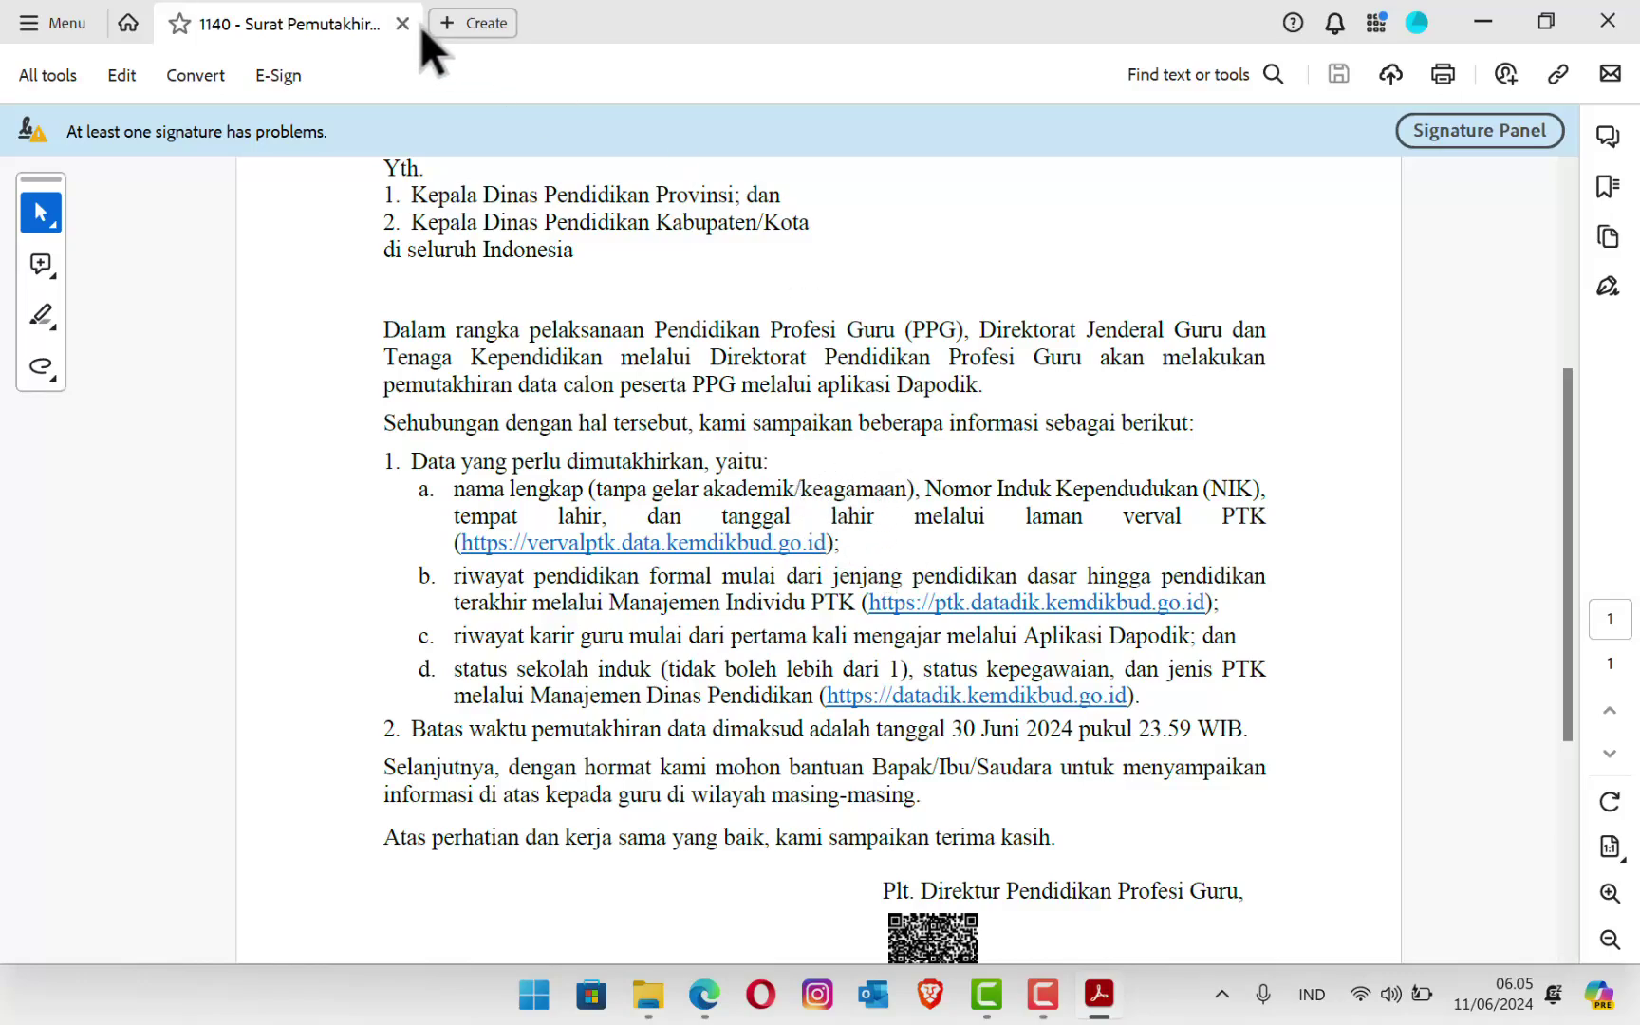
mouse_move(705, 1016)
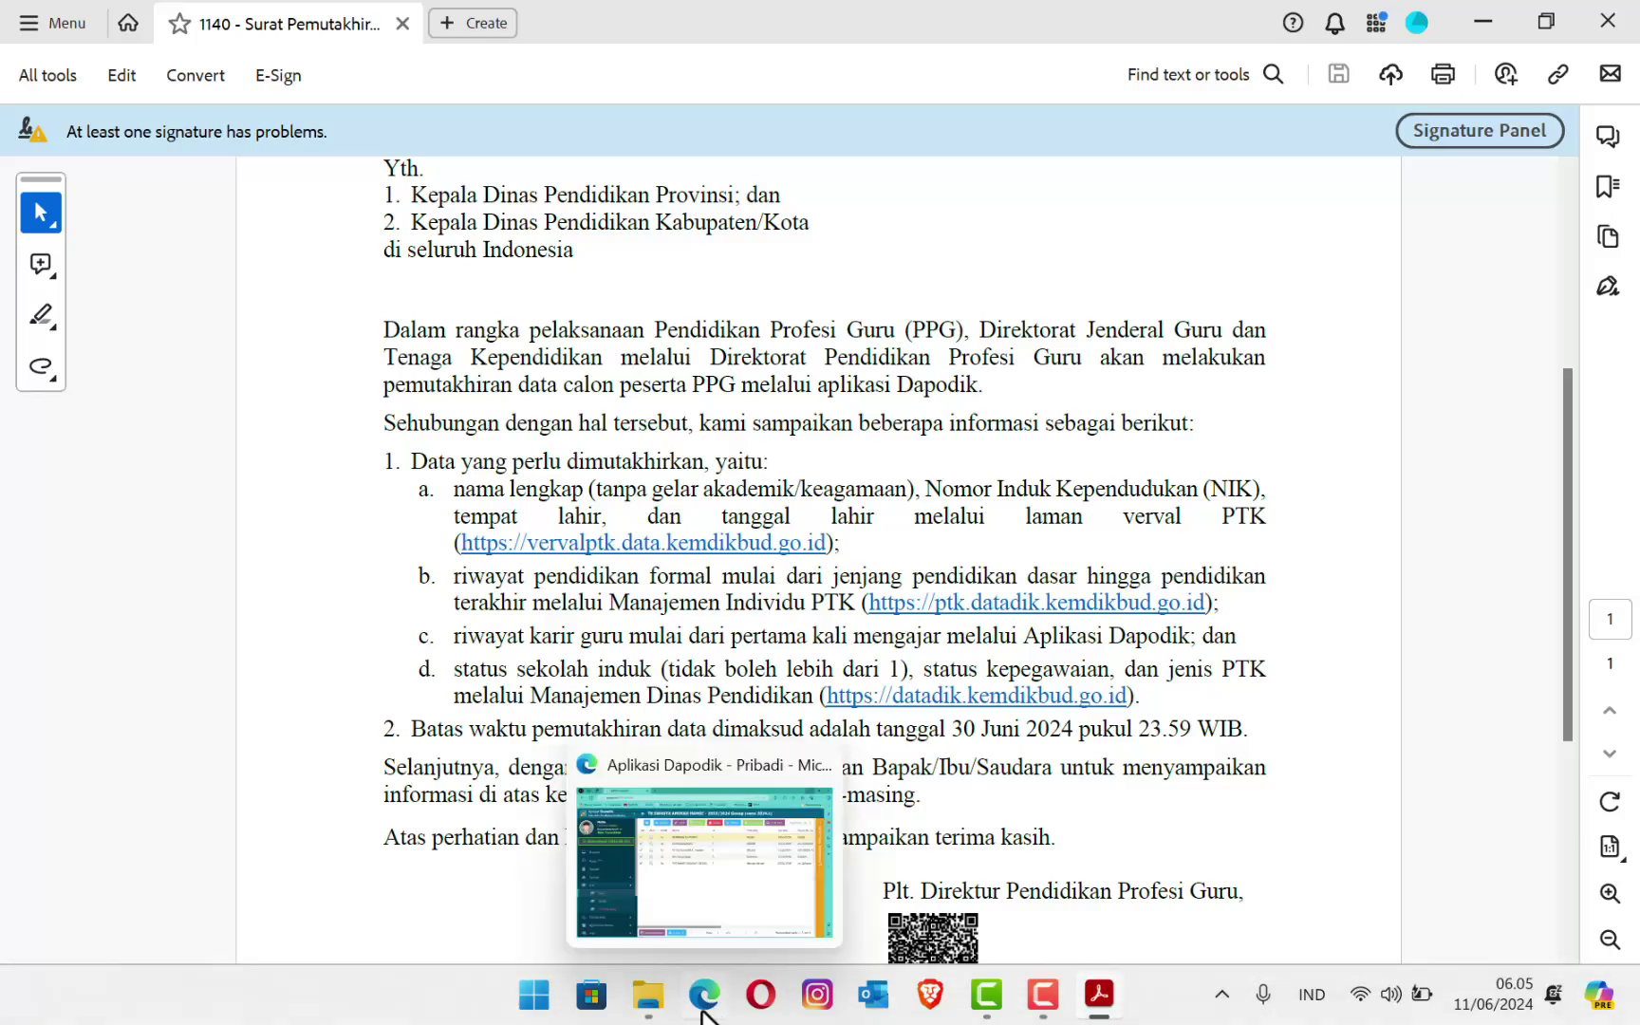
left_click(704, 1011)
left_click(500, 19)
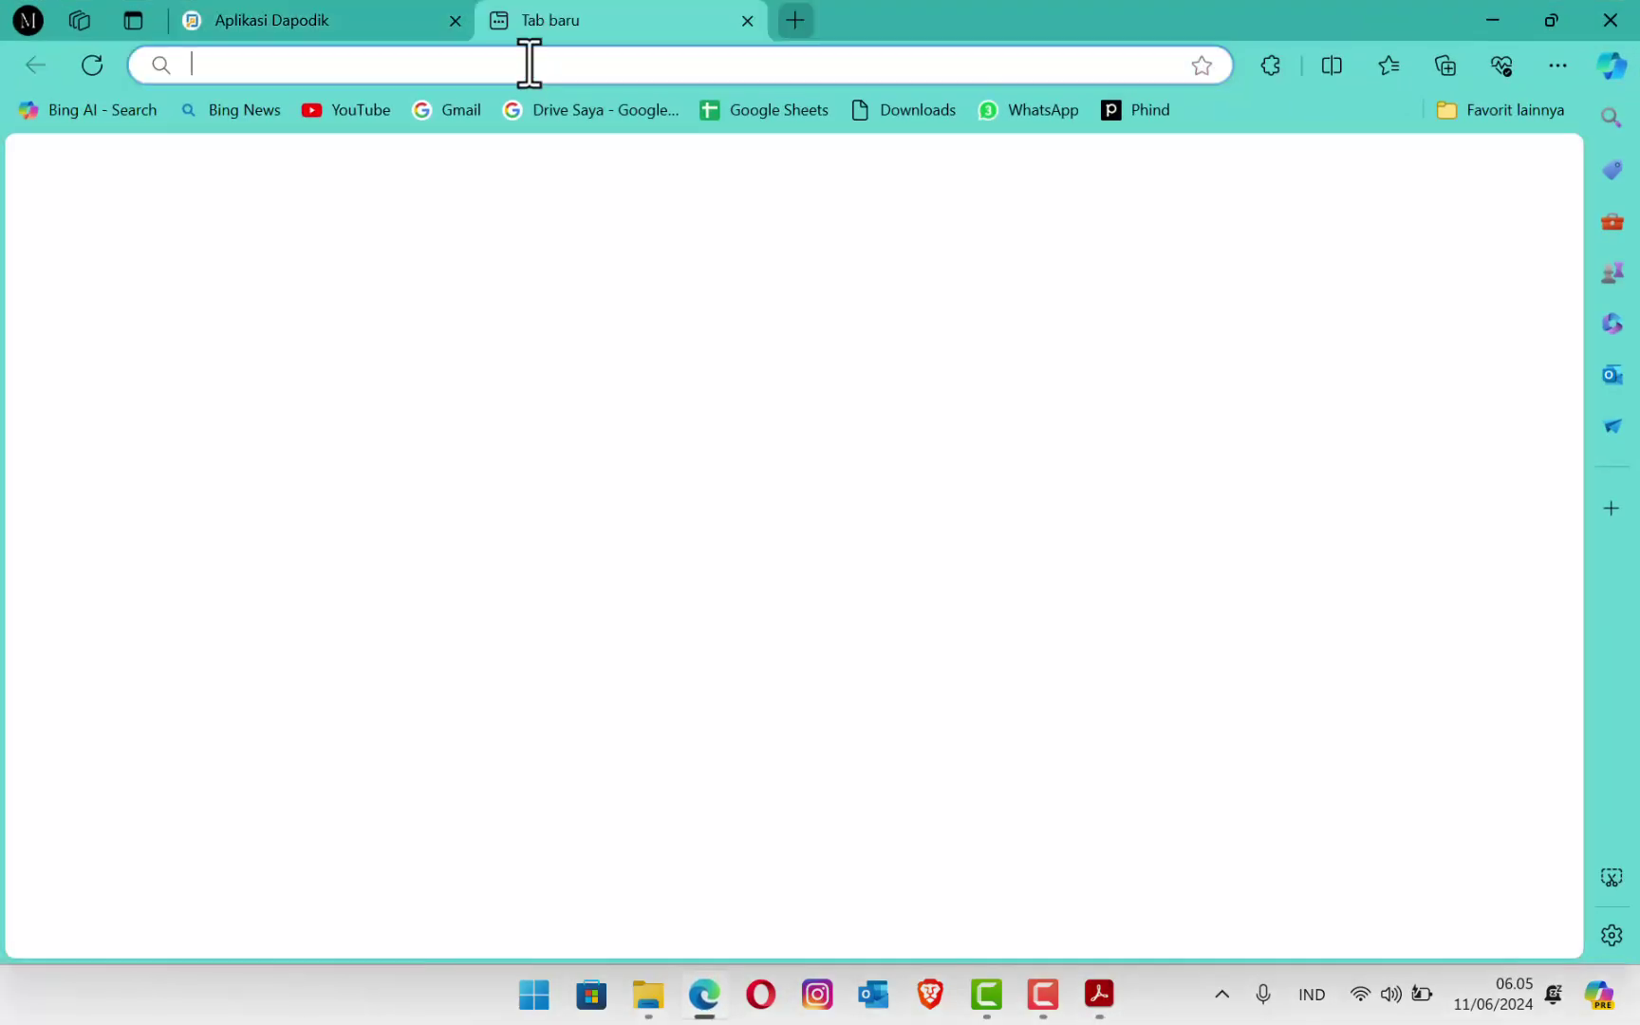
type("v")
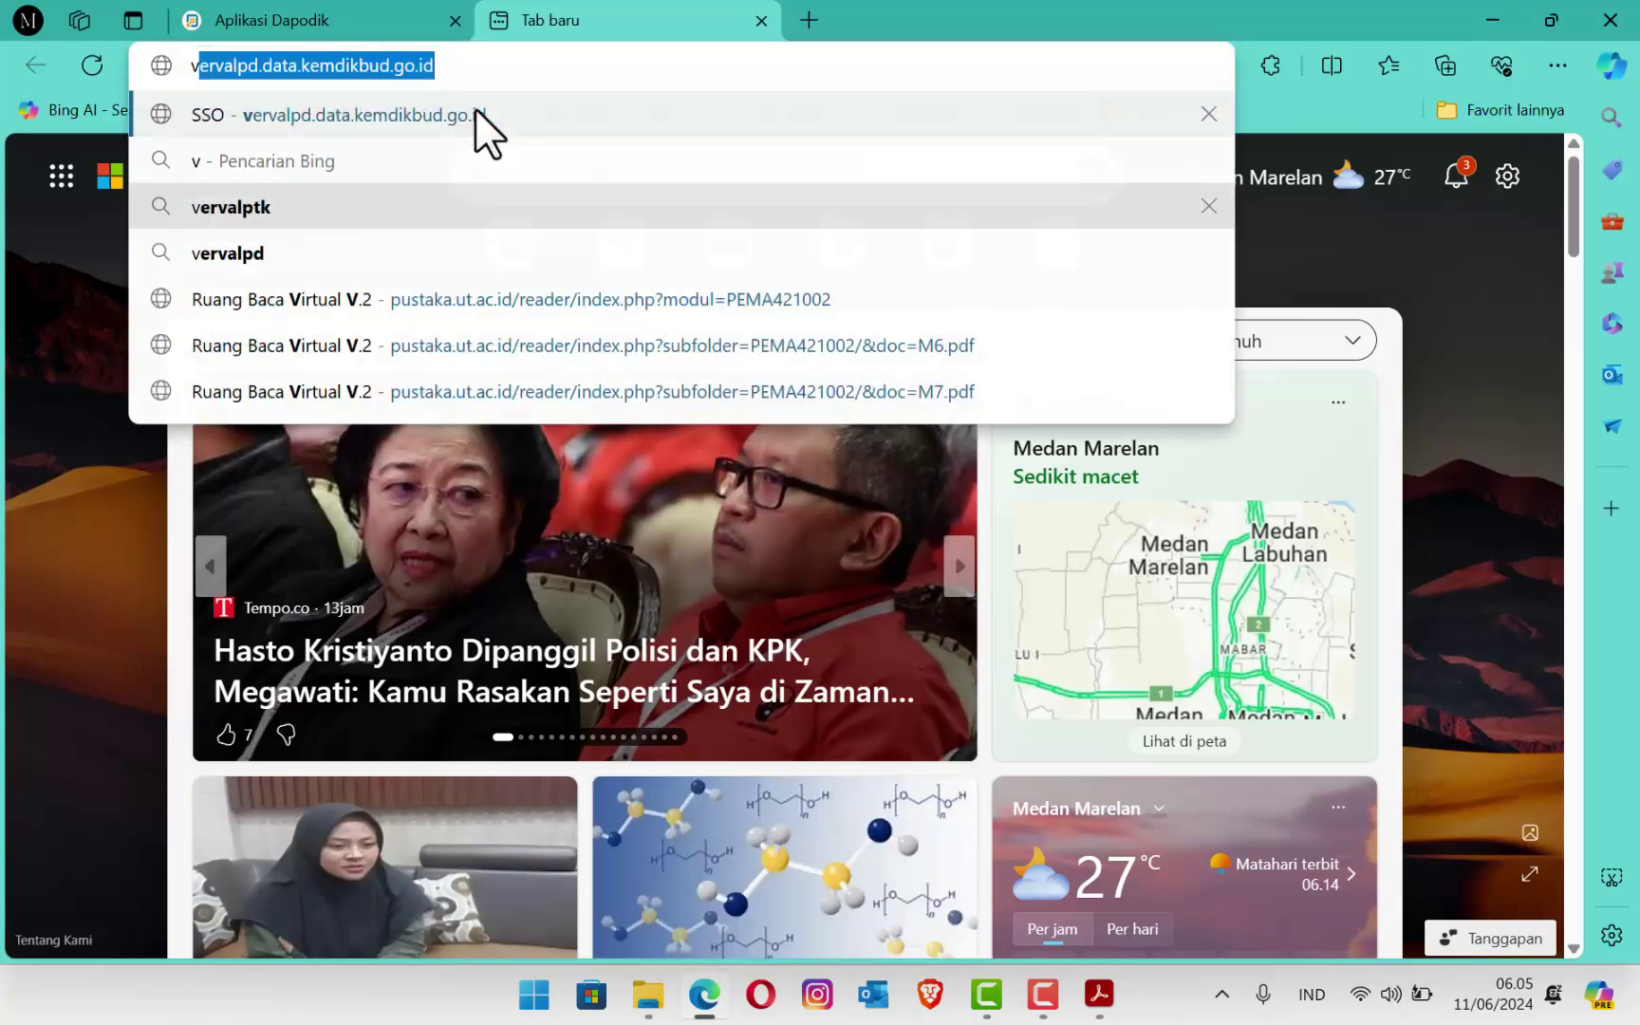
type("ervalpt")
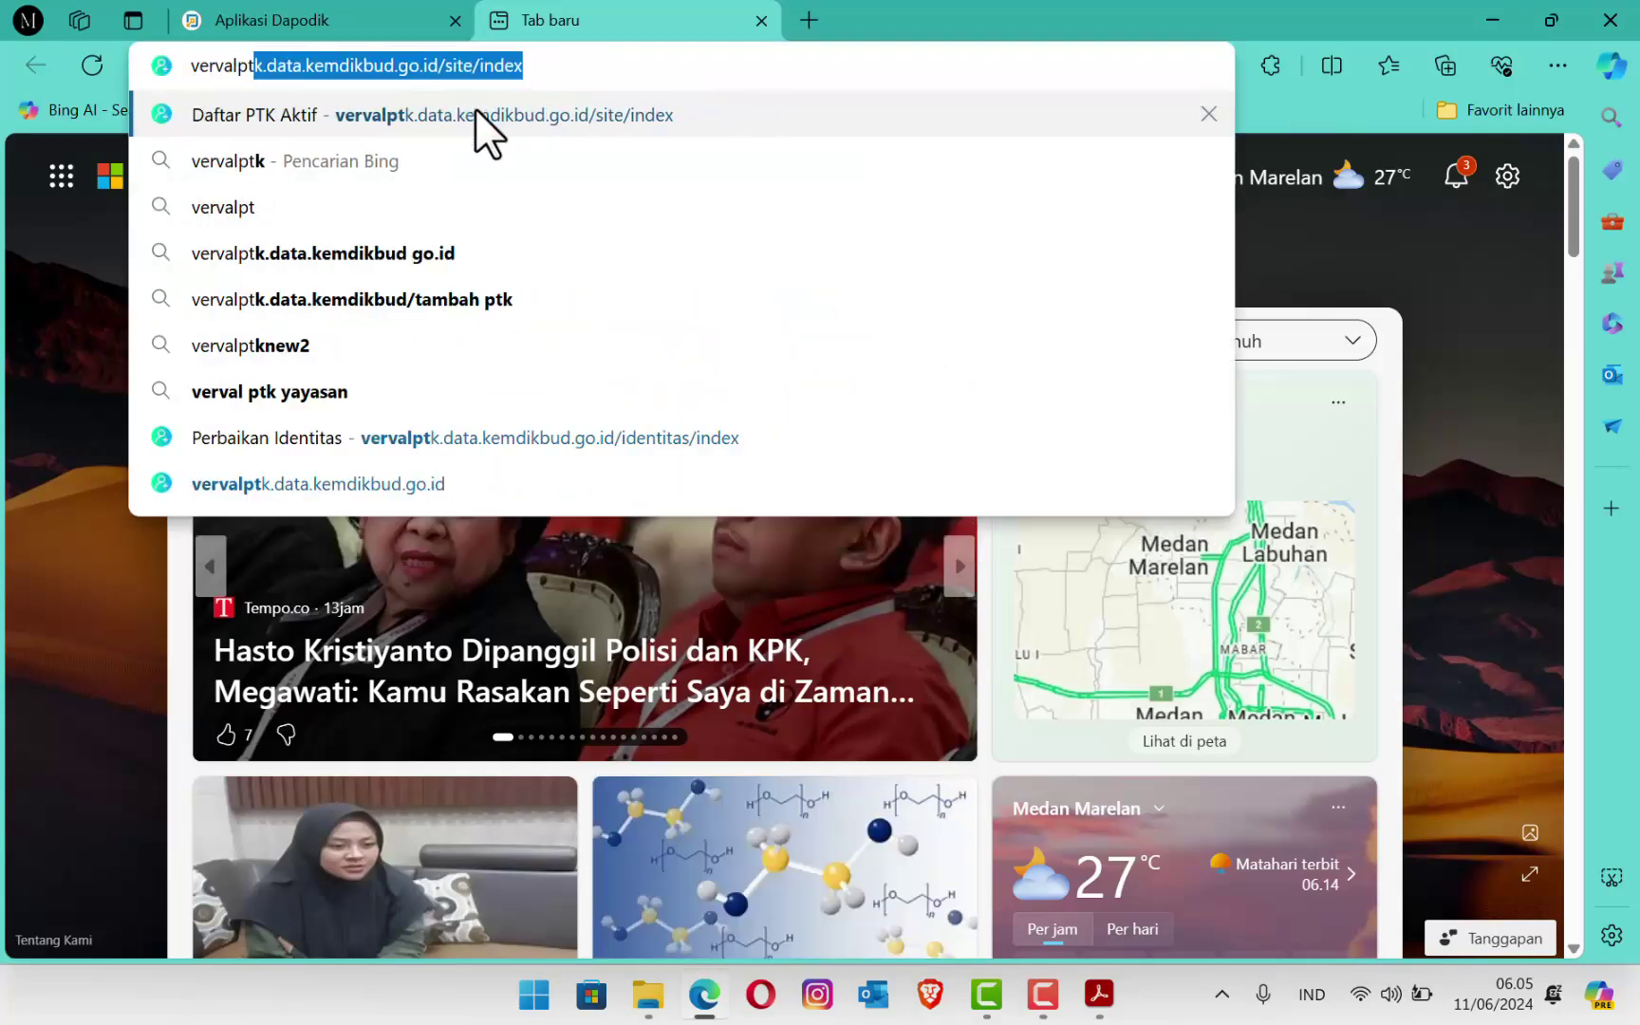
type("k.dat")
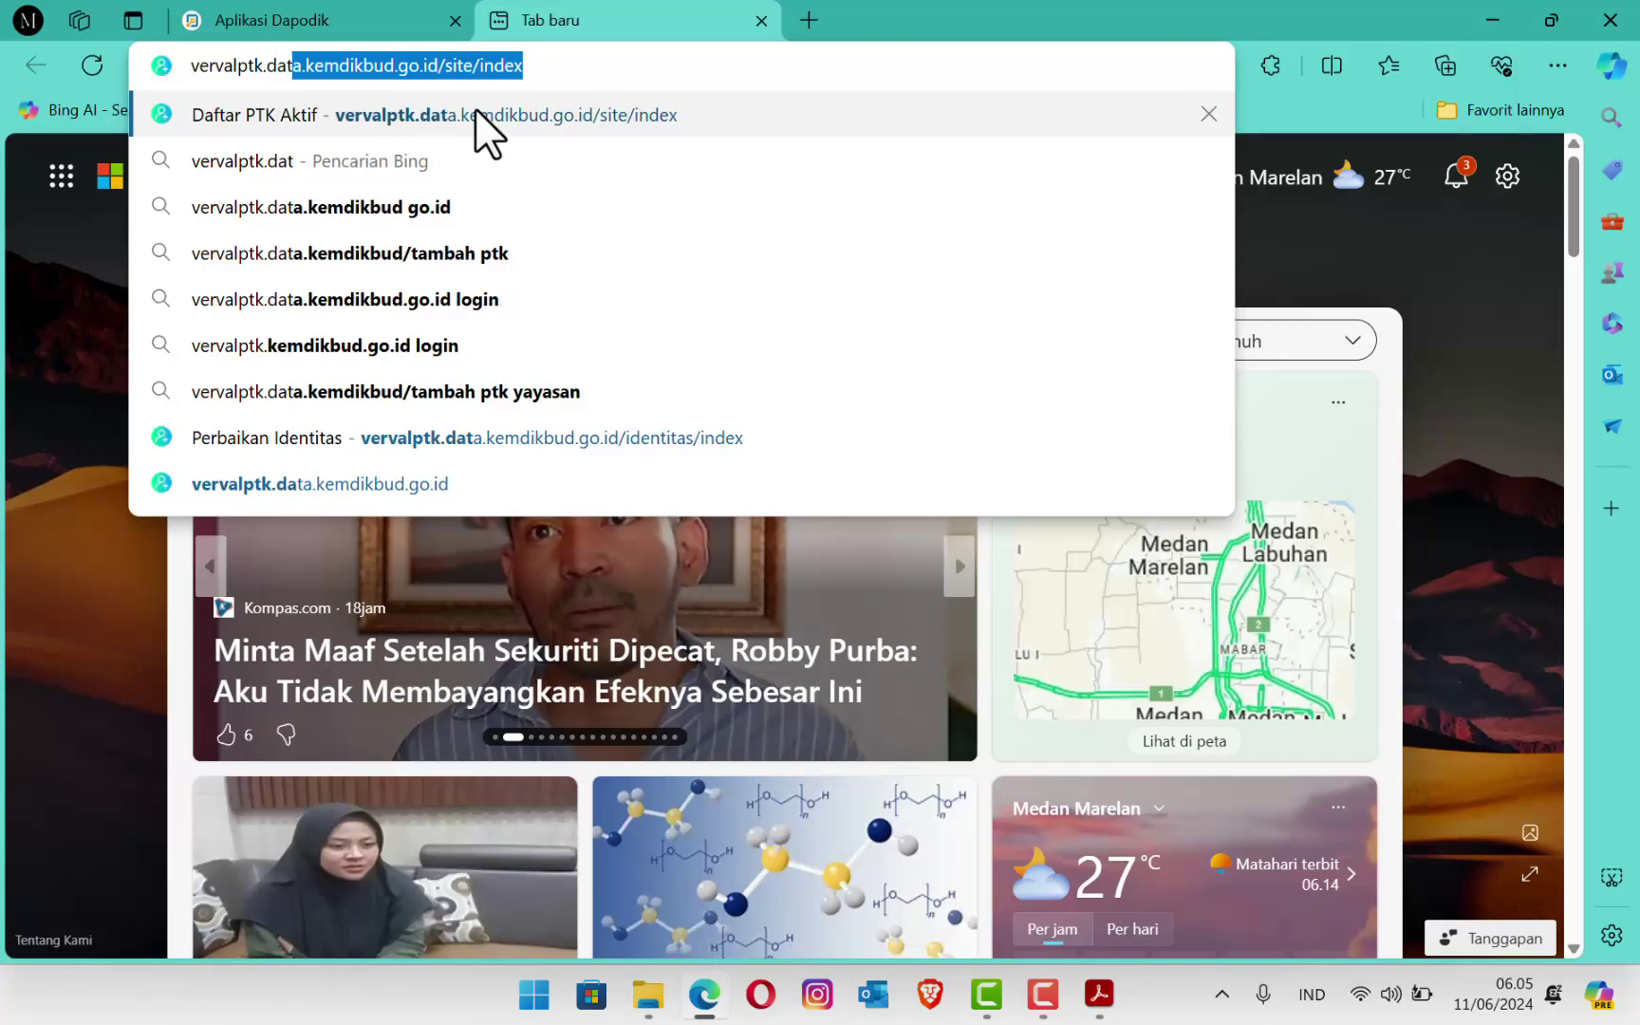
type("a.kemdikbud")
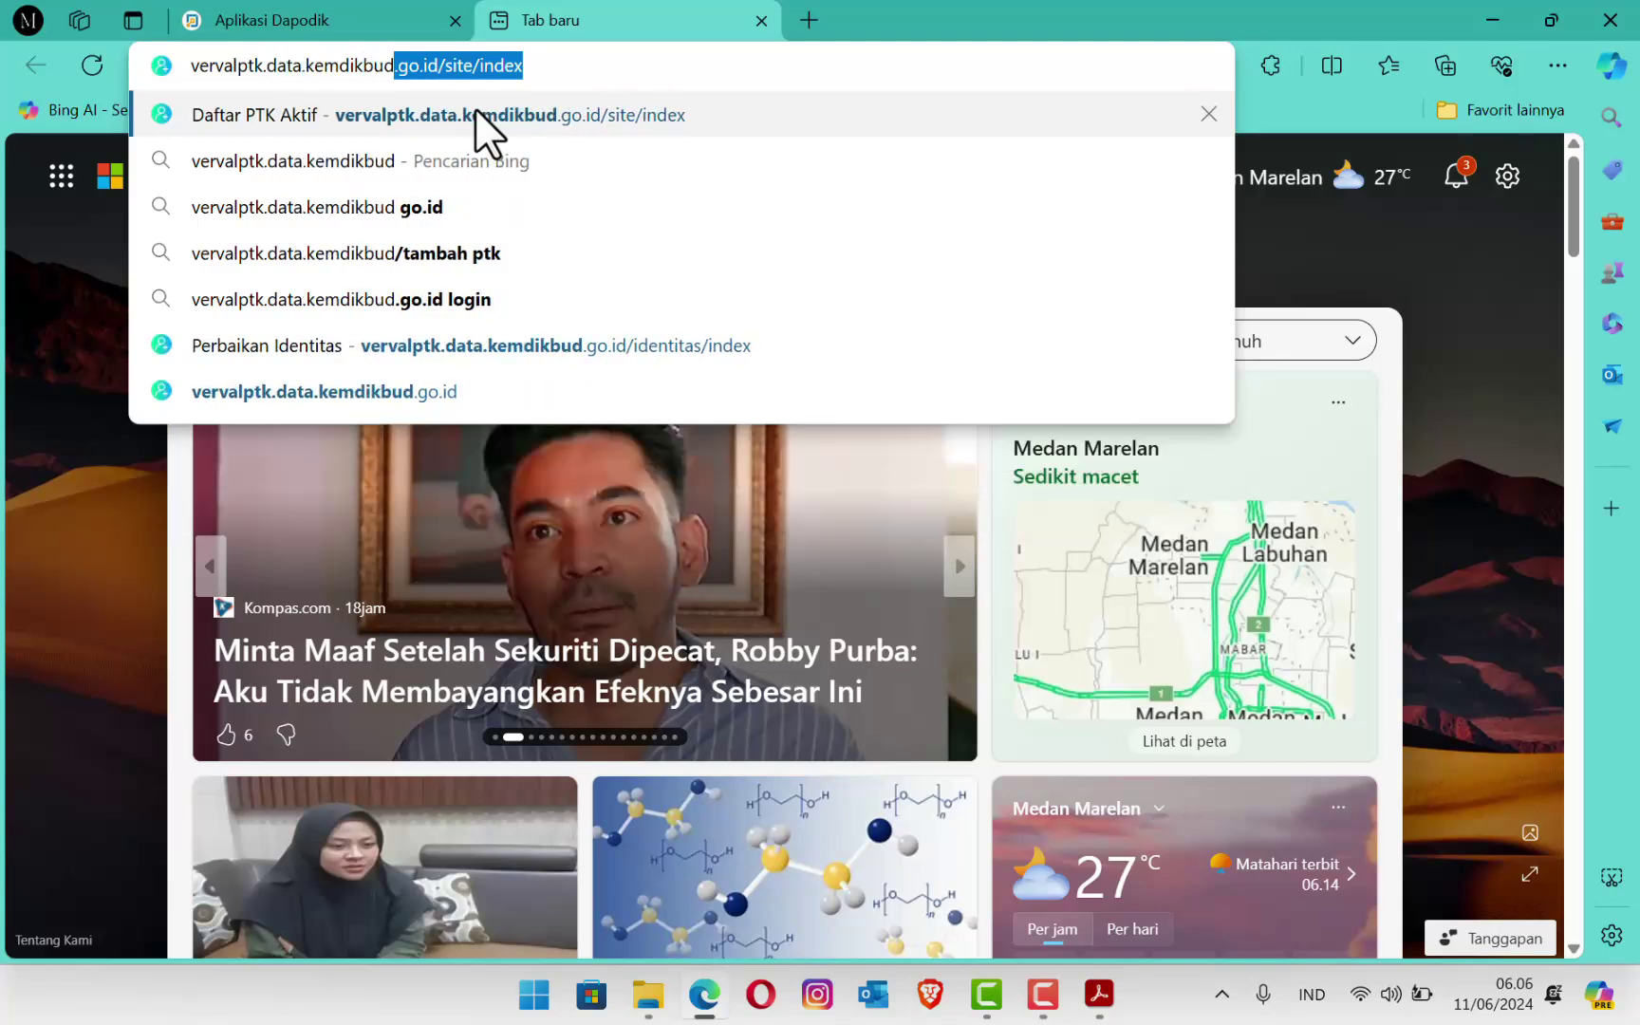
type(".go.id")
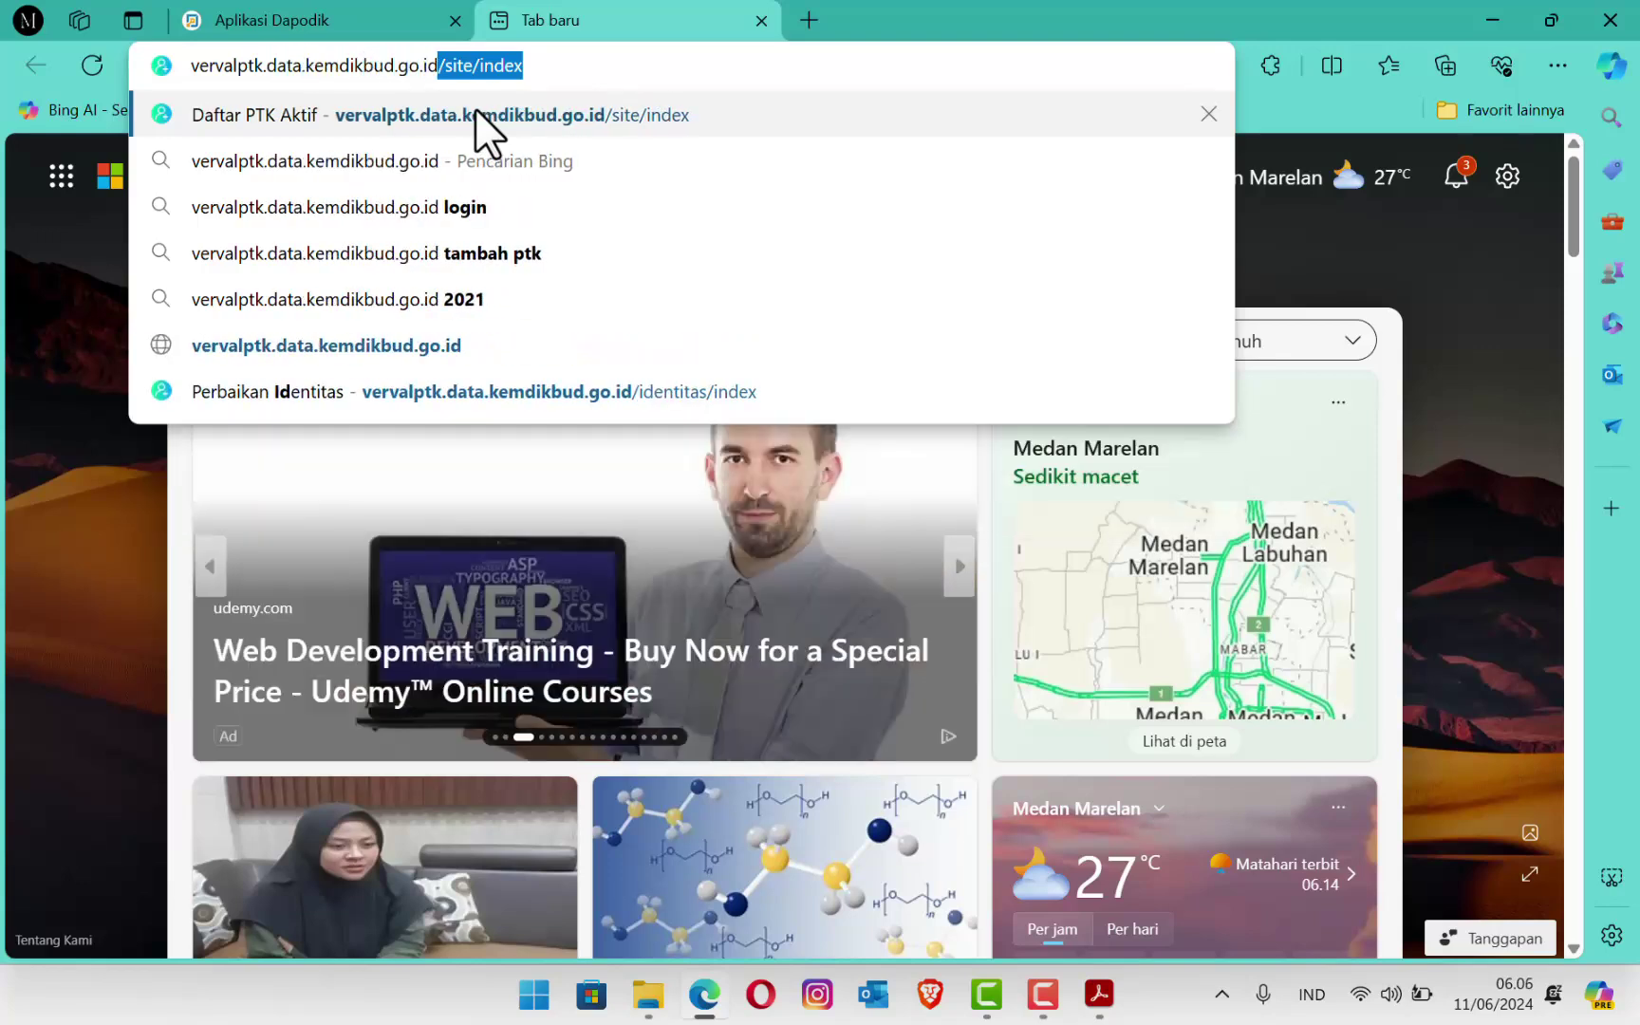
key("Delete")
left_click(475, 108)
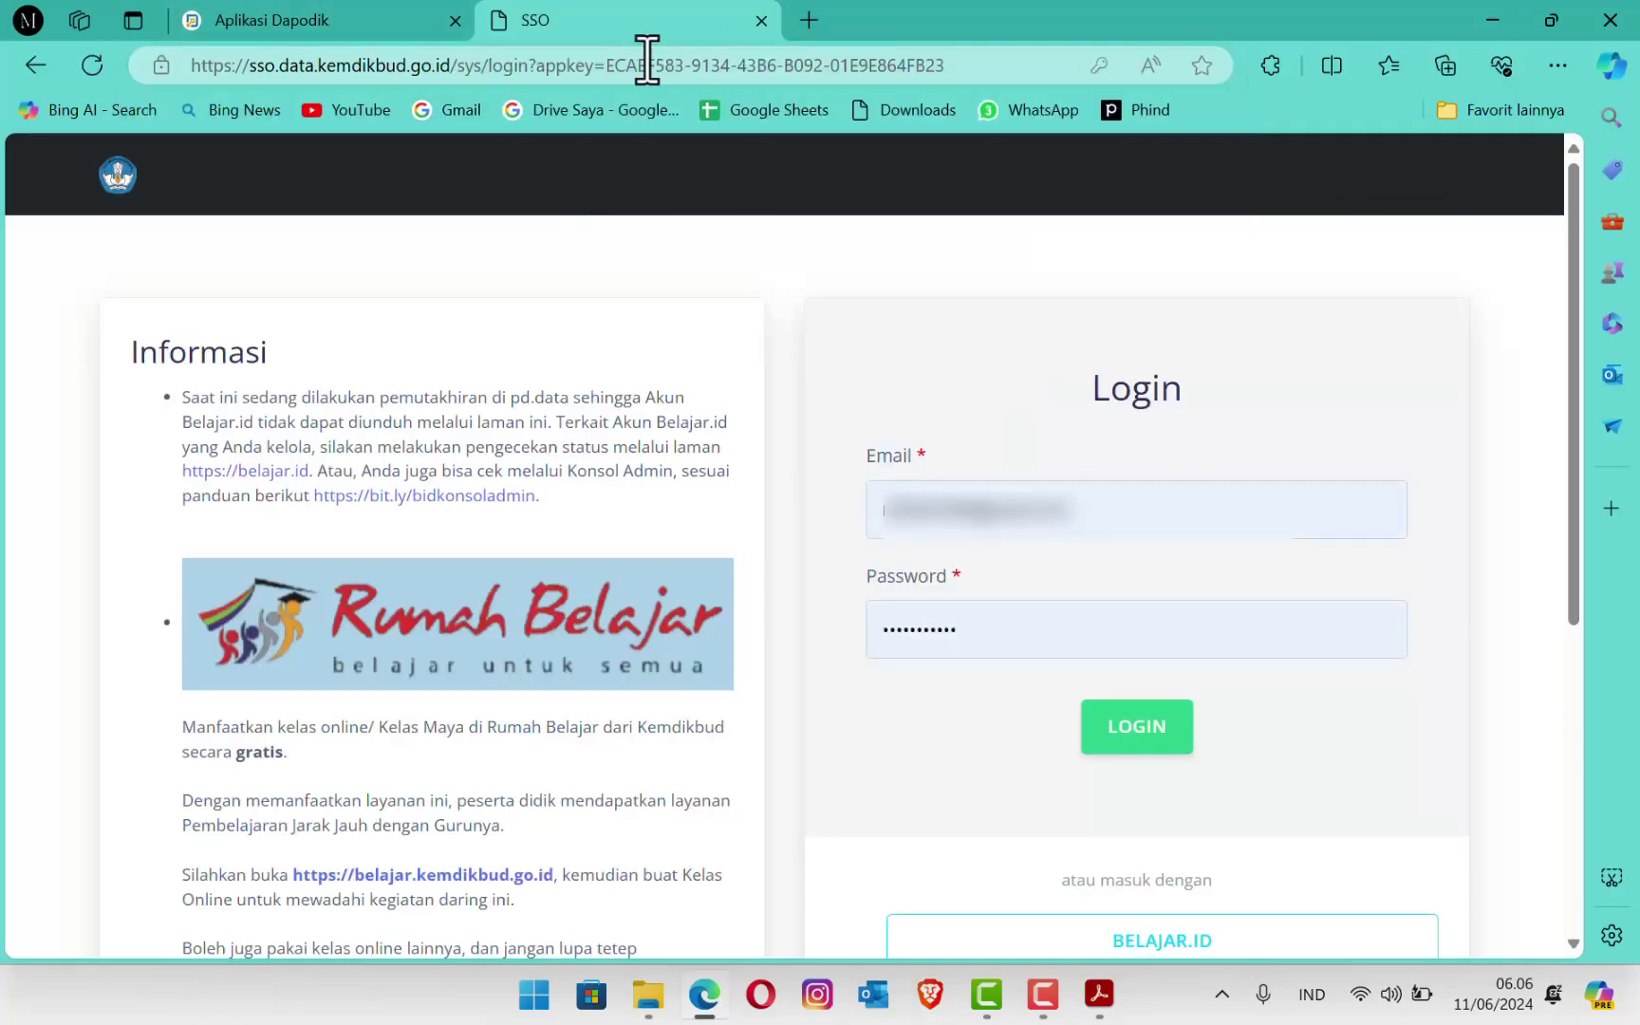
Step: Follow the Verval PTK link from the Dapodik dashboard, then close the duplicate sign-in tab
left_click(290, 32)
left_click(139, 418)
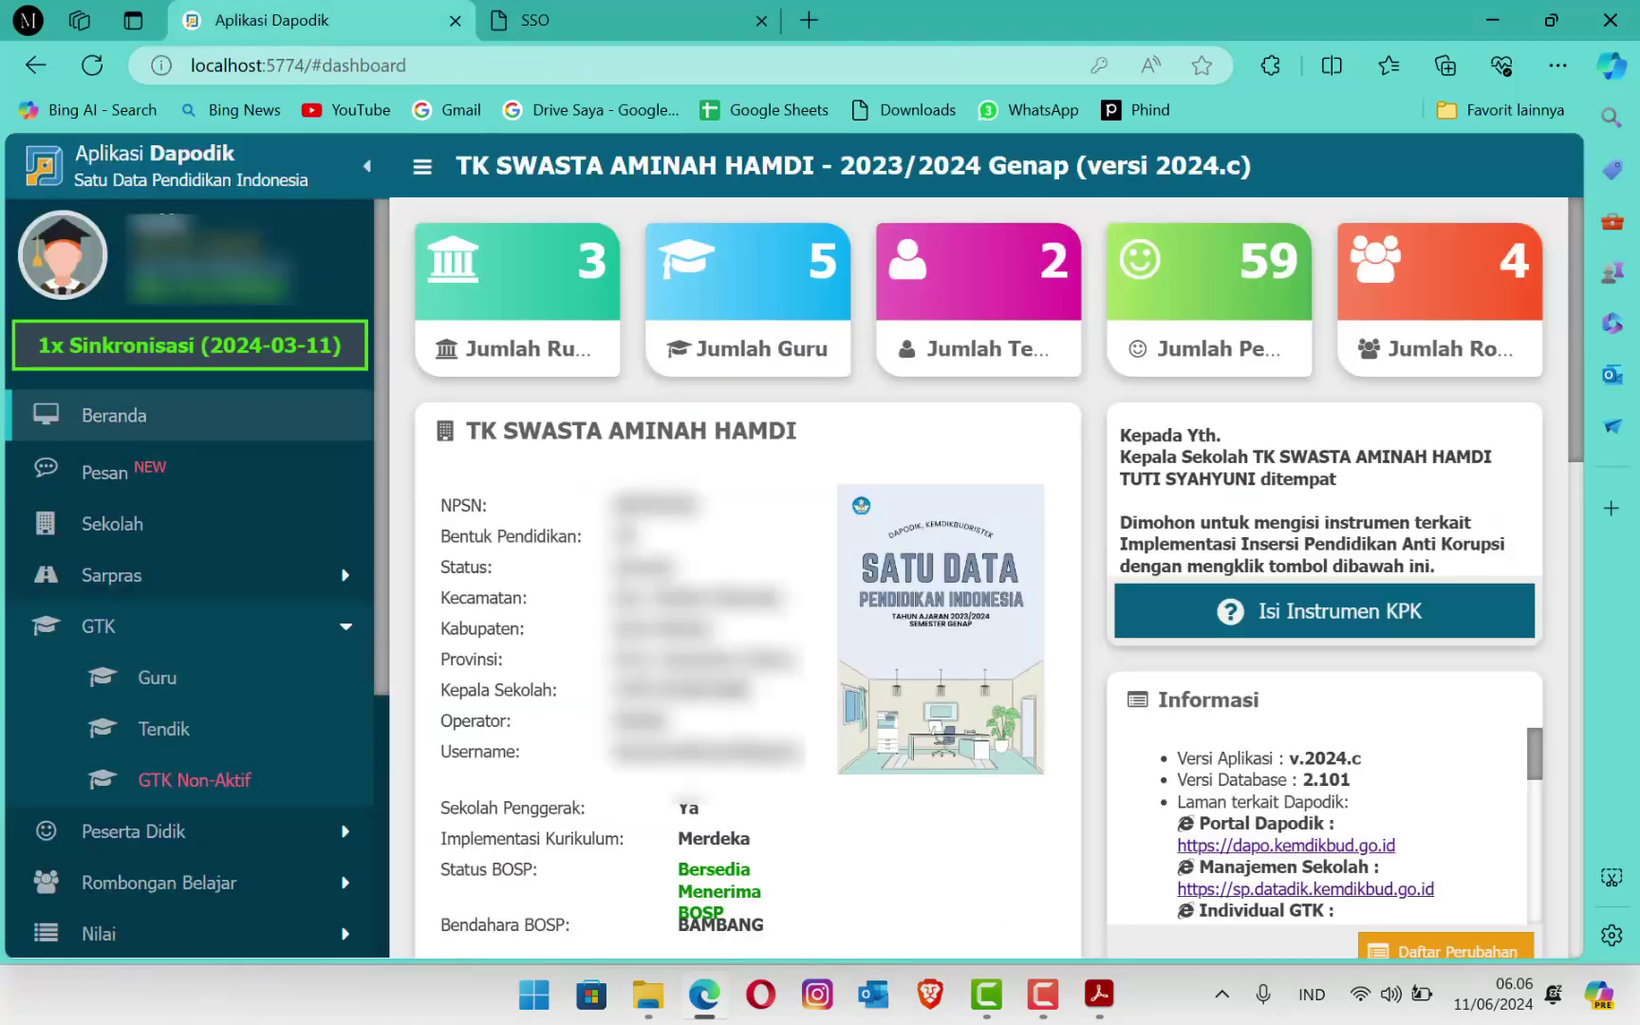
scroll(1508, 797, "down", 5)
scroll(1507, 782, "down", 2)
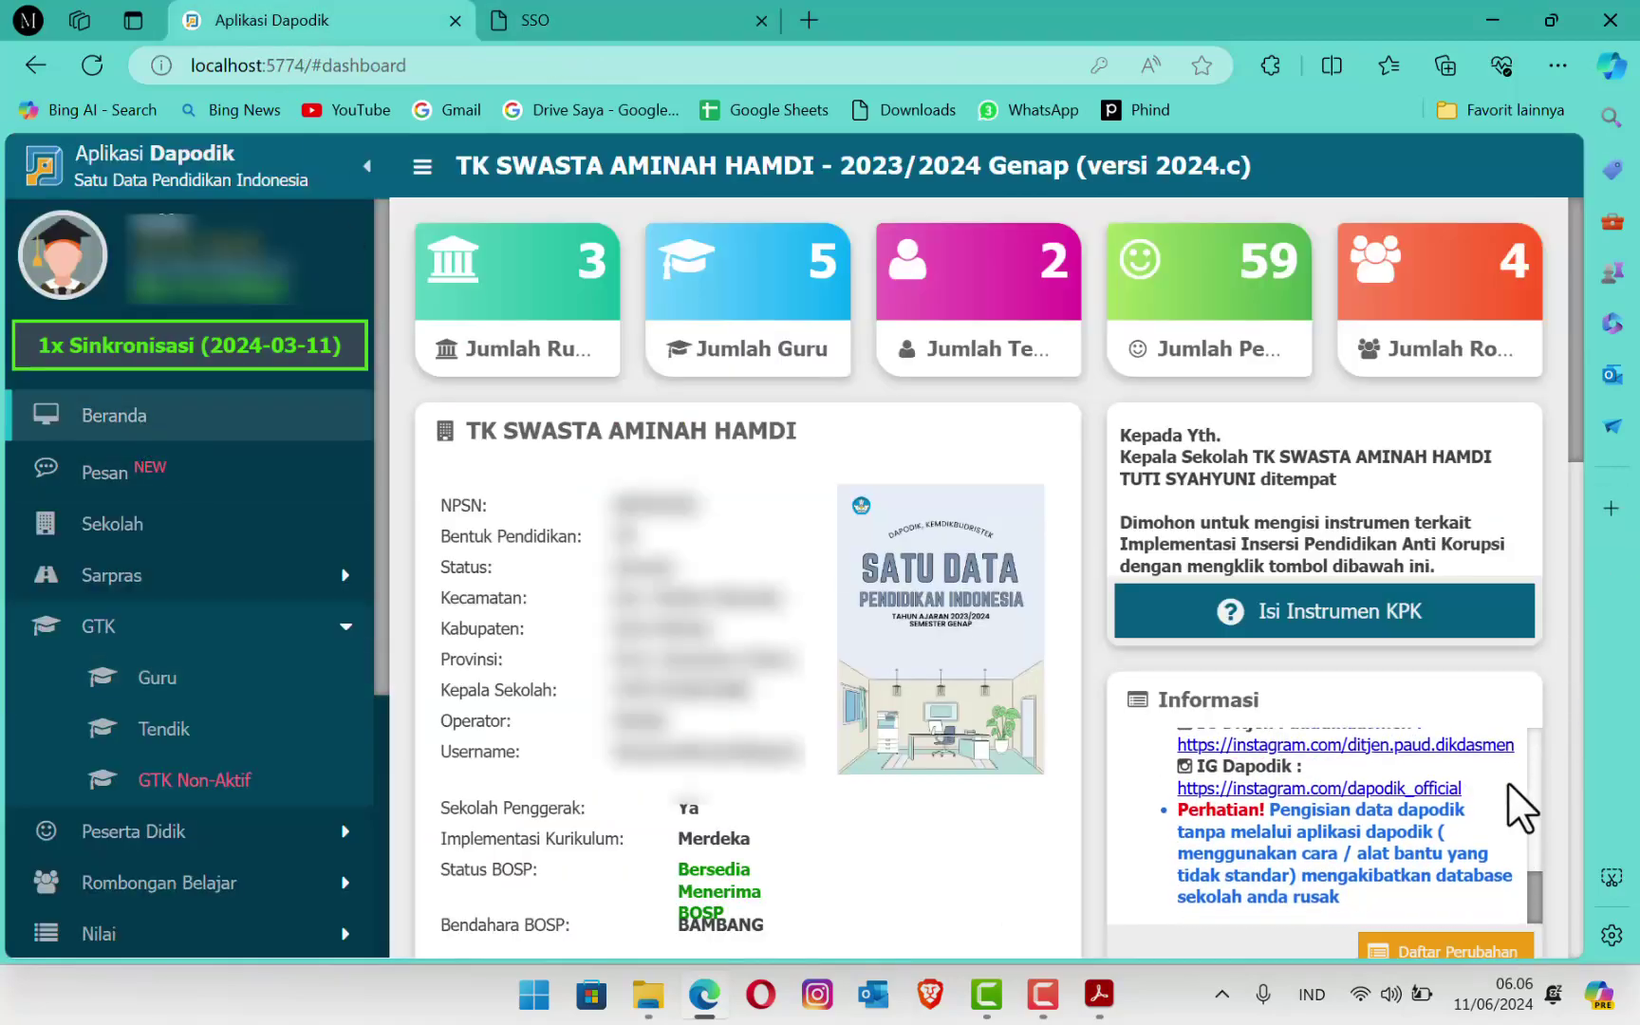
scroll(1508, 782, "up", 3)
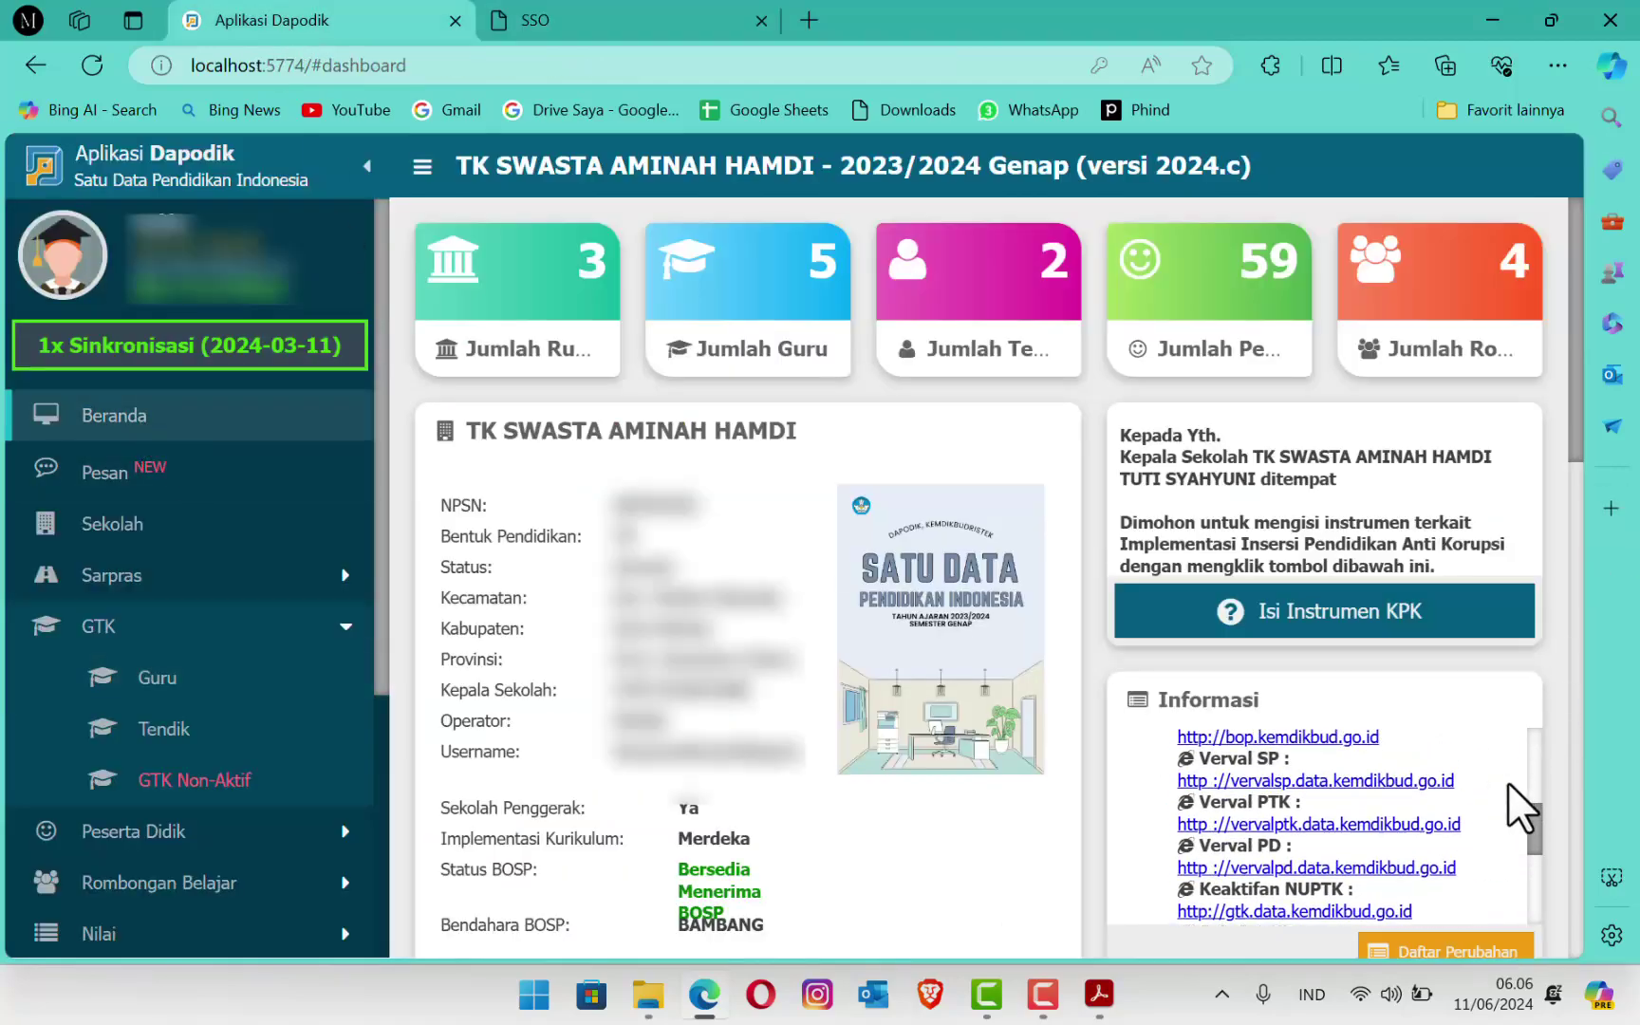
left_click(1329, 826)
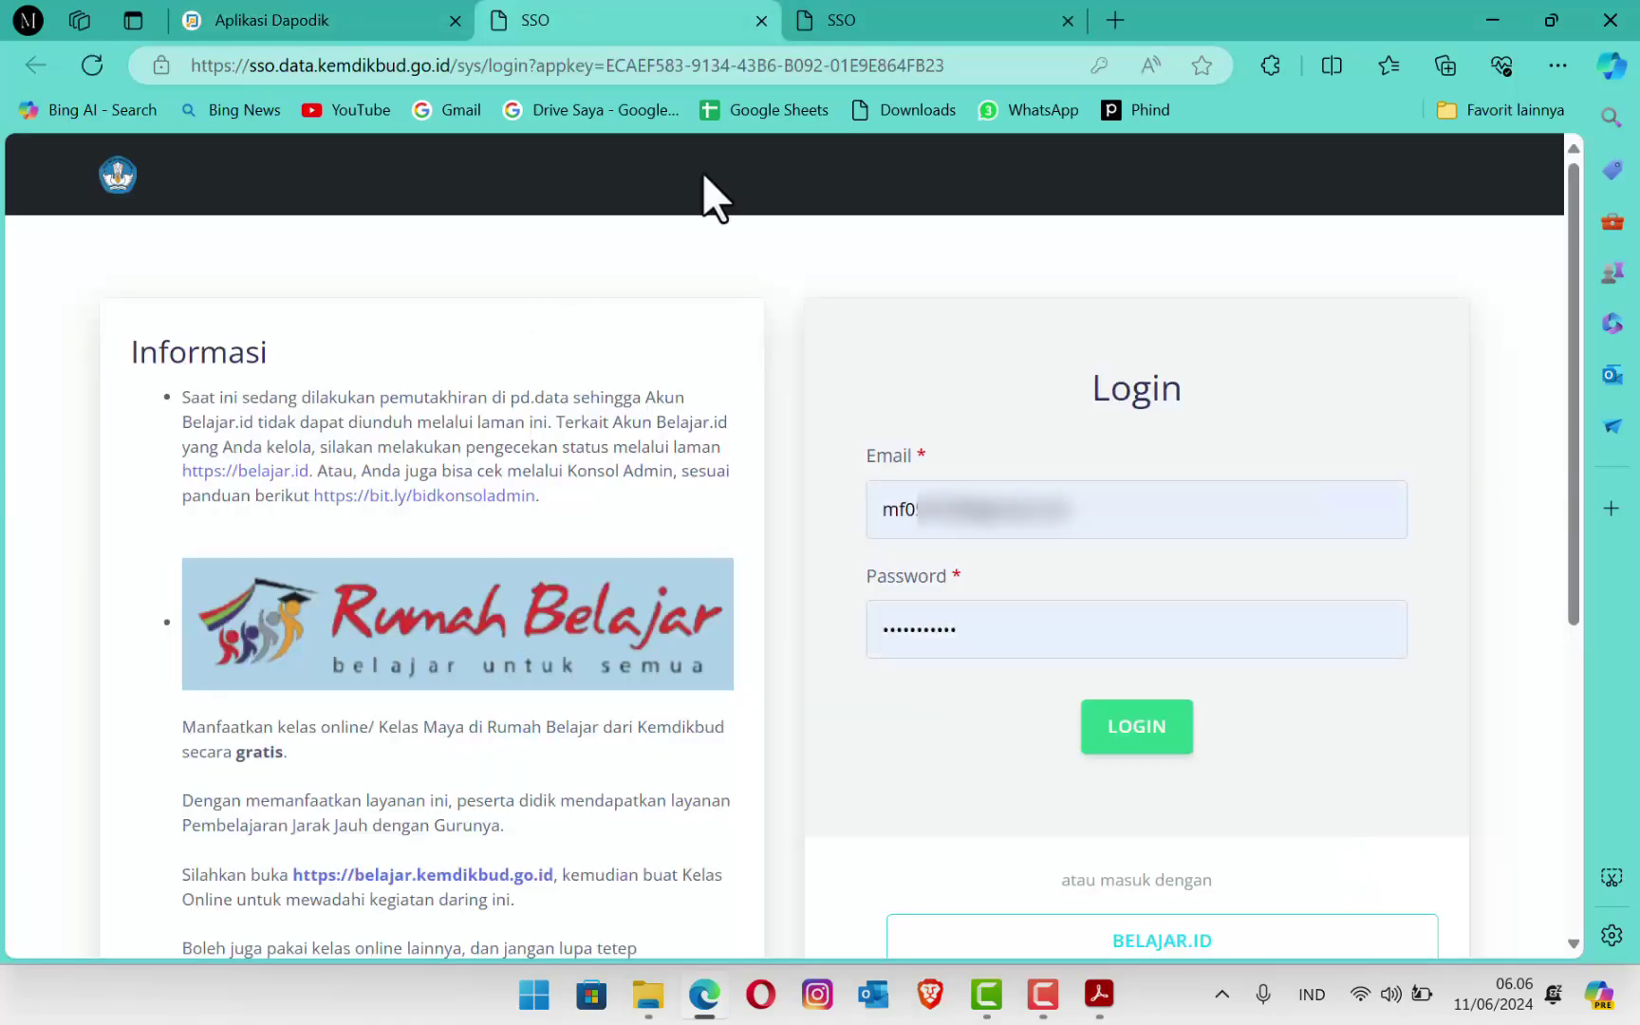
left_click(1067, 20)
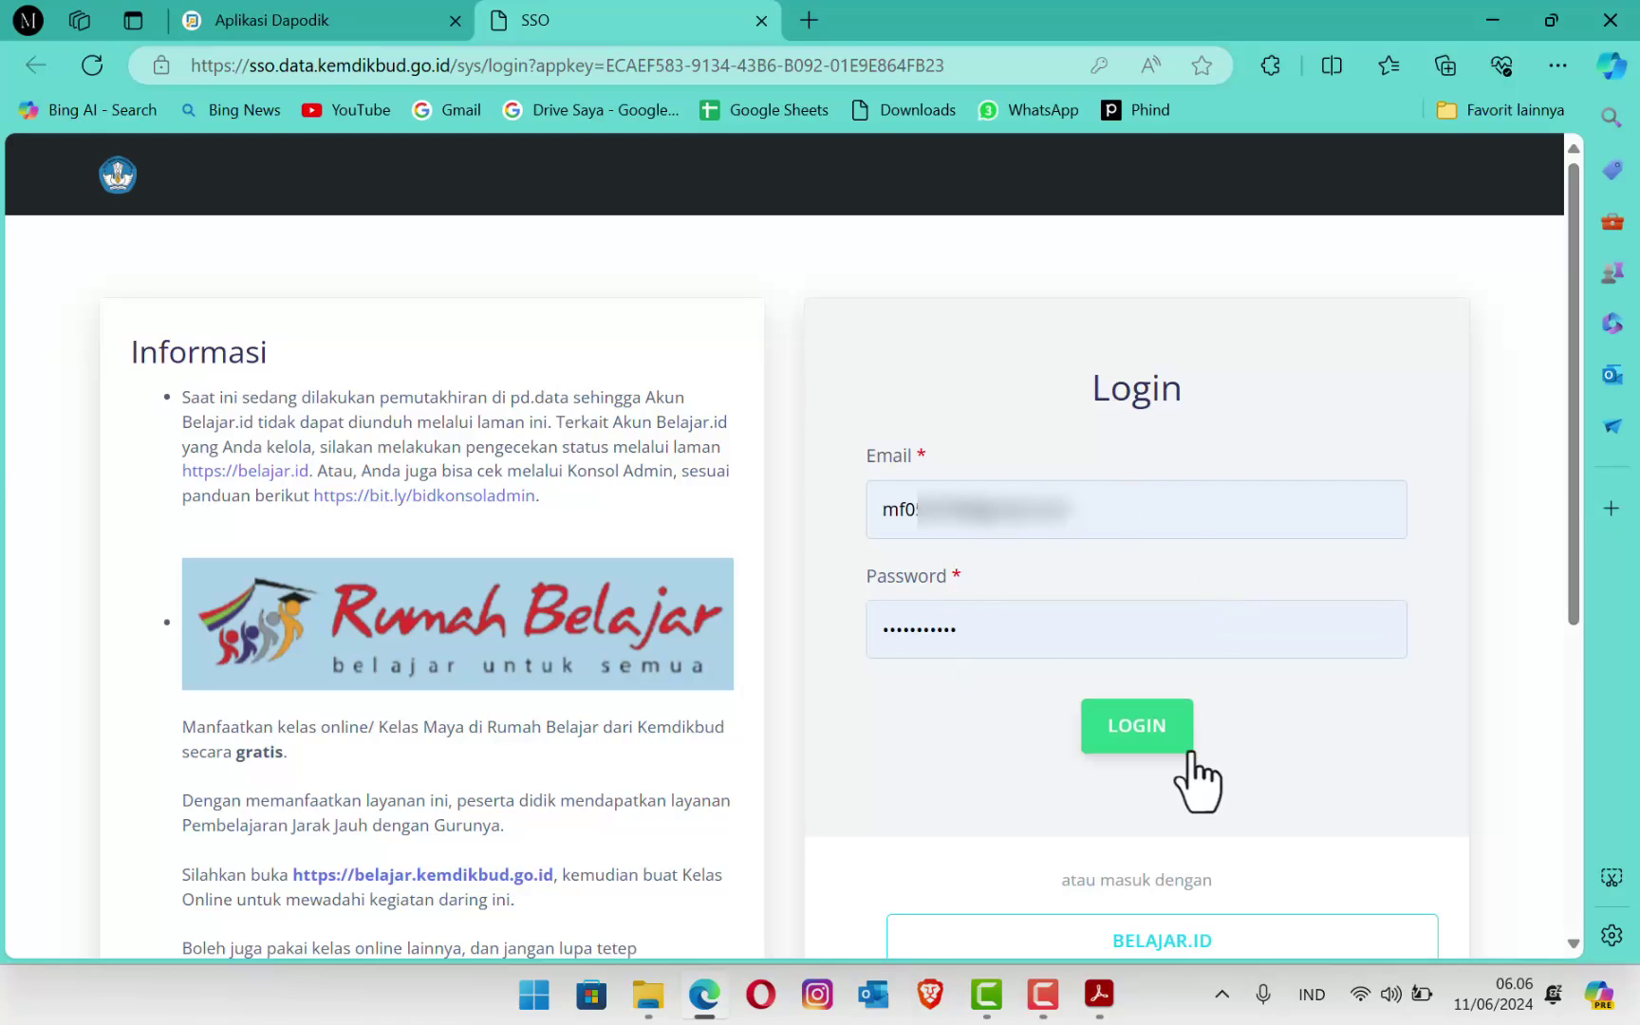
Step: Log in with institution TK SWASTA AMINAH HAMDI, dismiss Info Pembaruan, then switch to the PPG letter
left_click(1120, 736)
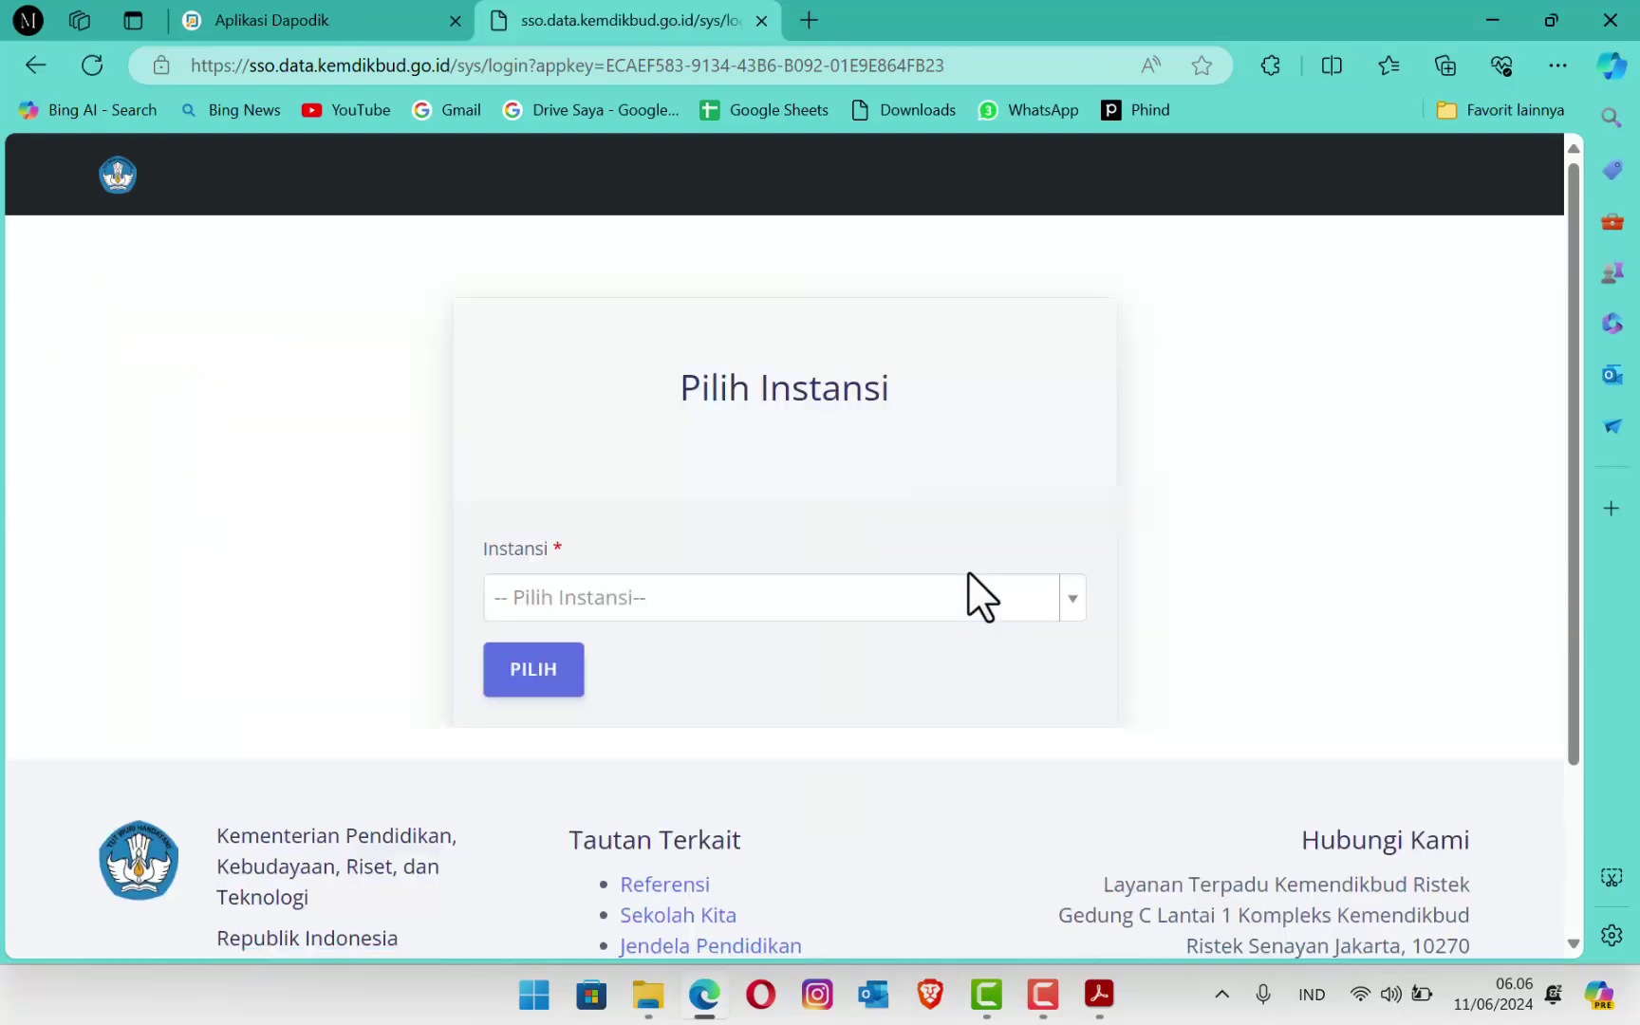
left_click(1068, 600)
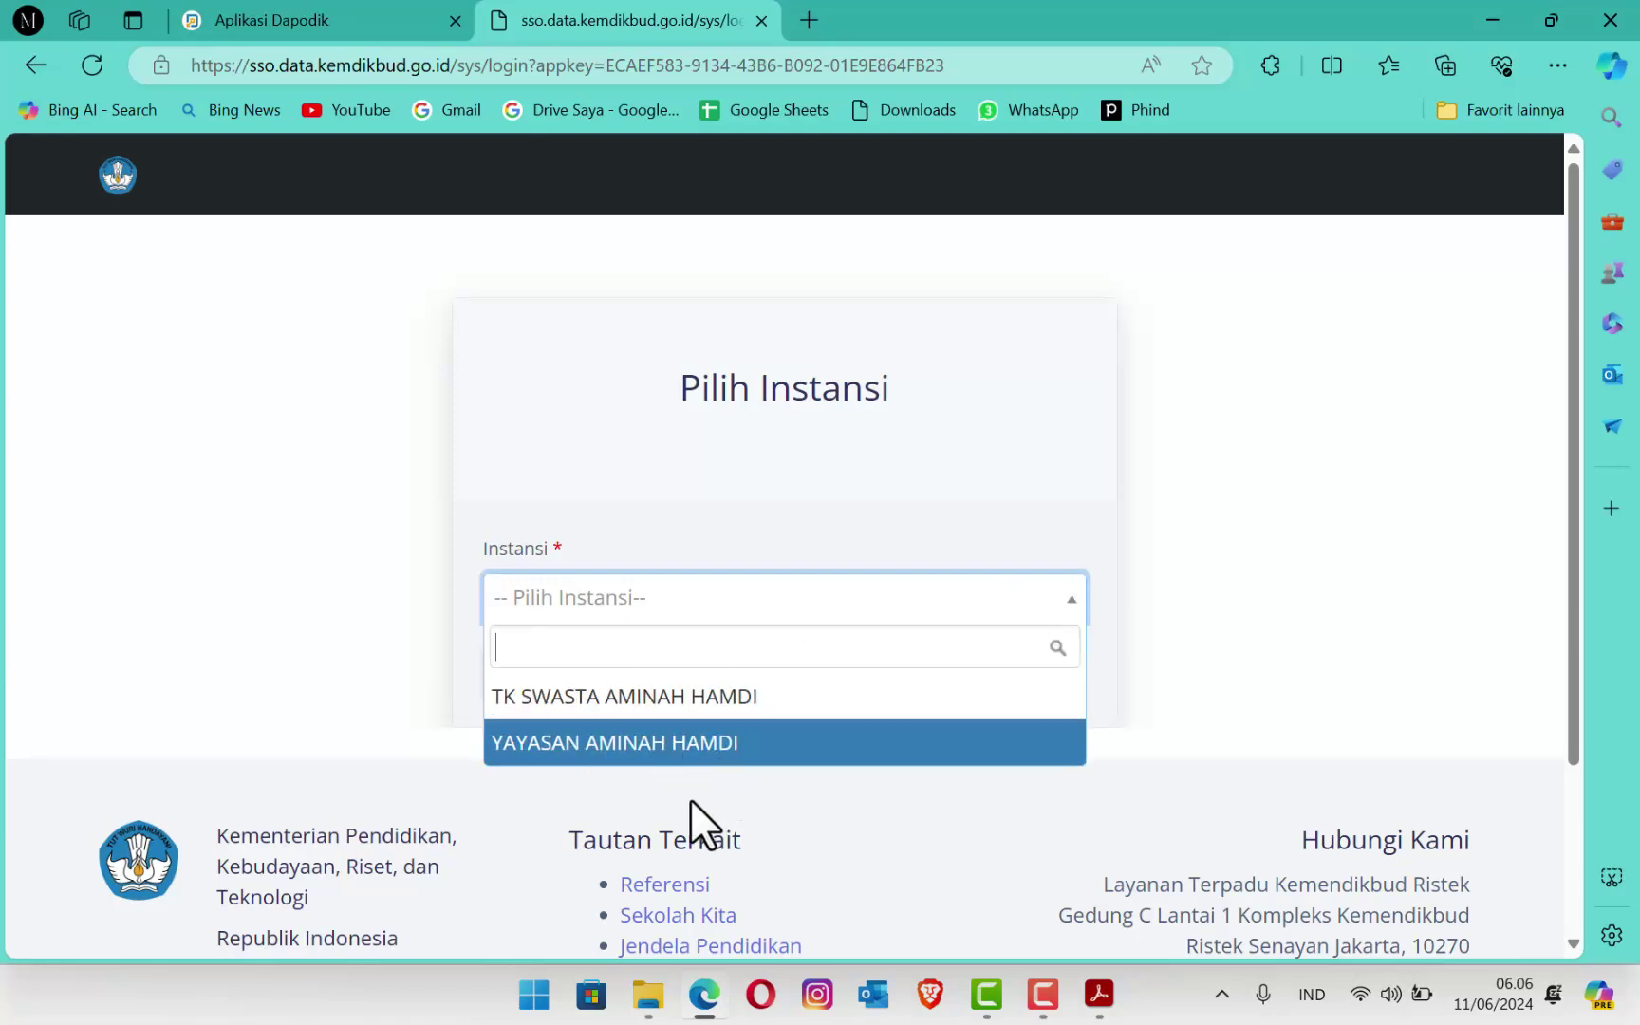
left_click(701, 707)
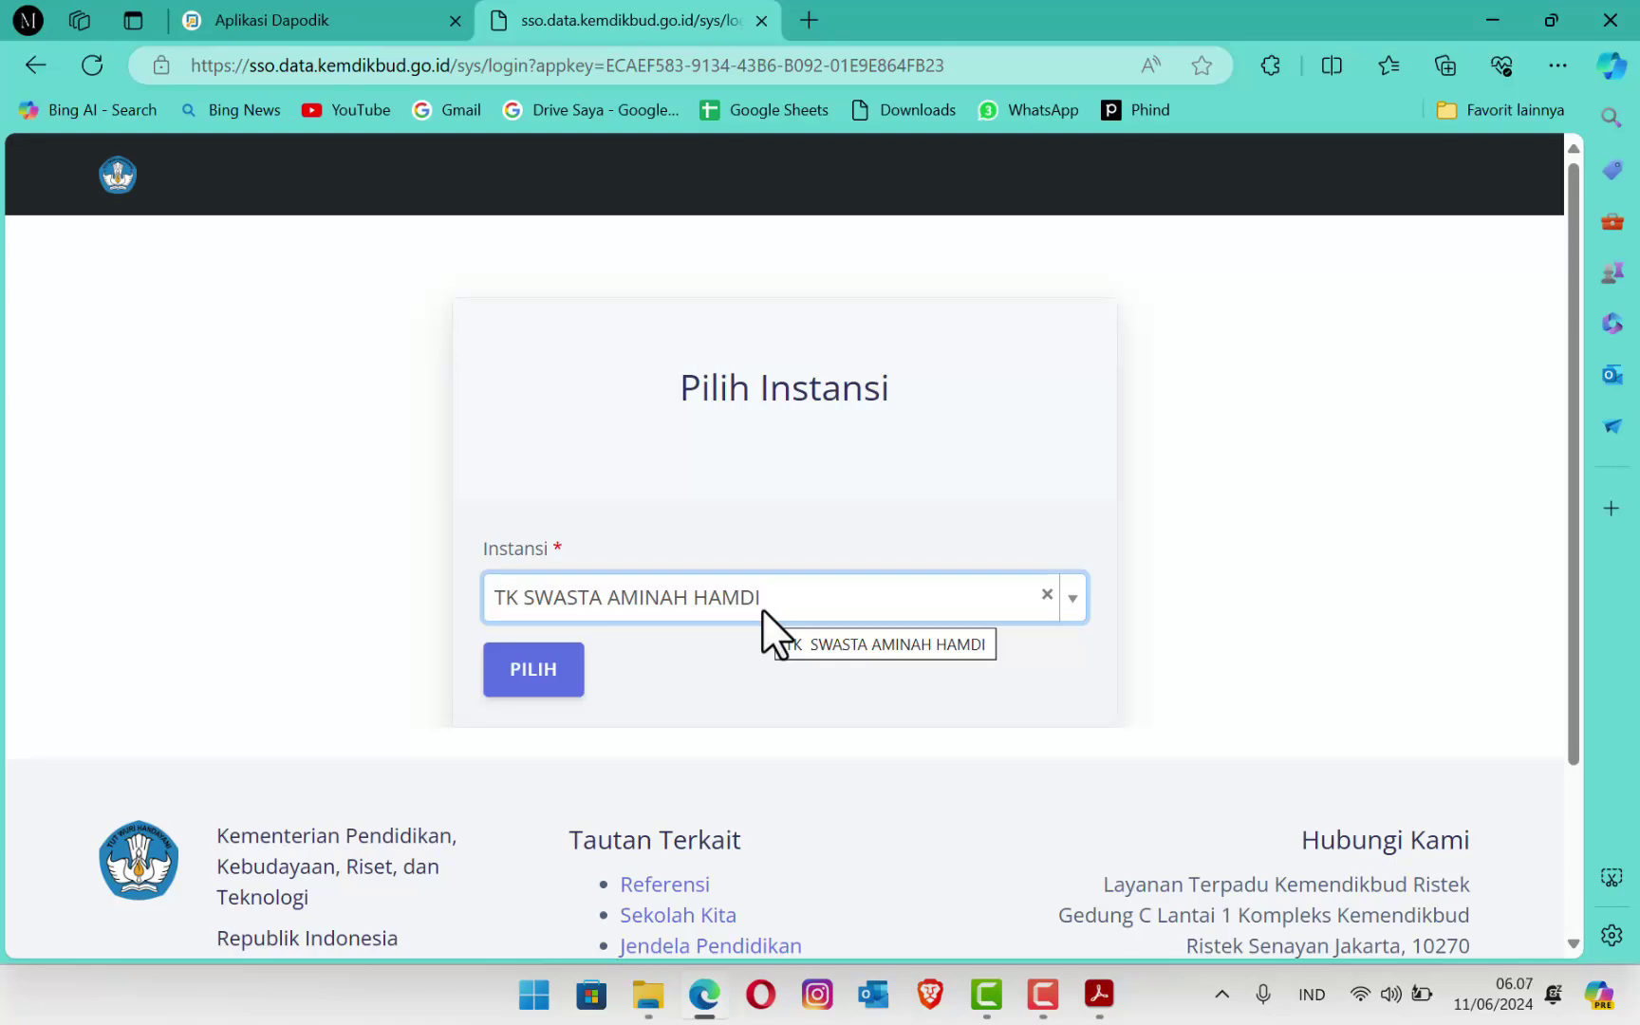
left_click(532, 680)
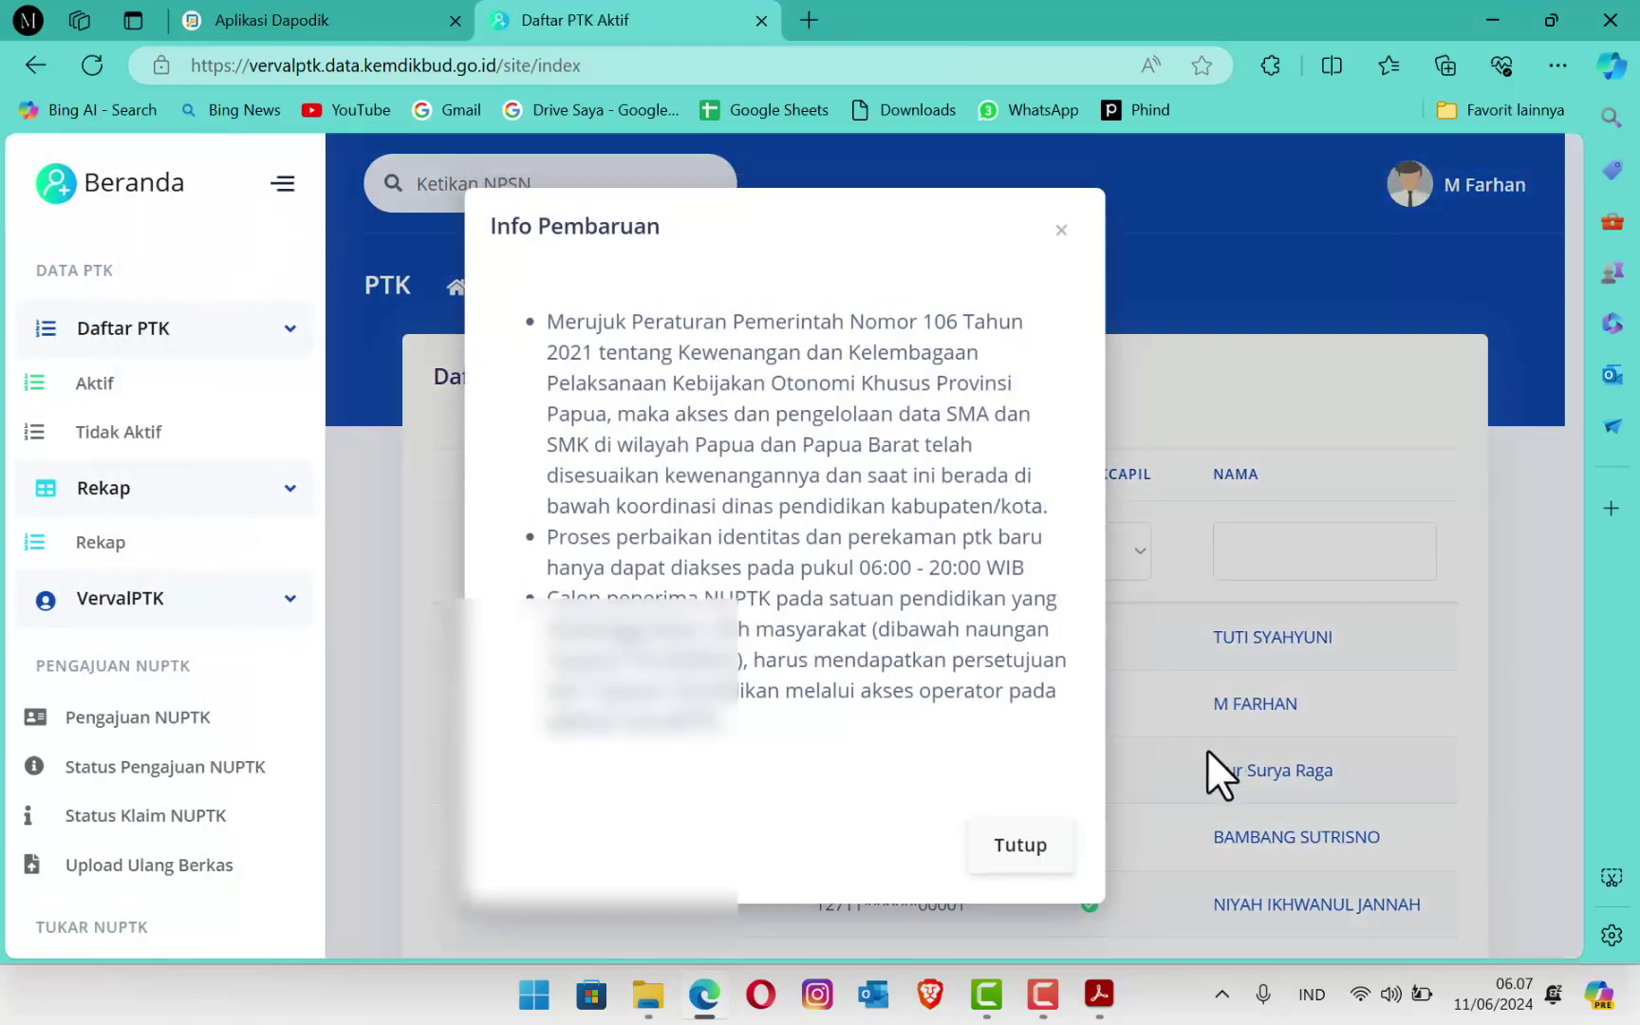
left_click(1021, 844)
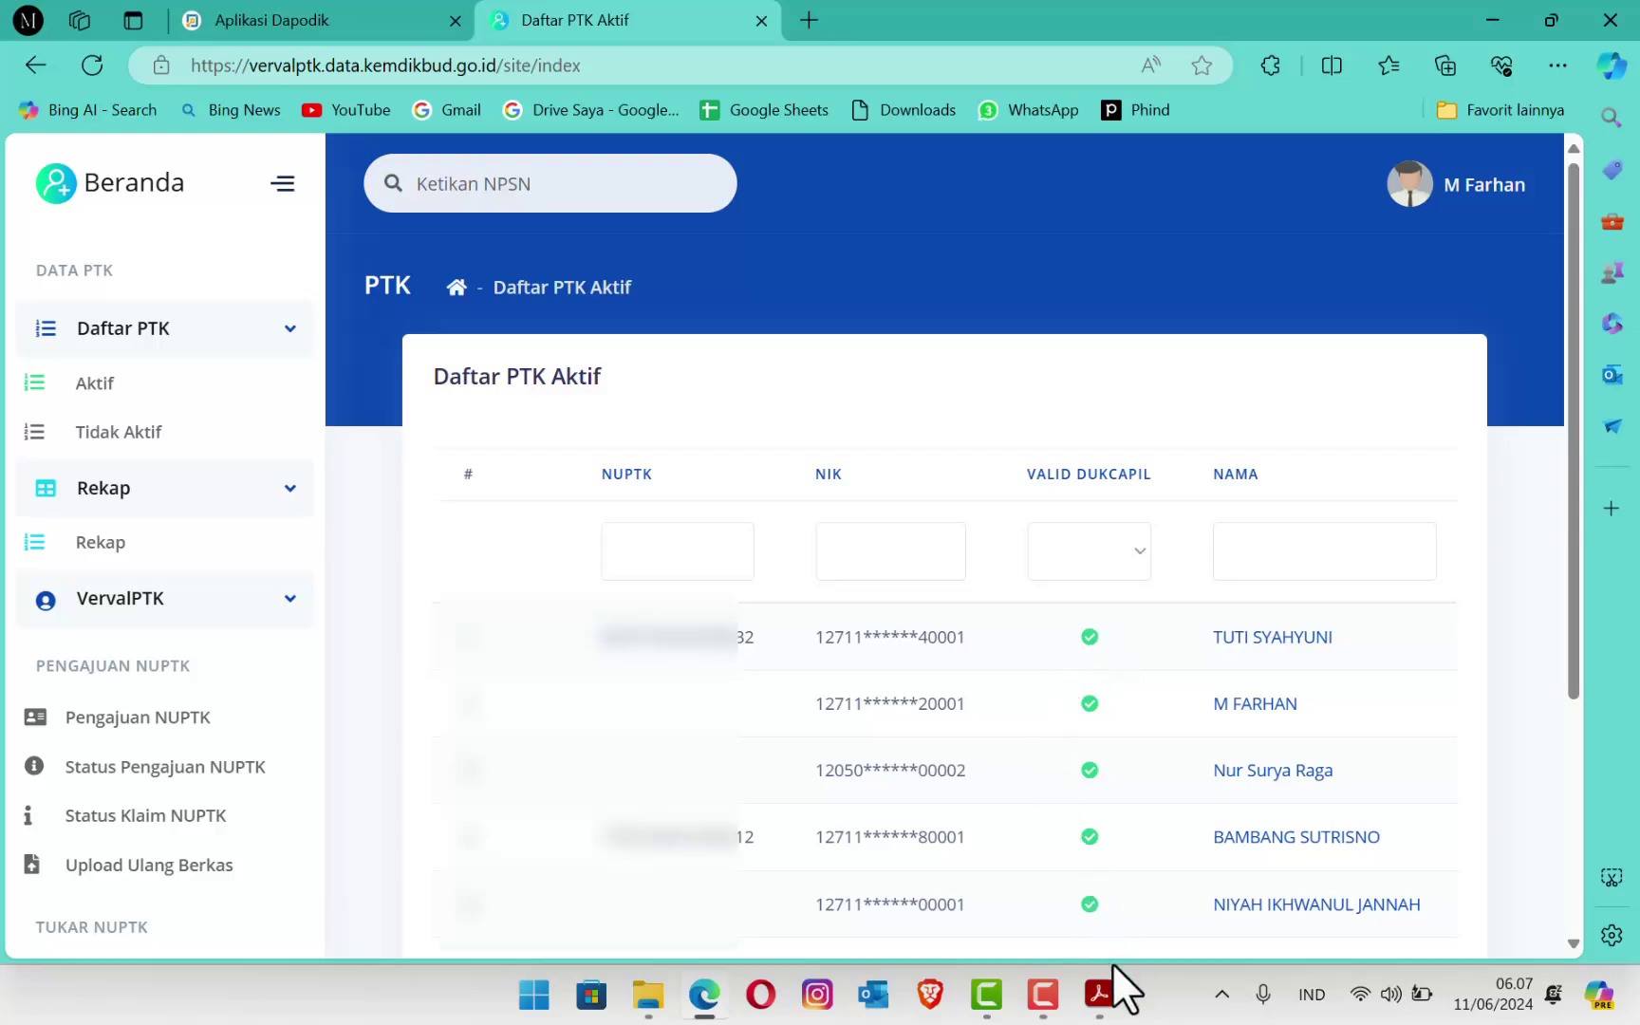
left_click(1101, 992)
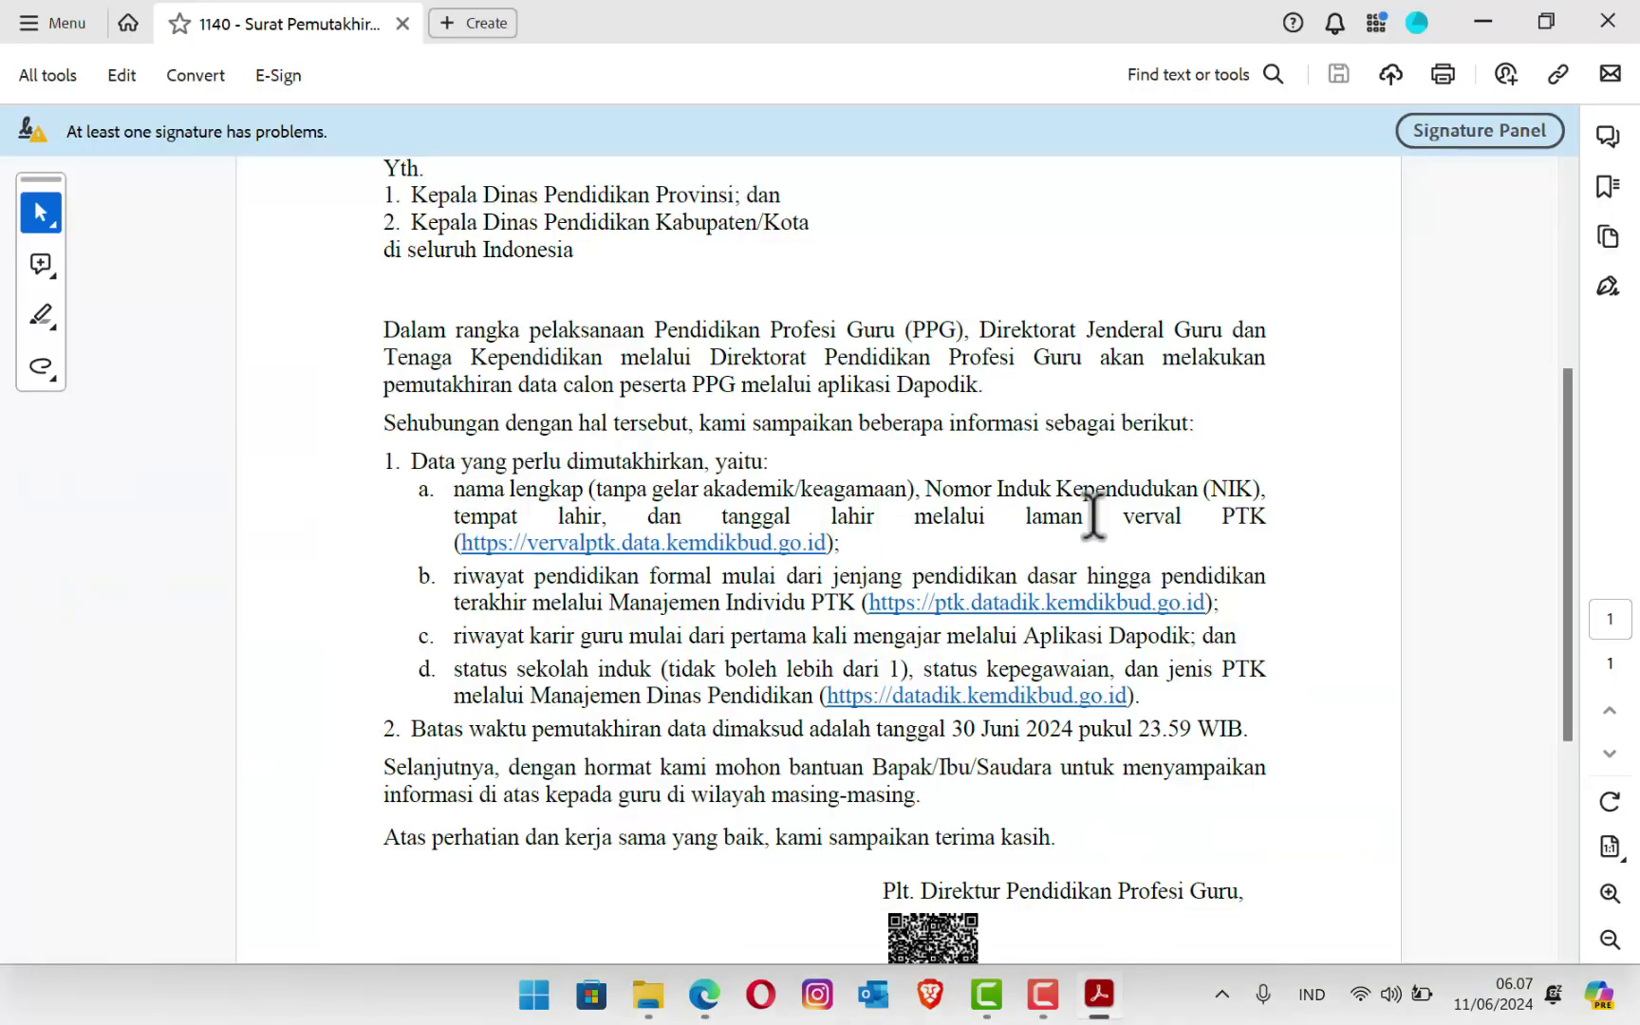
left_click(1483, 21)
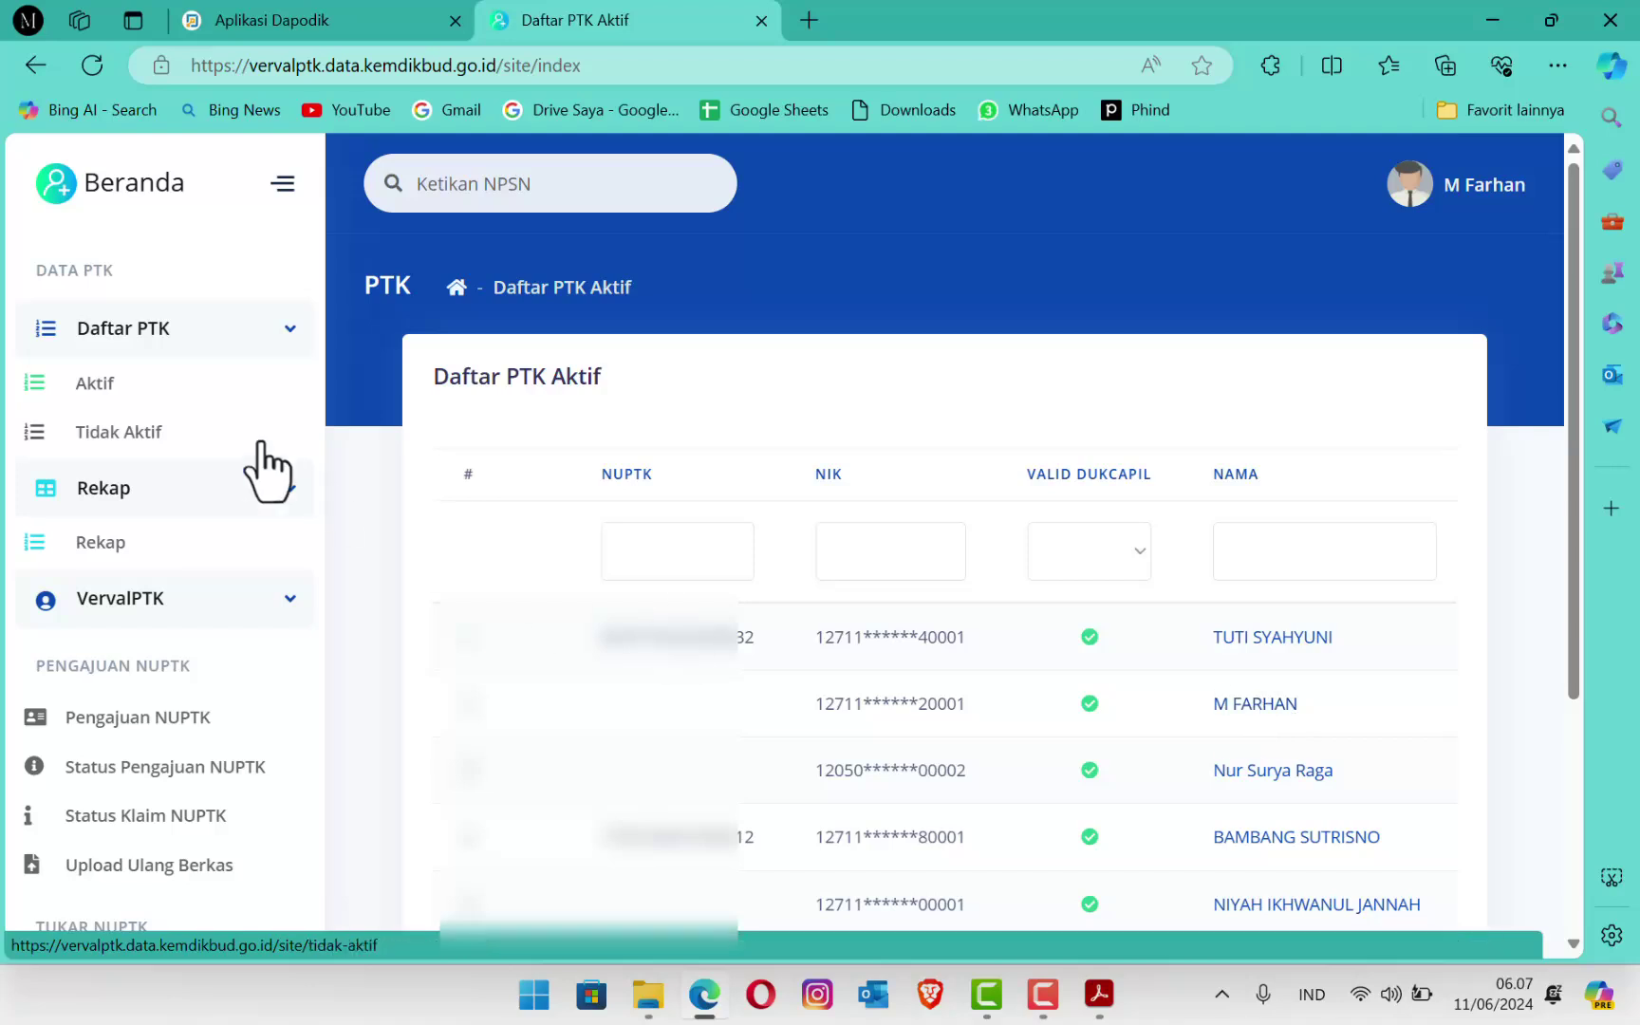
Step: Open Perbaikan Identitas, scroll the staff table right, and check the first row's Perbaikan NIP form
scroll(157, 632, "down", 5)
scroll(163, 669, "down", 4)
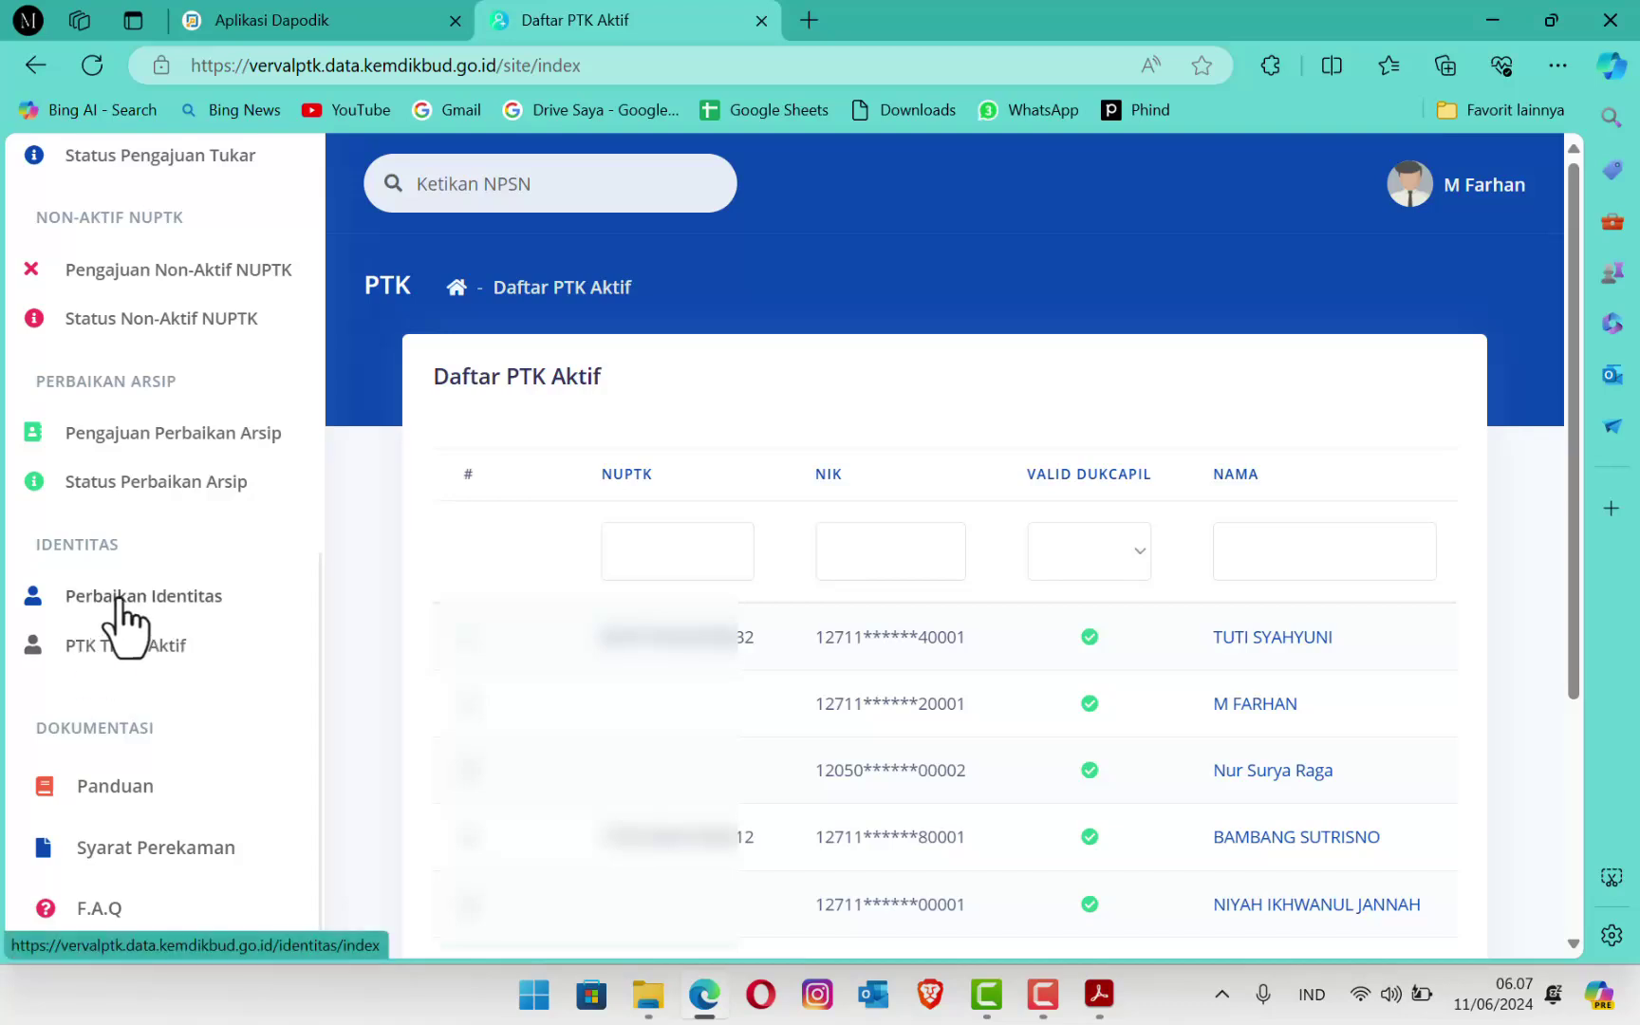
left_click(118, 598)
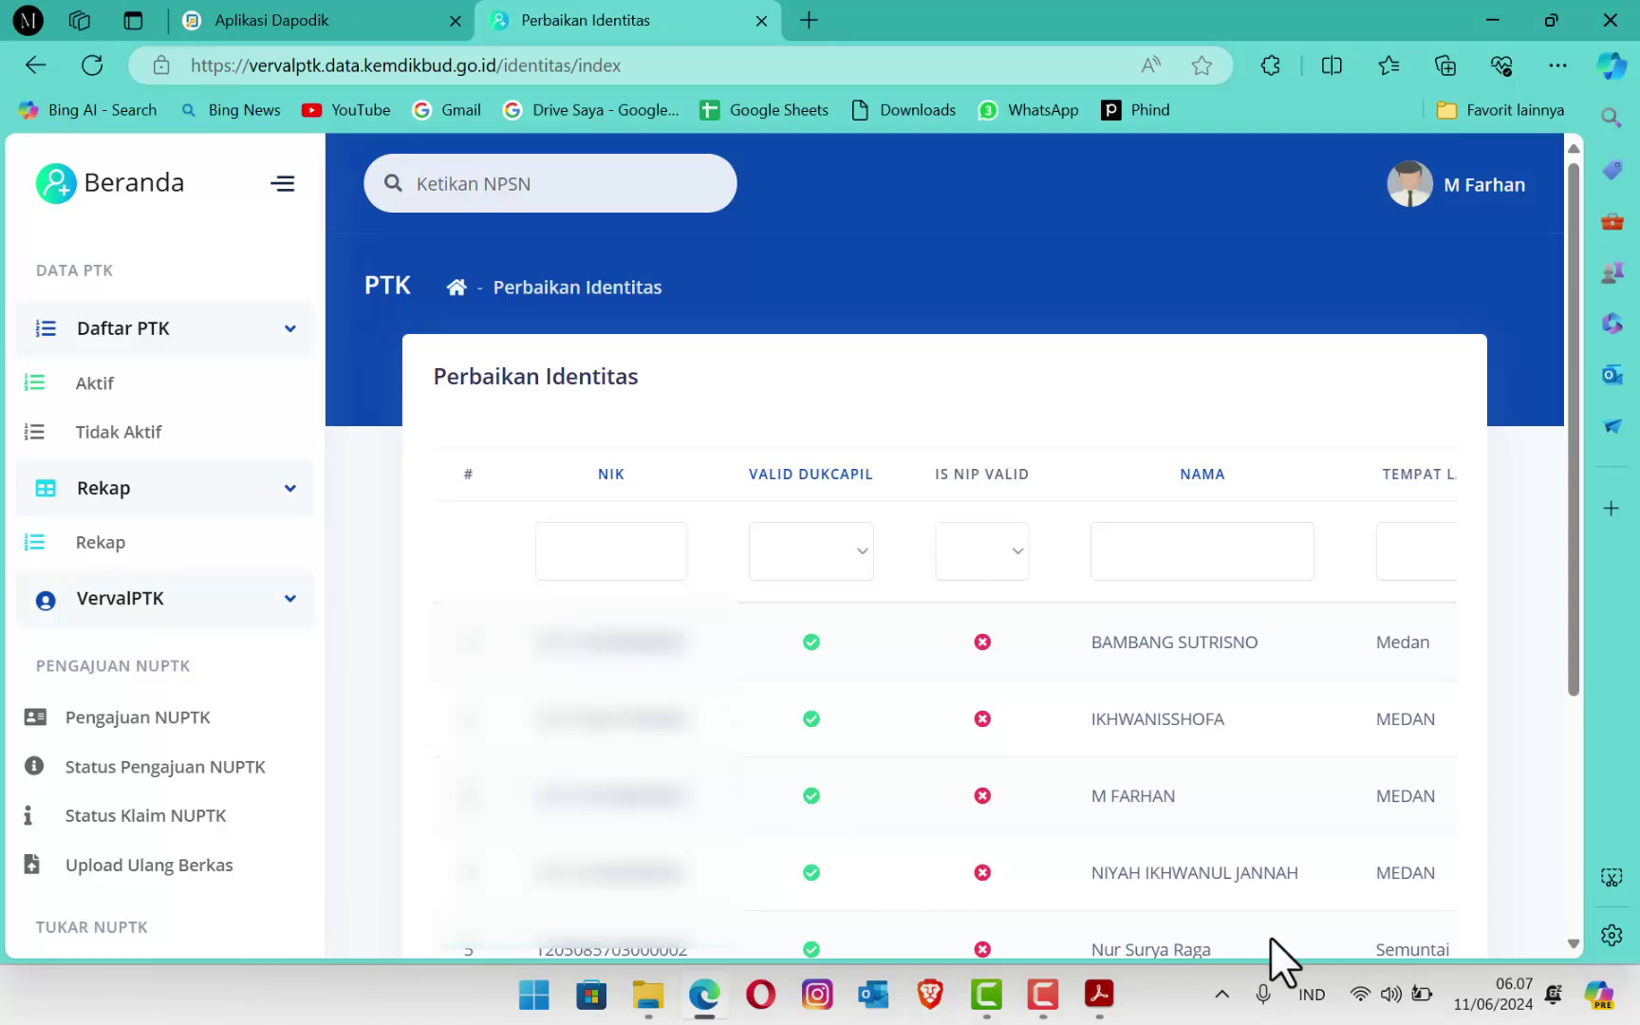
left_click_drag(1572, 415, 1615, 732)
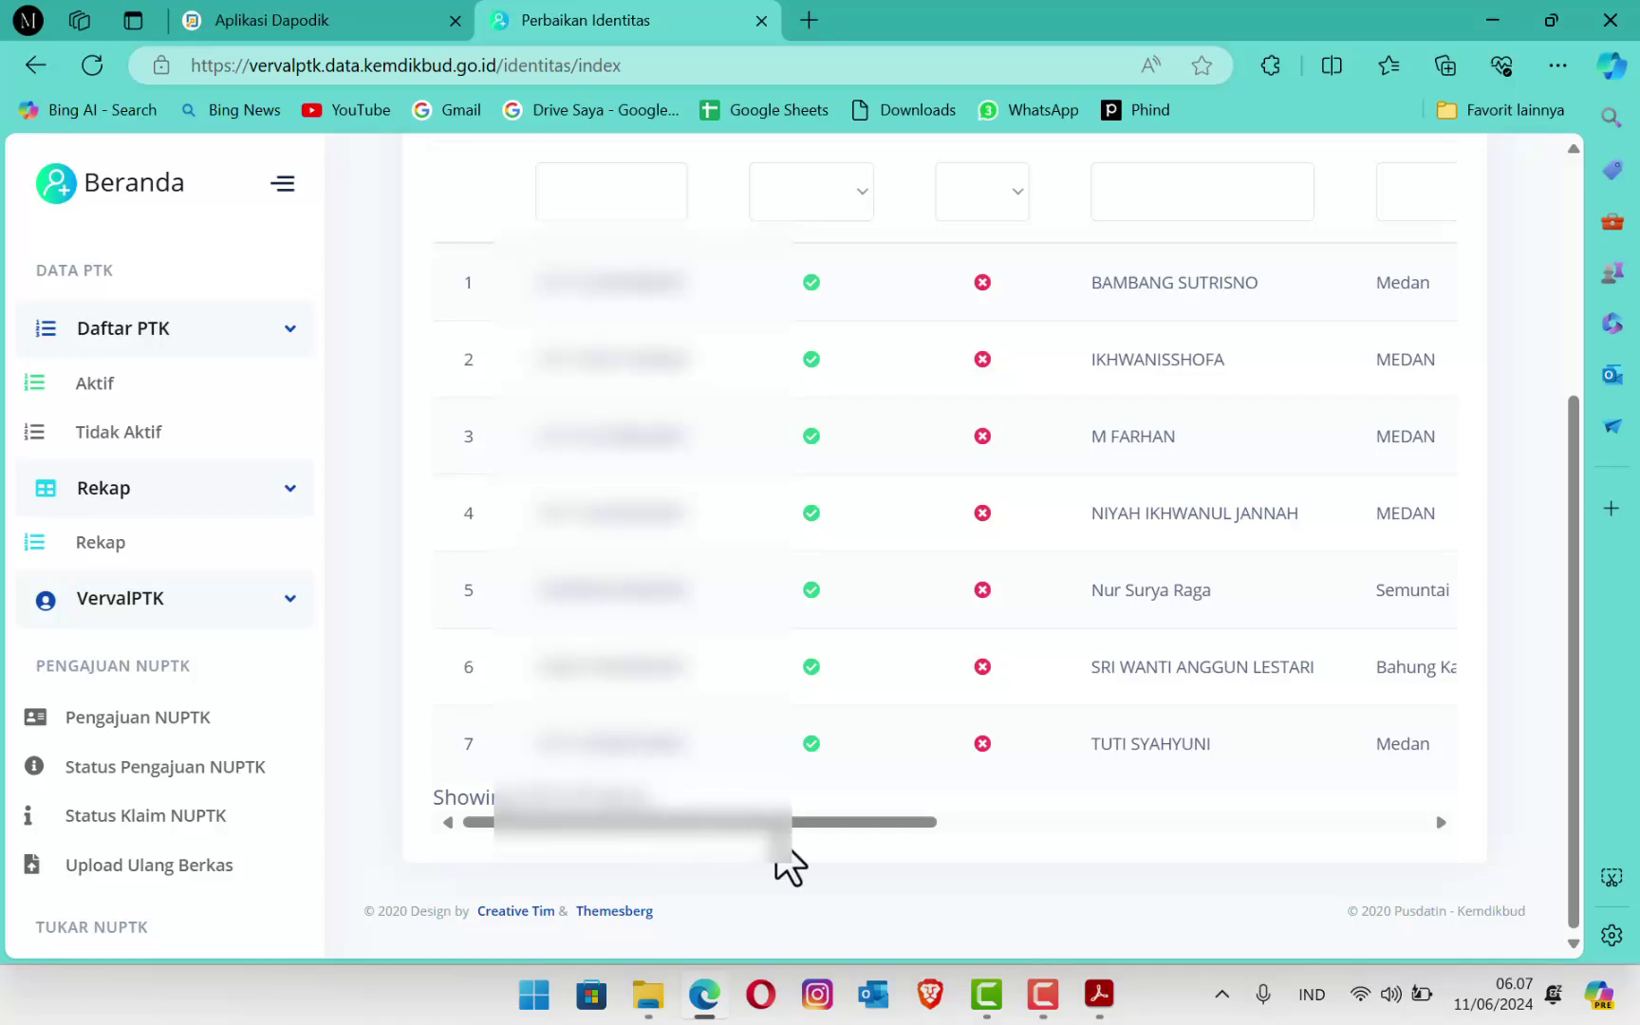
left_click_drag(773, 865, 1434, 859)
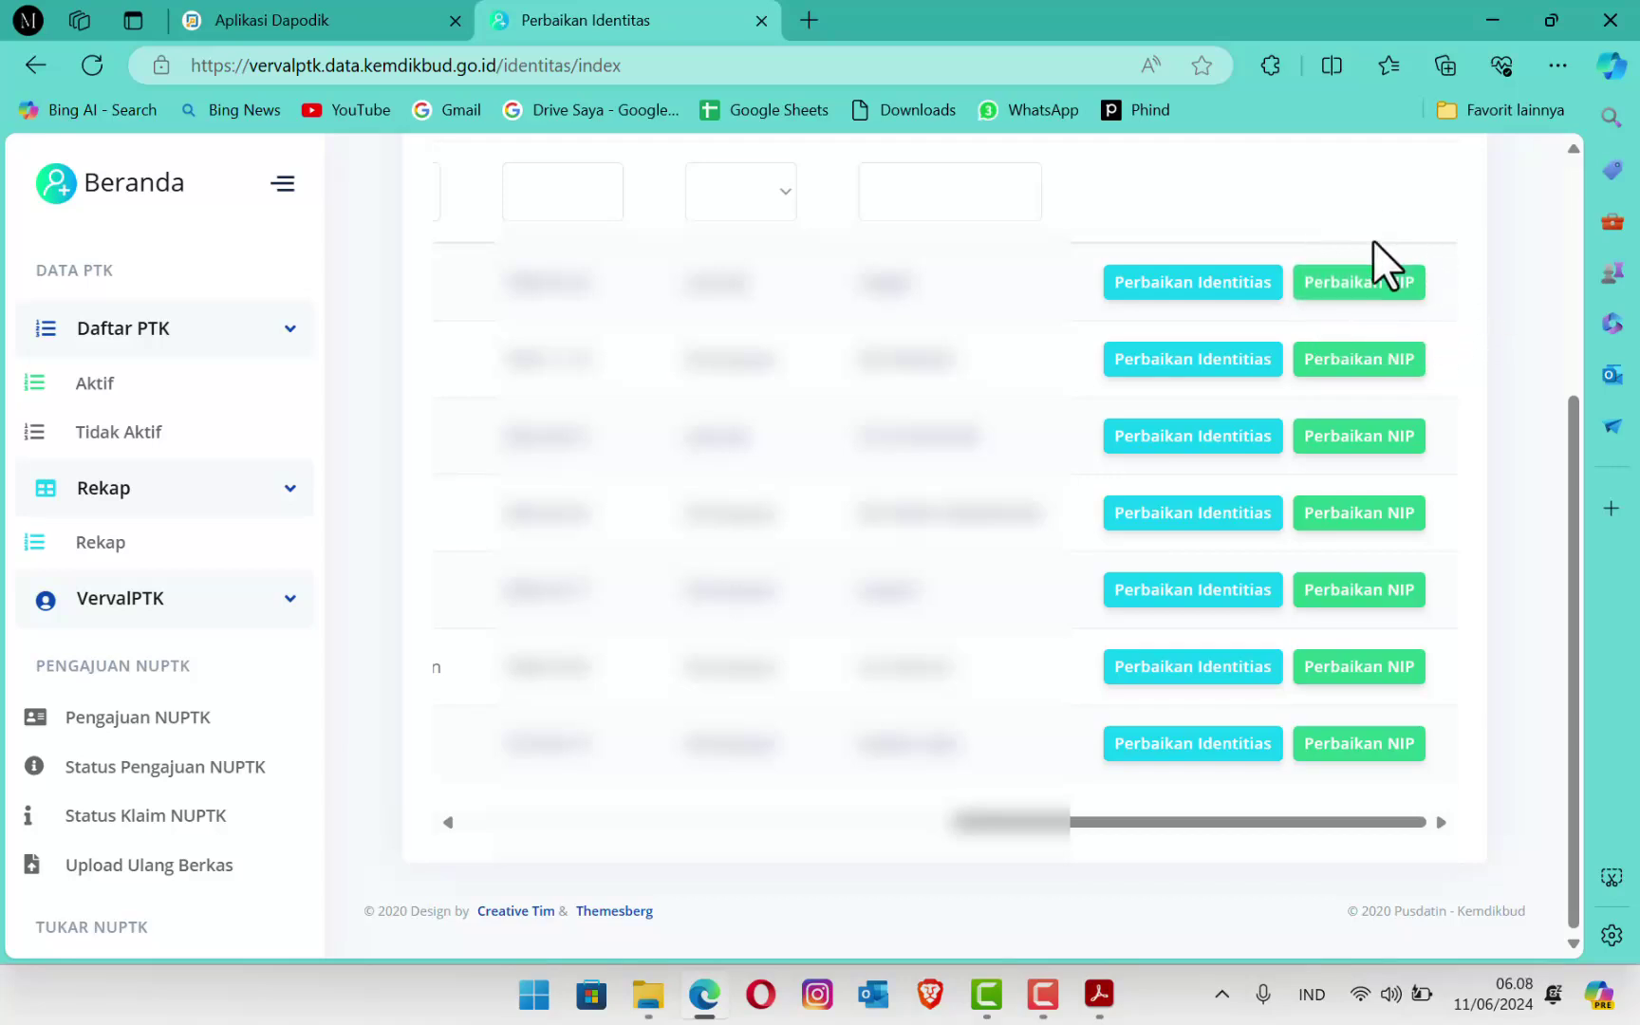
left_click(1366, 285)
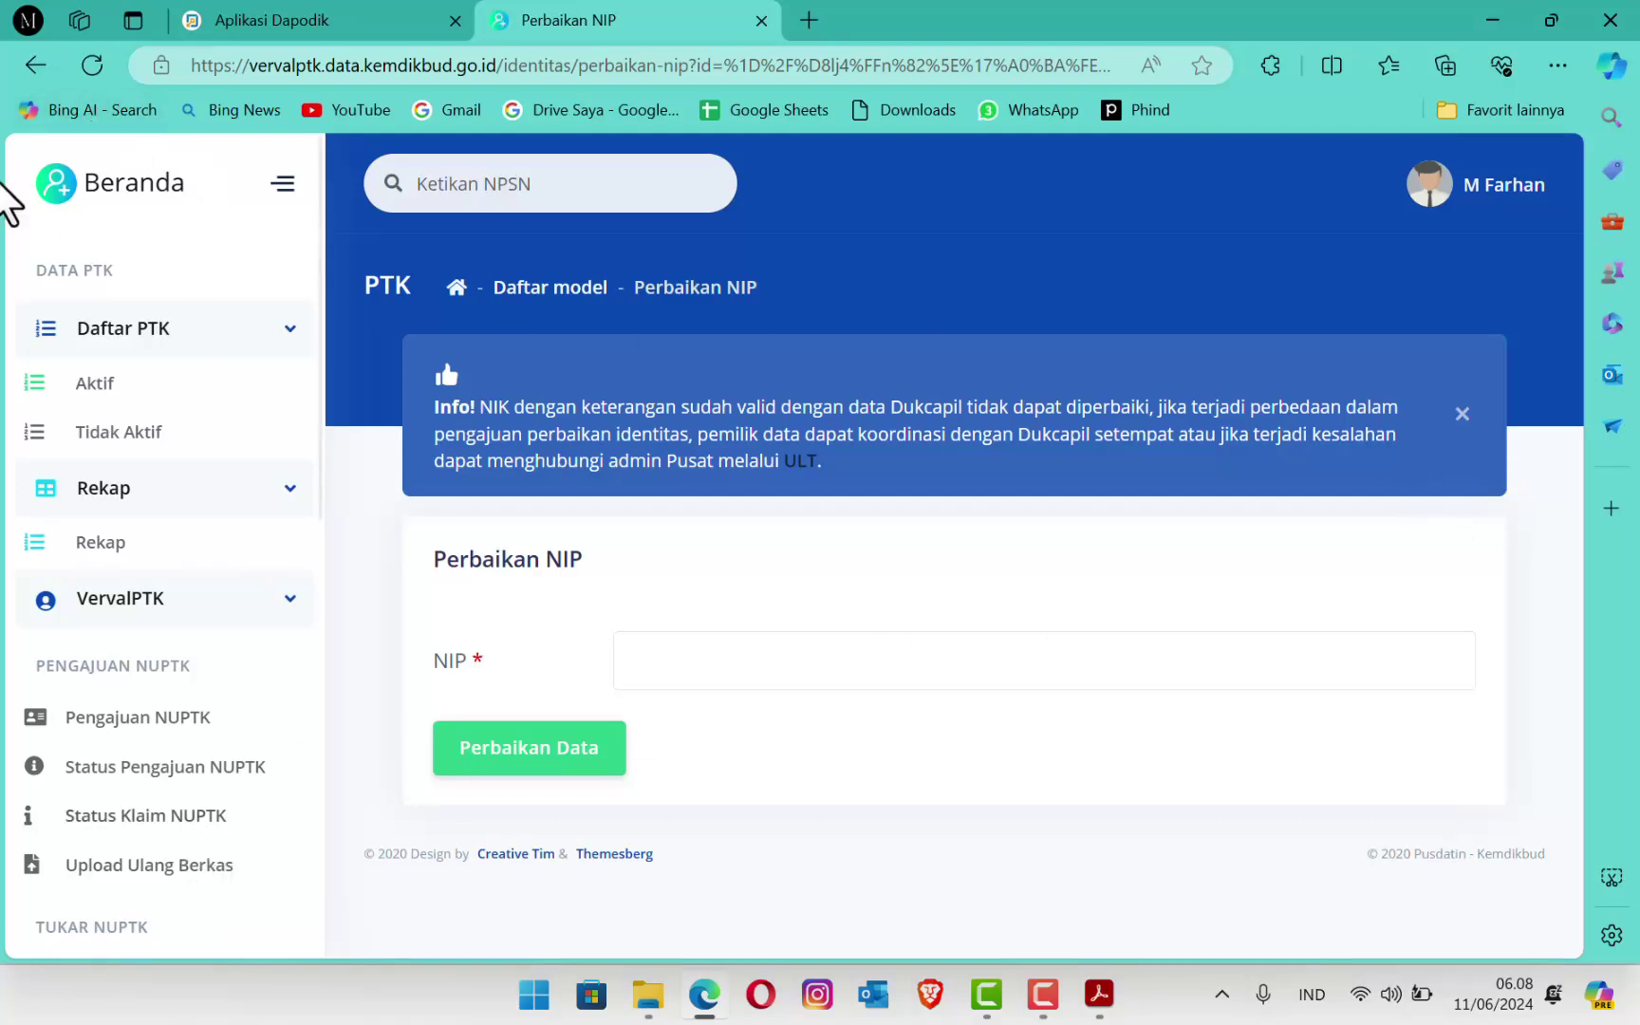
left_click(32, 64)
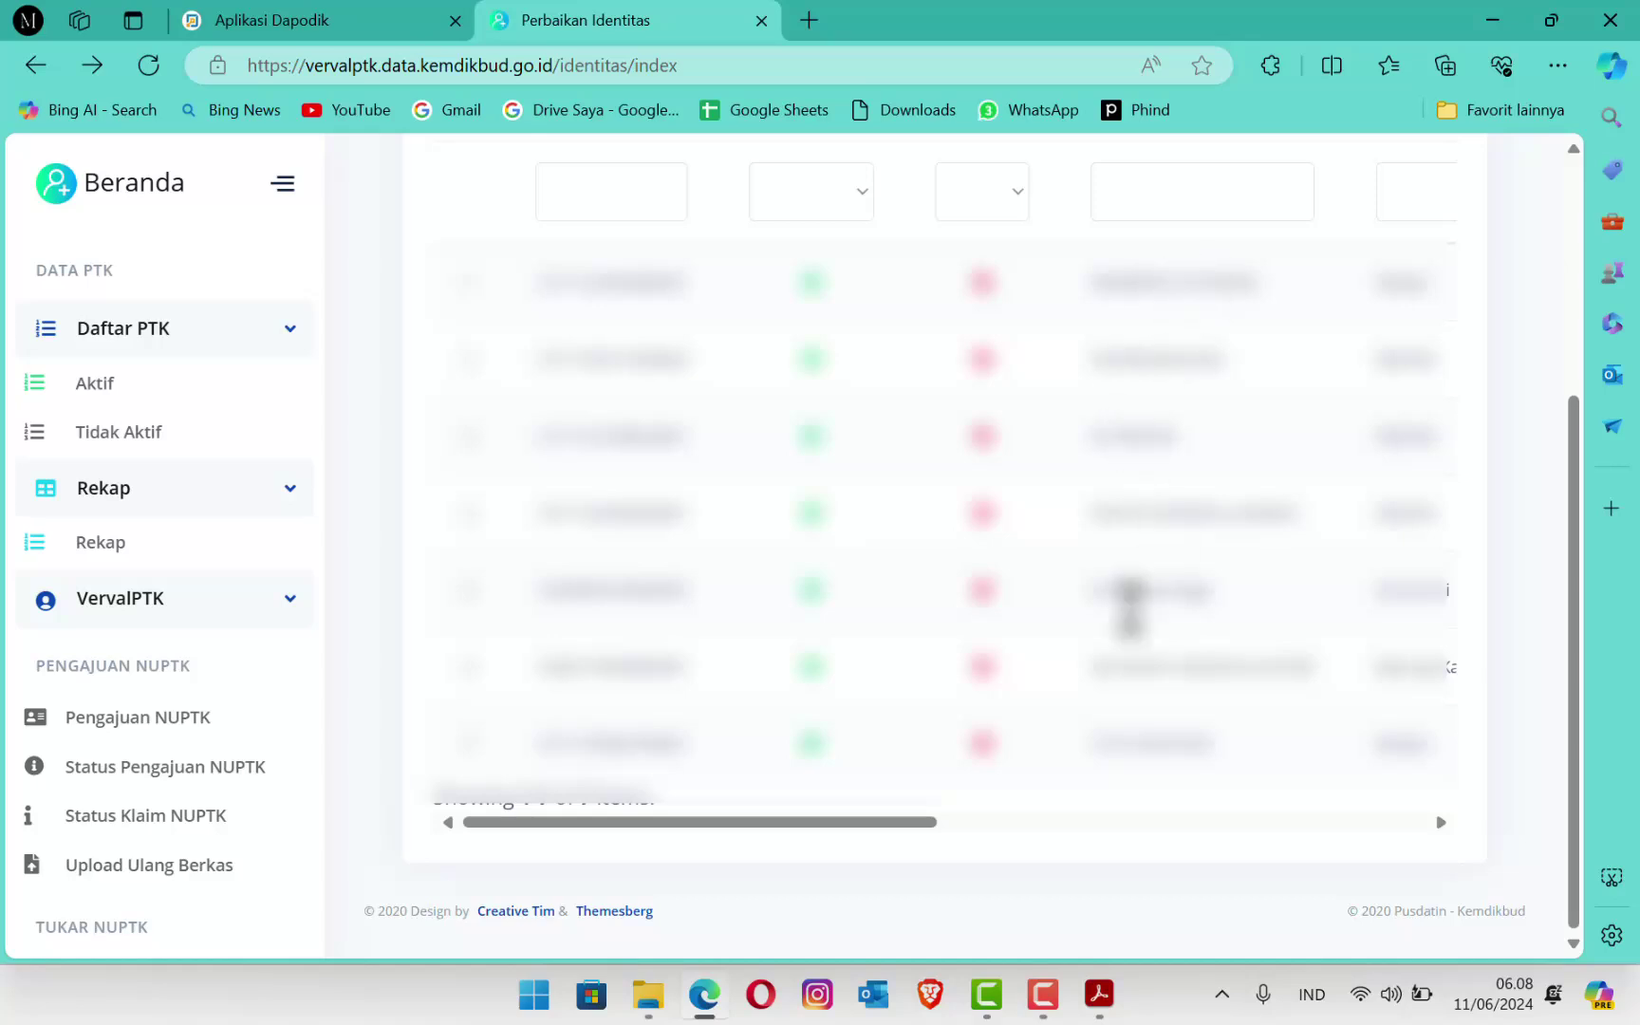
Step: Correct the first staff member's name in the identity form and submit with Perbaikan Data
left_click_drag(804, 817, 1301, 822)
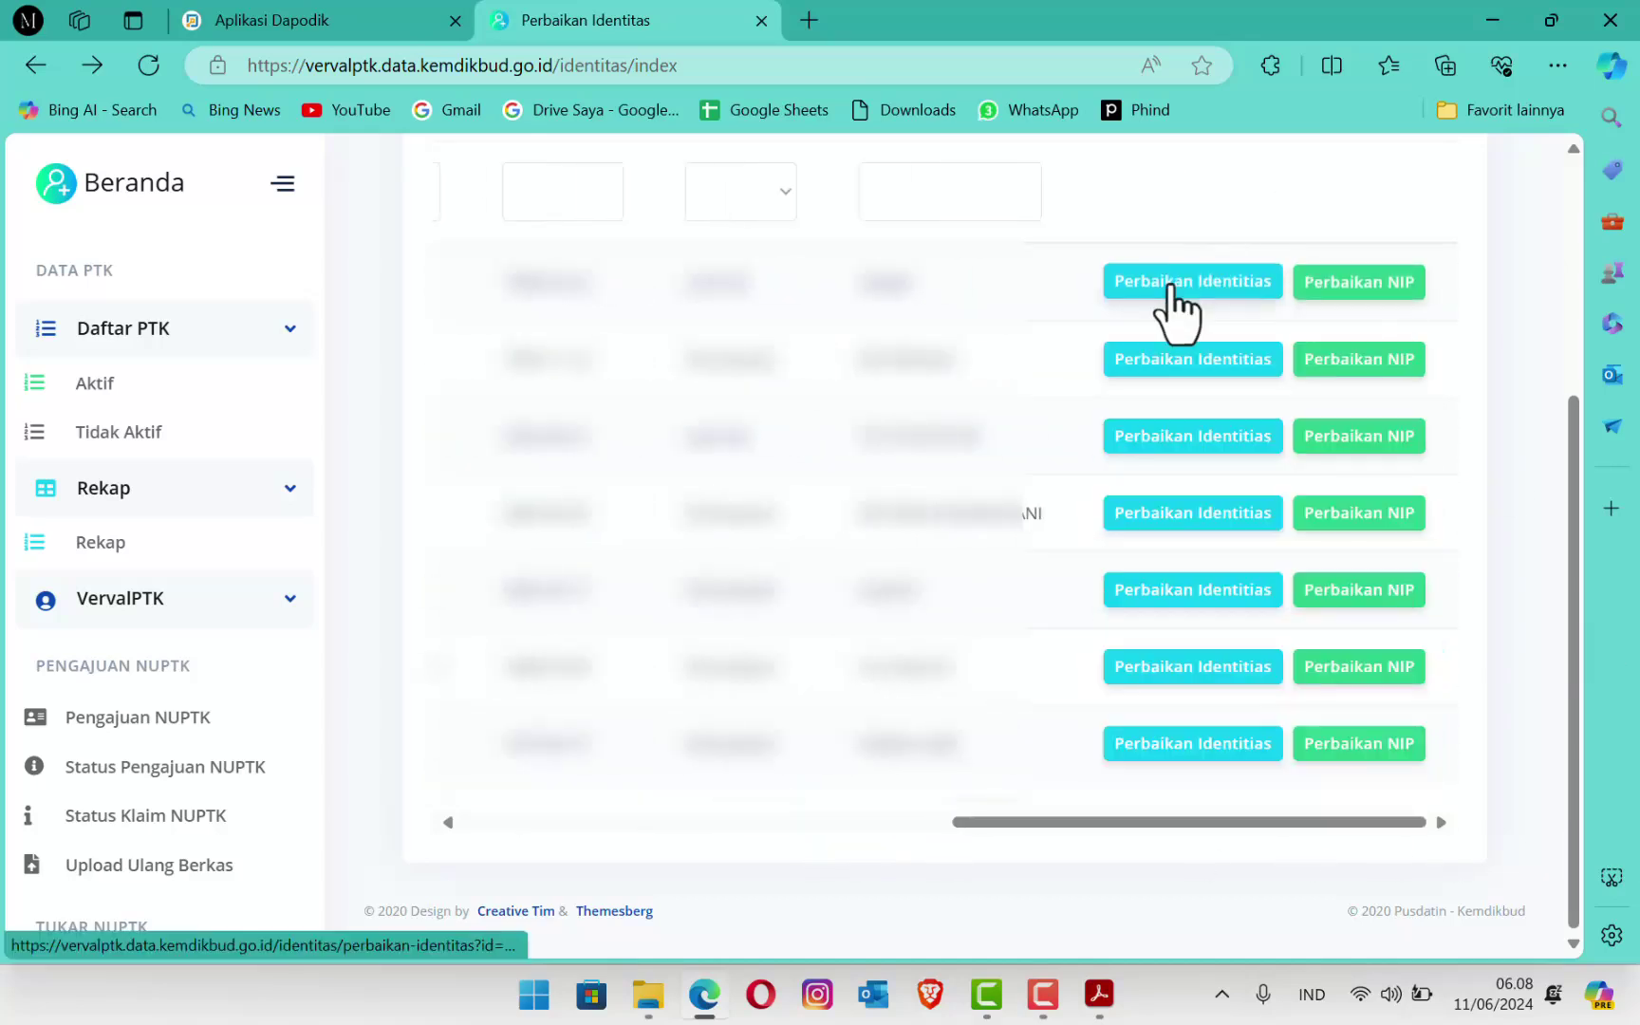
left_click(1174, 285)
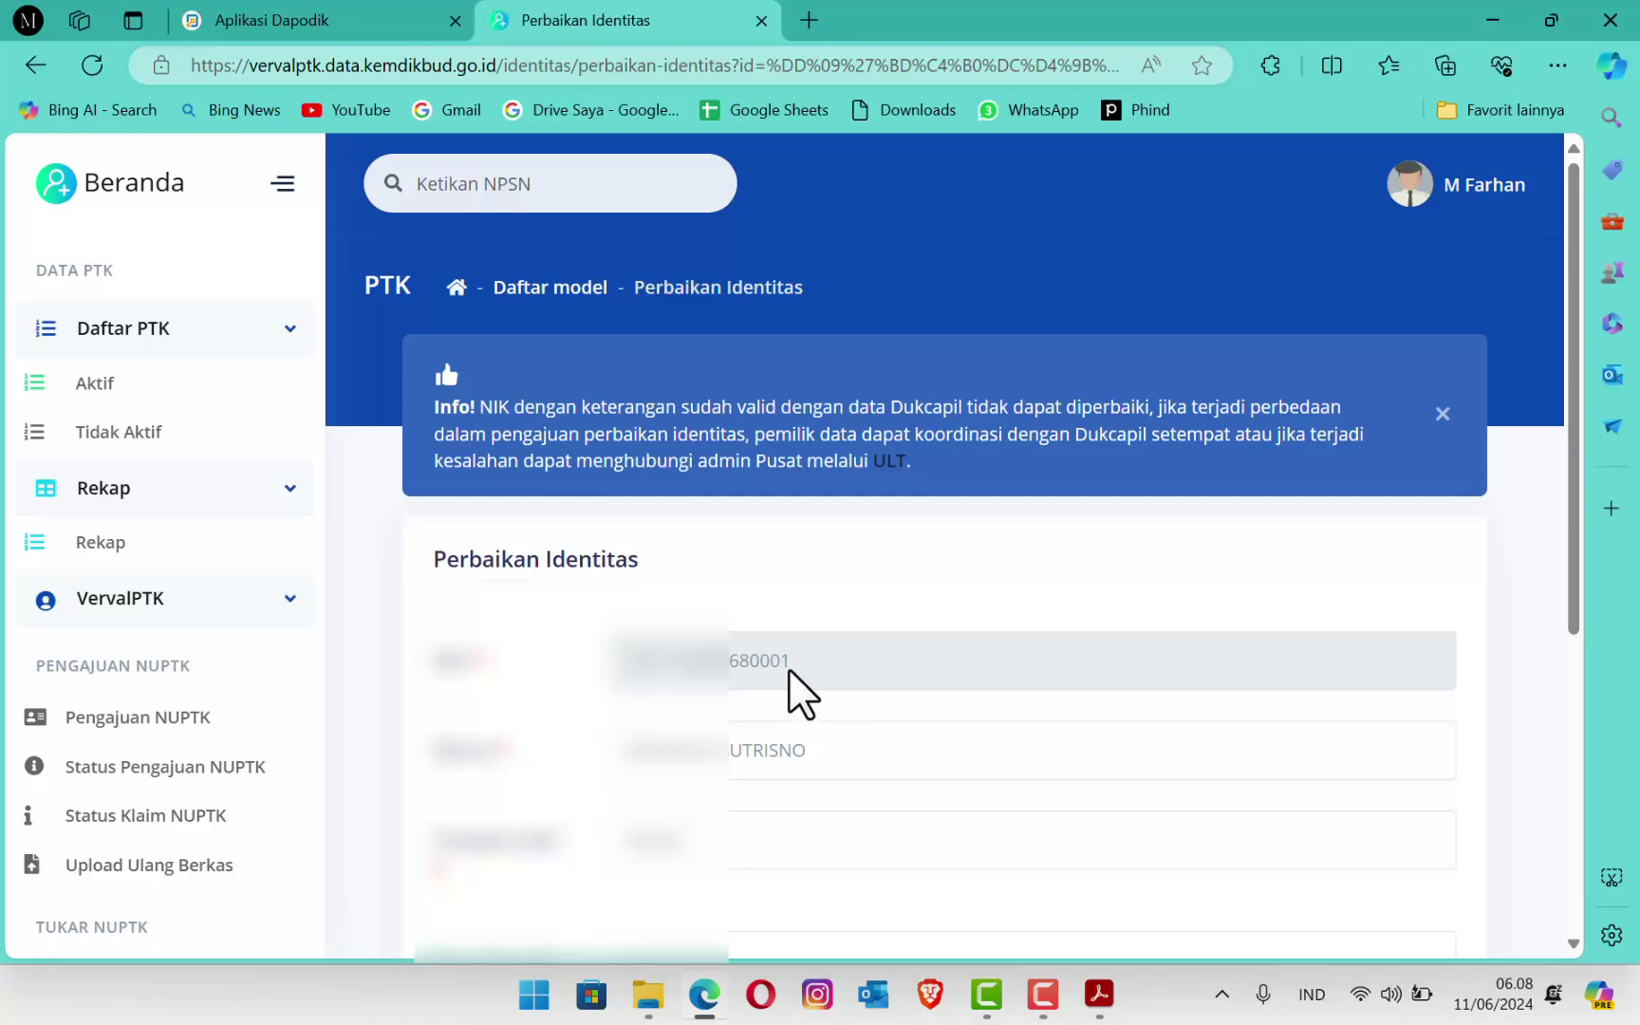
left_click(876, 769)
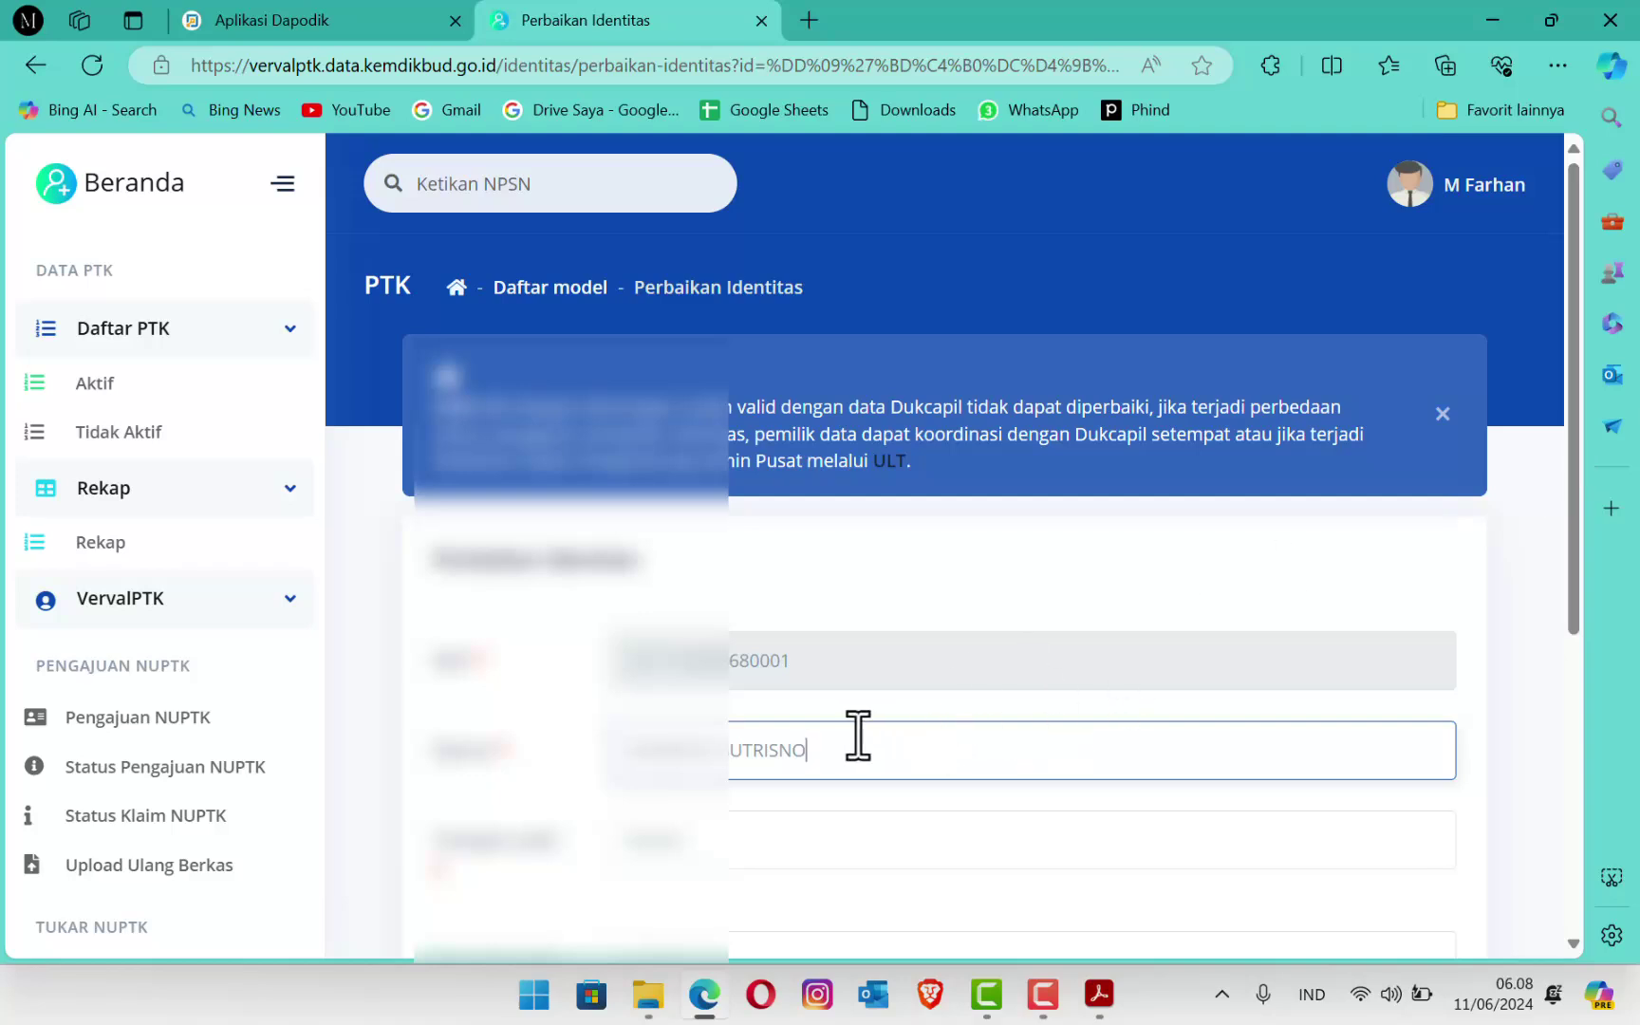
left_click_drag(1587, 400, 1638, 662)
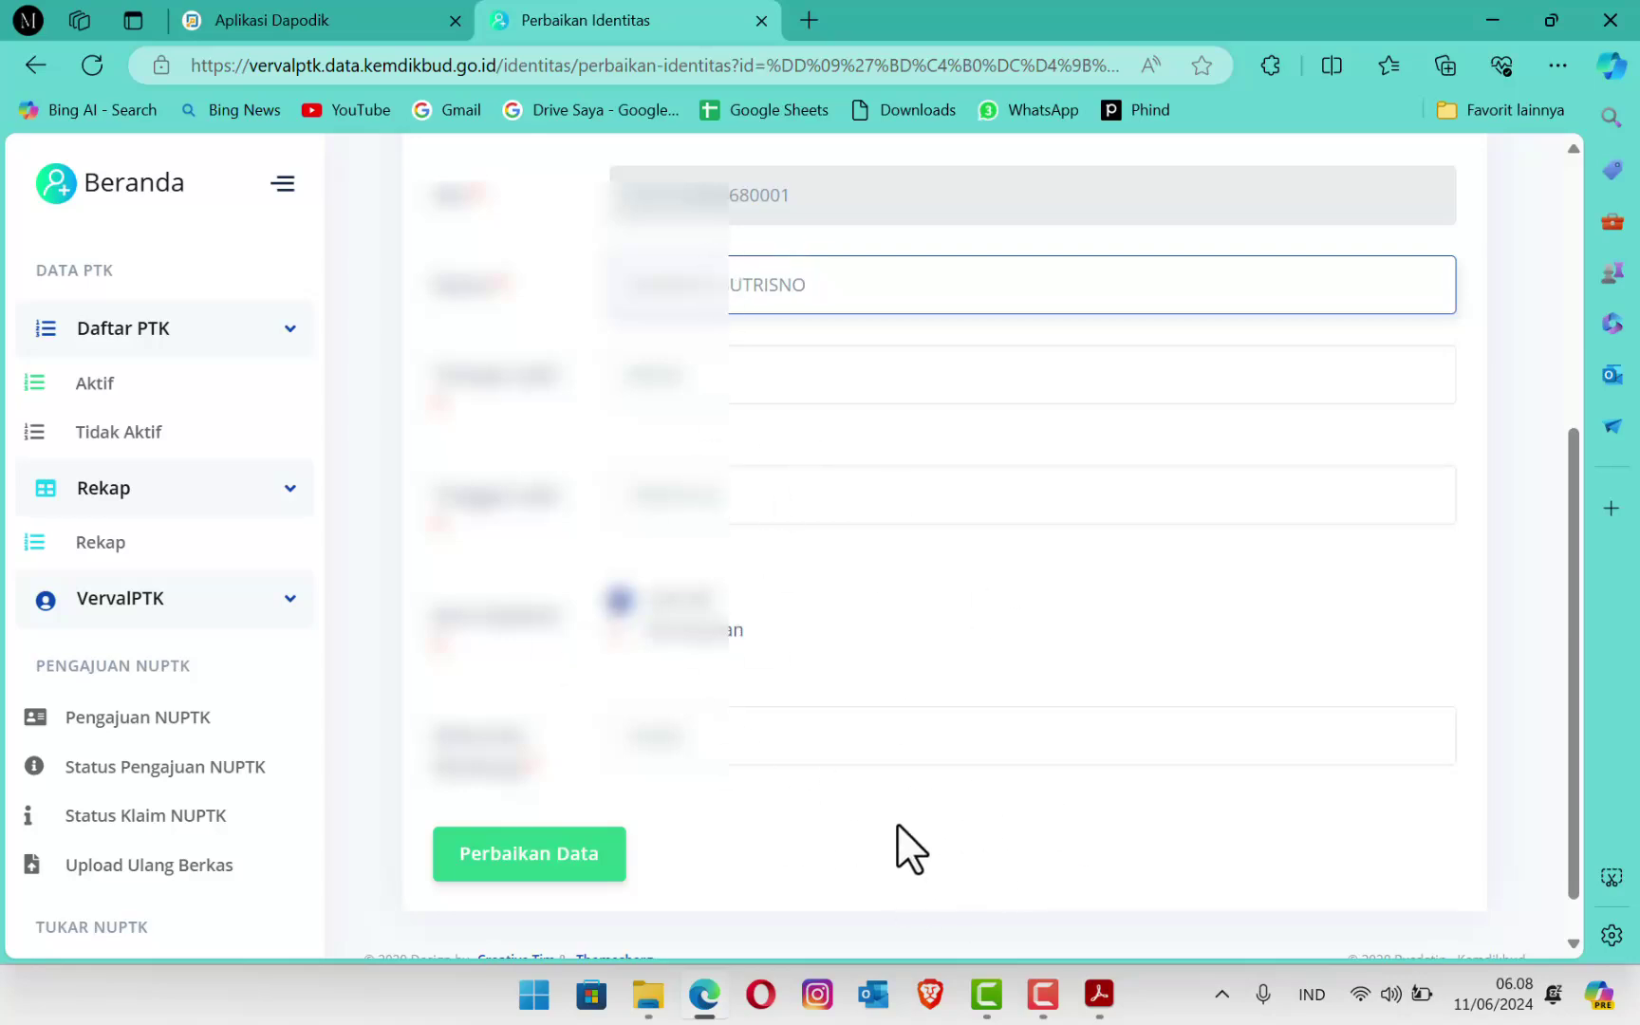
left_click(537, 861)
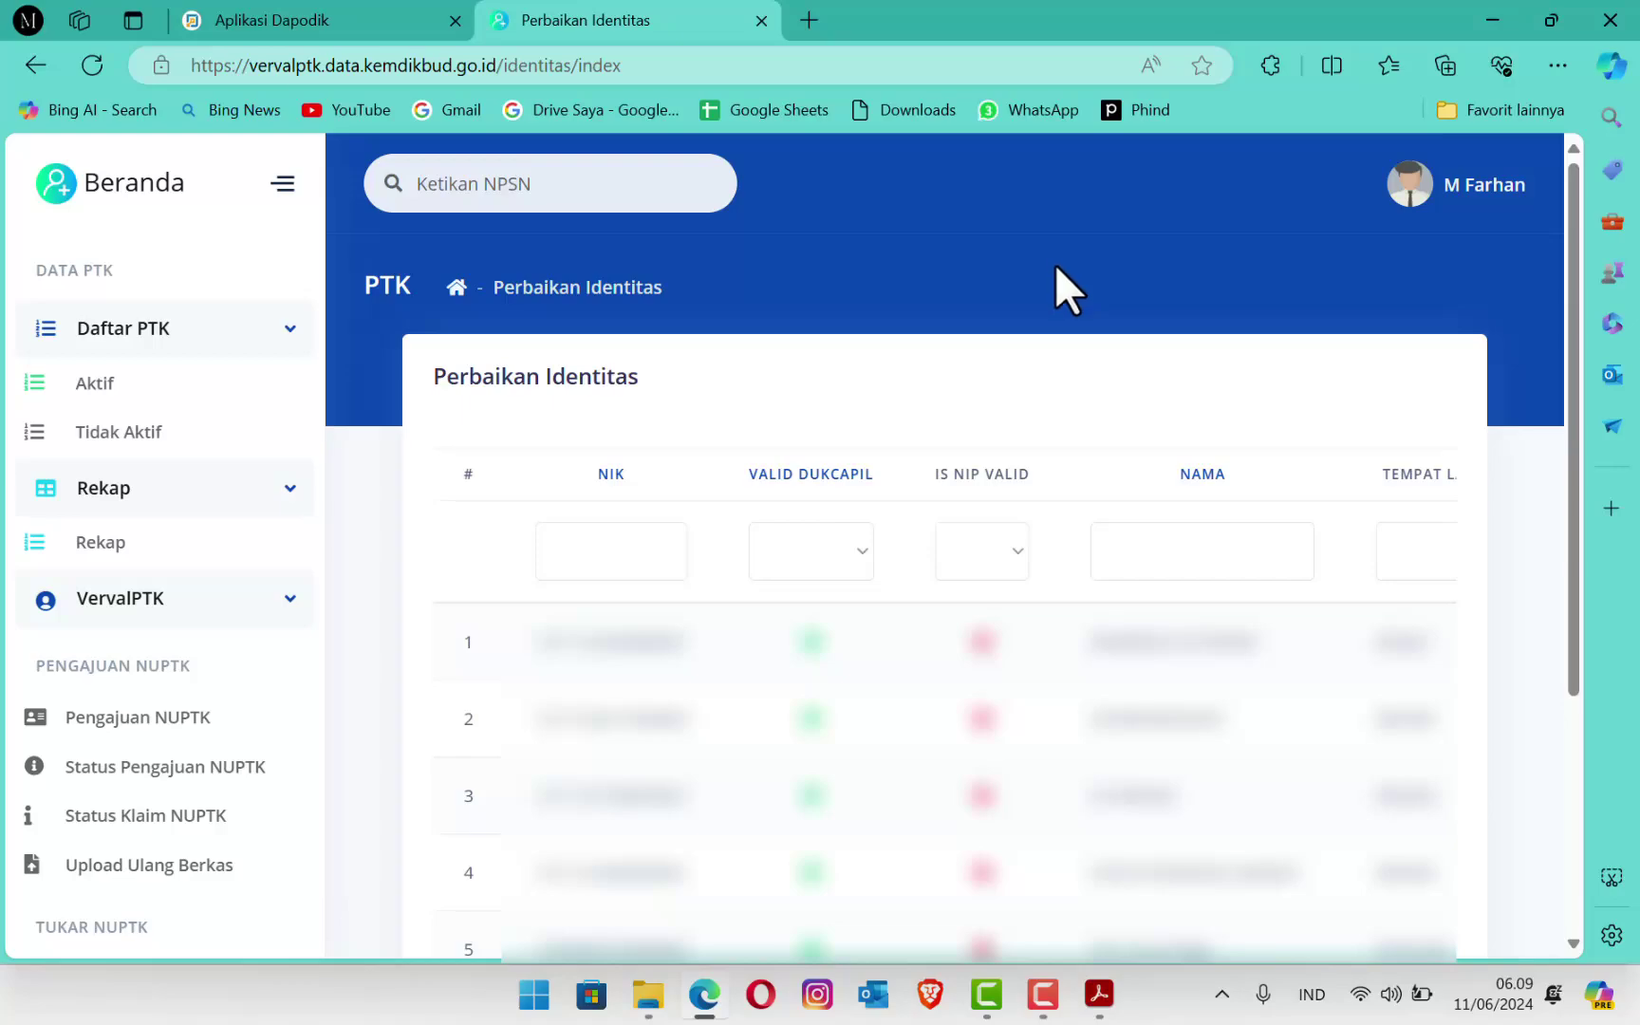
Step: Read the 1140 Surat Pemutakhiran PPG letter in Acrobat, then return to the browser
left_click(1098, 997)
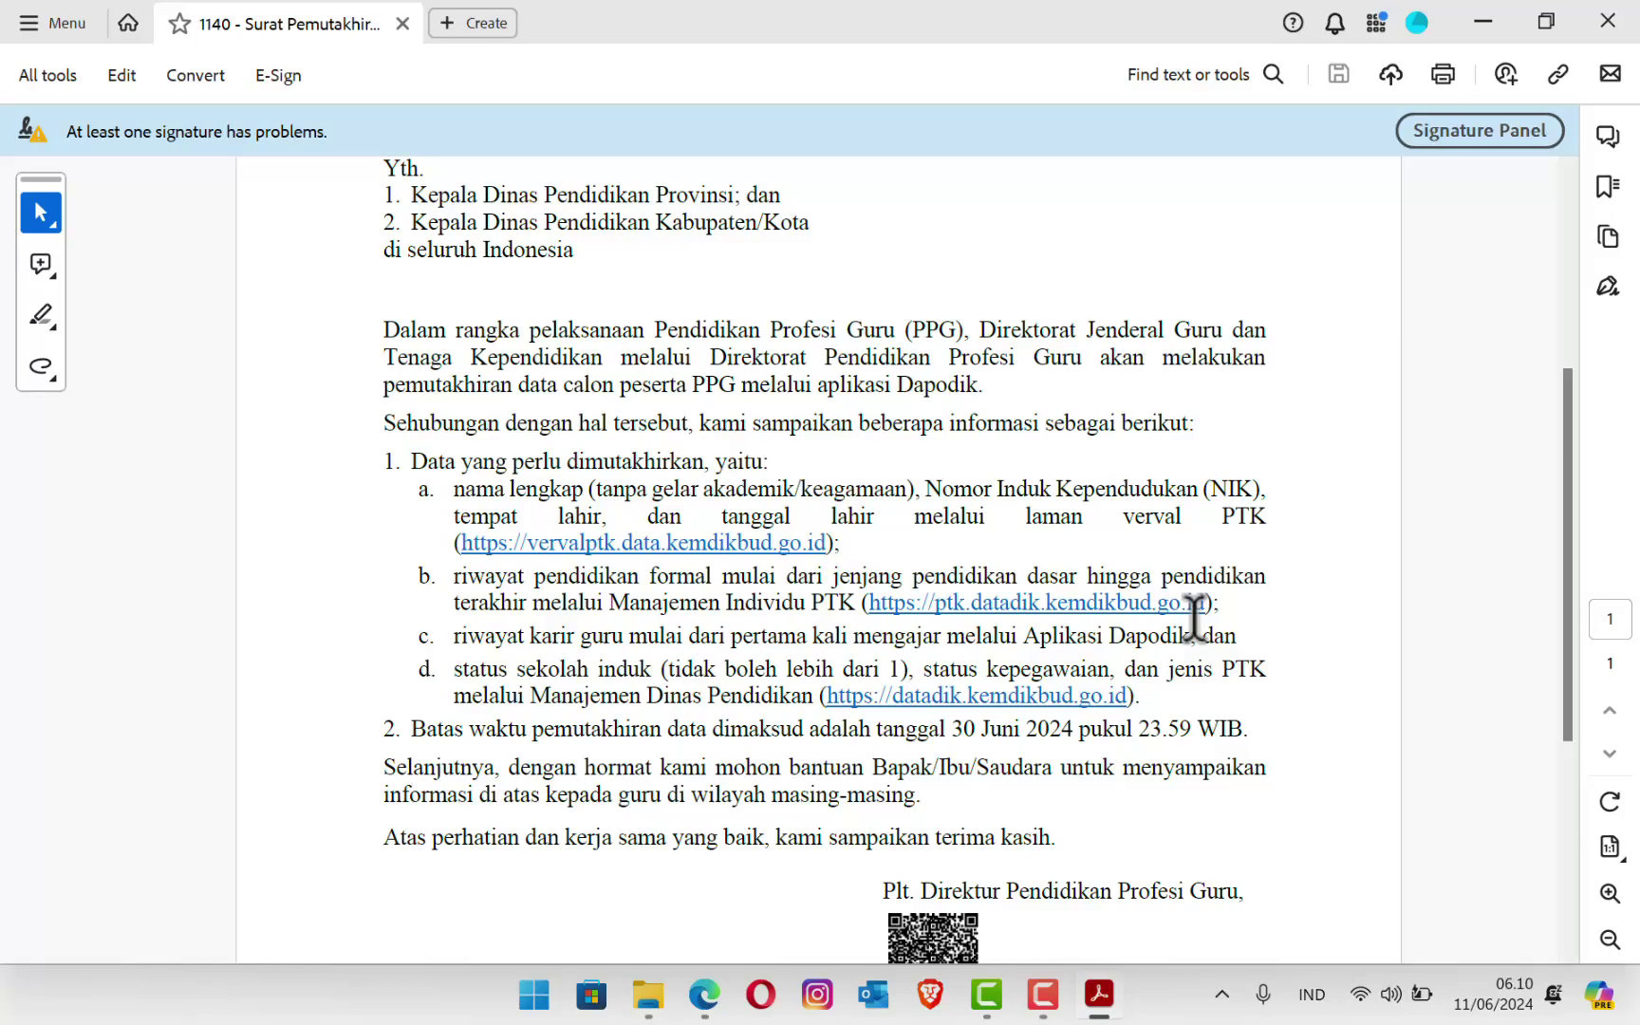
left_click(704, 994)
Step: Go to ptk.datadik.kemdikbud.go.id in a new browser tab
left_click(807, 21)
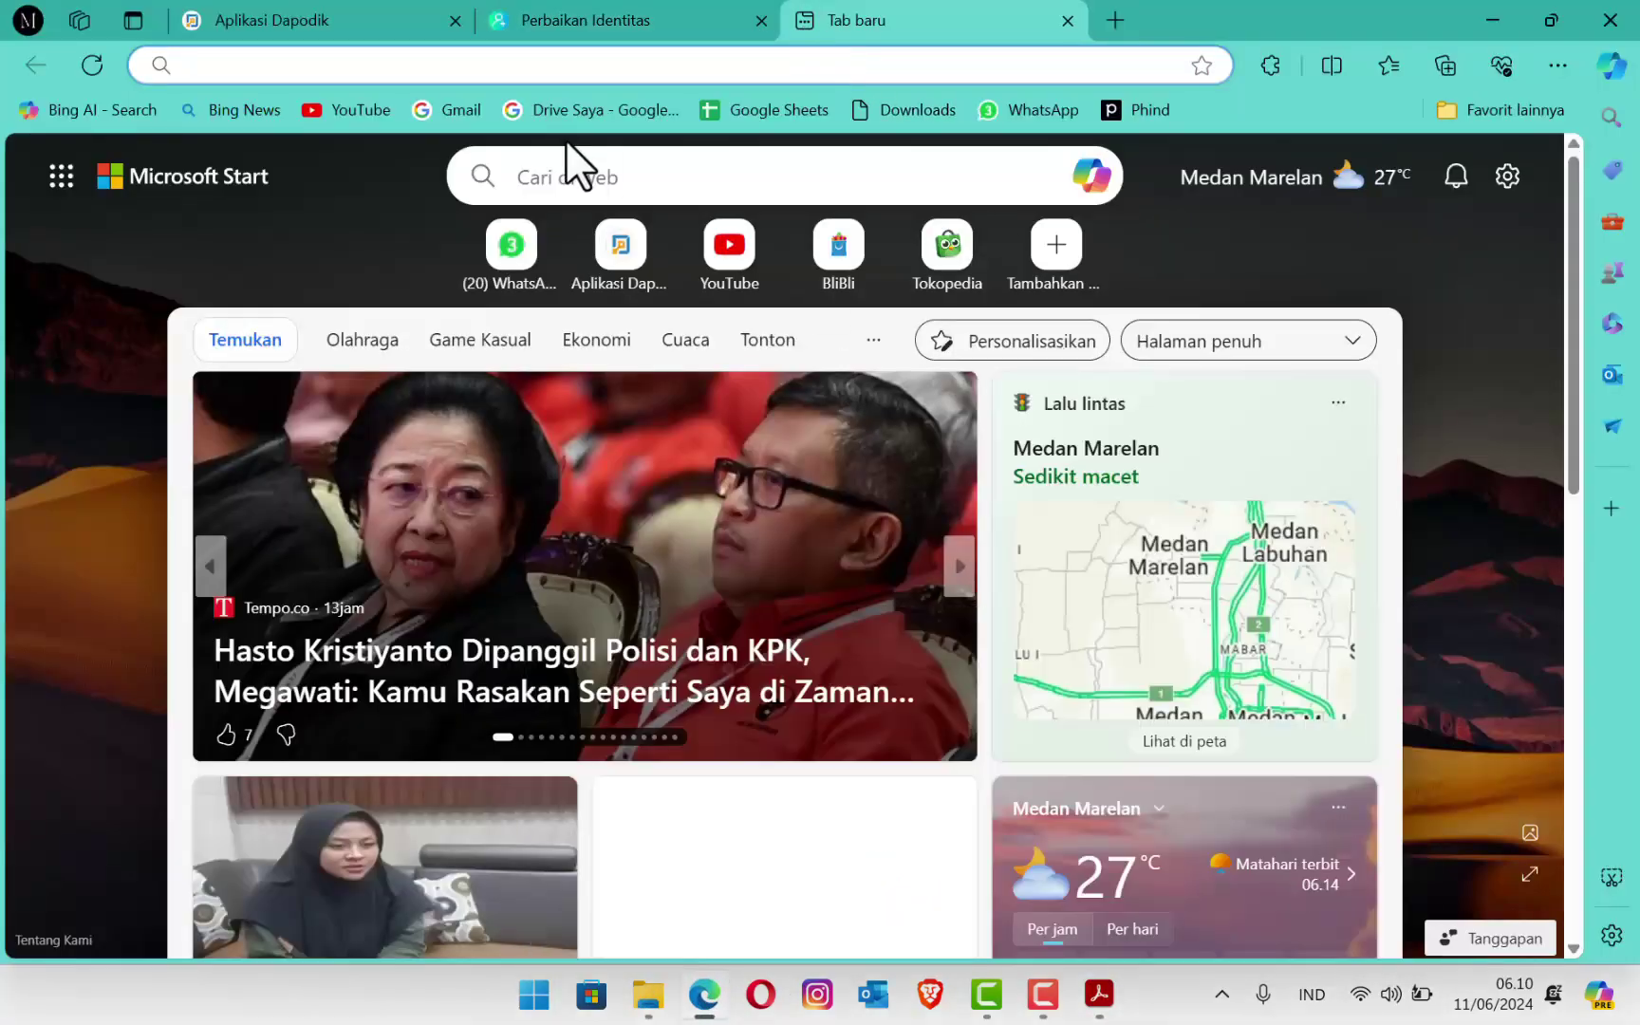
type("ptk.dat")
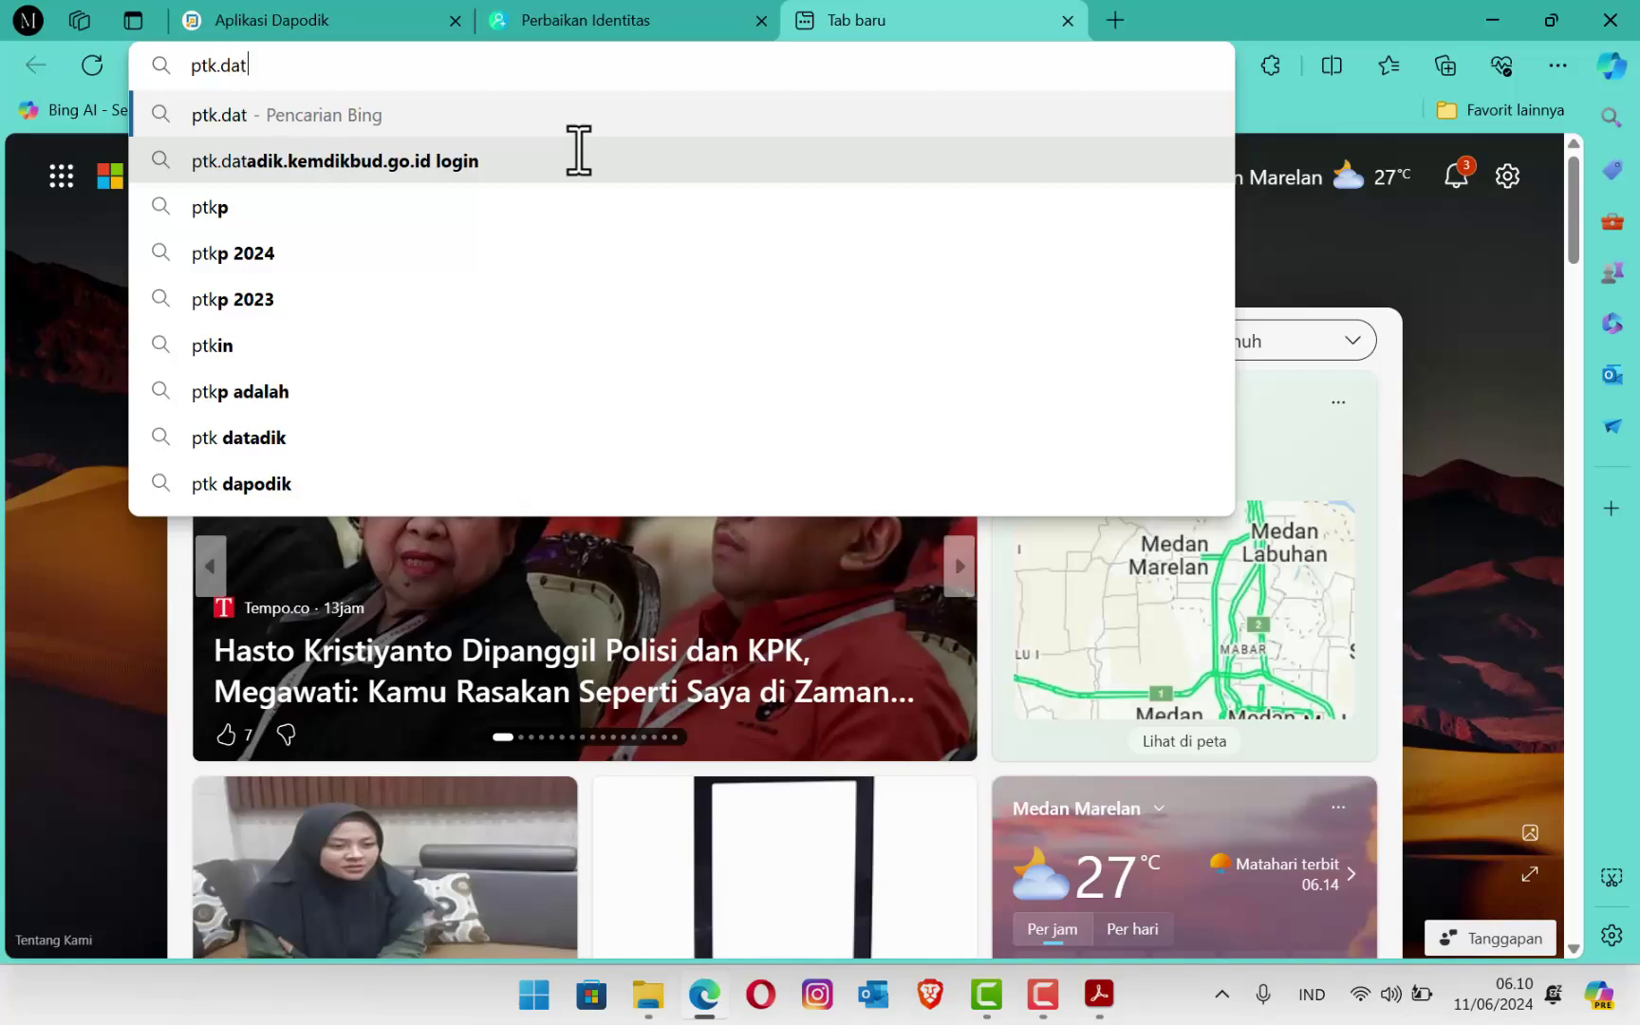
type("adik.kemdikbjud.")
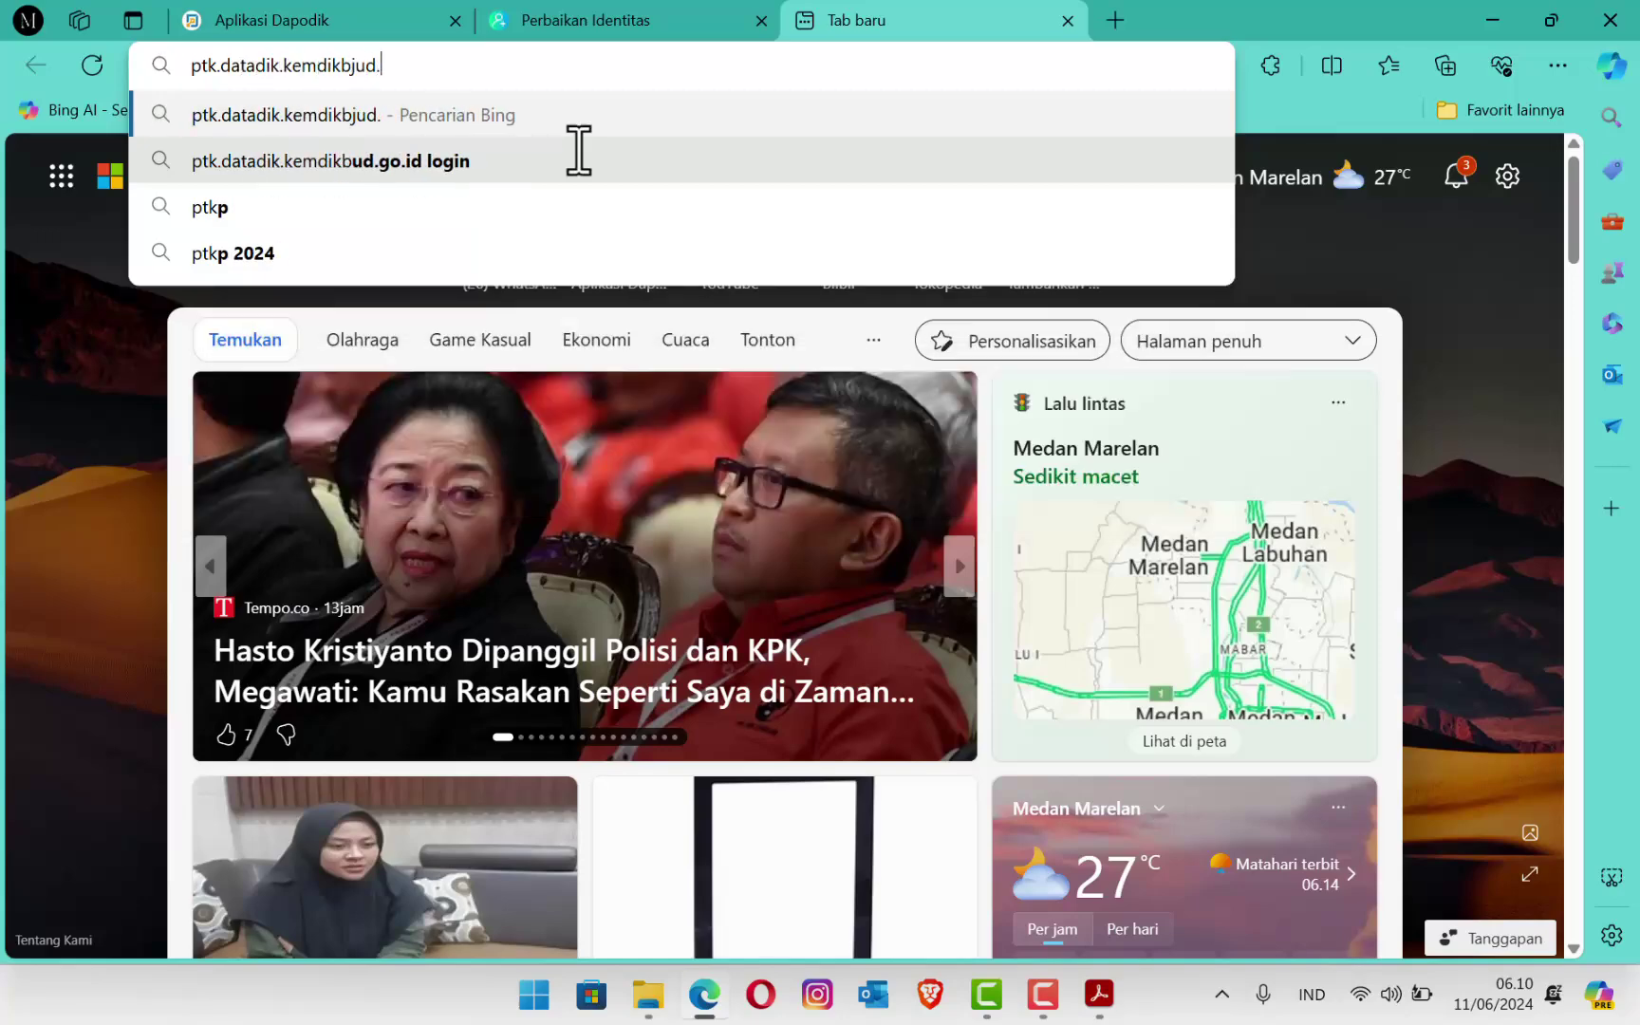
key("BackSpace")
key("BackSpace")
key("BackSpace")
type("ud.go.id")
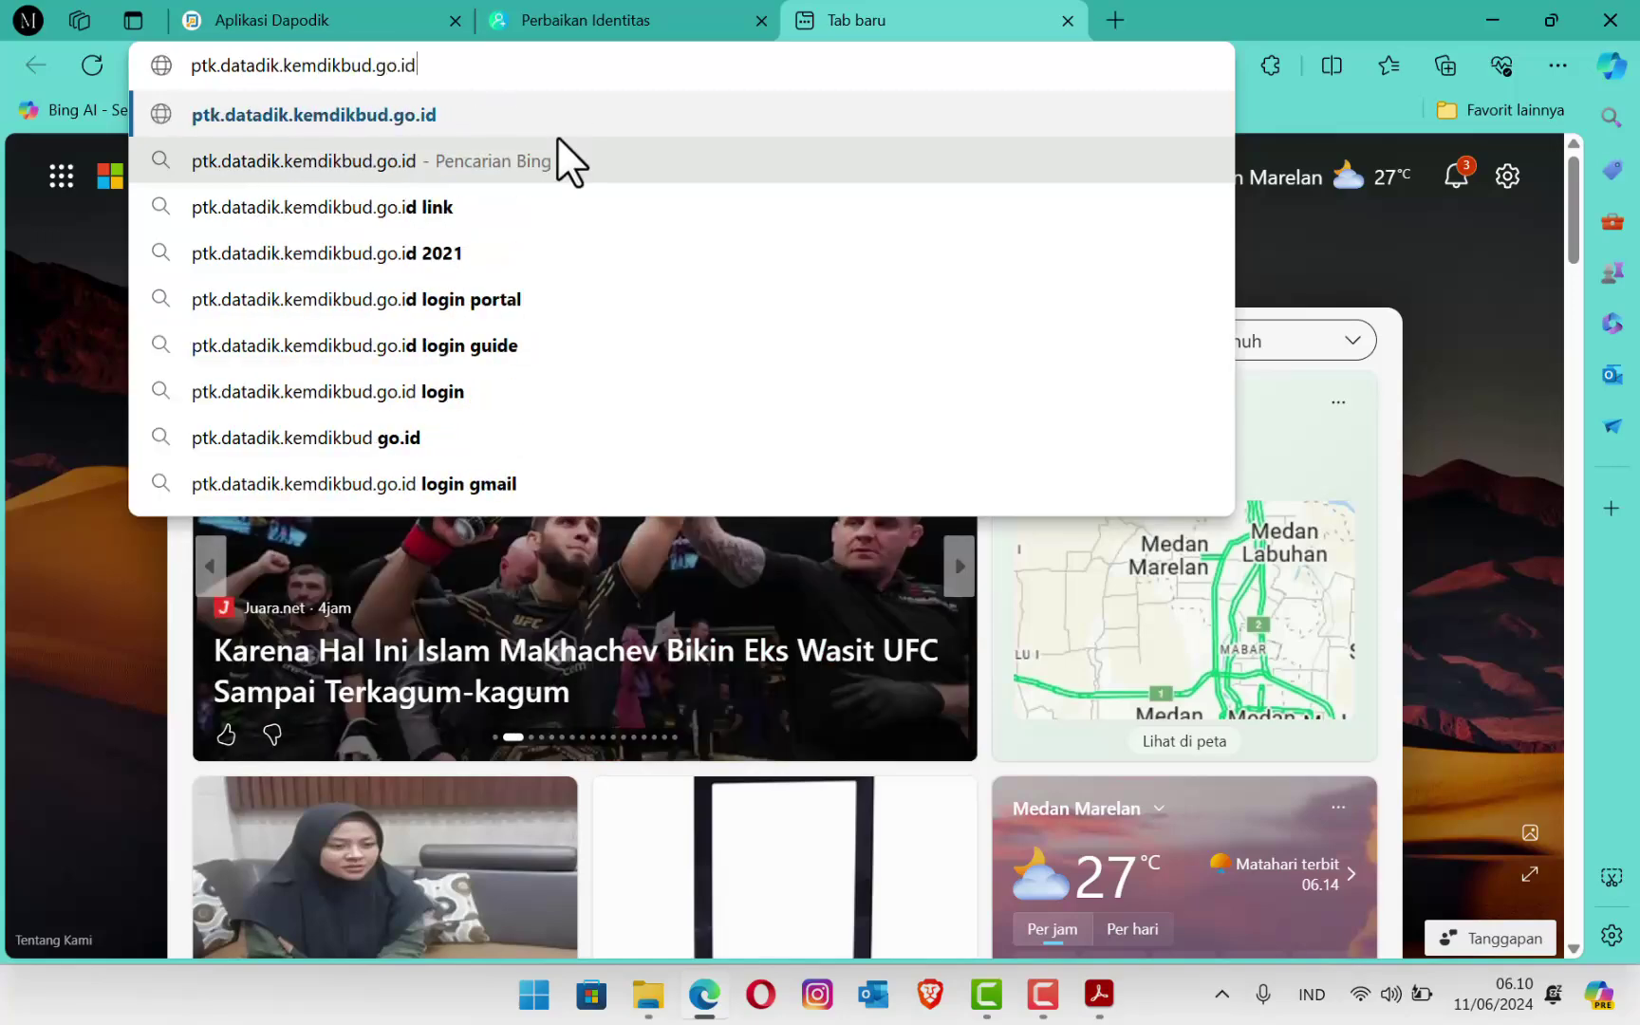
key("Return")
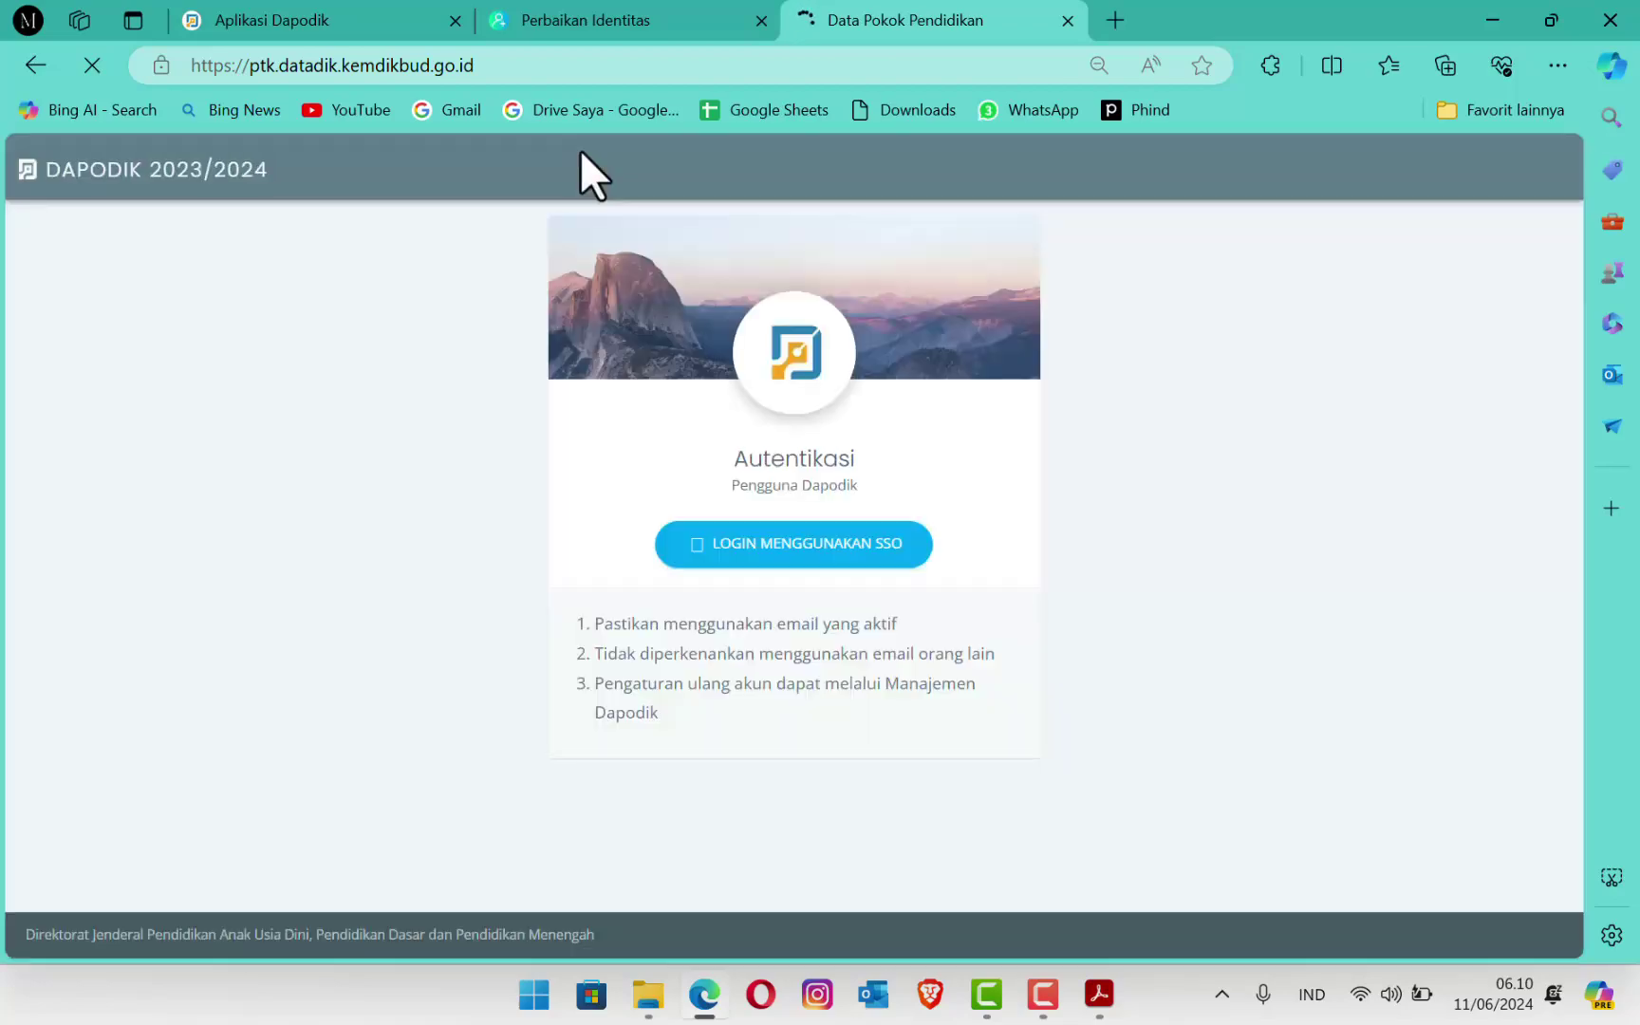
Step: Sign in to Dapodik PTK through SSO with the saved credentials and open PENDIDIKAN
left_click(847, 547)
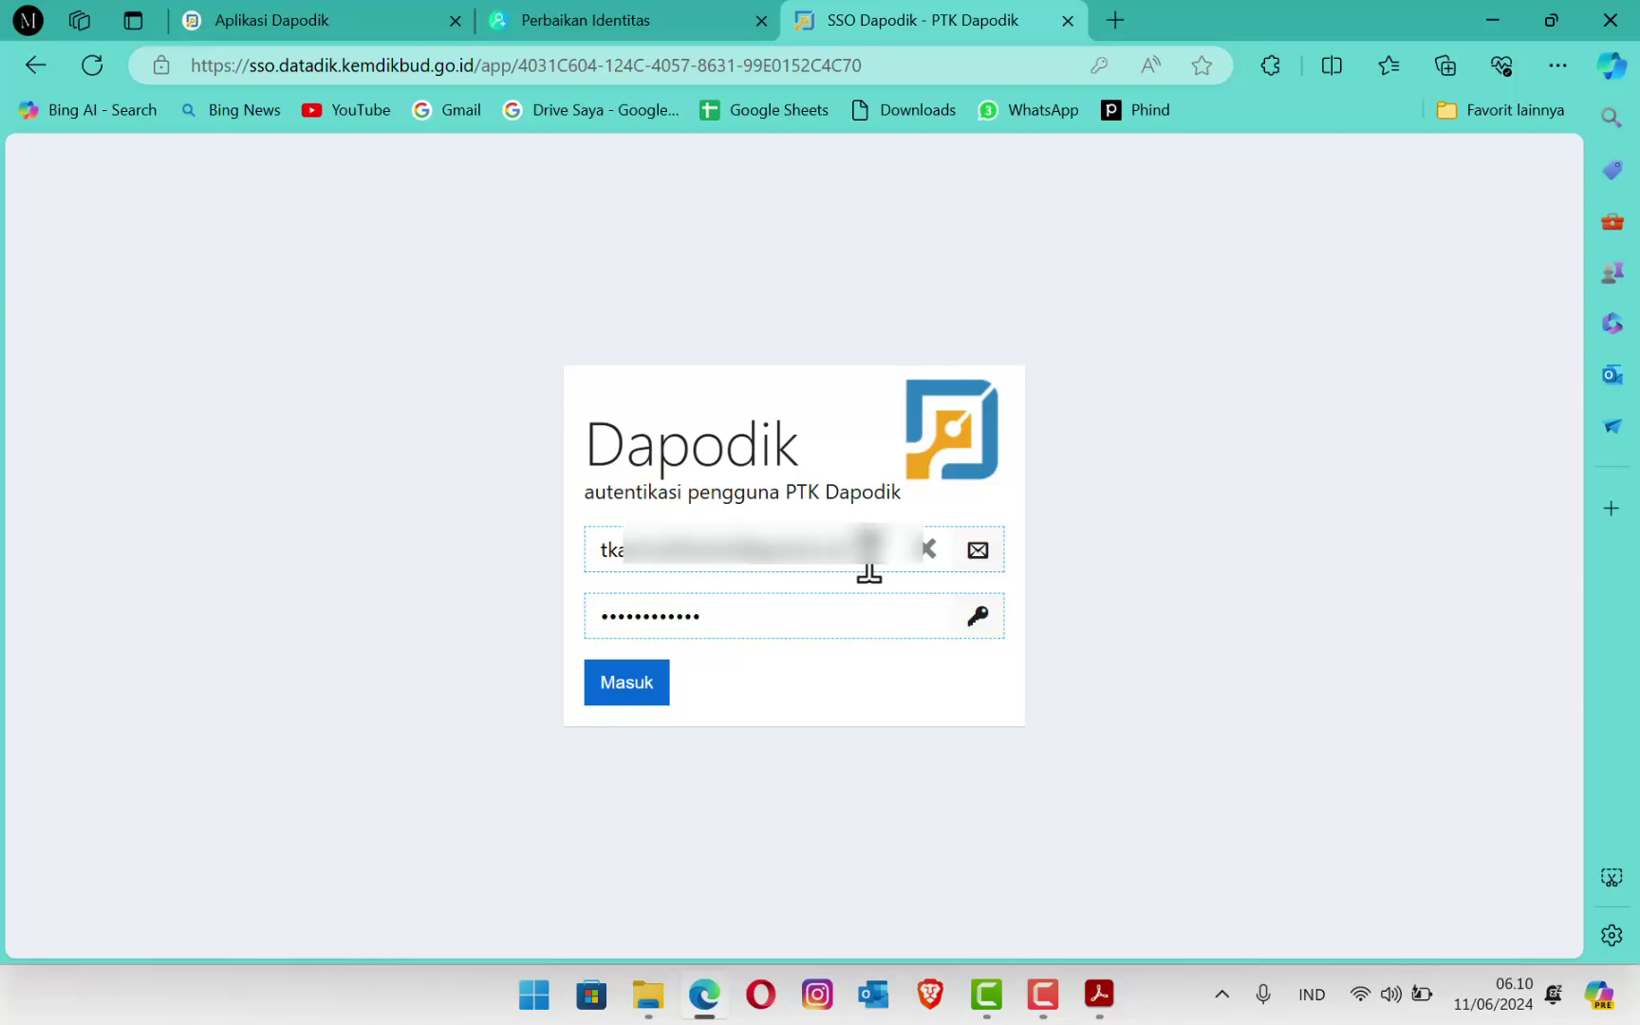
left_click(925, 550)
left_click(751, 604)
left_click(623, 685)
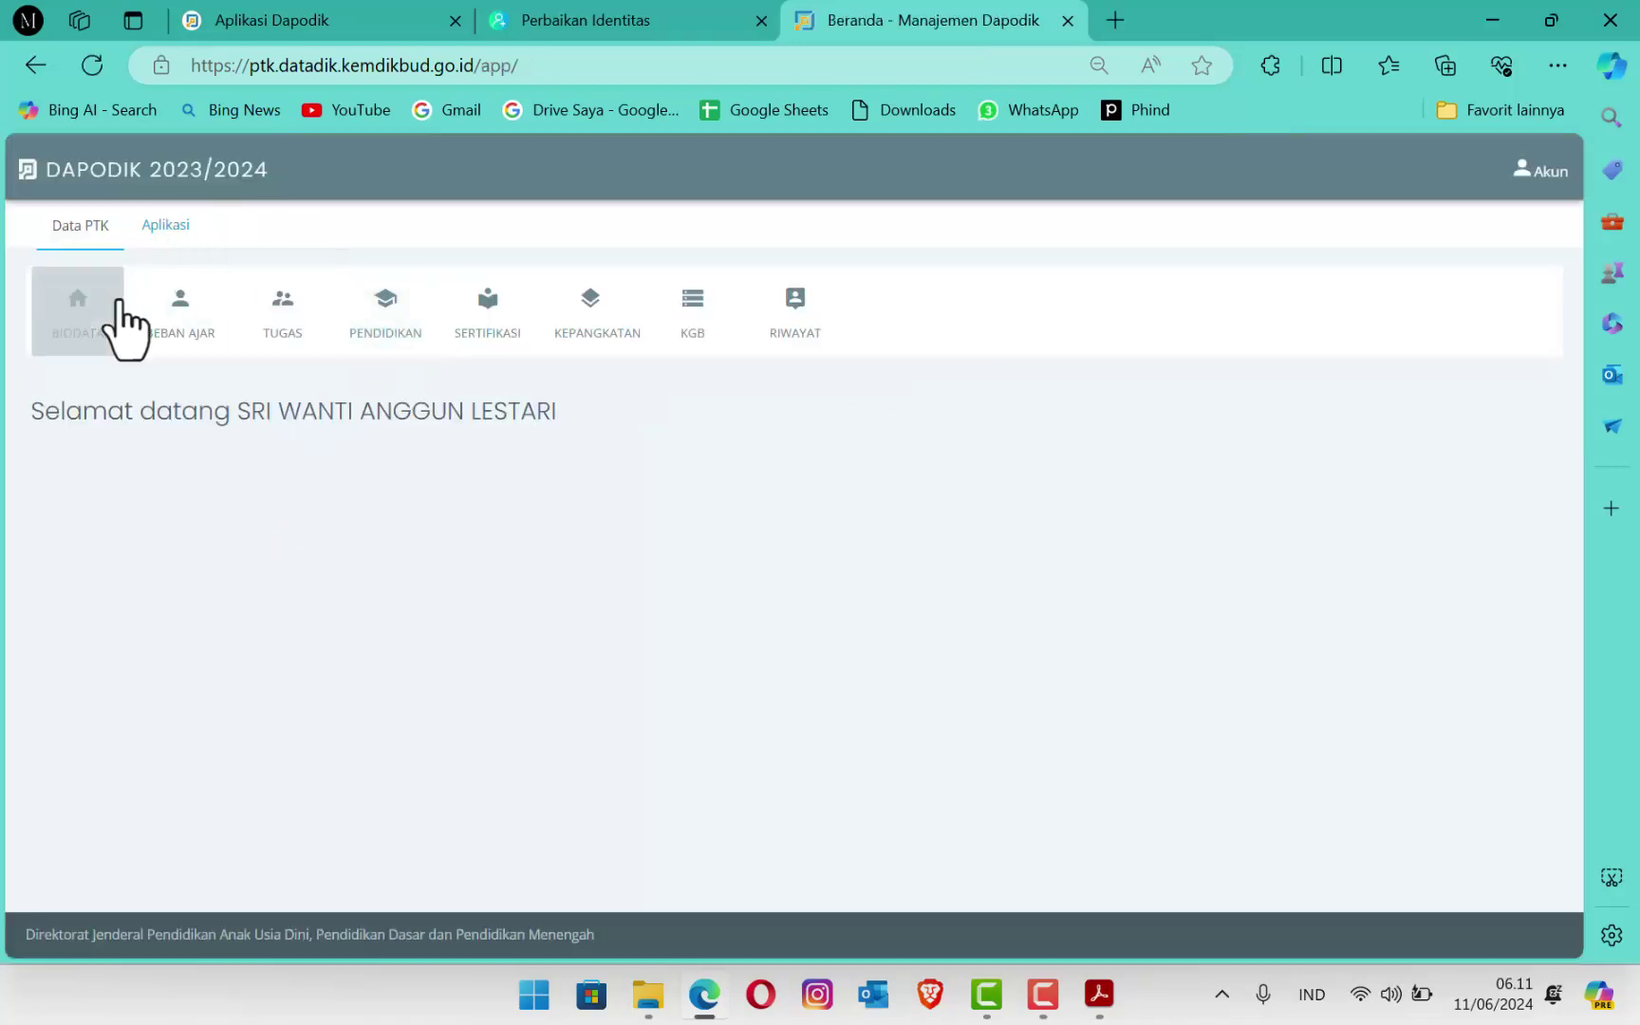
left_click(408, 307)
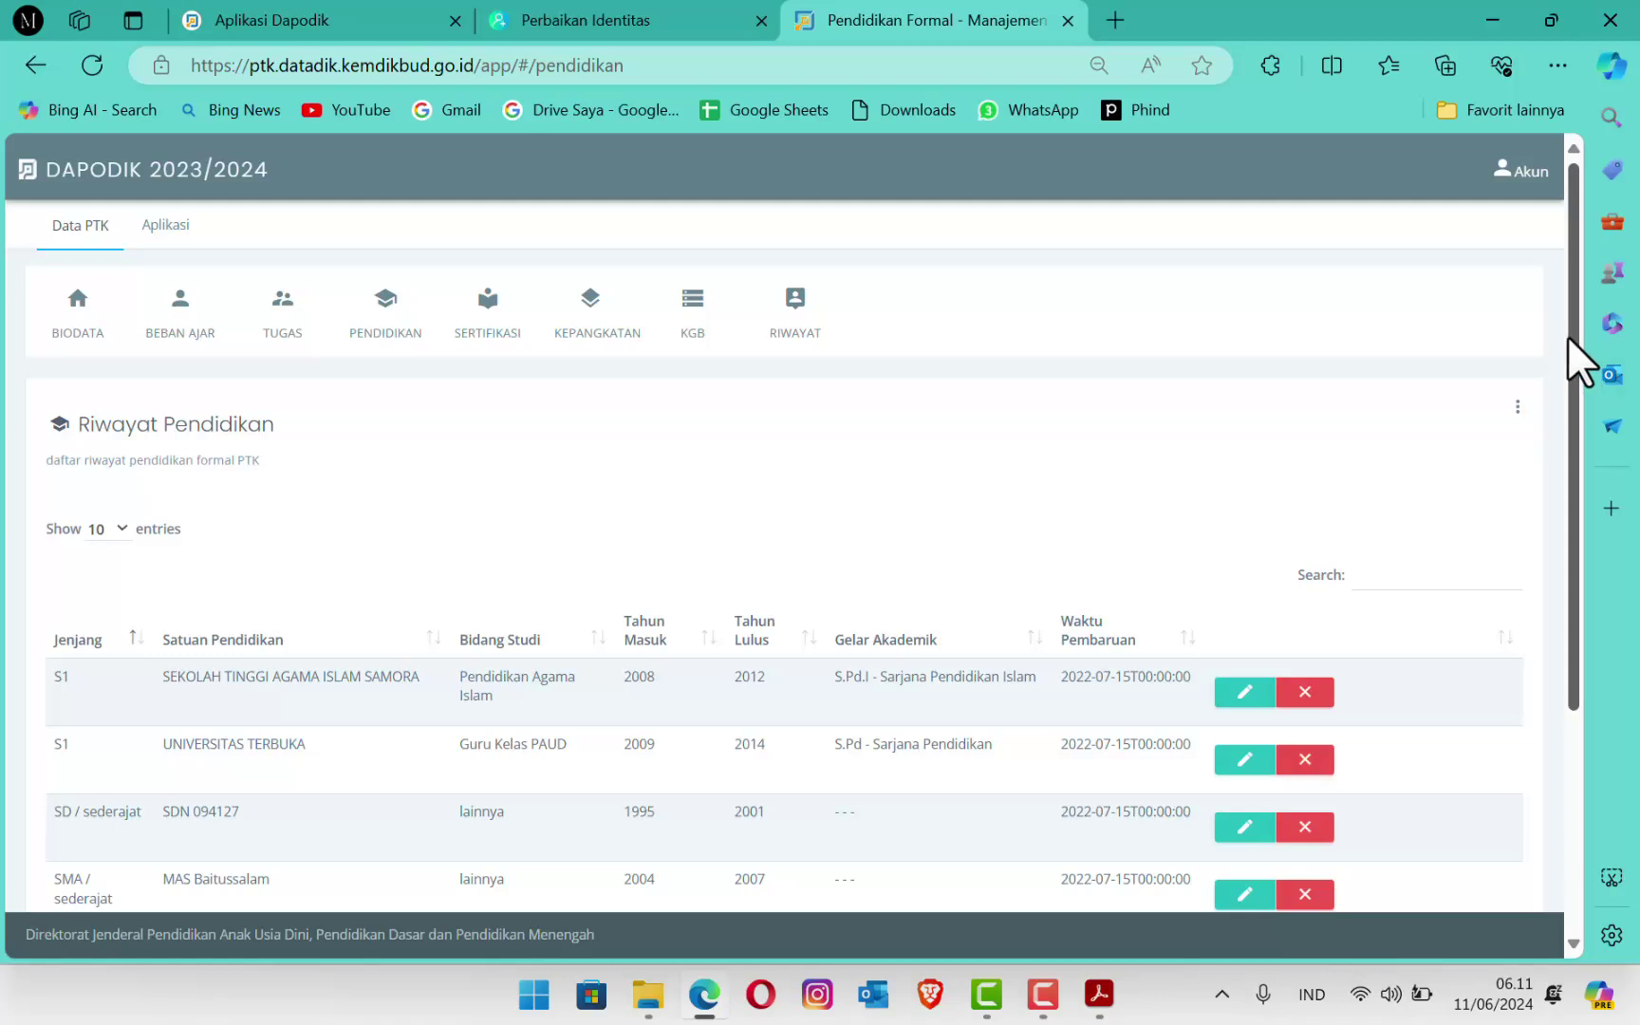
Step: Scroll the Riwayat Pendidikan page and open its three-dot menu
left_click_drag(1569, 336, 1625, 465)
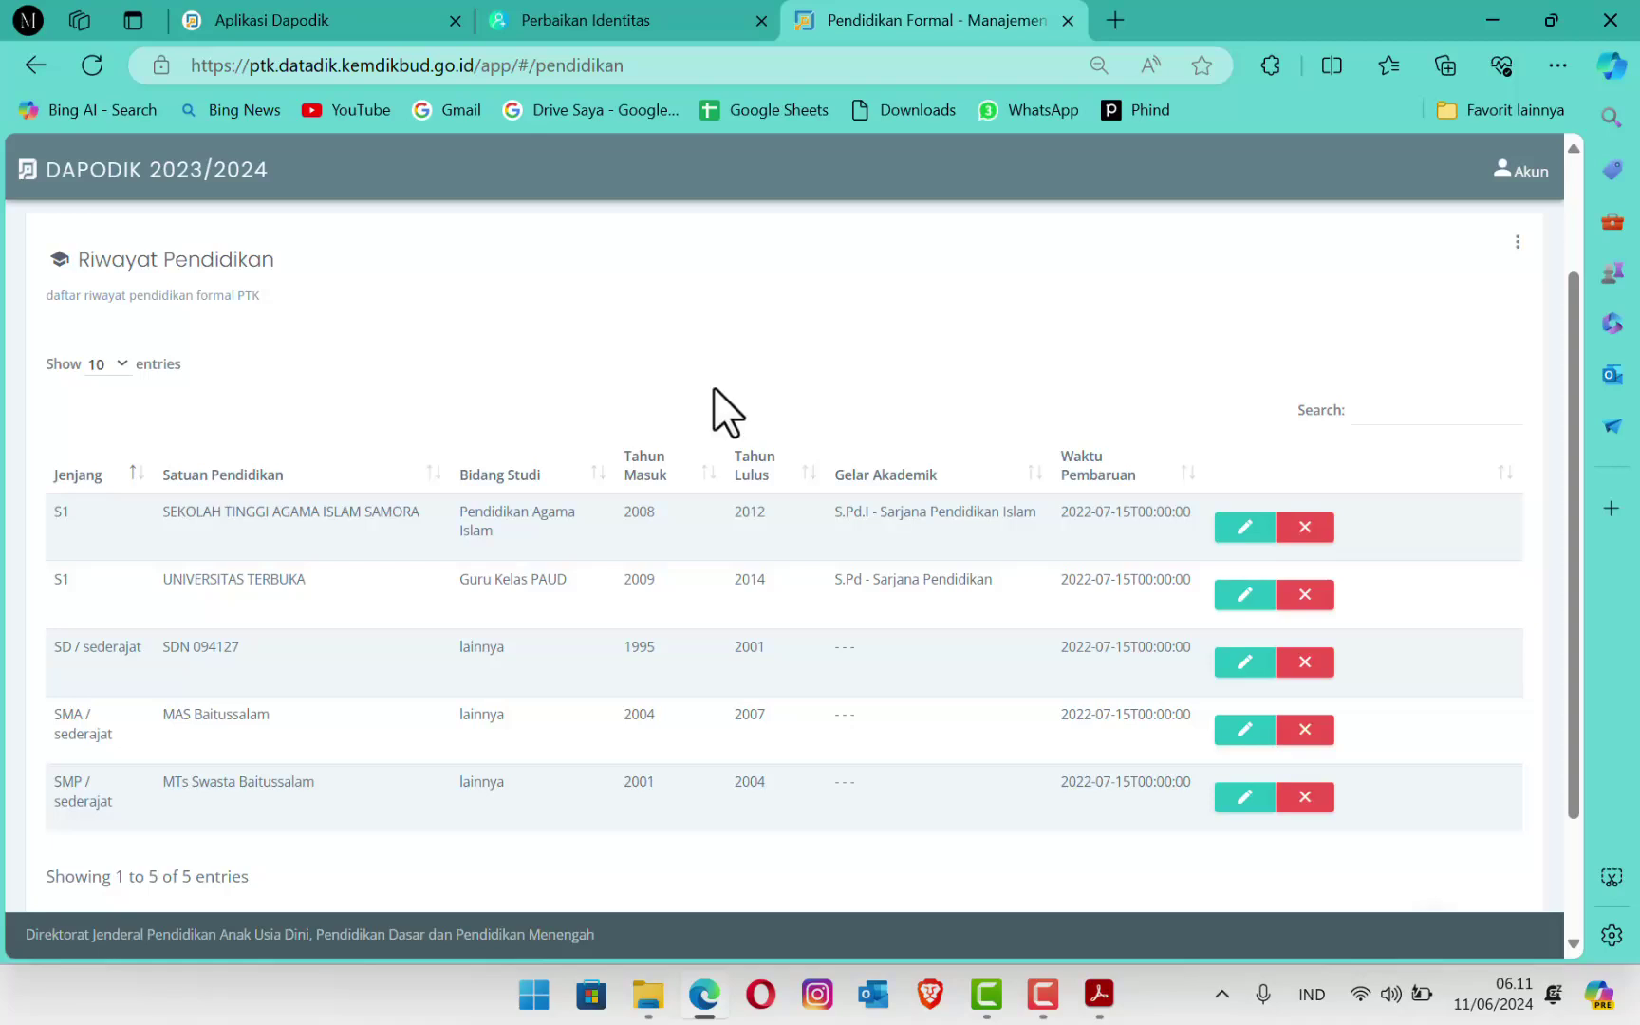
left_click(1518, 243)
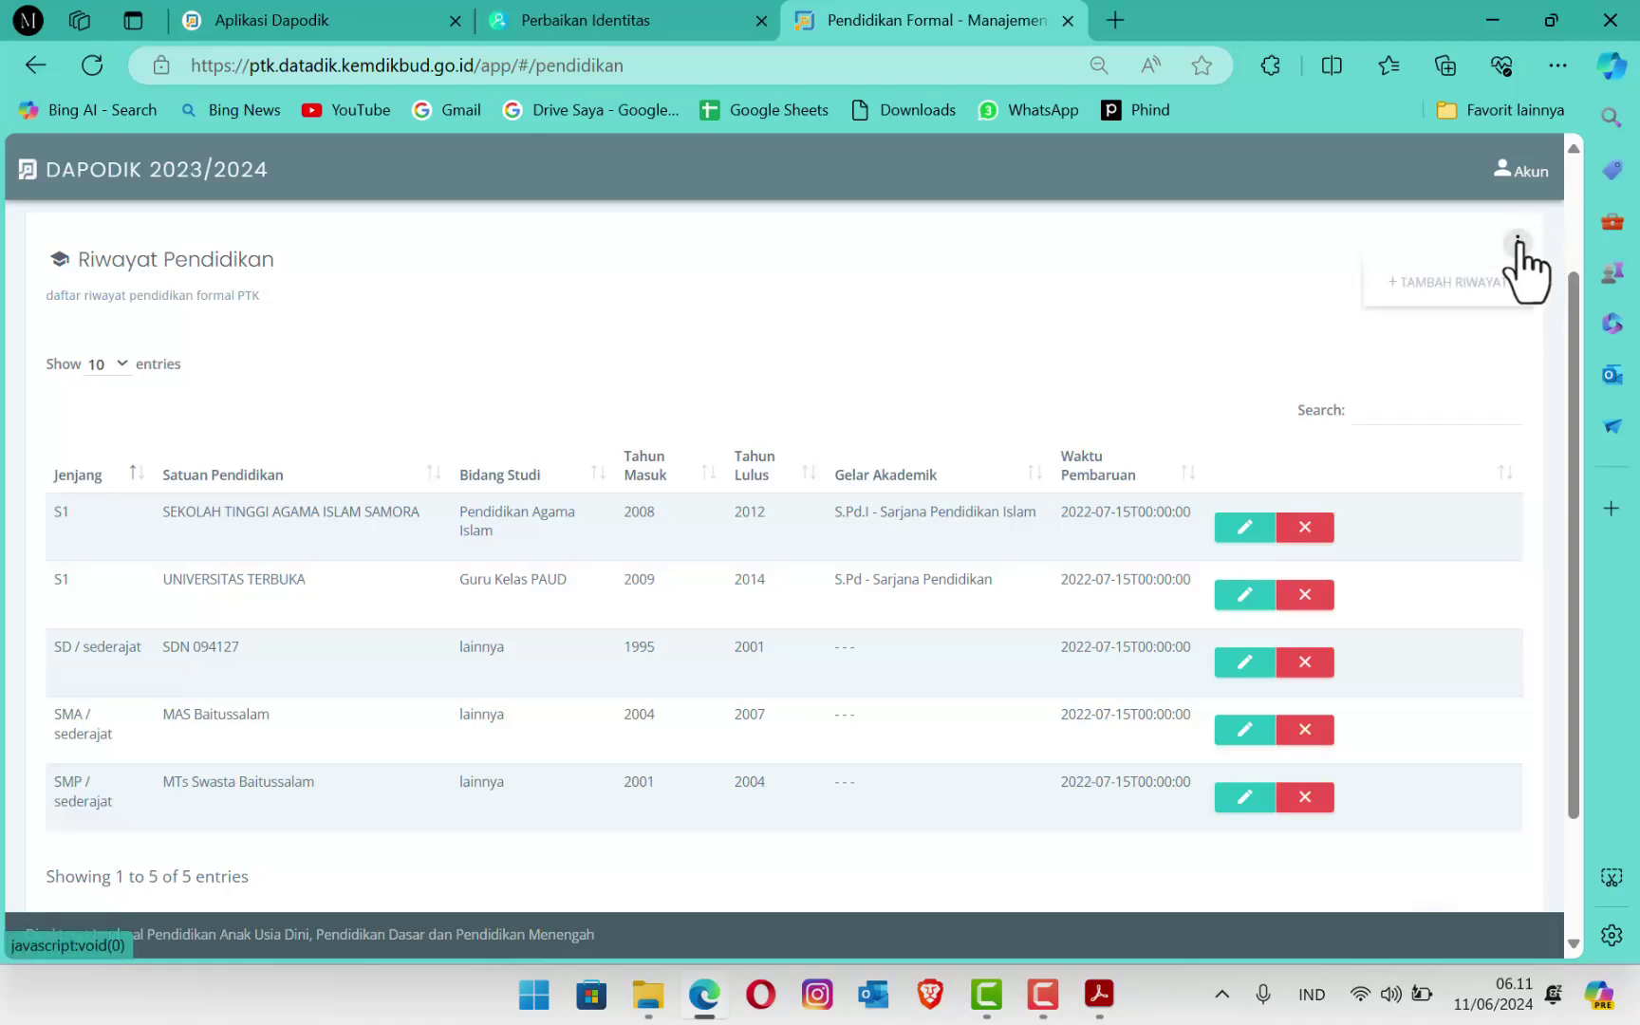
Step: Add a history entry with Jenjang SD / sederajat, school 'SD N 0000' and Bidang Studi Lainnya
left_click(1427, 285)
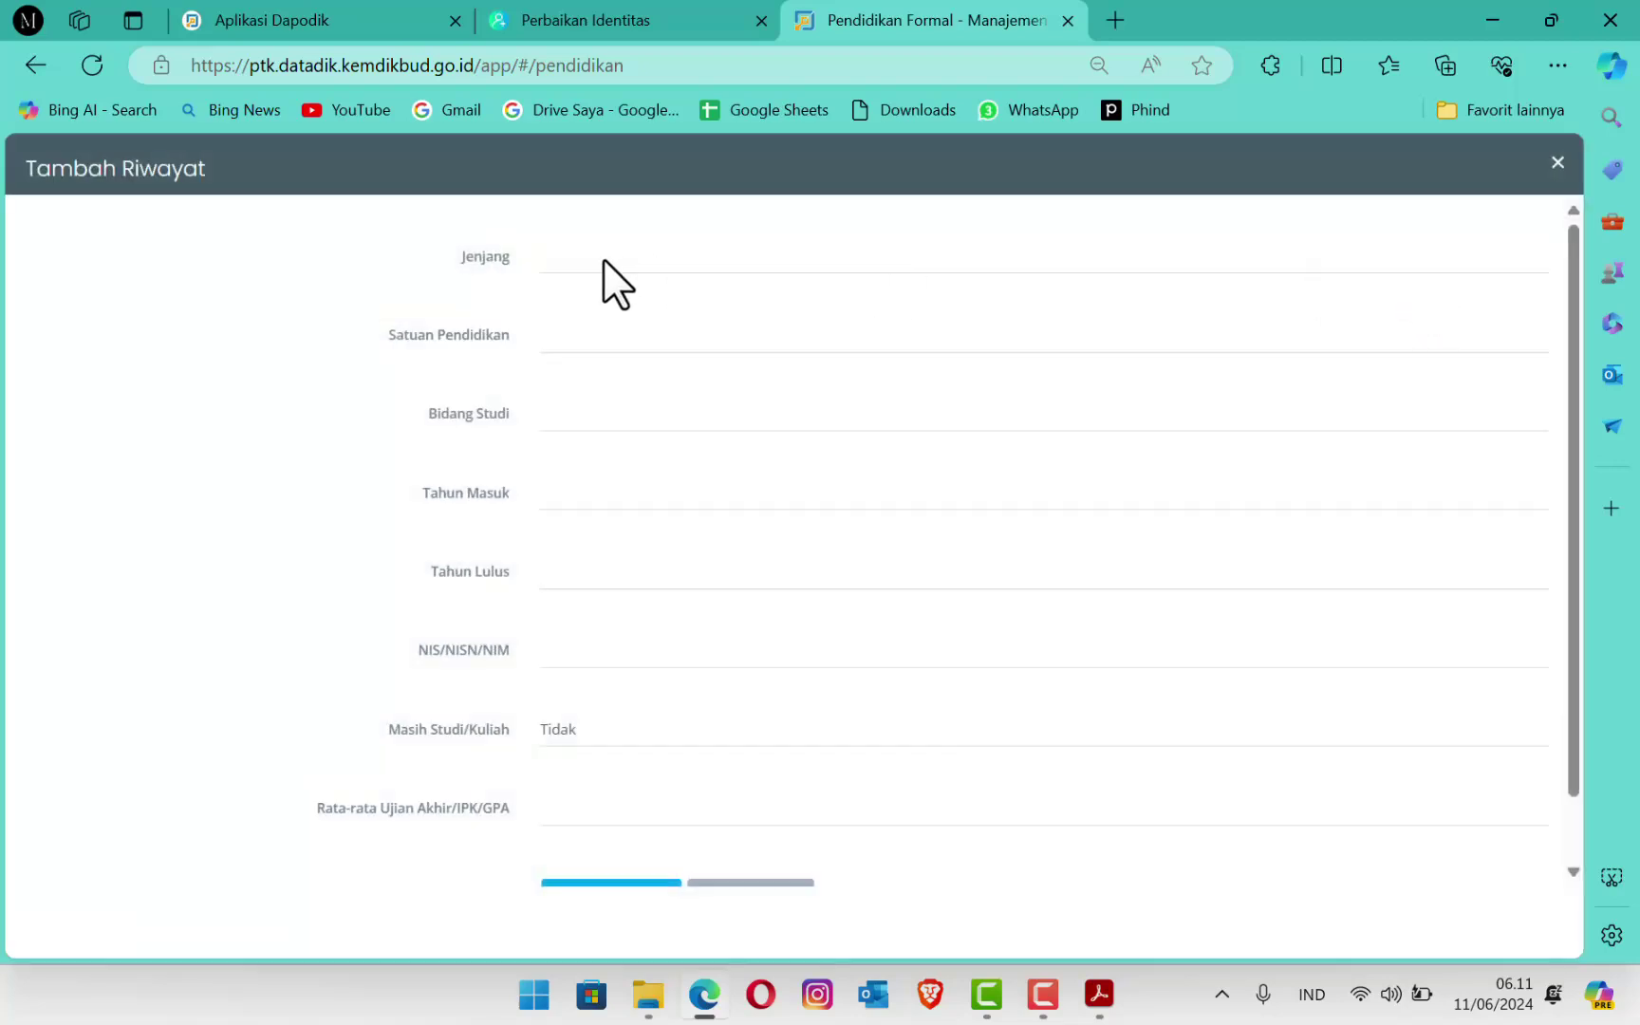
left_click(602, 258)
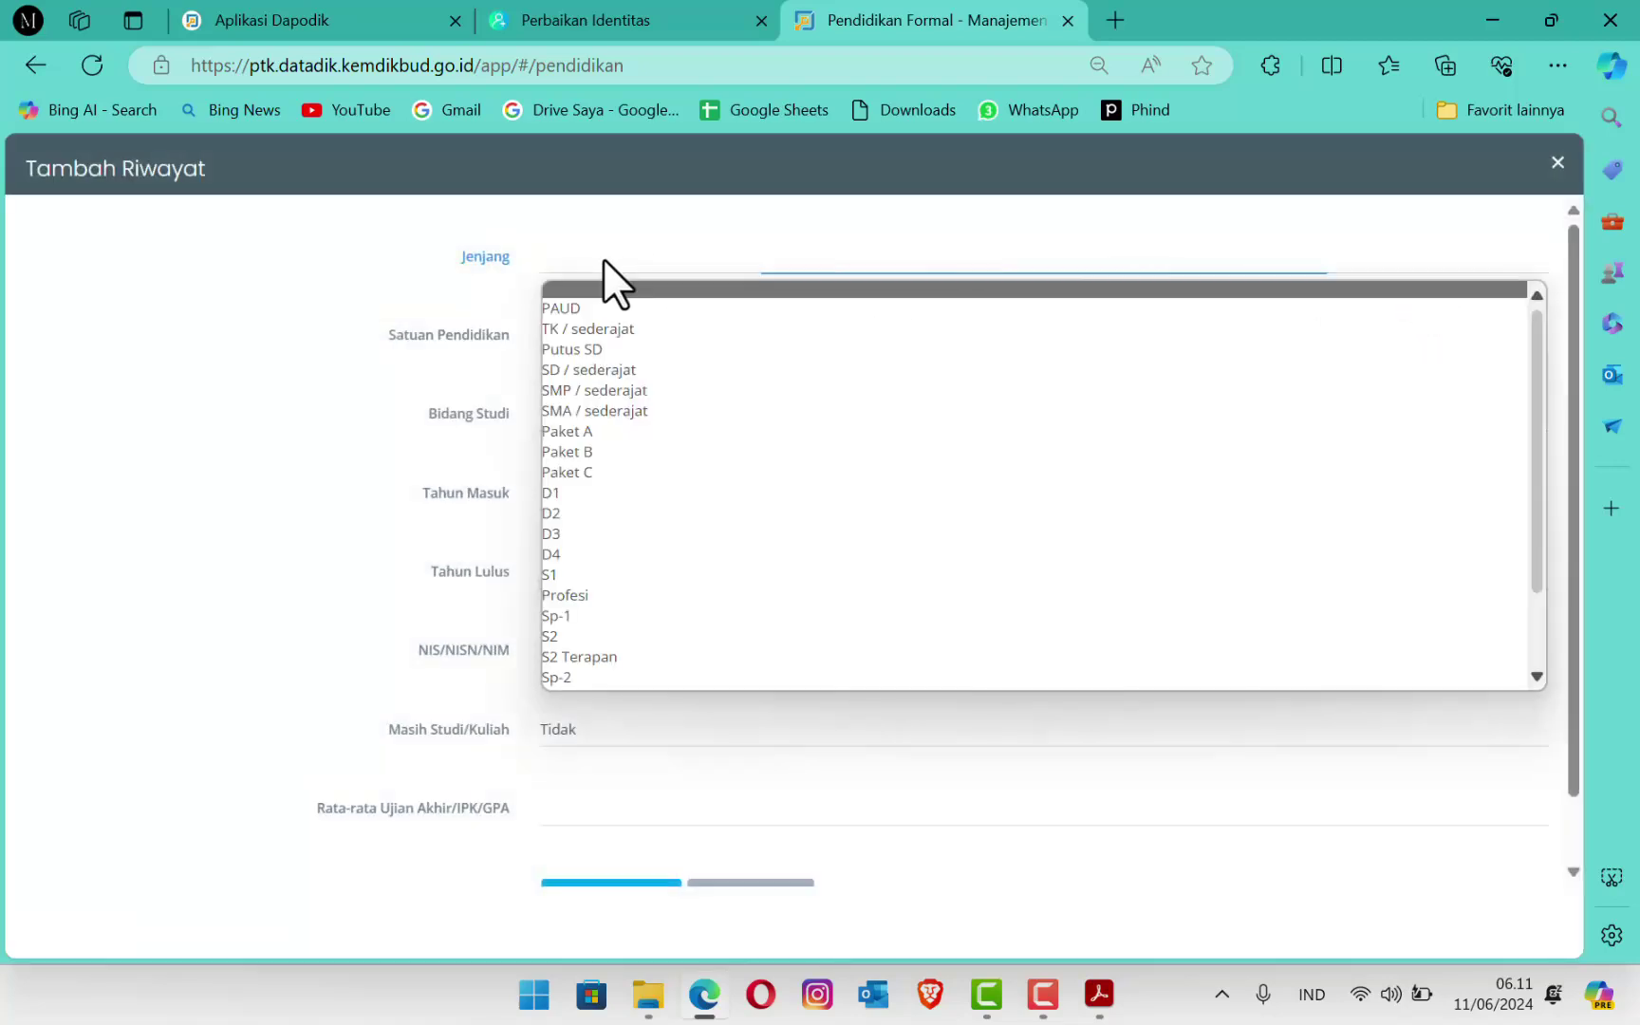
left_click(593, 369)
left_click(611, 338)
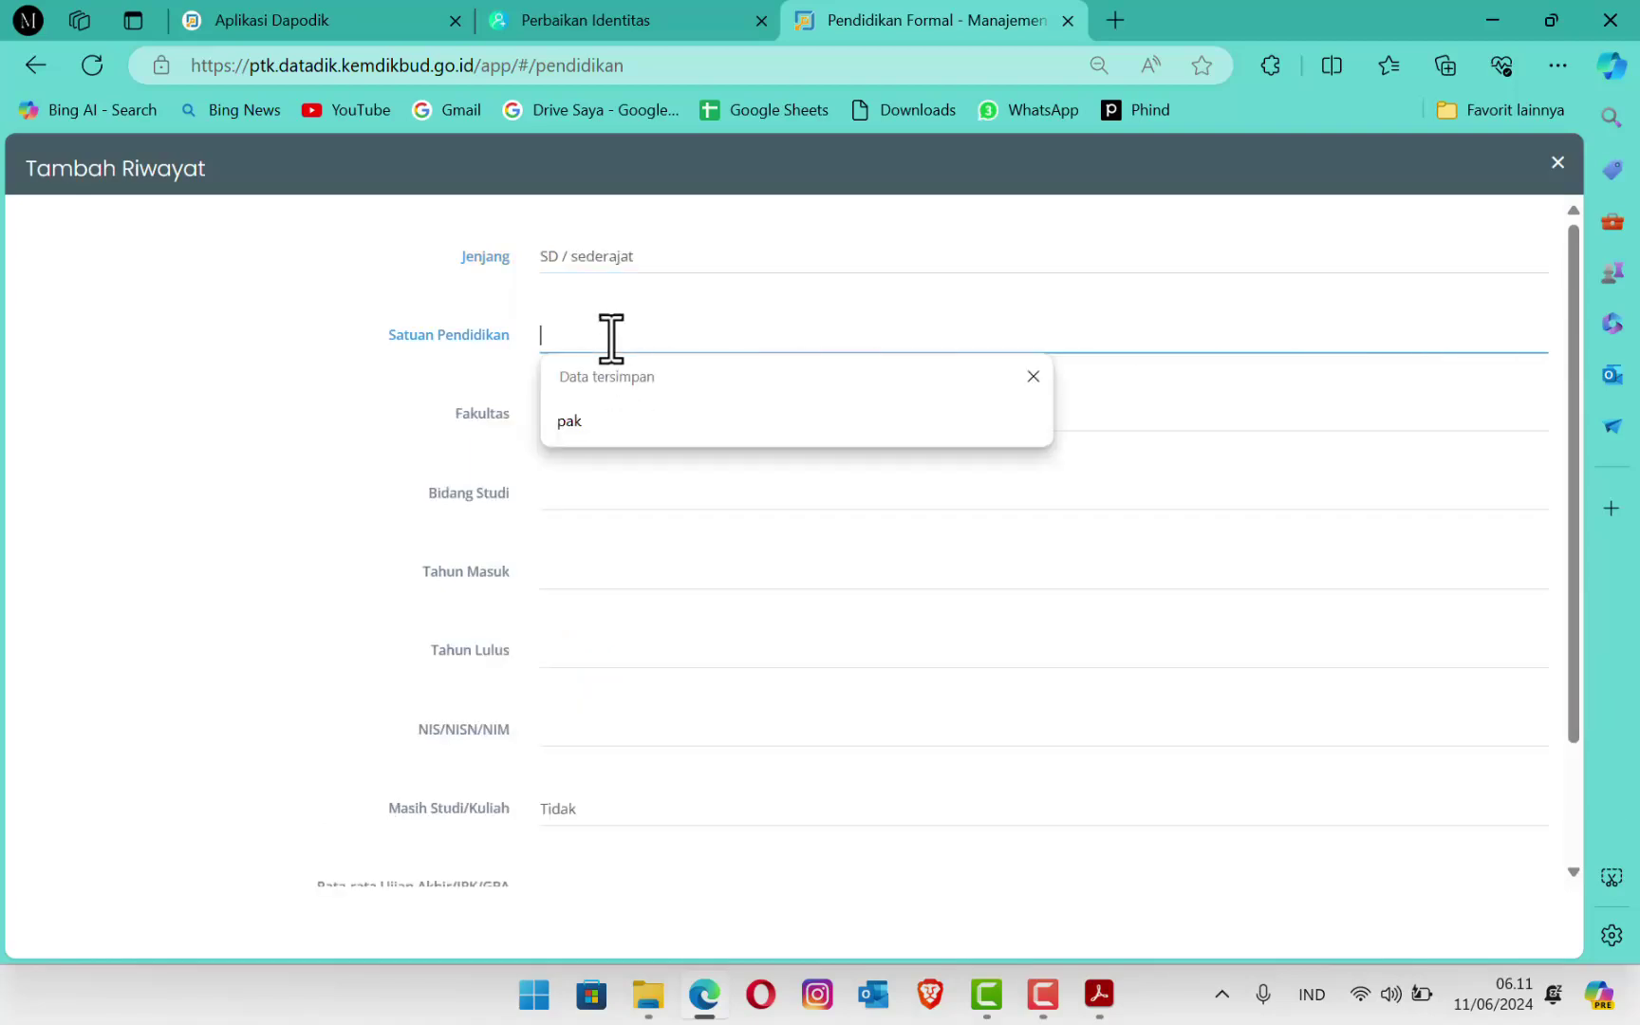
type("SD N")
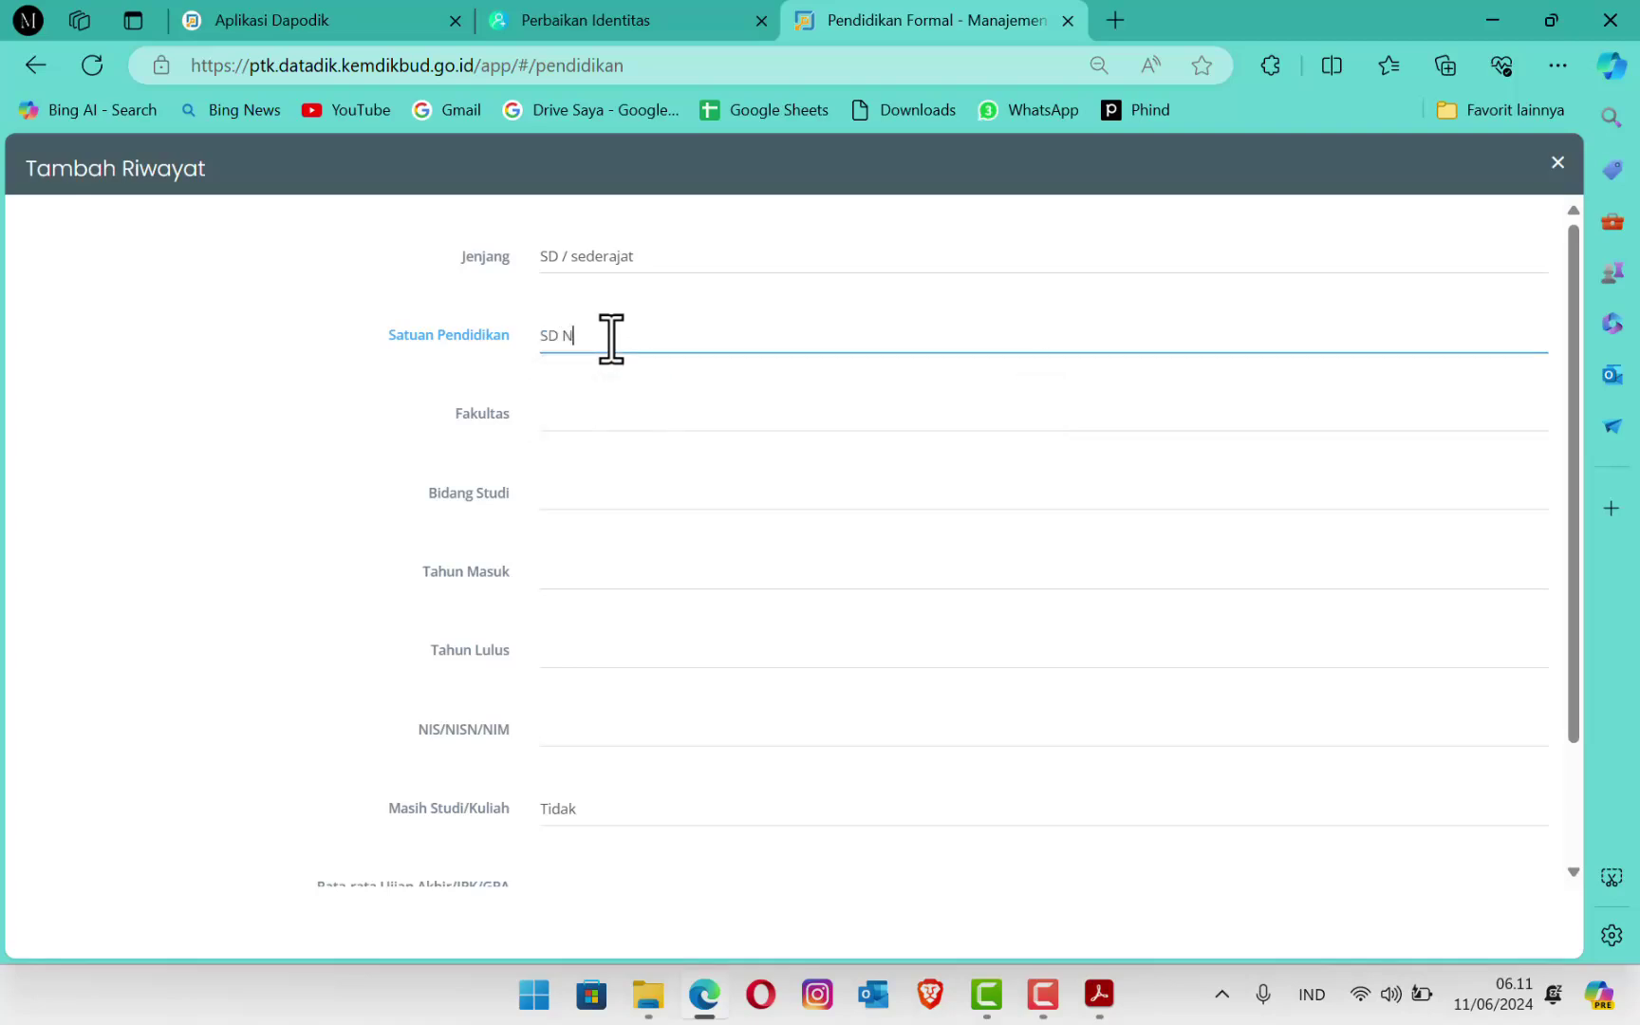
type(" 0000")
left_click(601, 426)
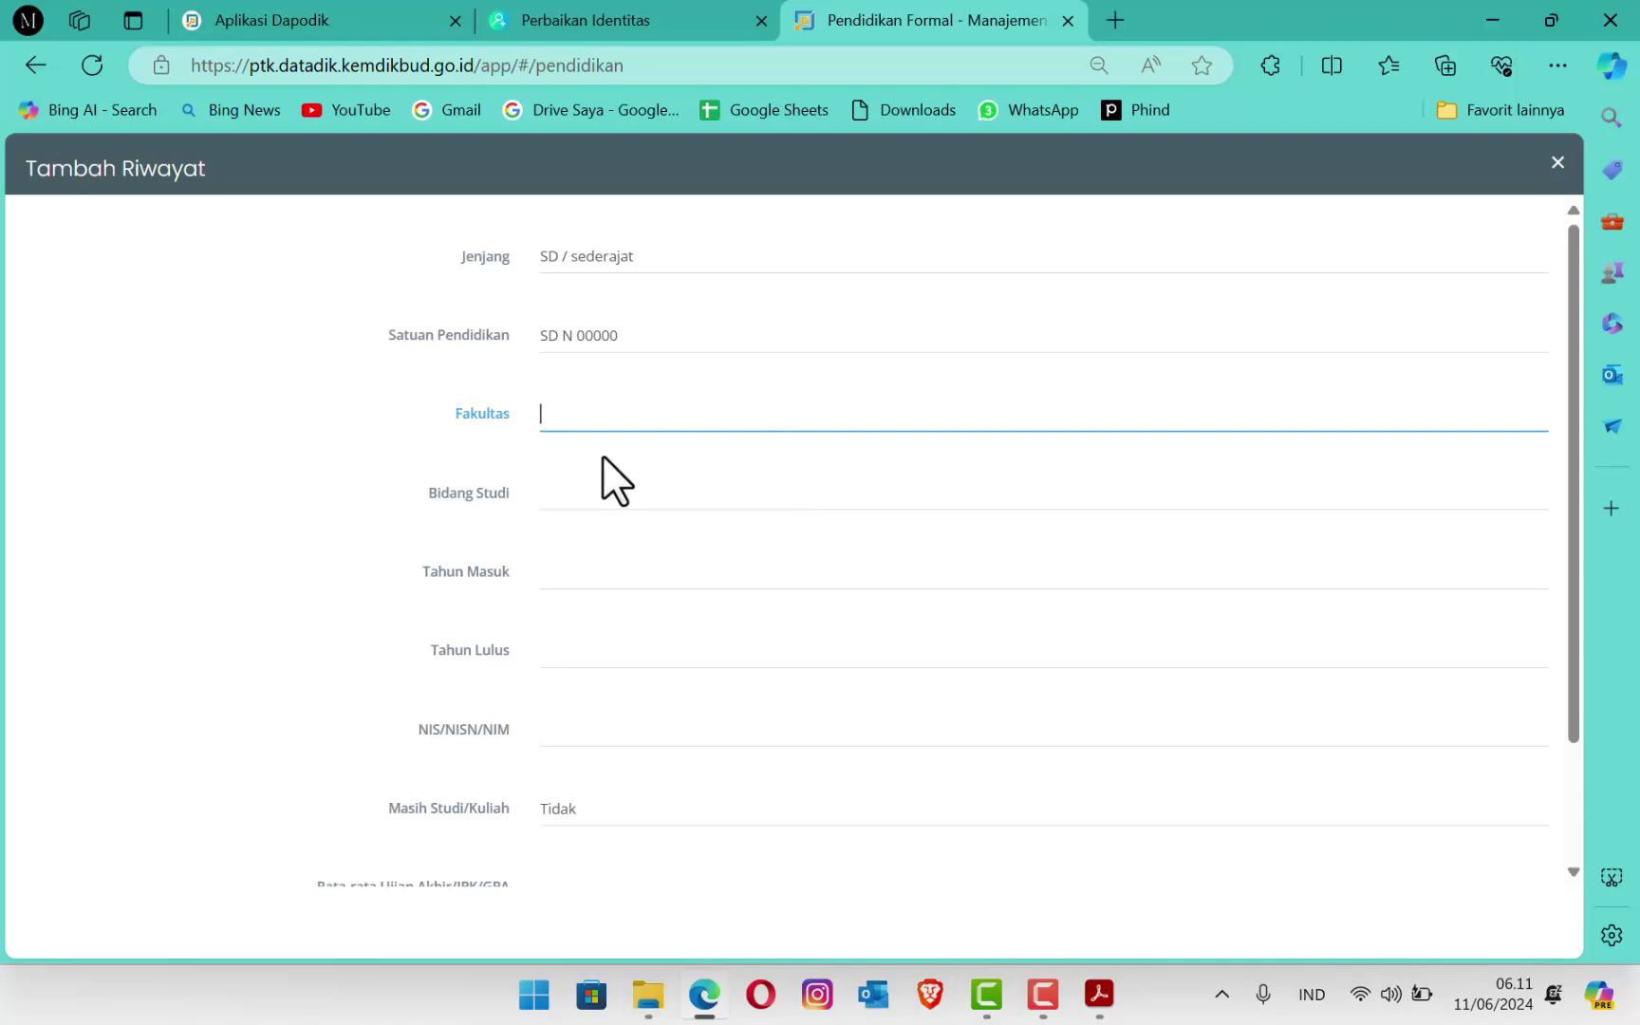
left_click(577, 500)
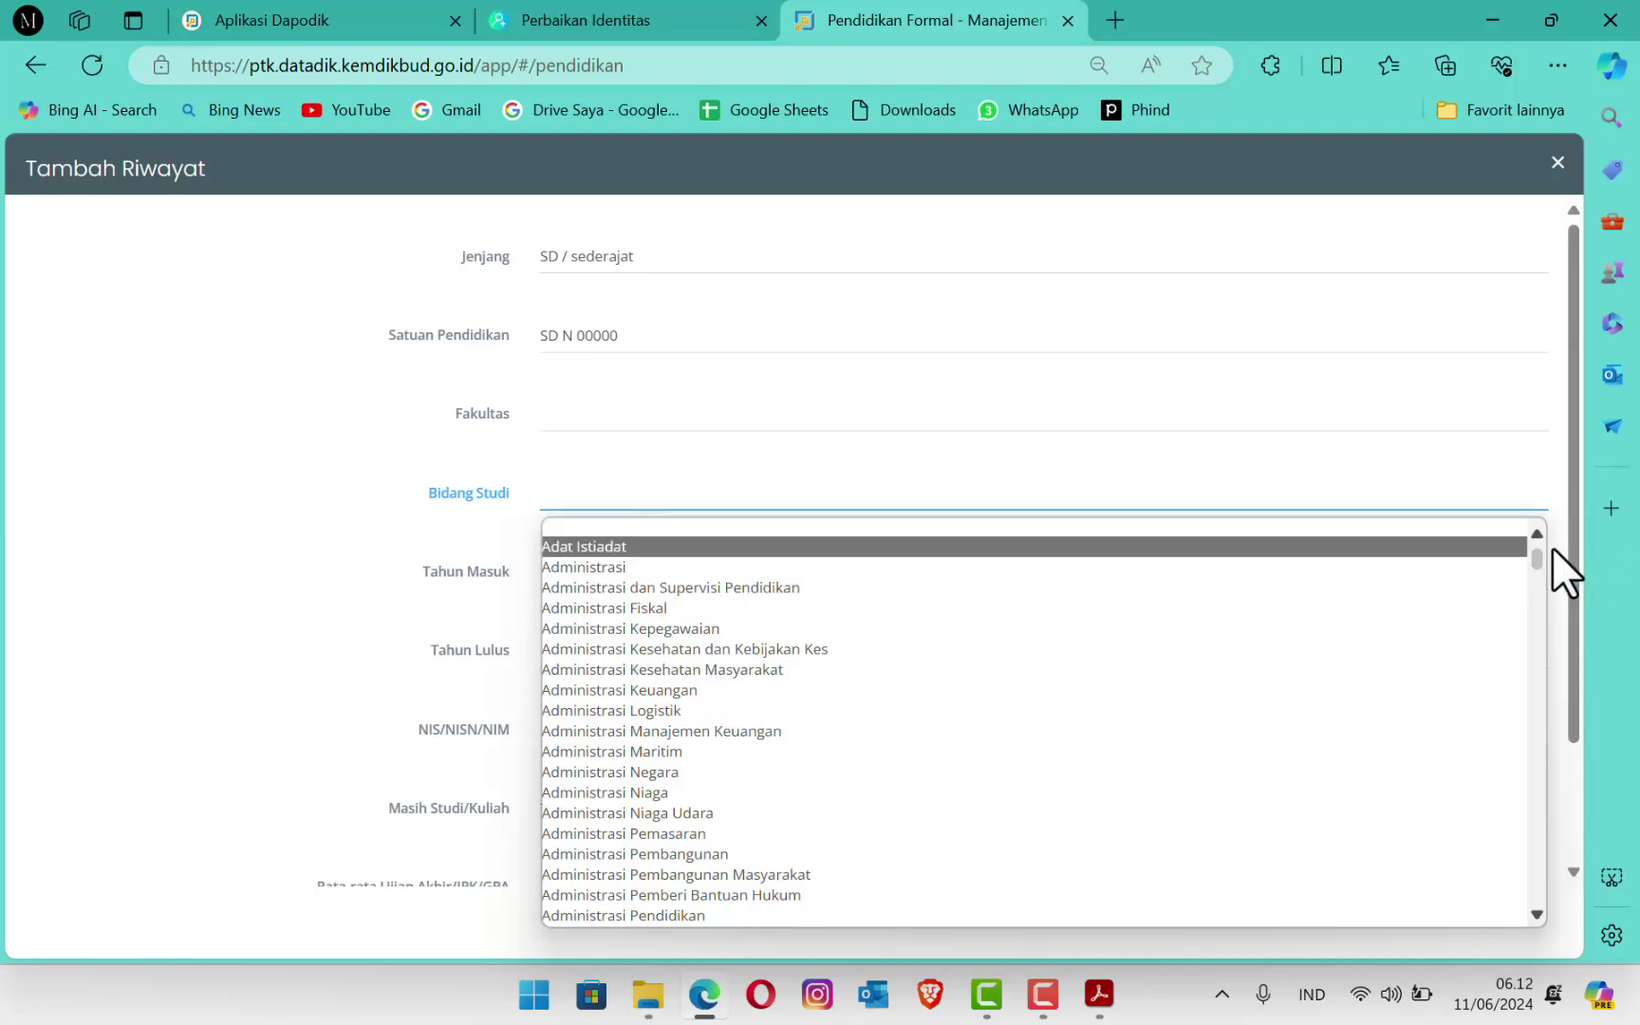
left_click_drag(1538, 561, 1592, 691)
scroll(801, 736, "down", 2)
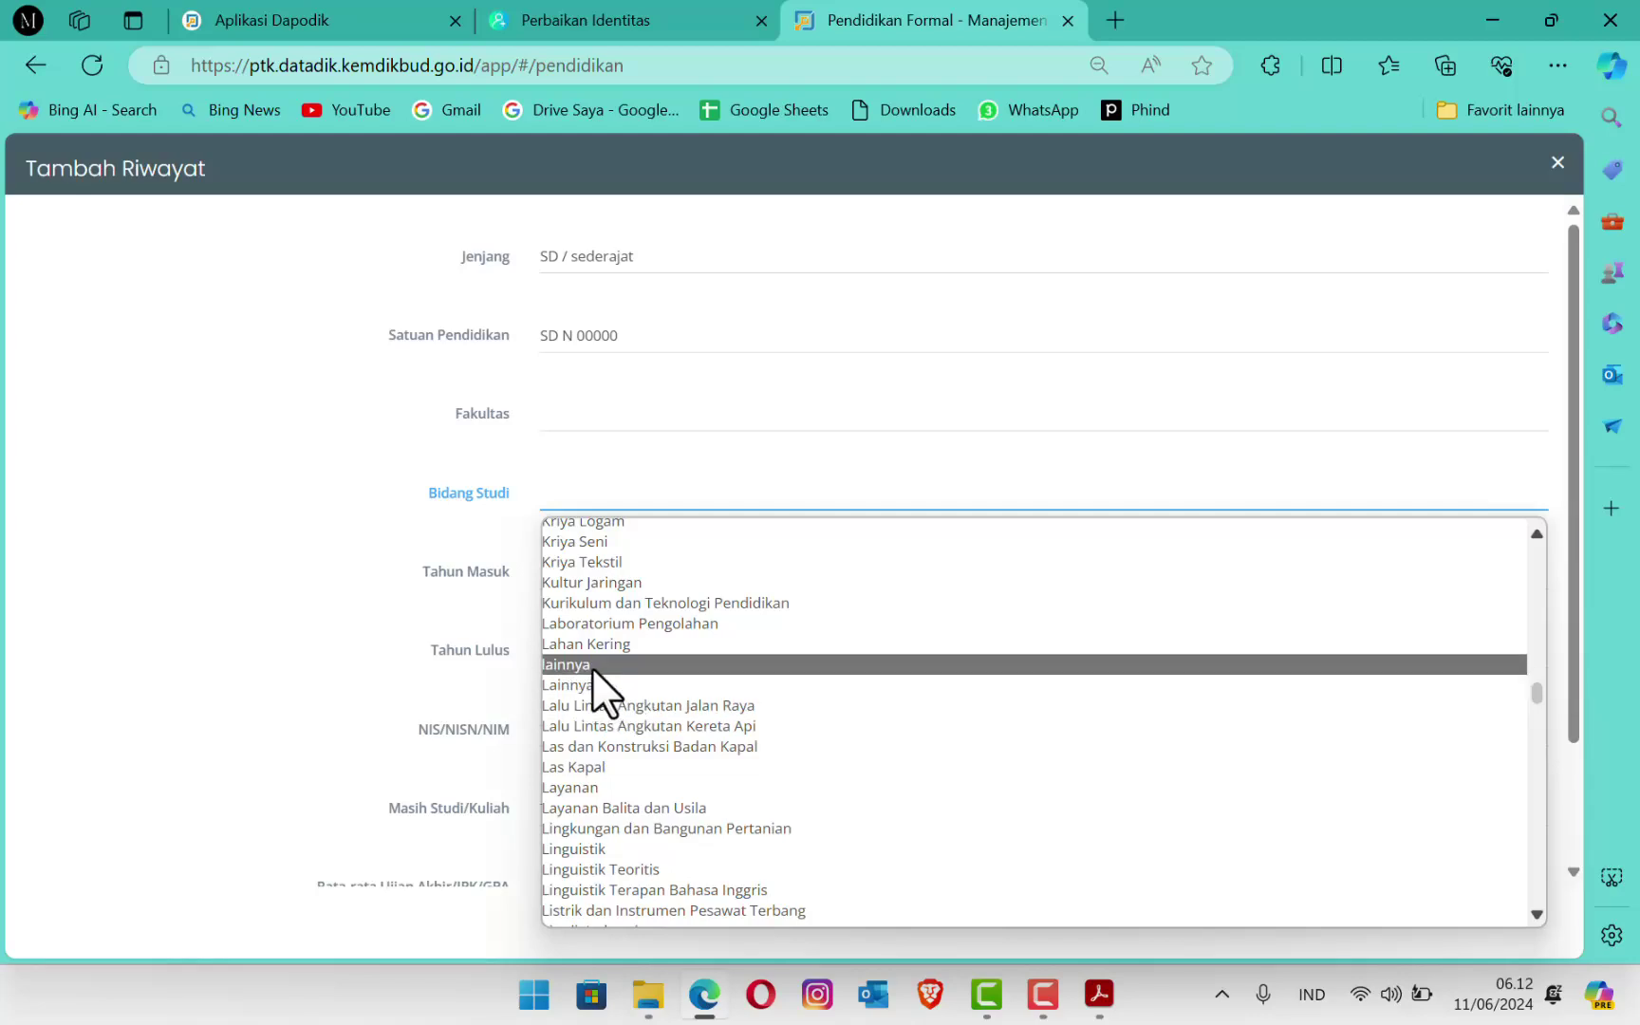
left_click(602, 683)
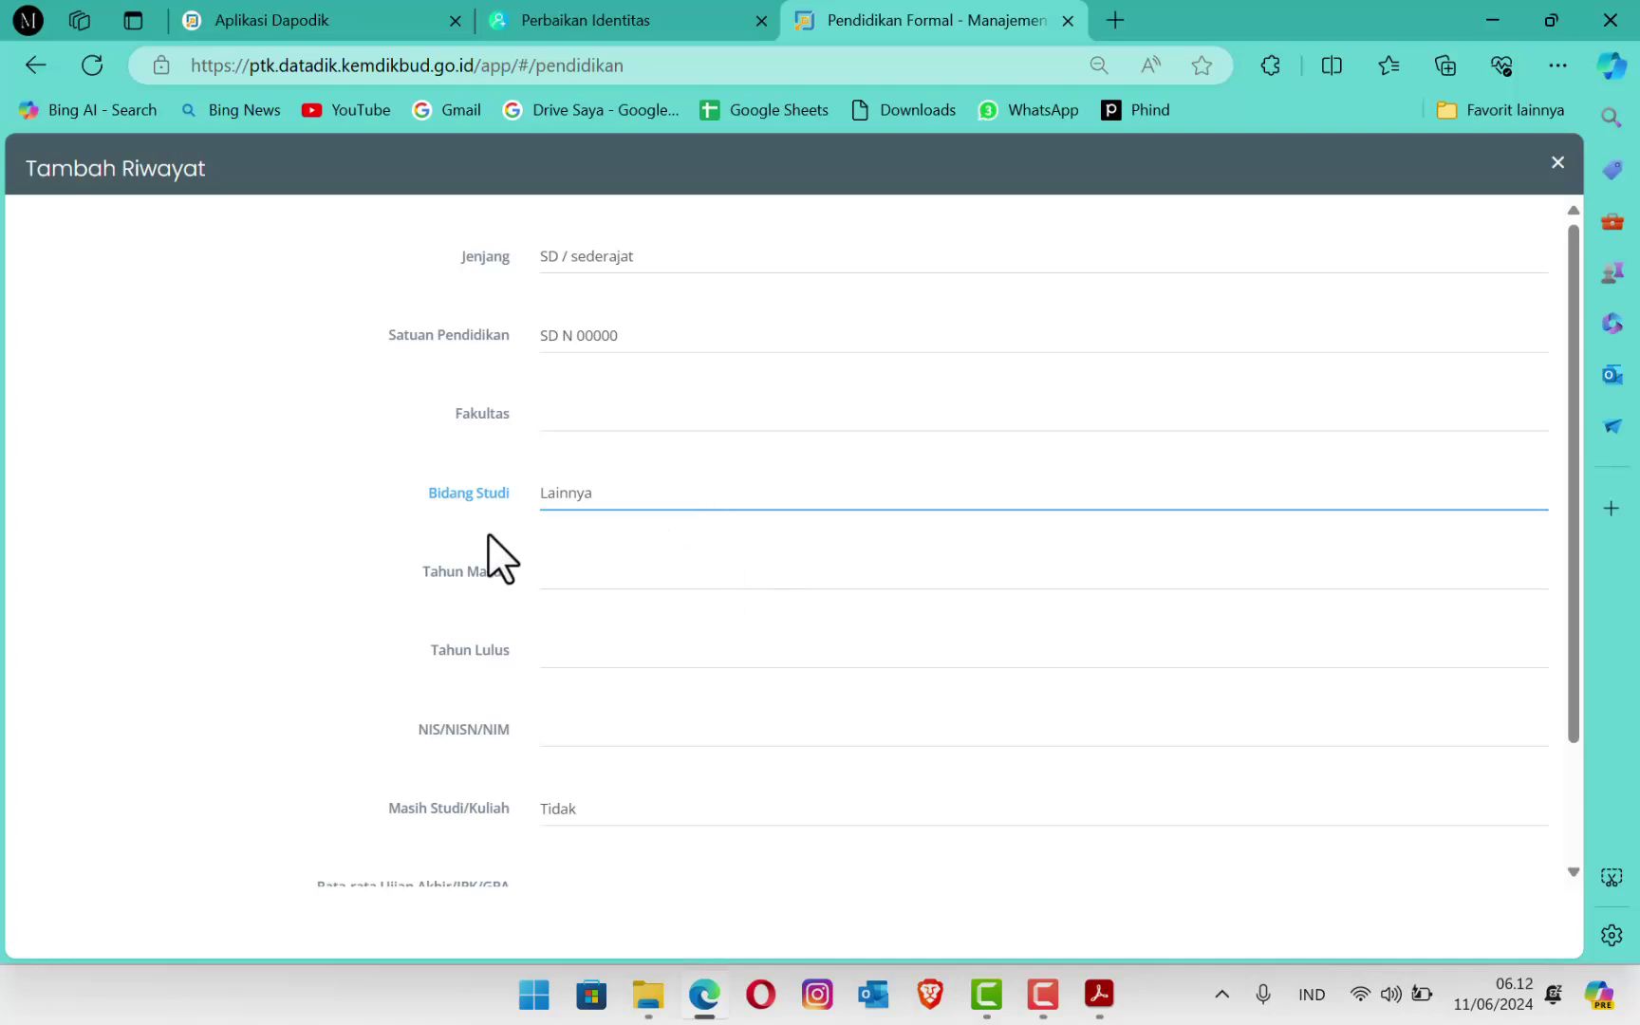
Step: Enter Tahun Masuk 2000, Tahun Lulus 2006, NIS/NISN/NIM 0000 and average score 70.8
left_click(598, 579)
type("2000")
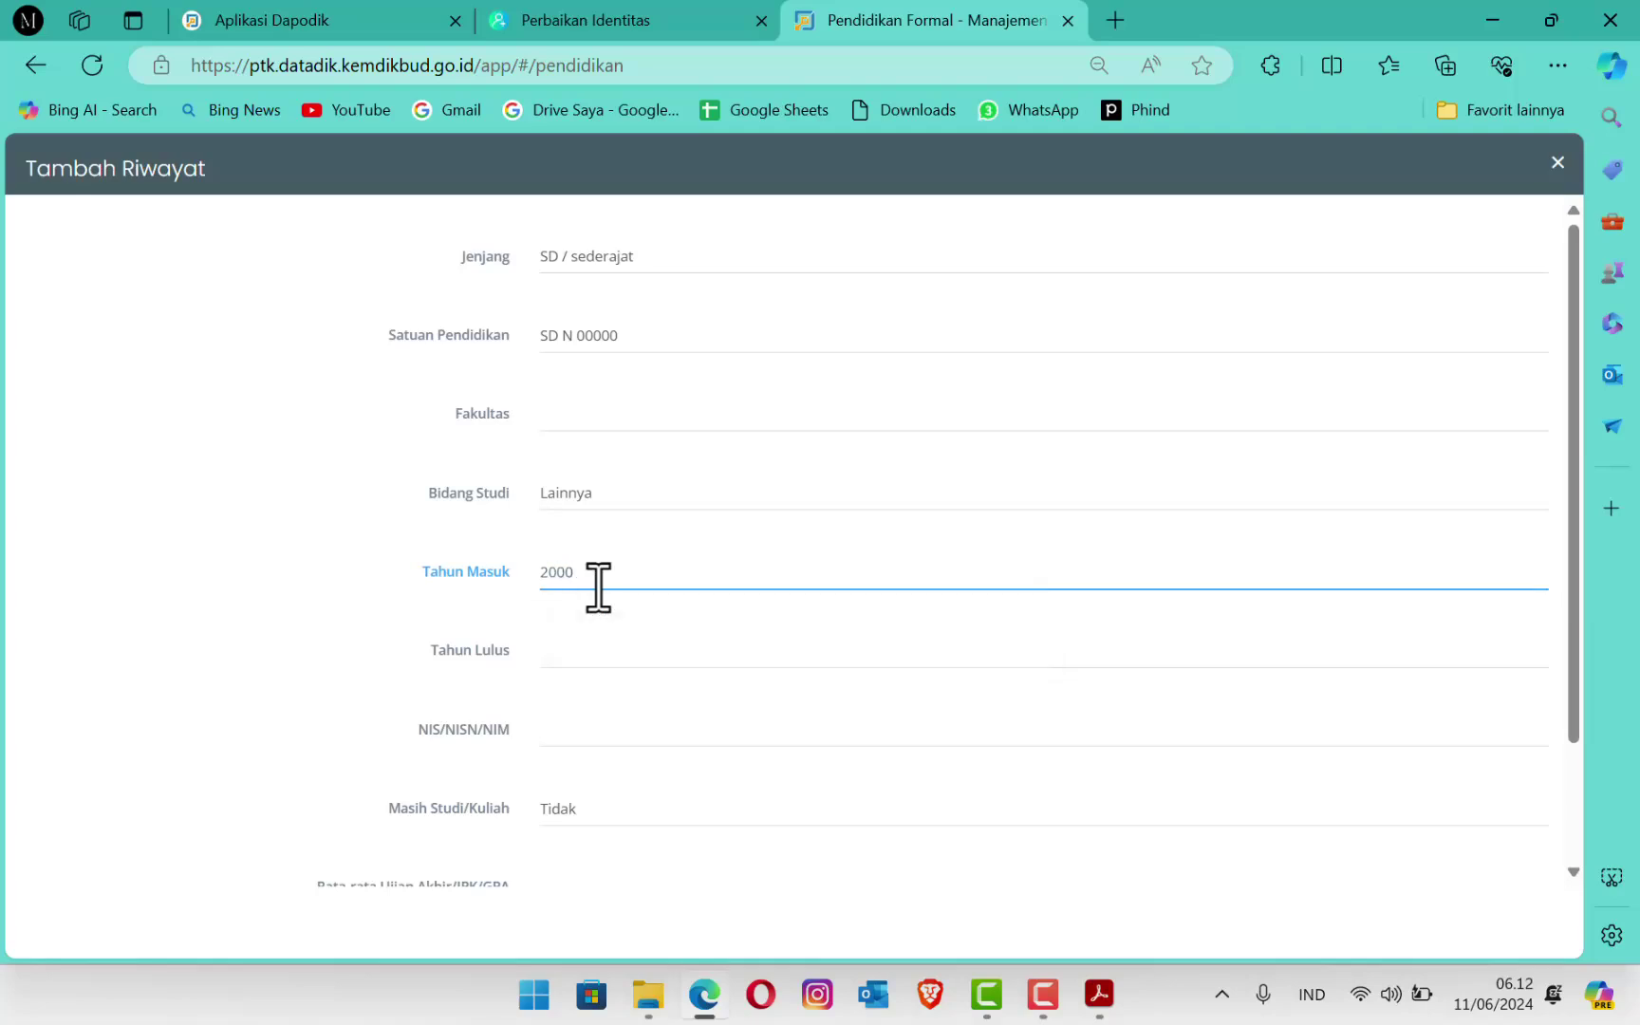
left_click(604, 650)
type("2006")
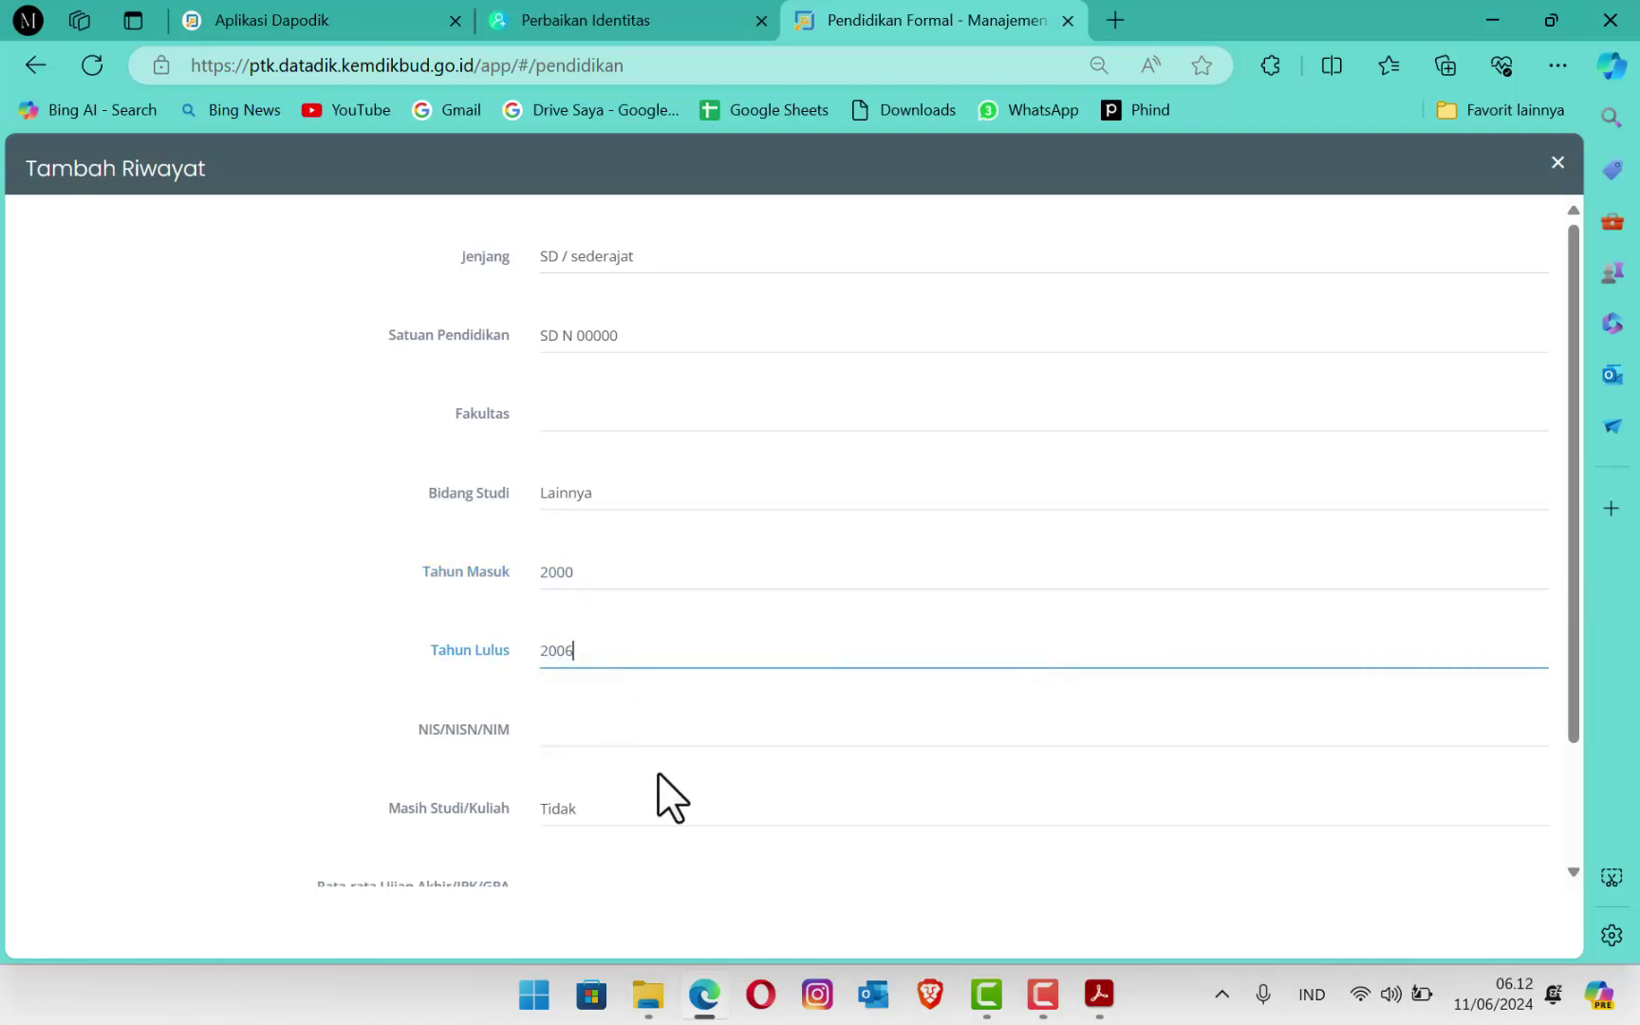
left_click(612, 736)
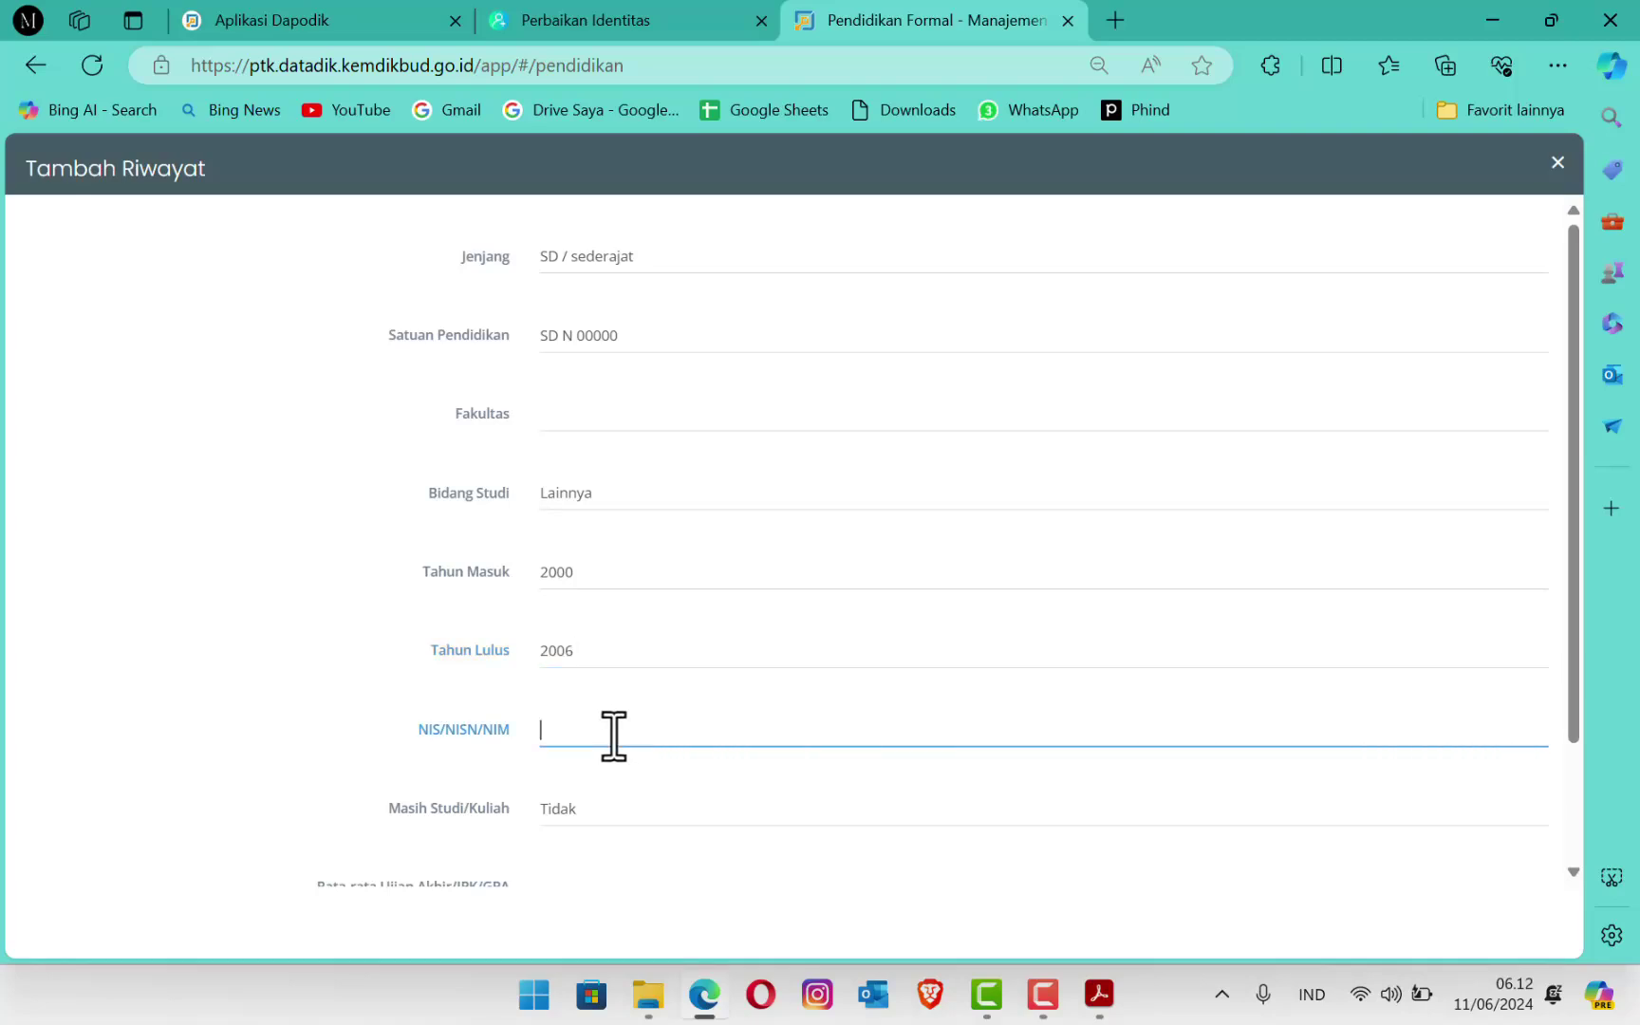
type("0000")
scroll(642, 758, "down", 2)
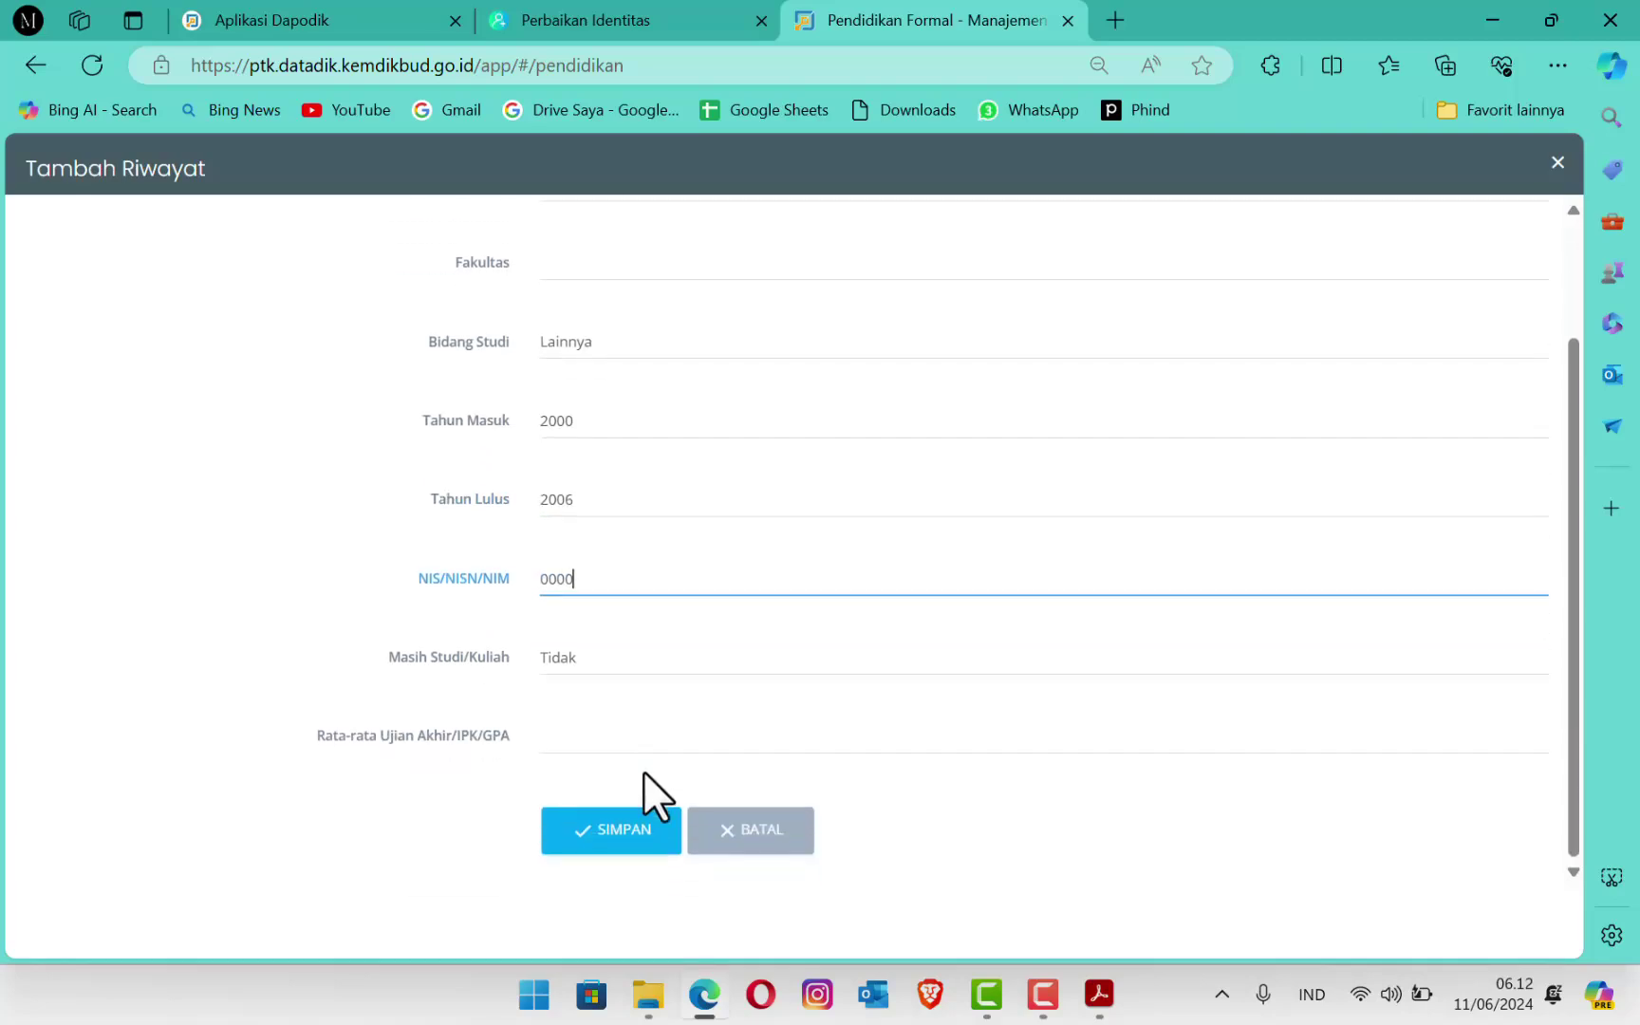
left_click(563, 746)
type("70")
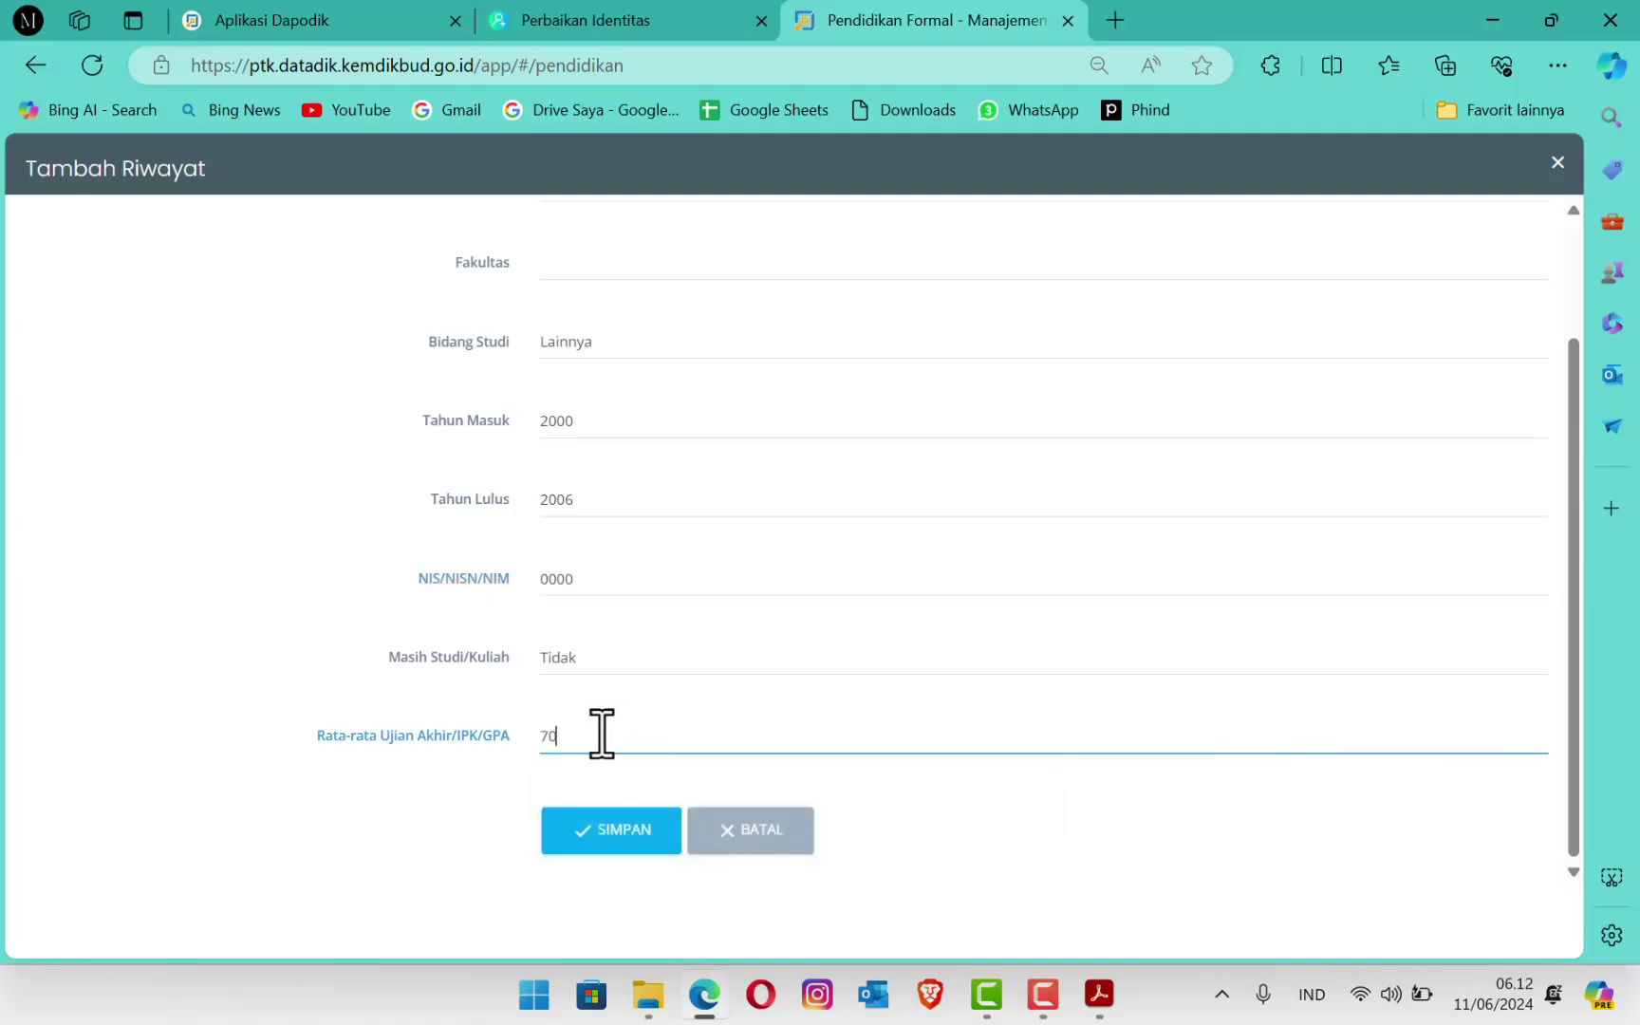
type(",")
key("BackSpace")
key("BackSpace")
key("BackSpace")
key("BackSpace")
key("BackSpace")
type("70.8")
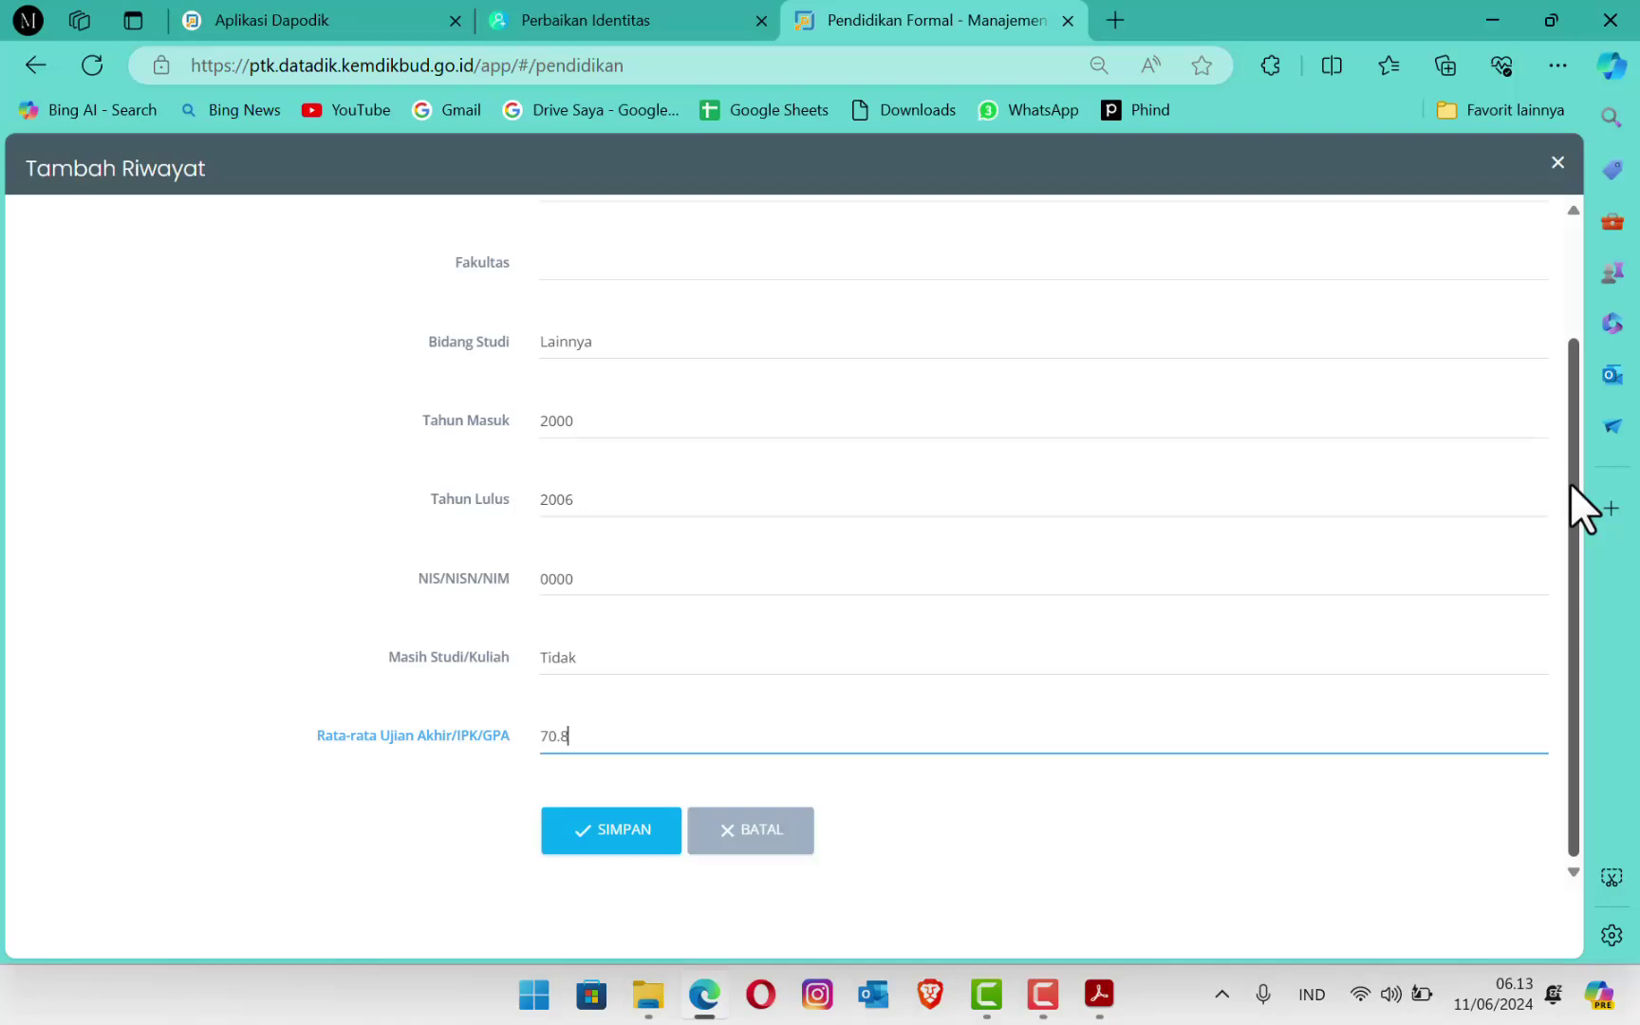
left_click_drag(1570, 482, 1585, 322)
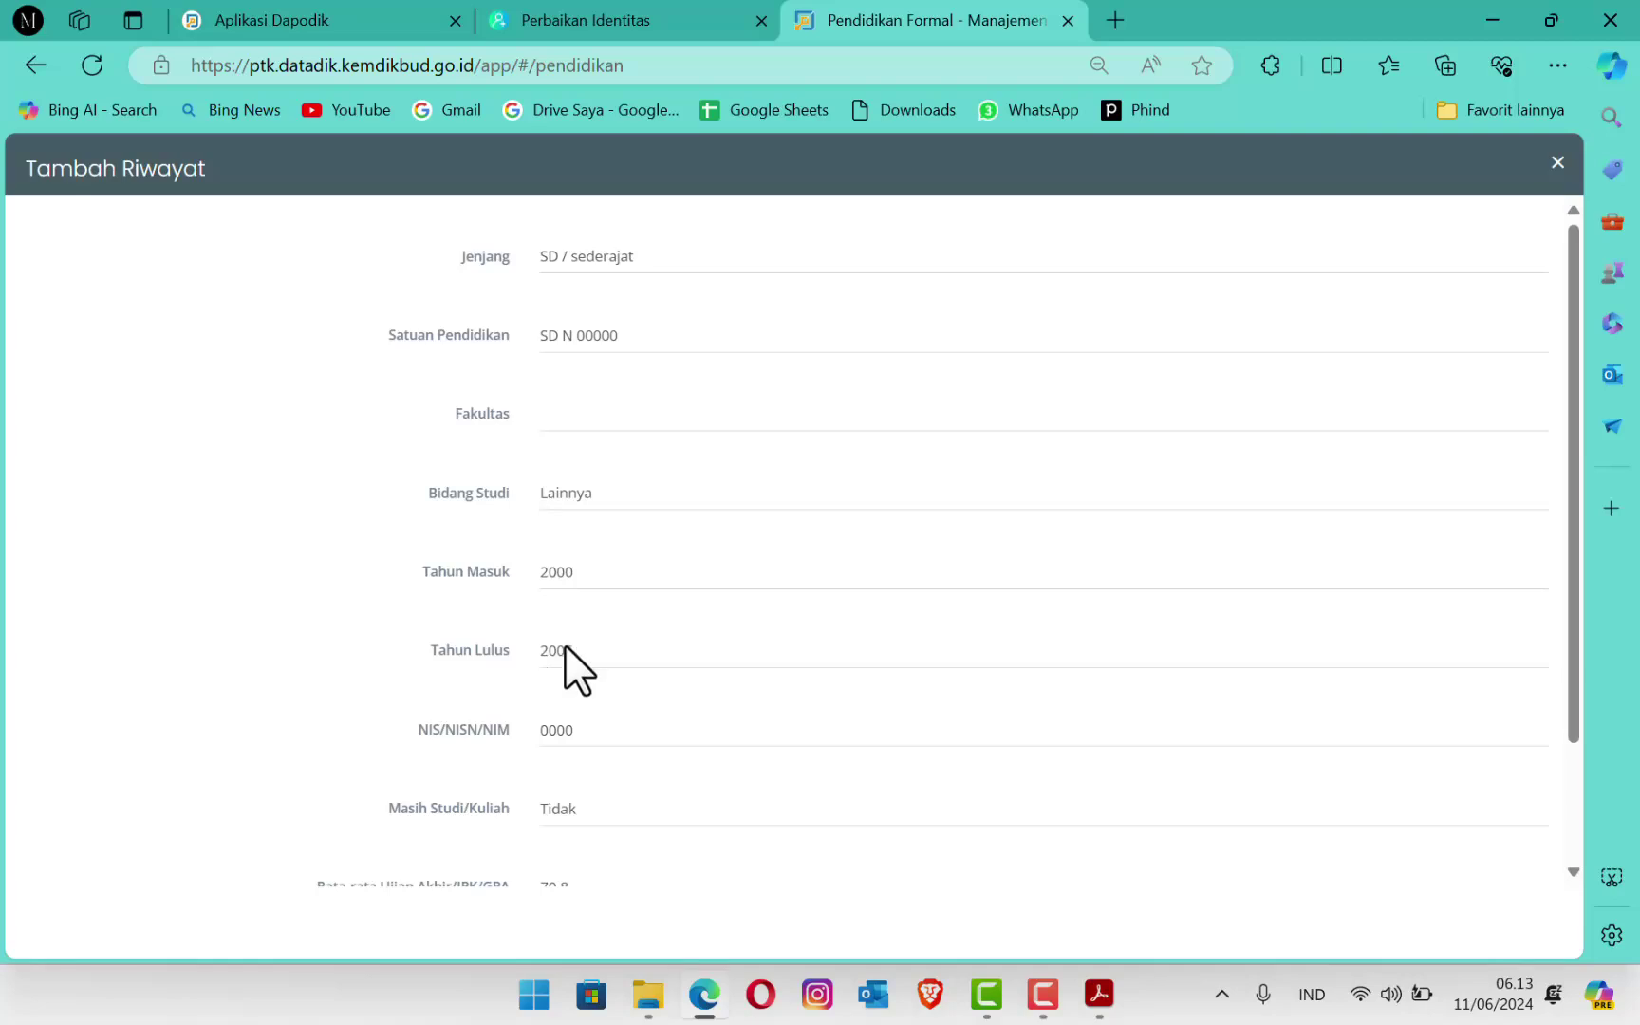
Step: Change the education level to S1 and open the Perguruan Tinggi lookup
left_click(648, 260)
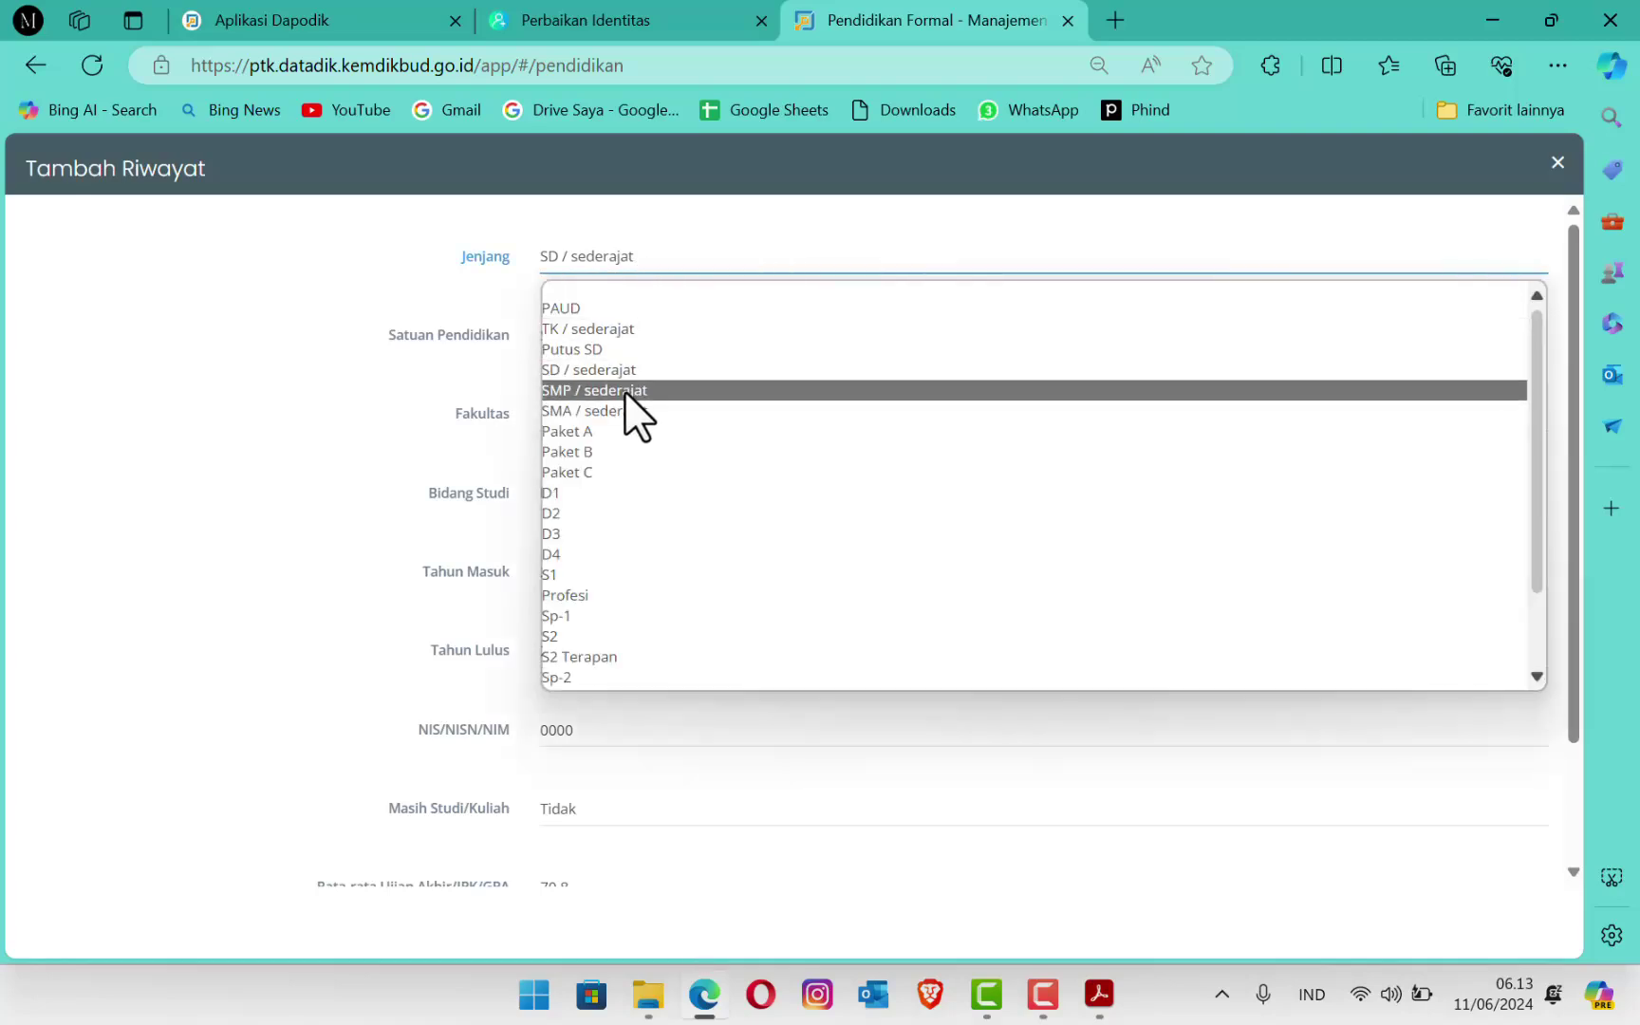
left_click(575, 572)
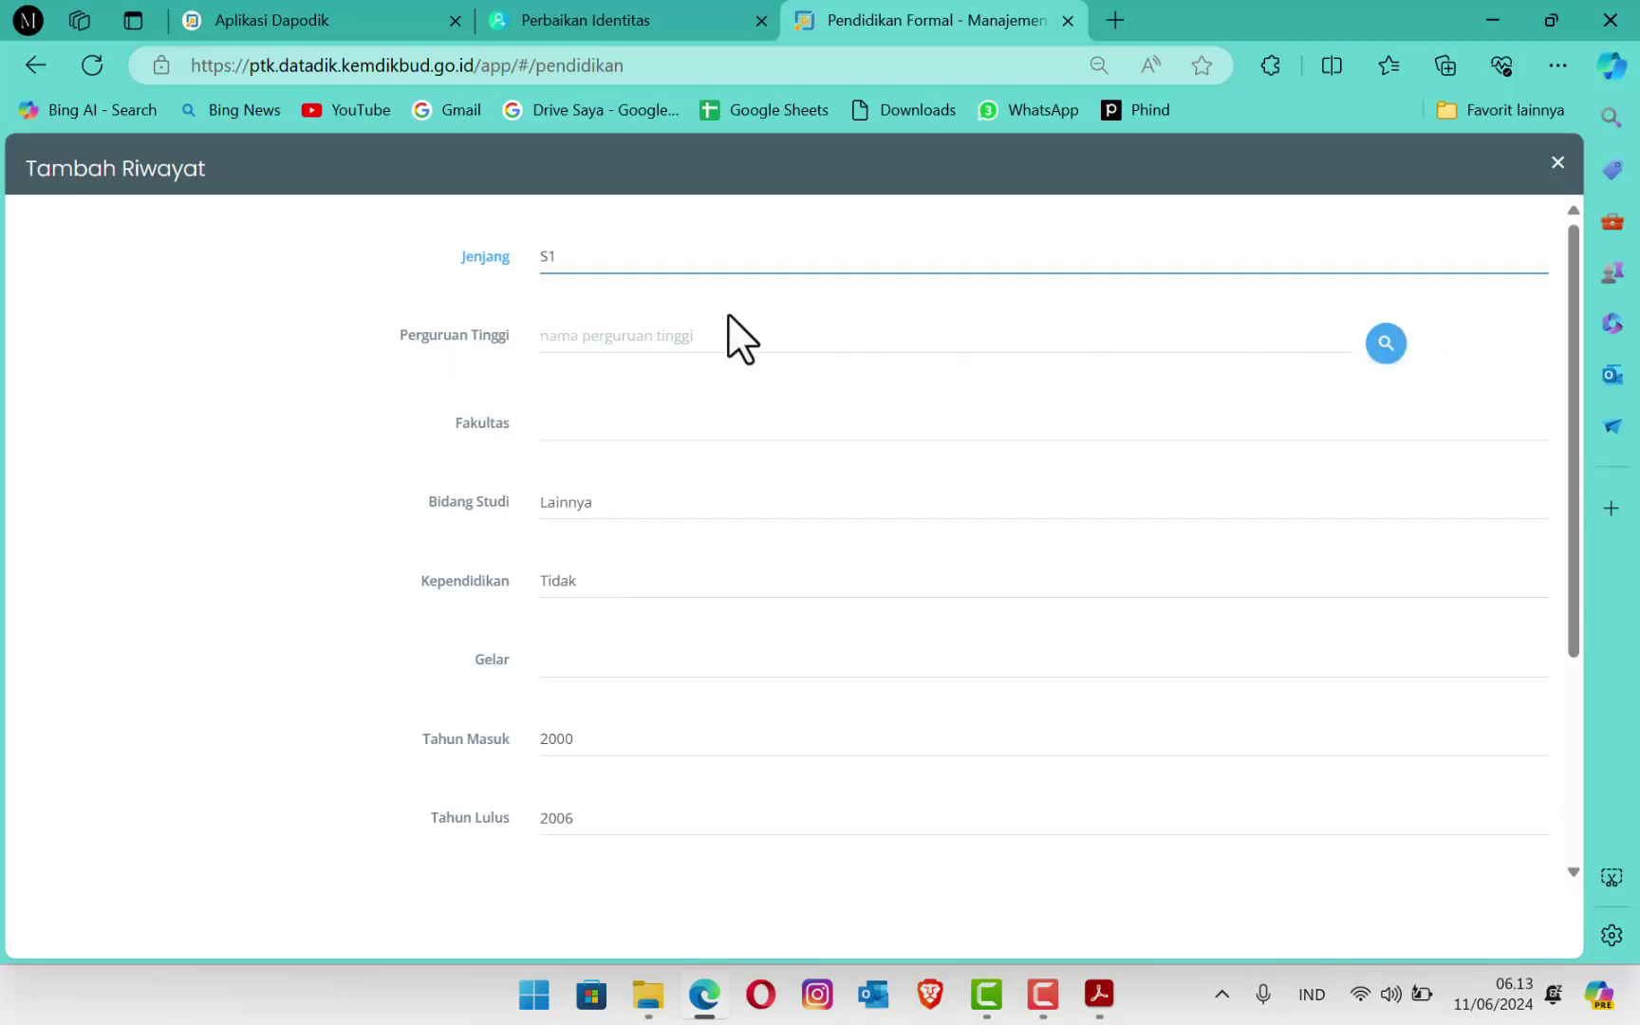
left_click(609, 339)
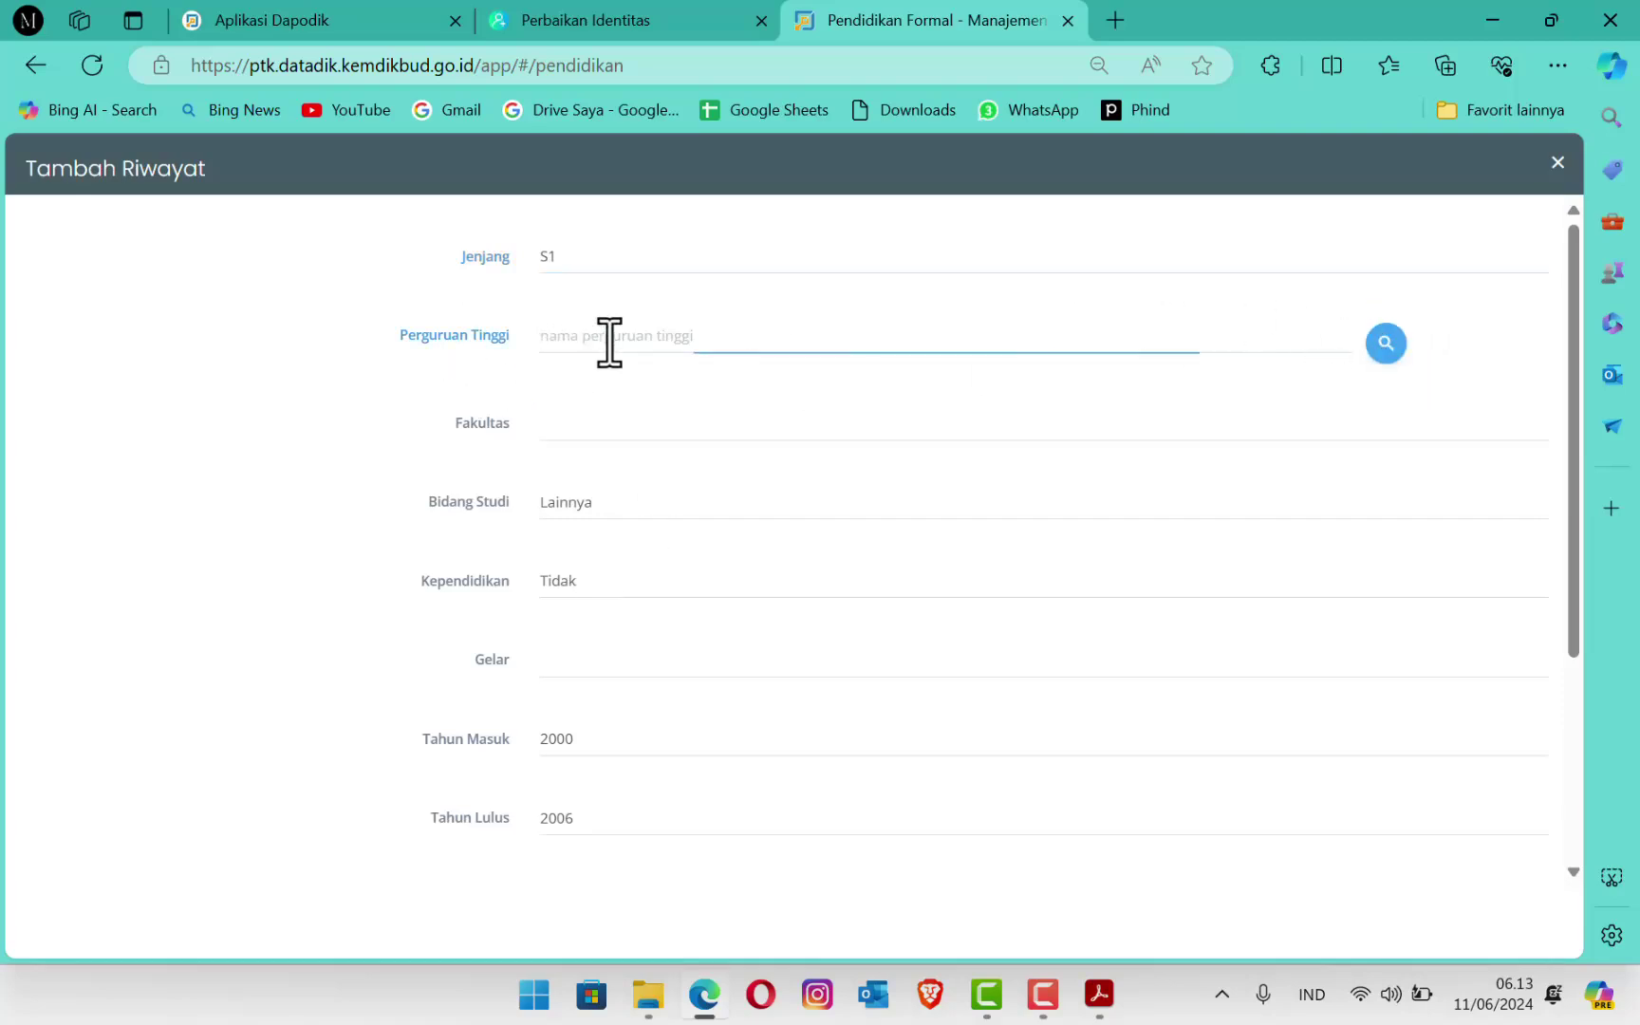
left_click(1385, 351)
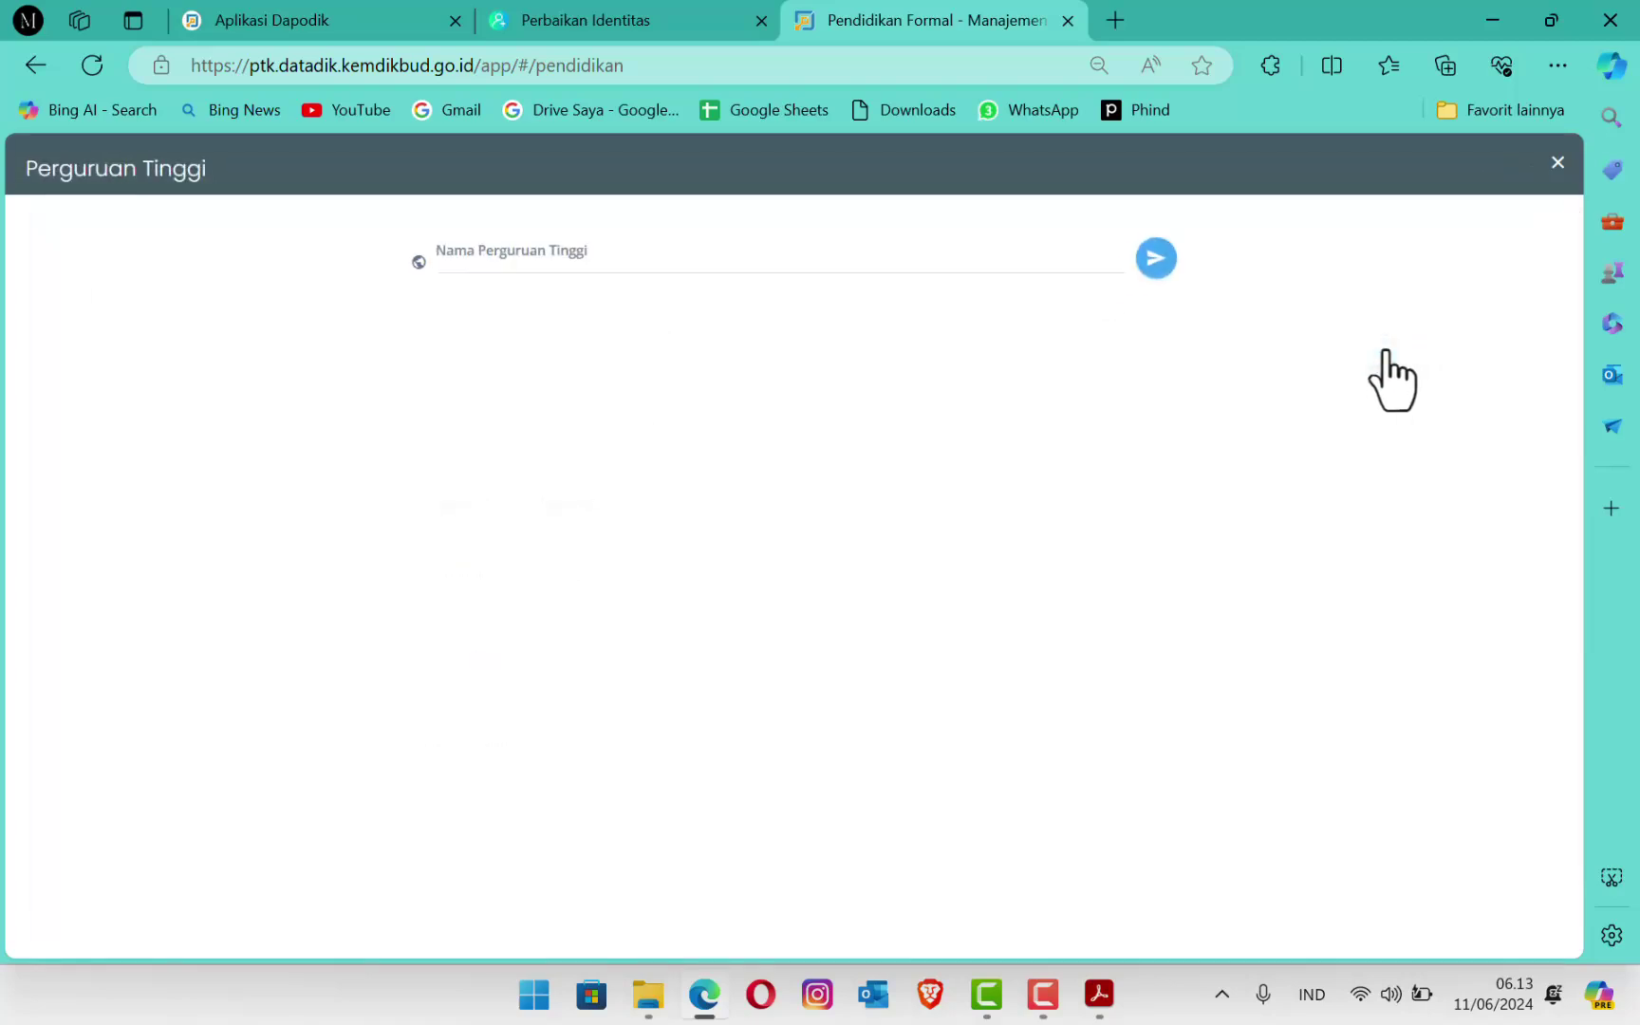
Step: Search the university lookup for 'universitas terbuka', then 'terbuka', then 'universitas terbuka' again
left_click(574, 266)
type("univ")
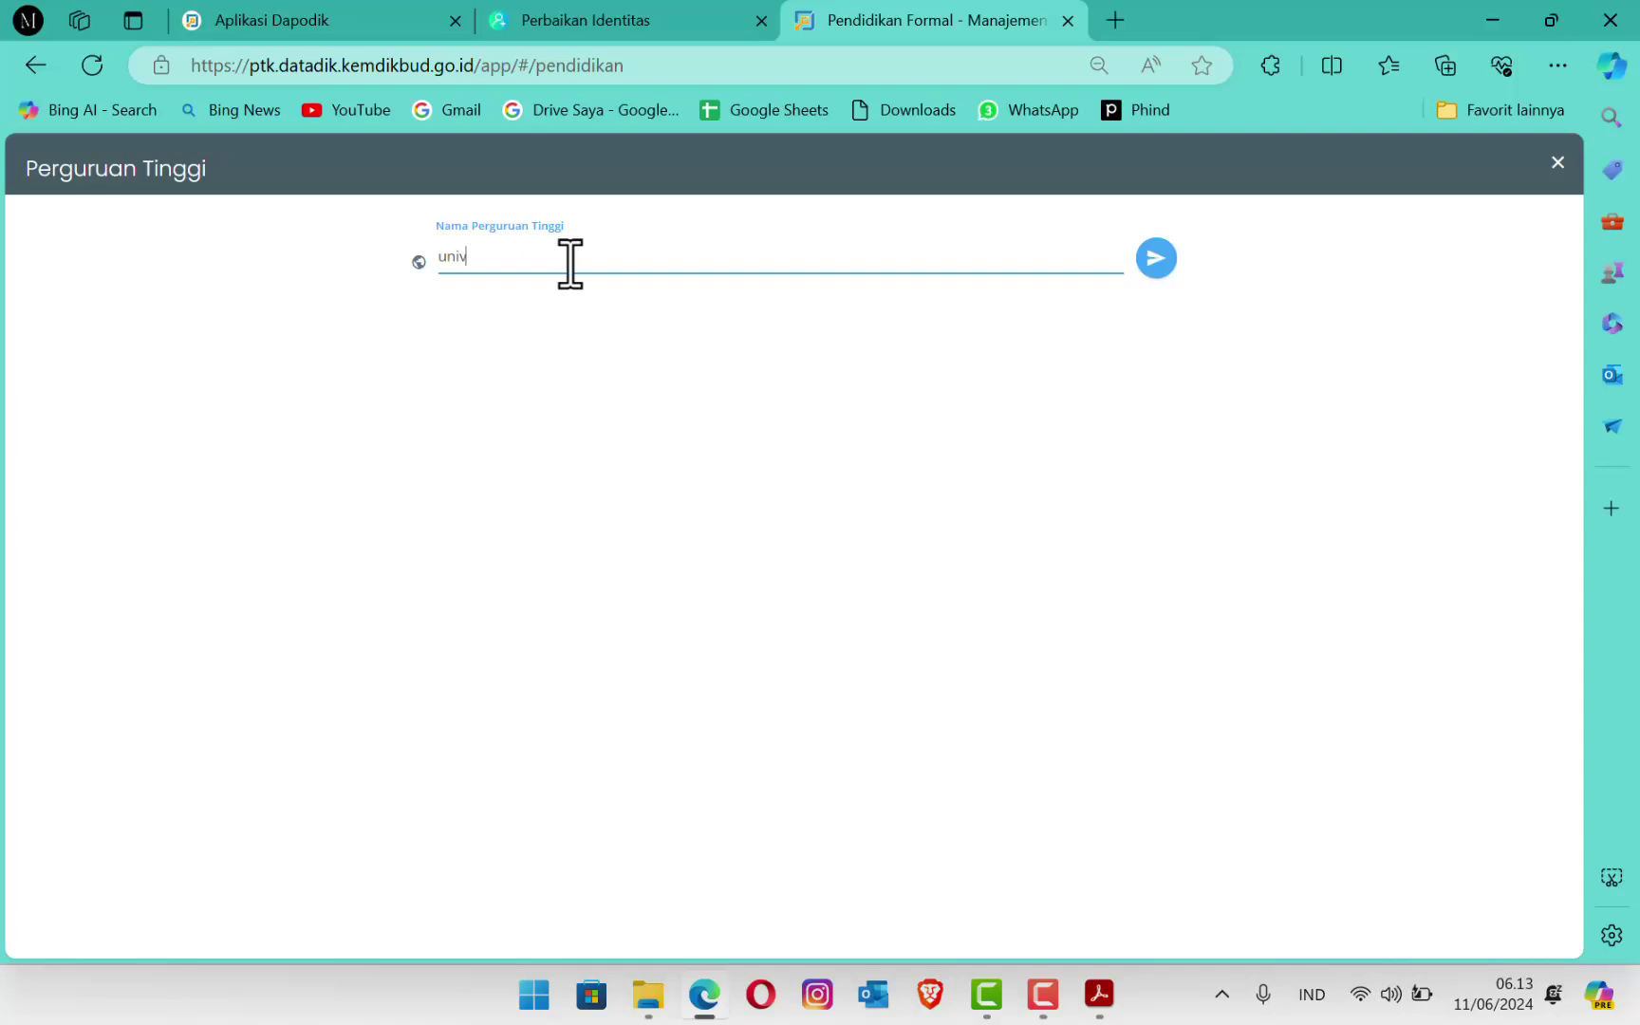
type("ersitas terbuka")
left_click(1159, 270)
left_click_drag(623, 264, 417, 264)
key("BackSpace")
type("terbuka")
left_click(1156, 258)
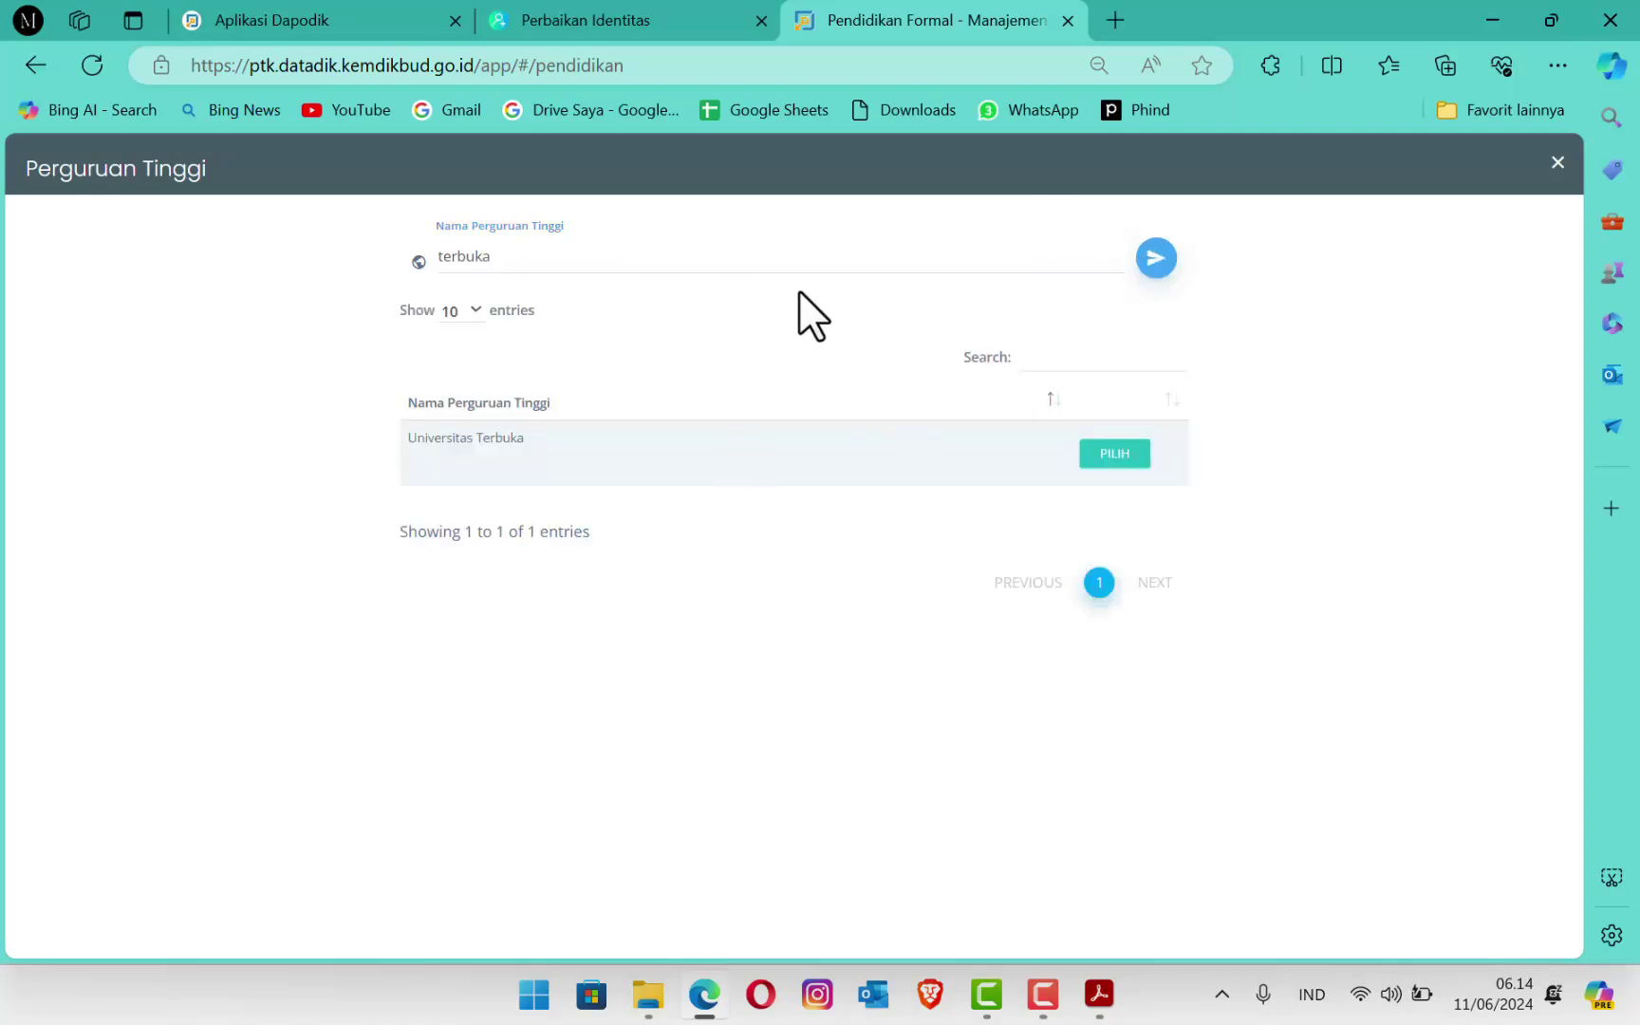
left_click_drag(519, 261, 372, 258)
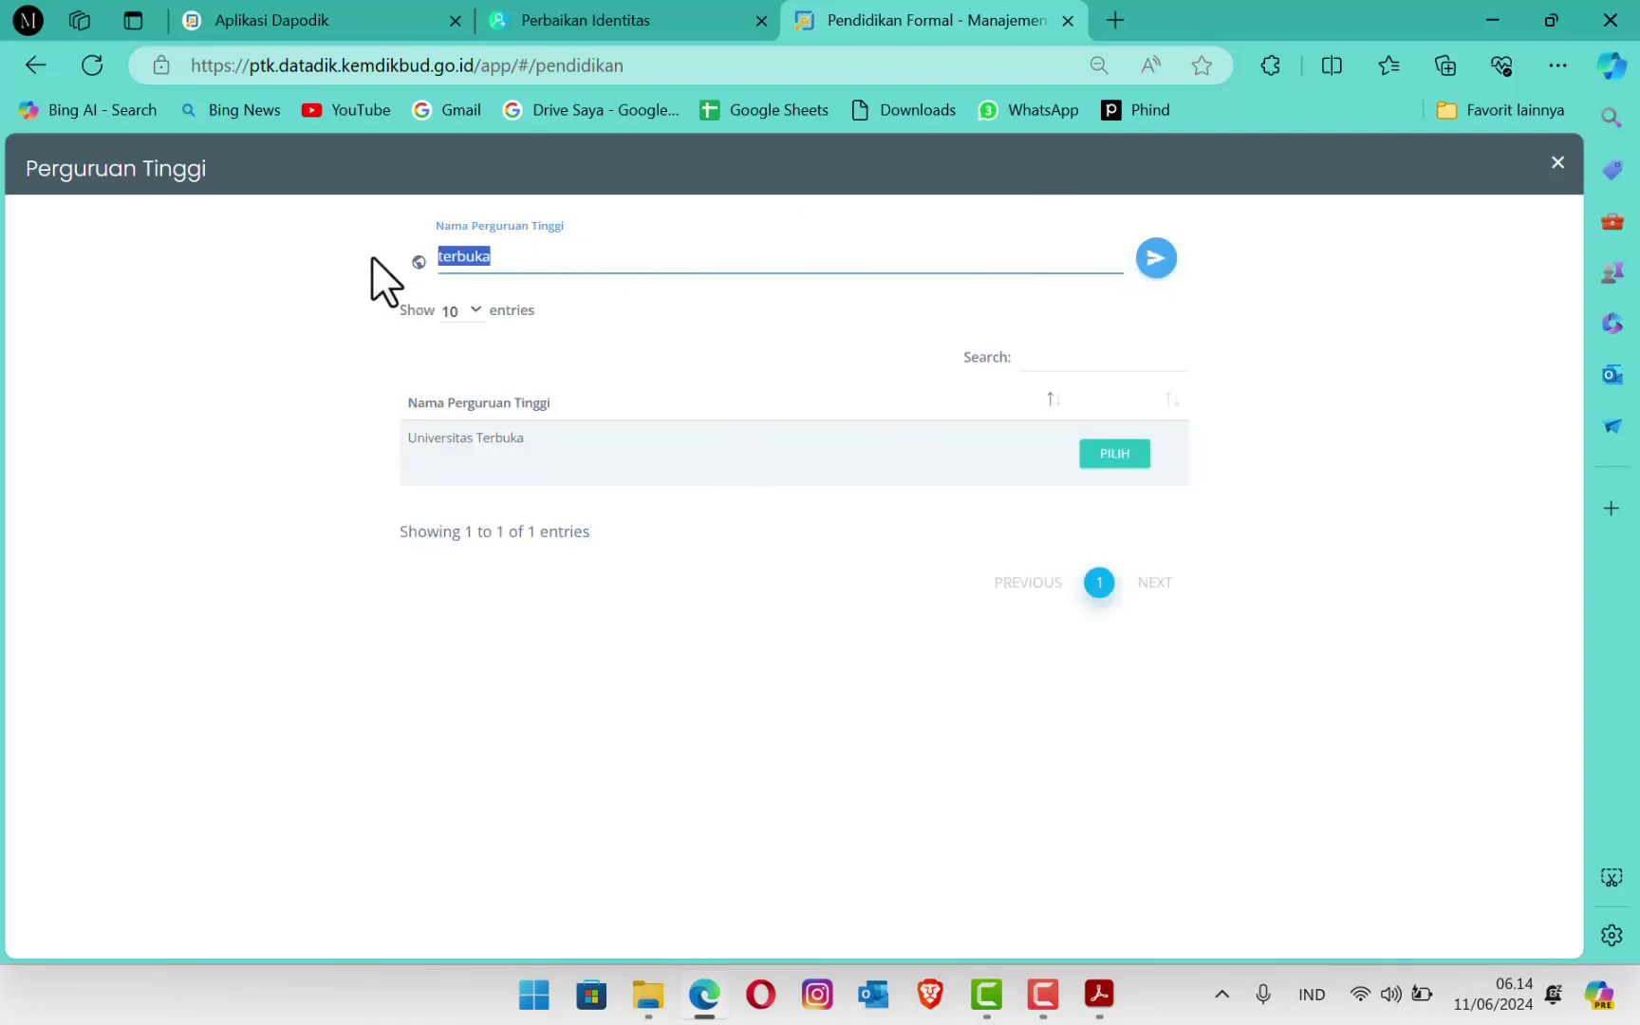
type("universitas terbuka")
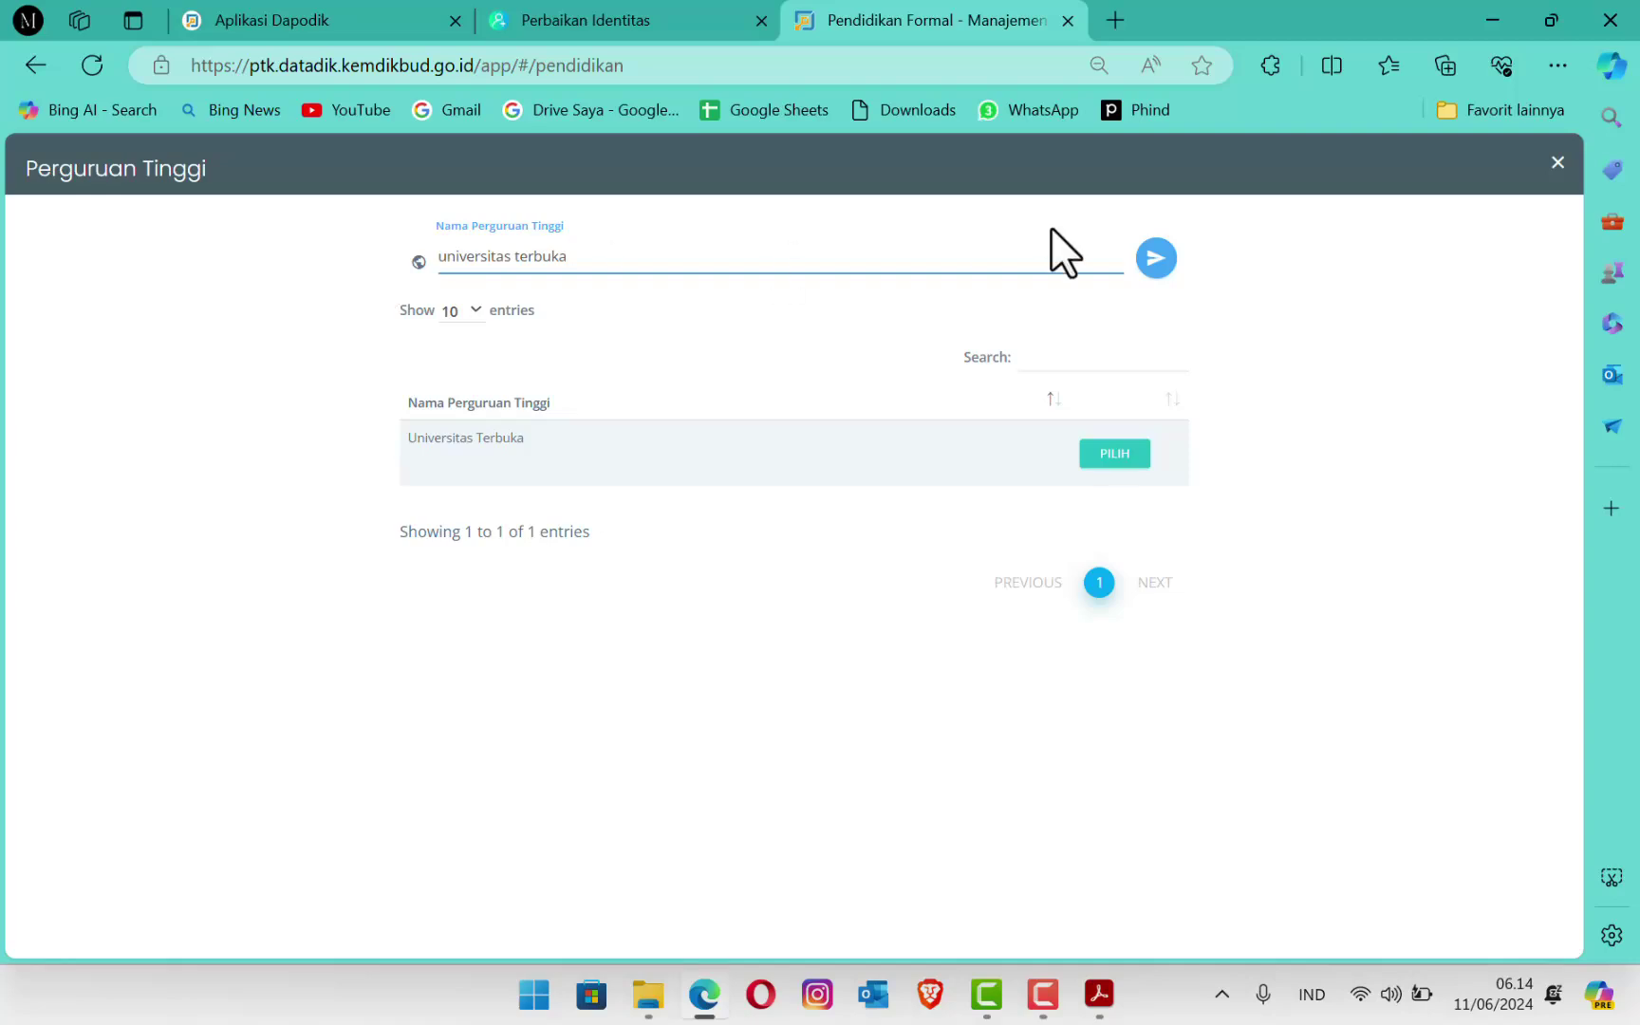
left_click(1155, 260)
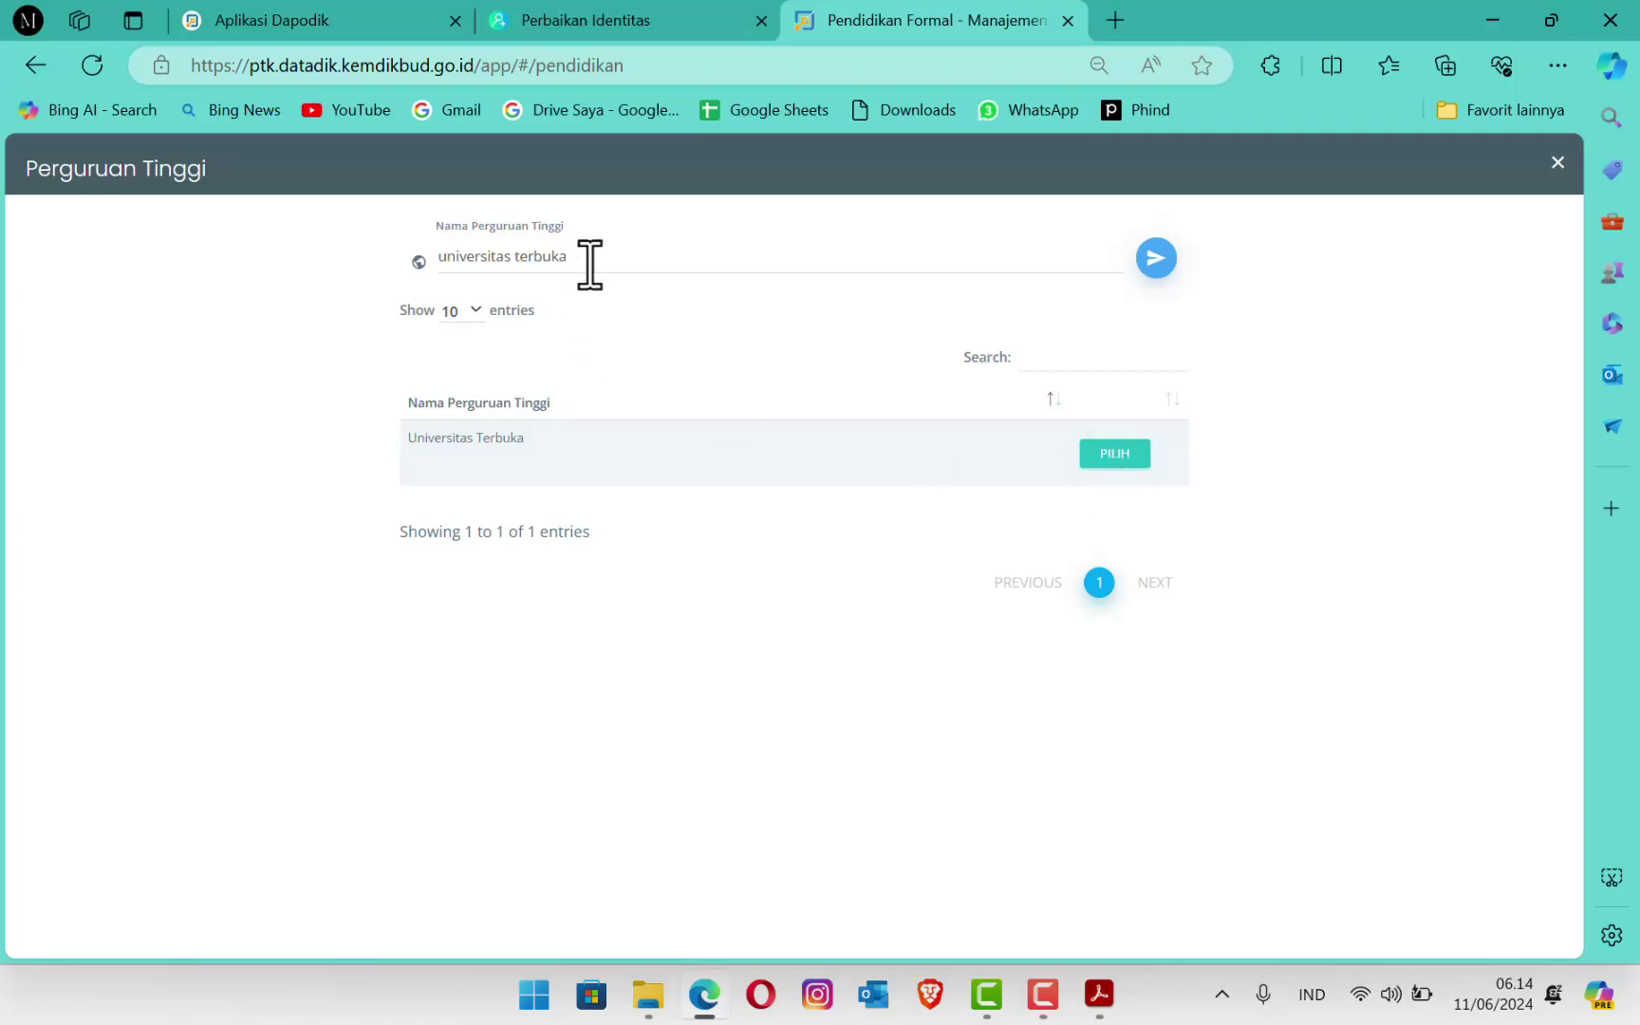
Step: Search for 'universitas sumatera utara', then retype the query as 'sumatera utara'
left_click_drag(586, 258, 331, 264)
type("uni")
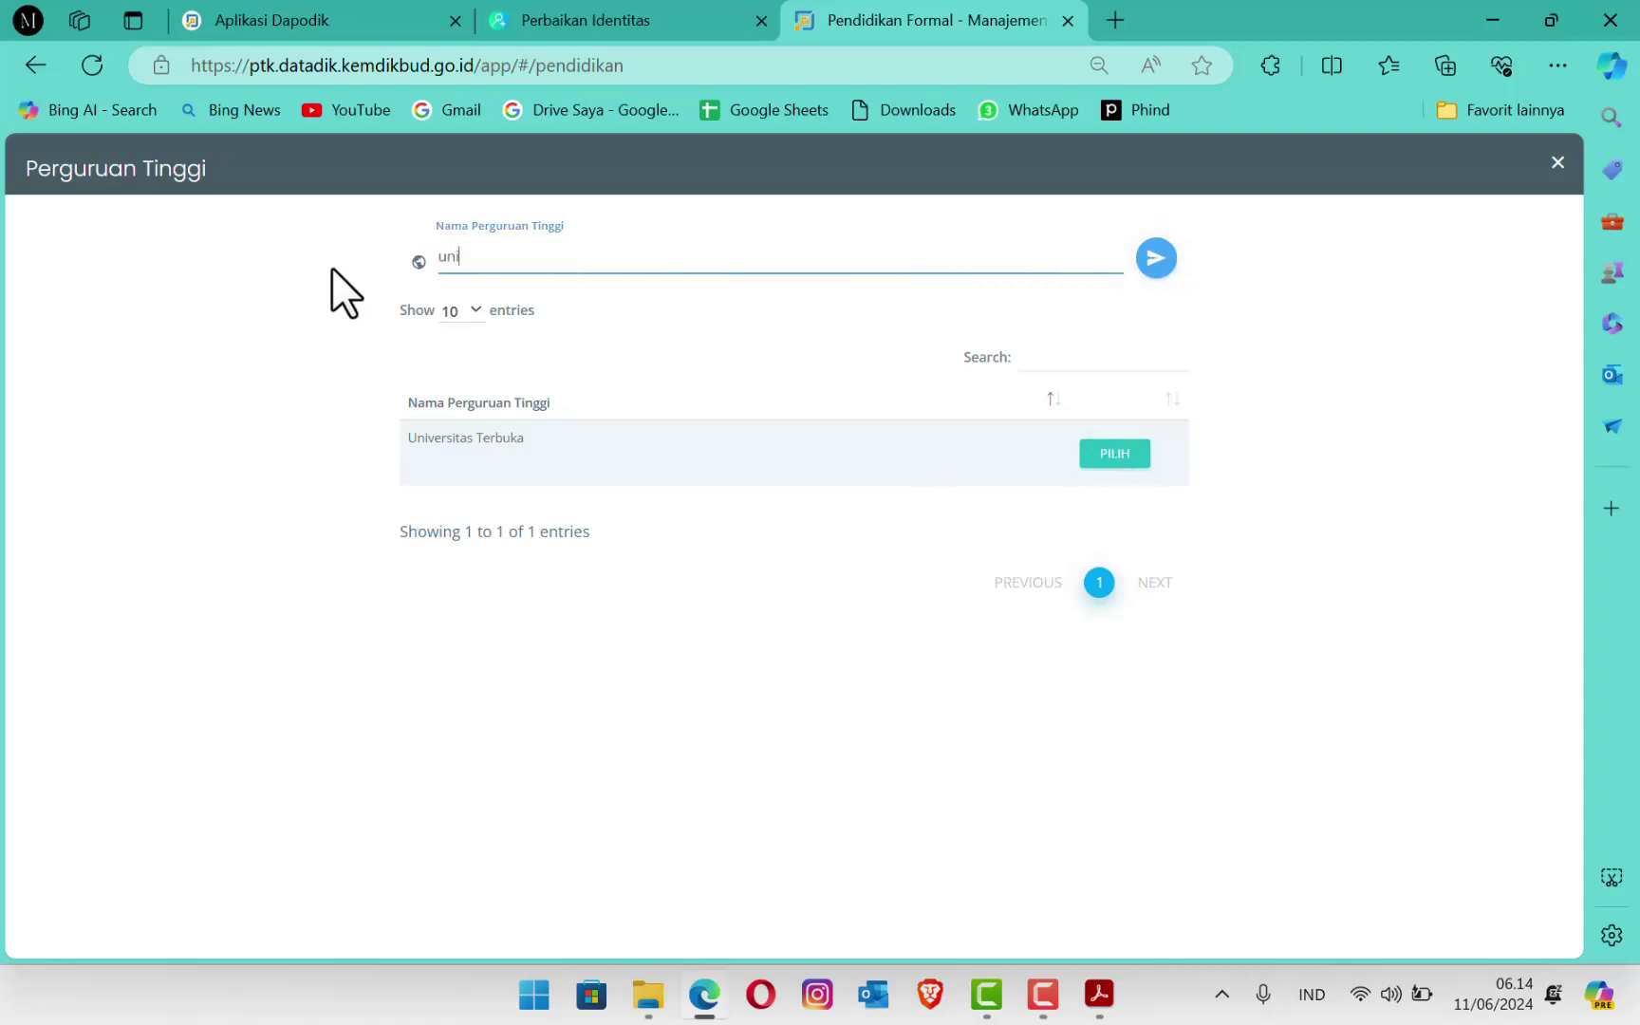
type("versitas sumatera utara")
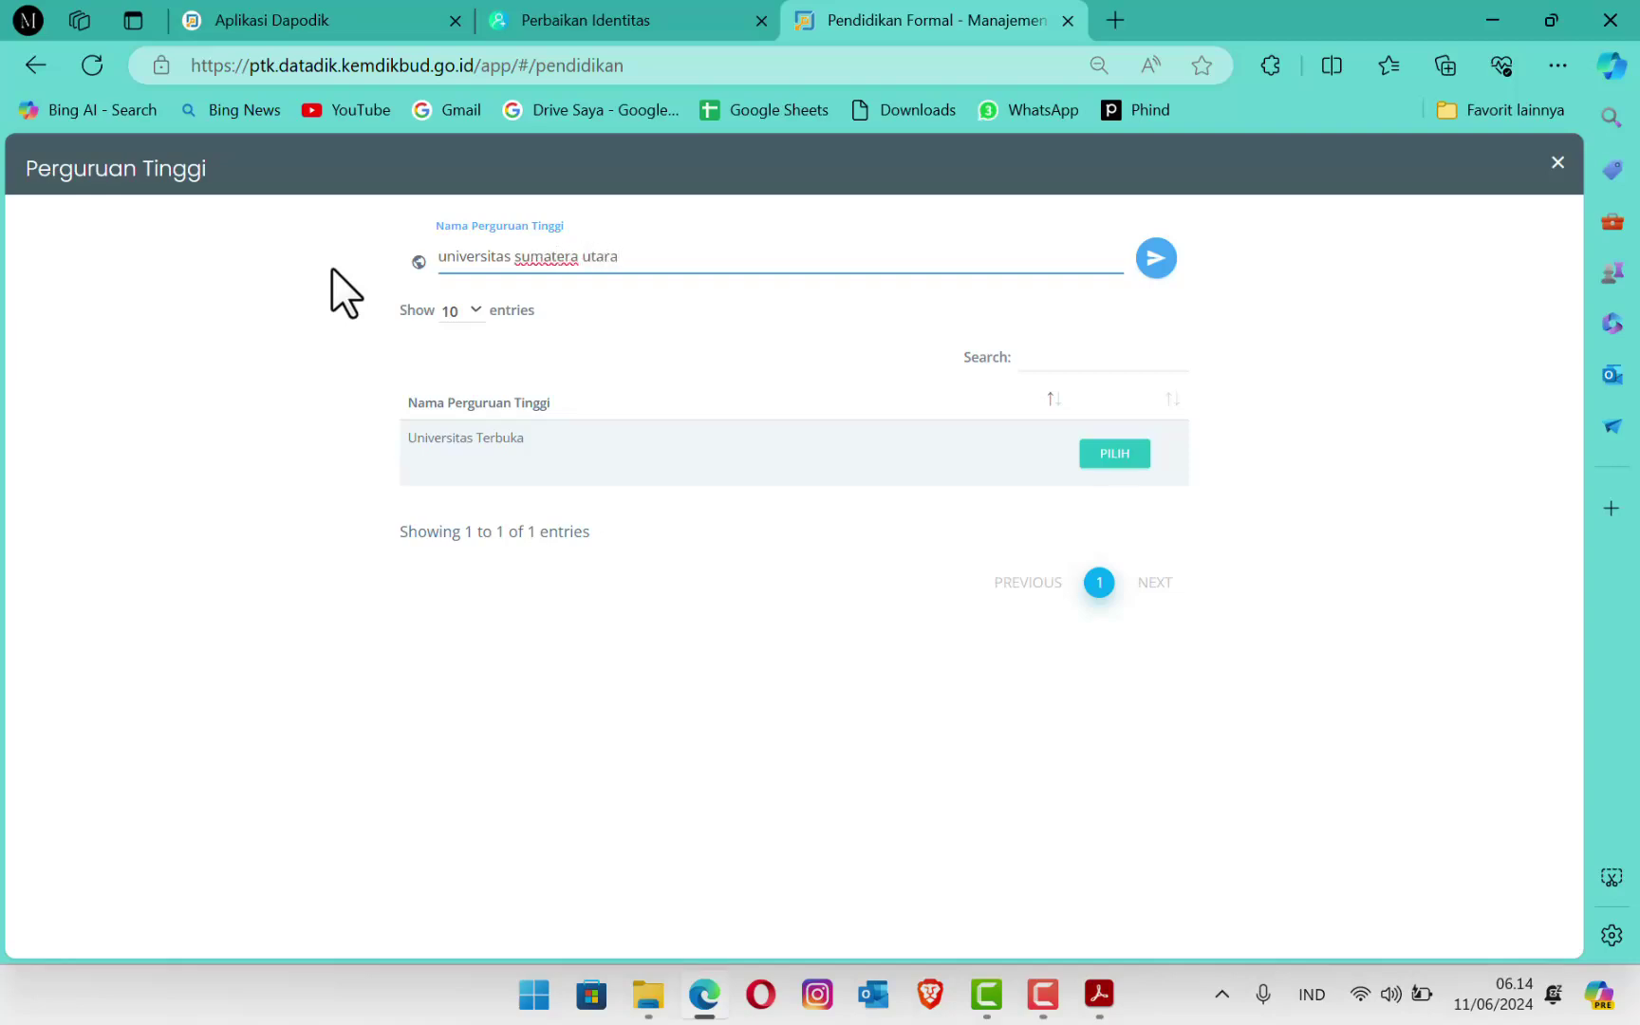
left_click(1166, 262)
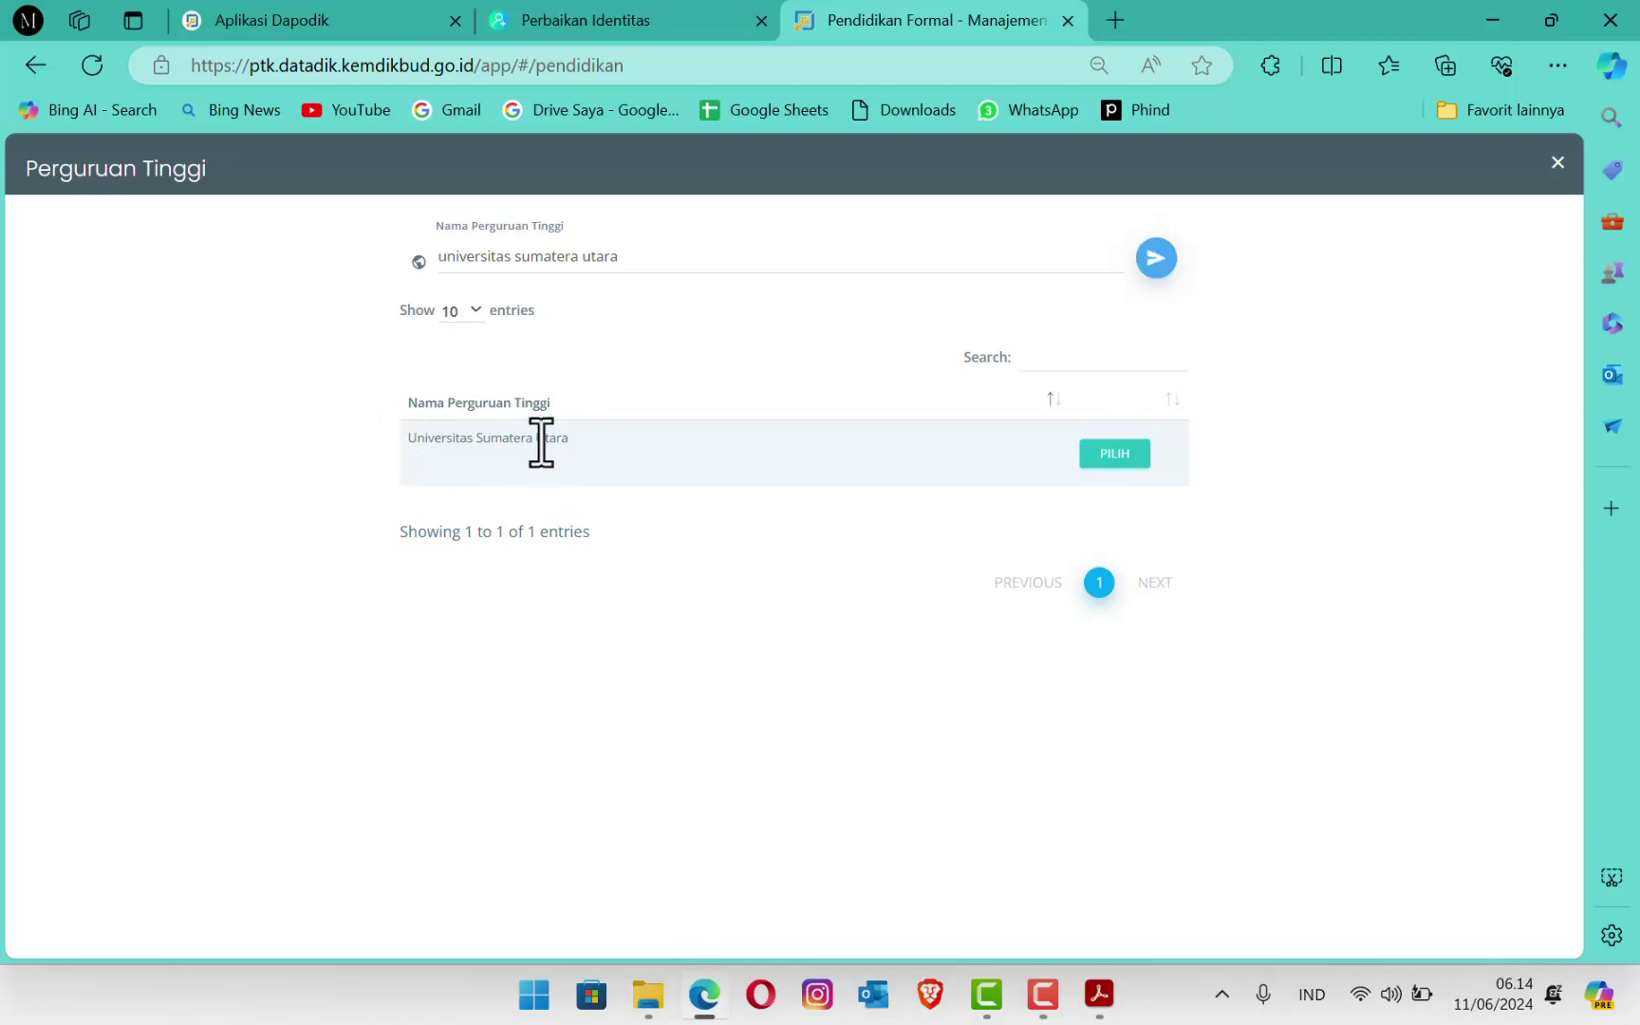
left_click_drag(649, 260, 260, 259)
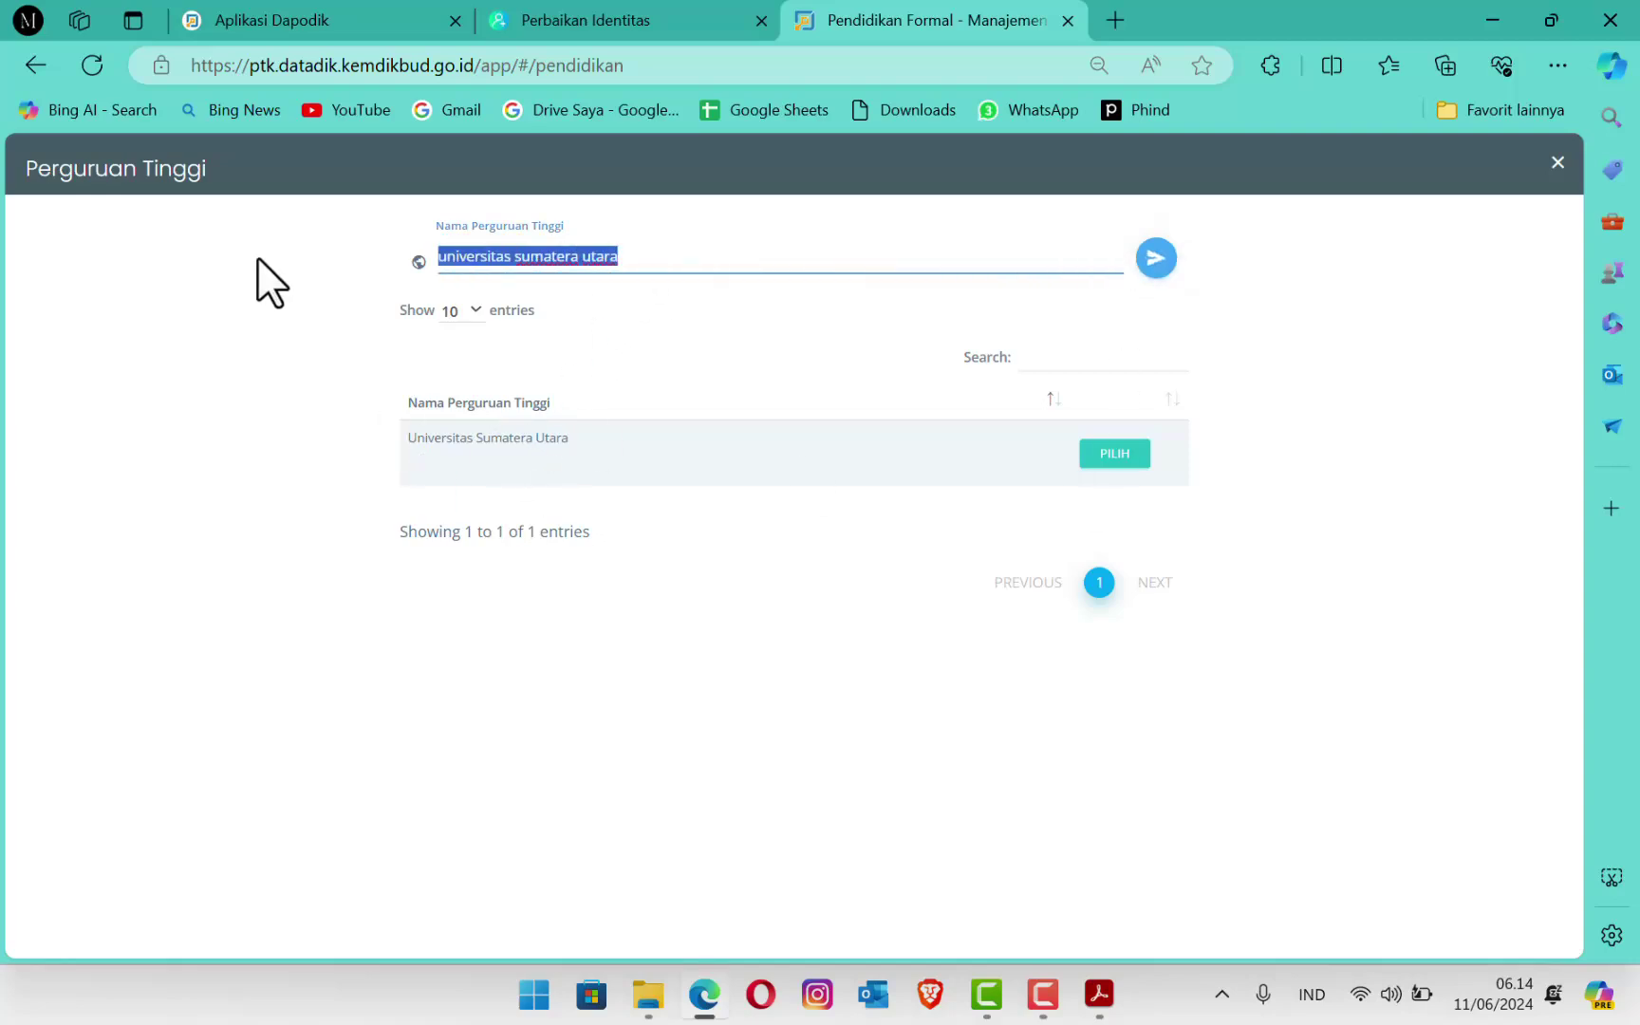
type("sumatera utara")
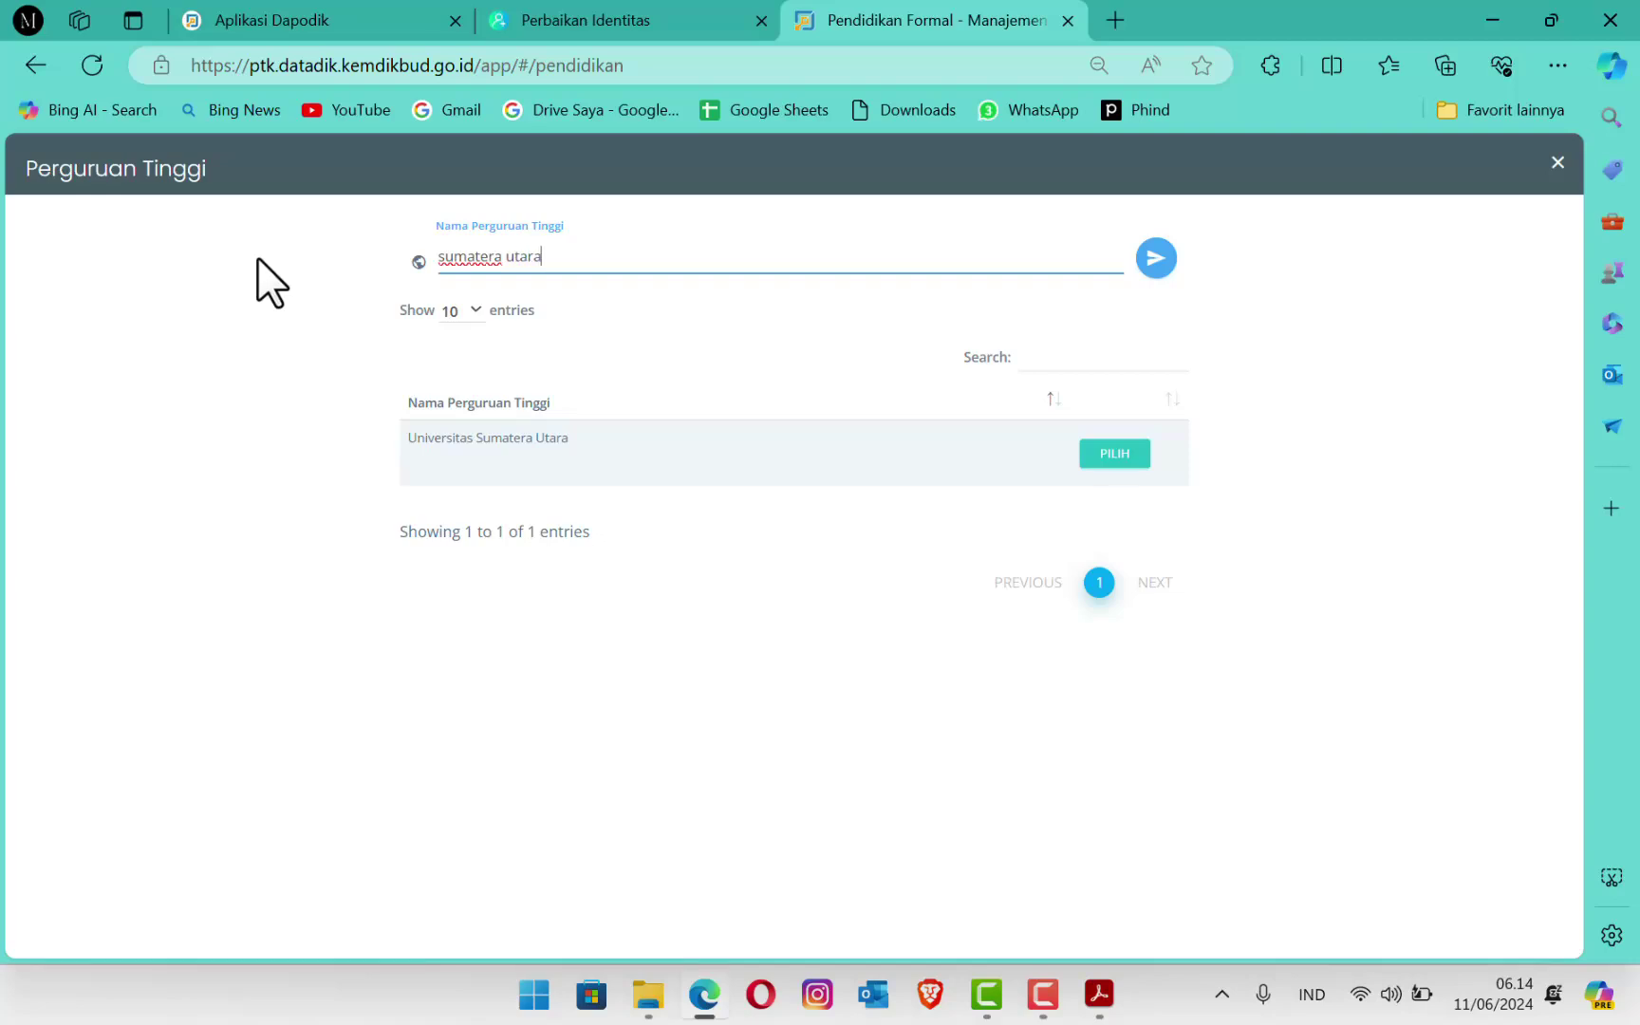
Step: List the universities matching 'sumatera utara' and scroll through the results
left_click(1158, 266)
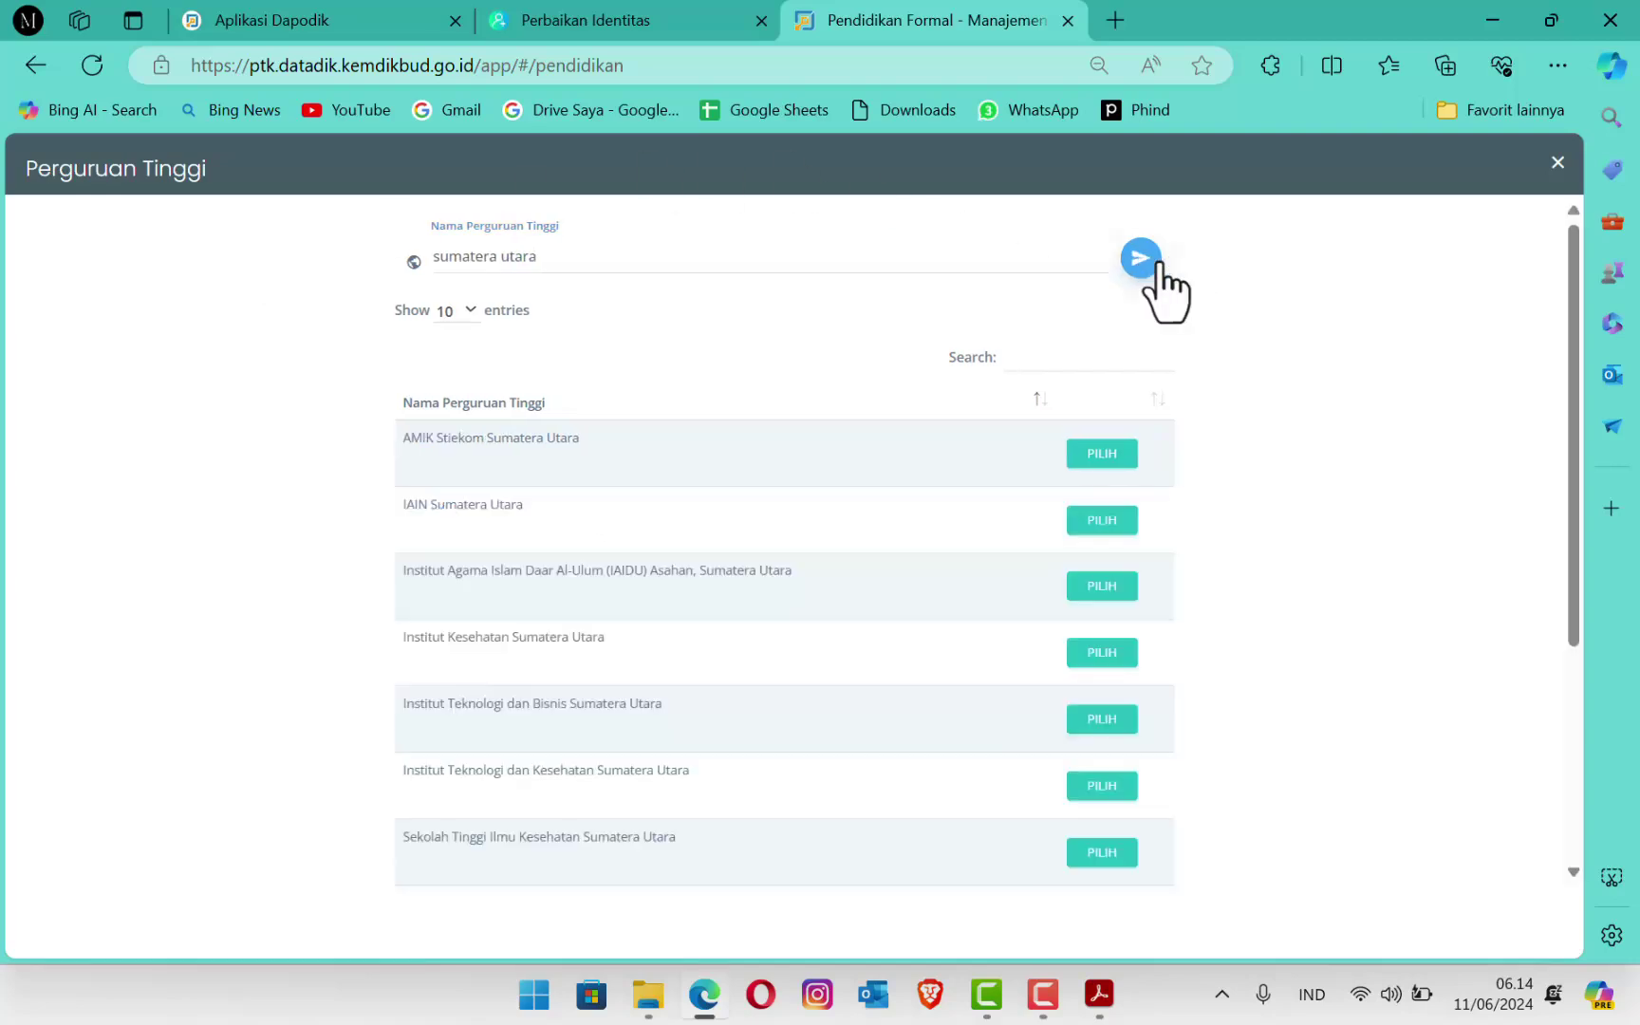
scroll(807, 598, "down", 3)
scroll(817, 641, "down", 2)
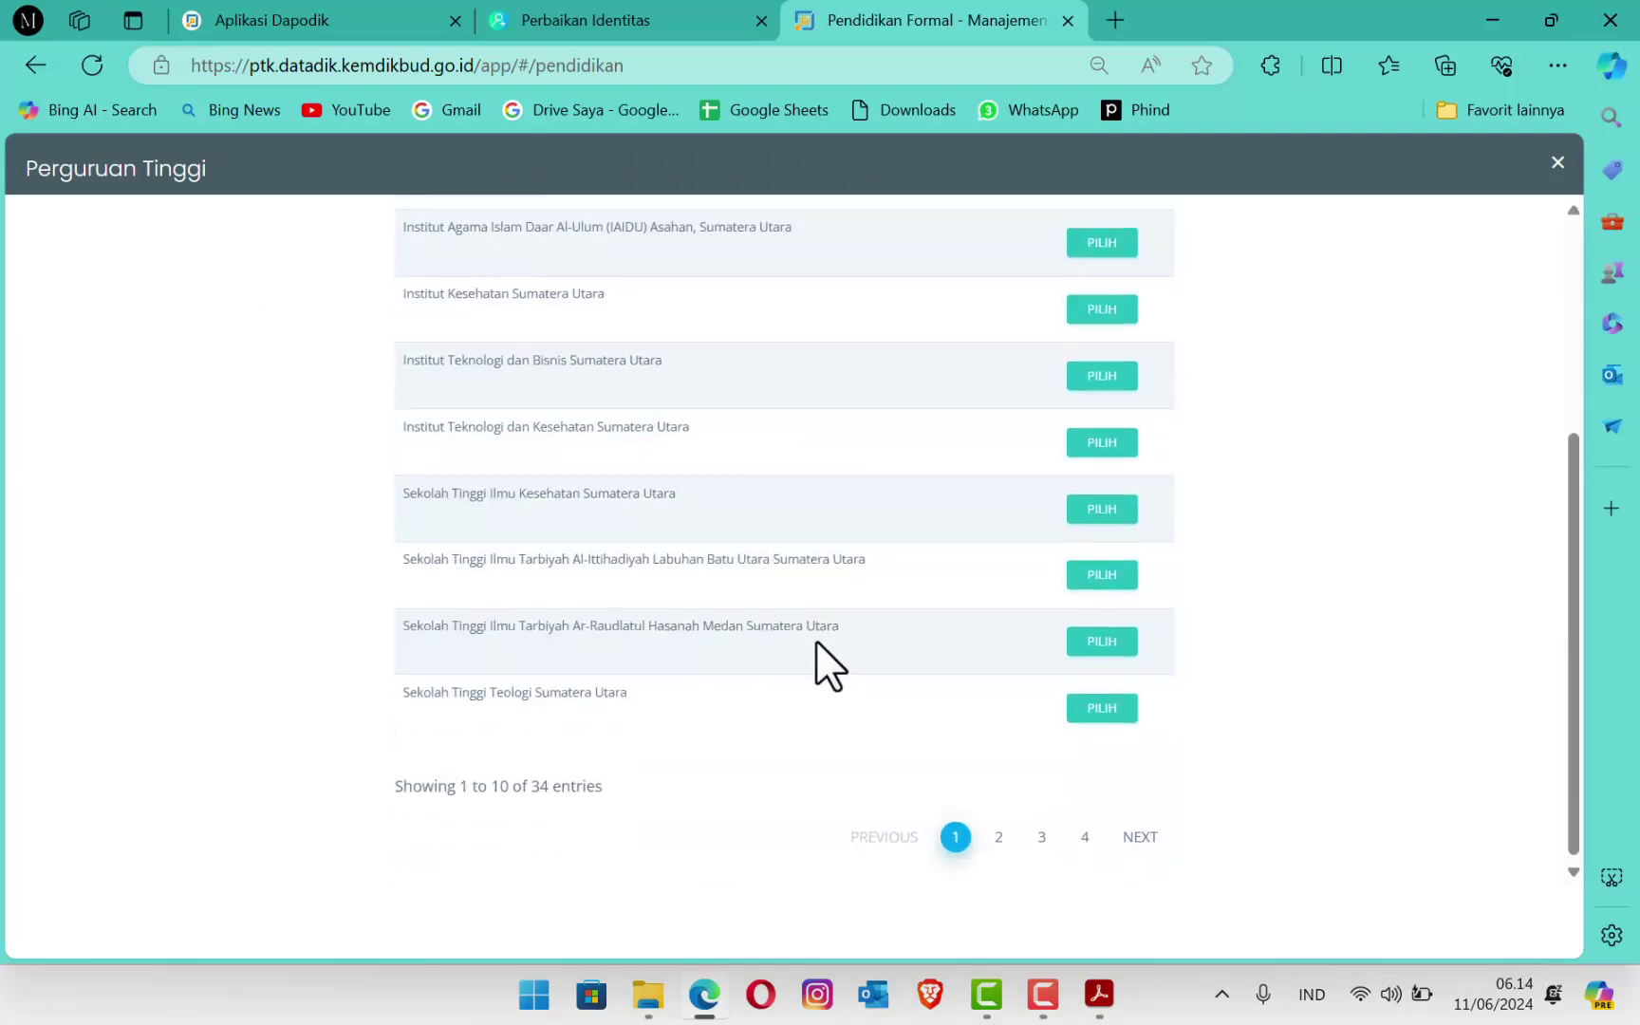
scroll(817, 641, "up", 5)
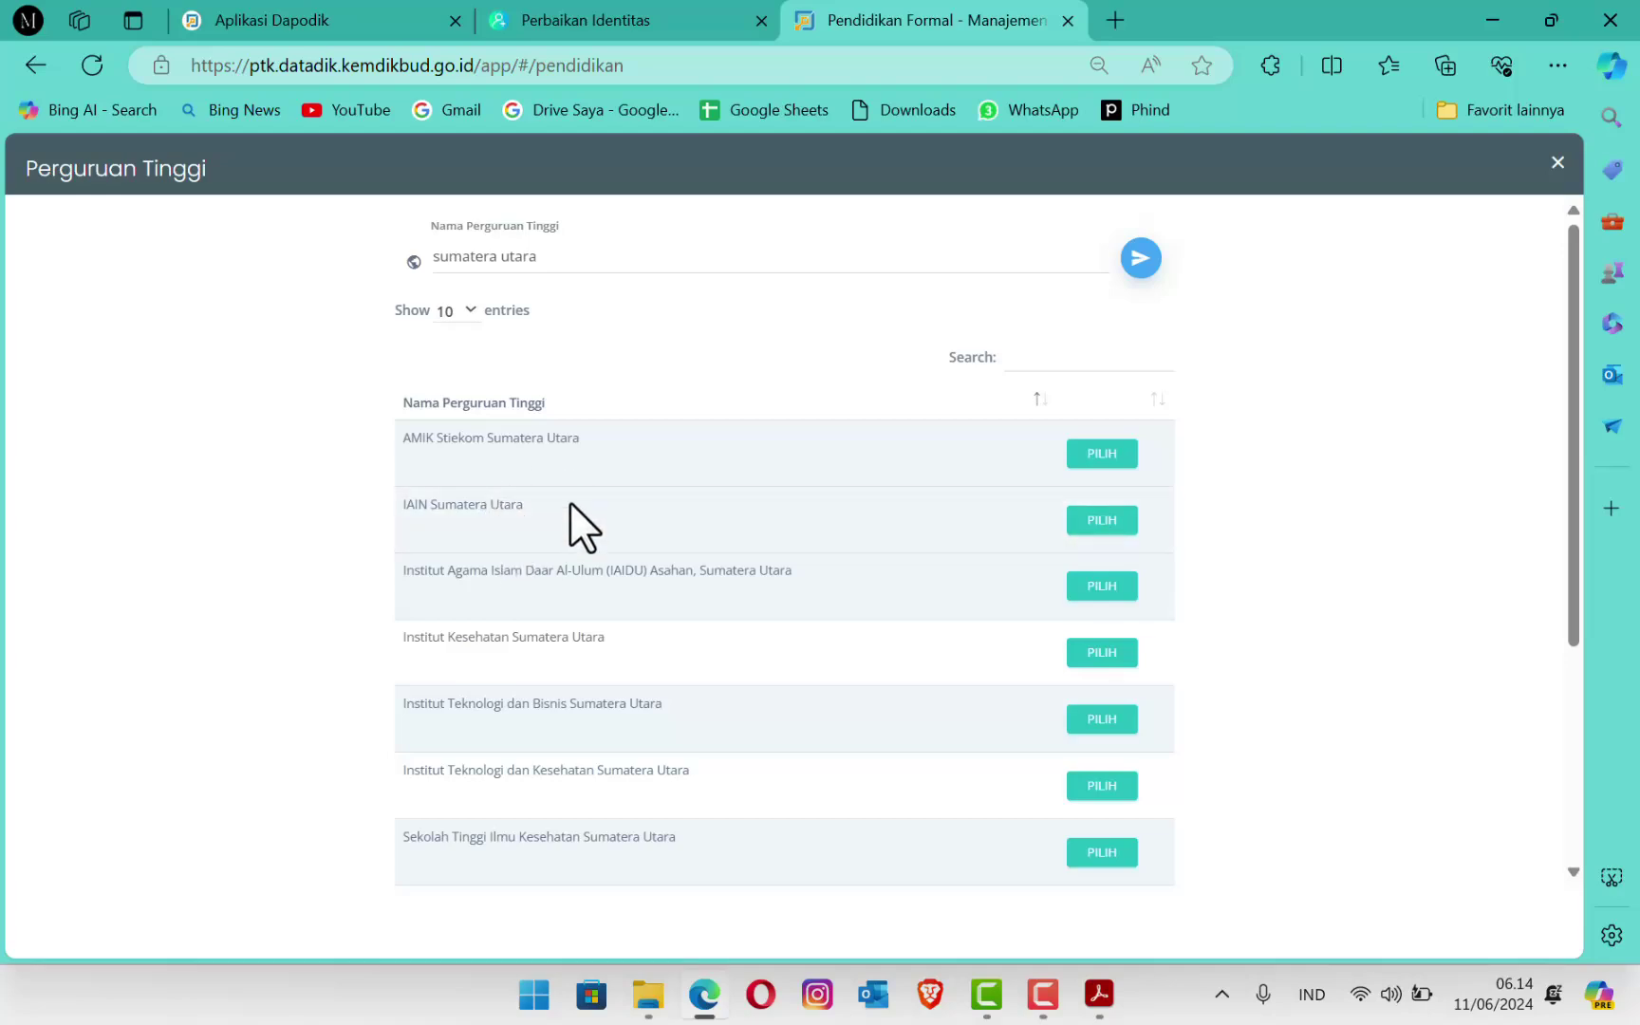
scroll(568, 526, "down", 1)
scroll(568, 526, "down", 1)
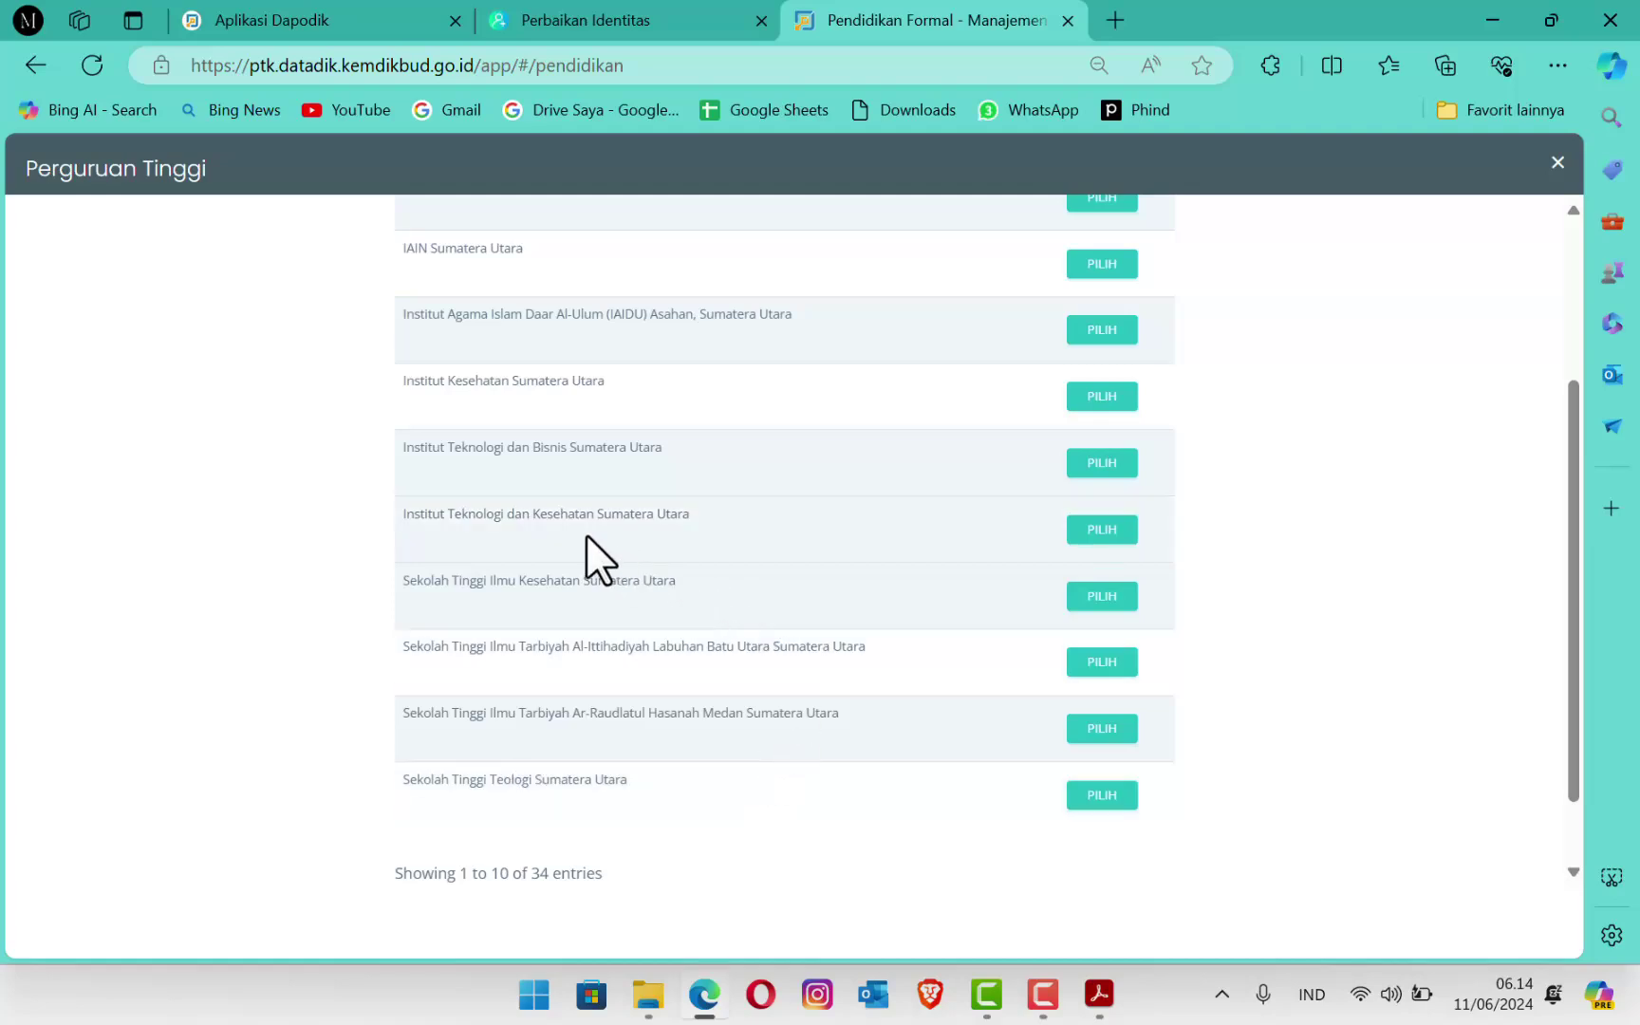
scroll(551, 568, "down", 1)
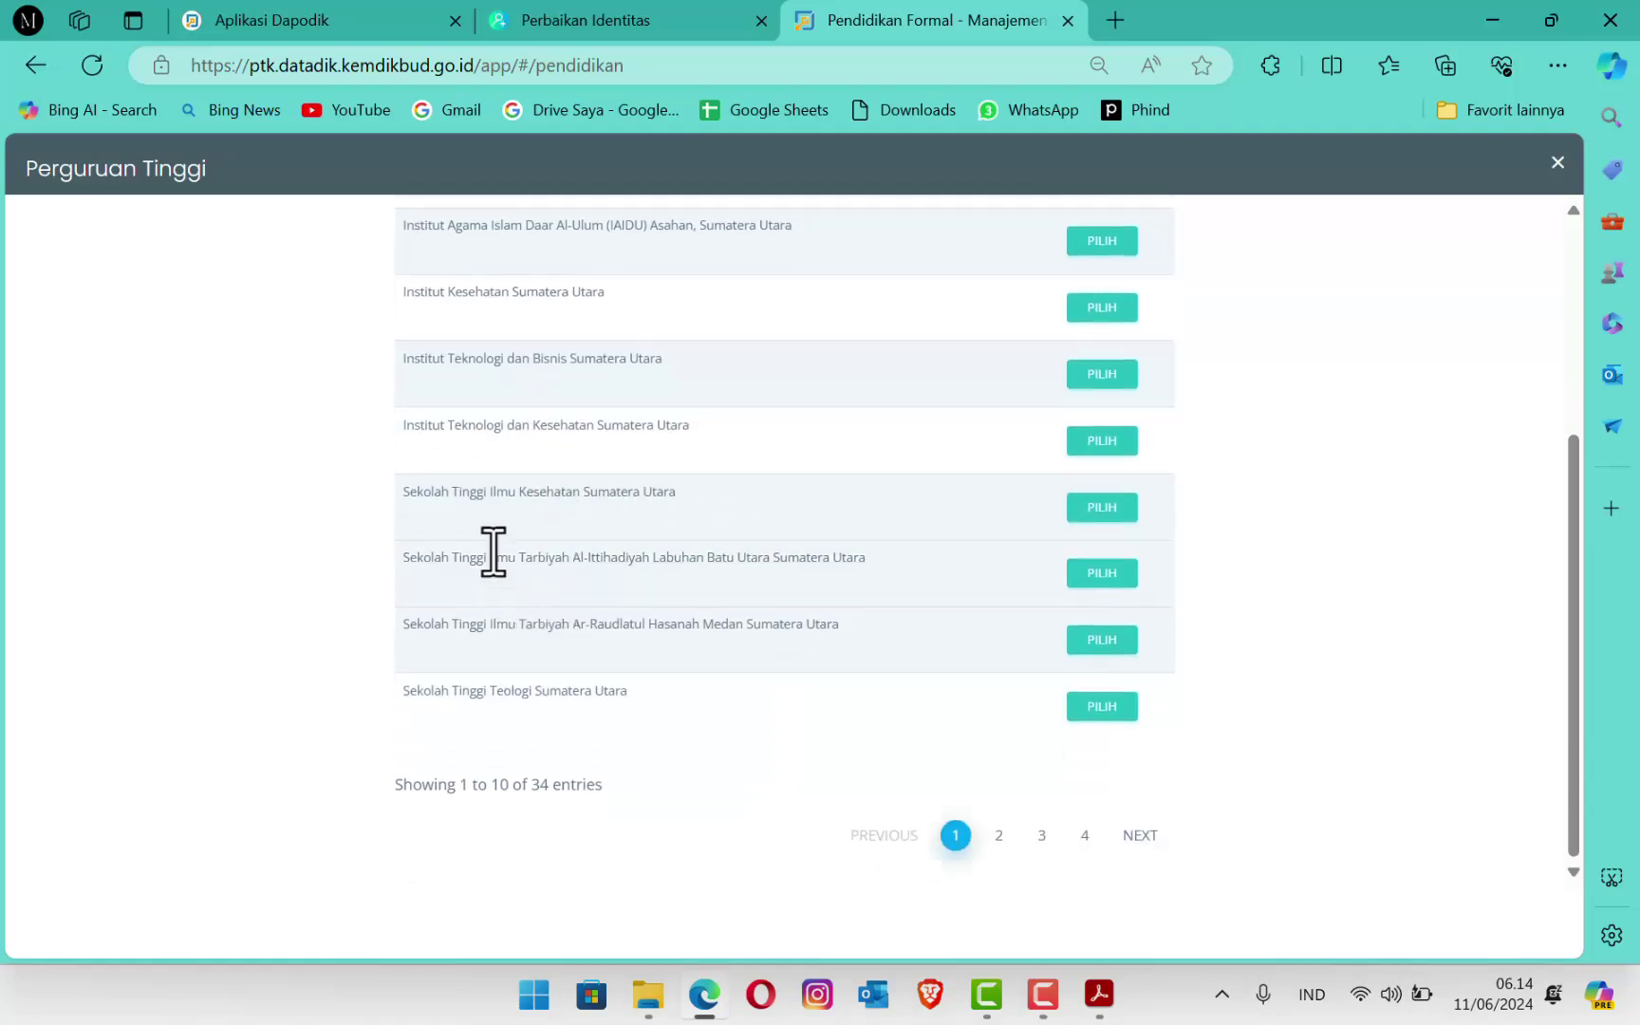
scroll(550, 501, "up", 3)
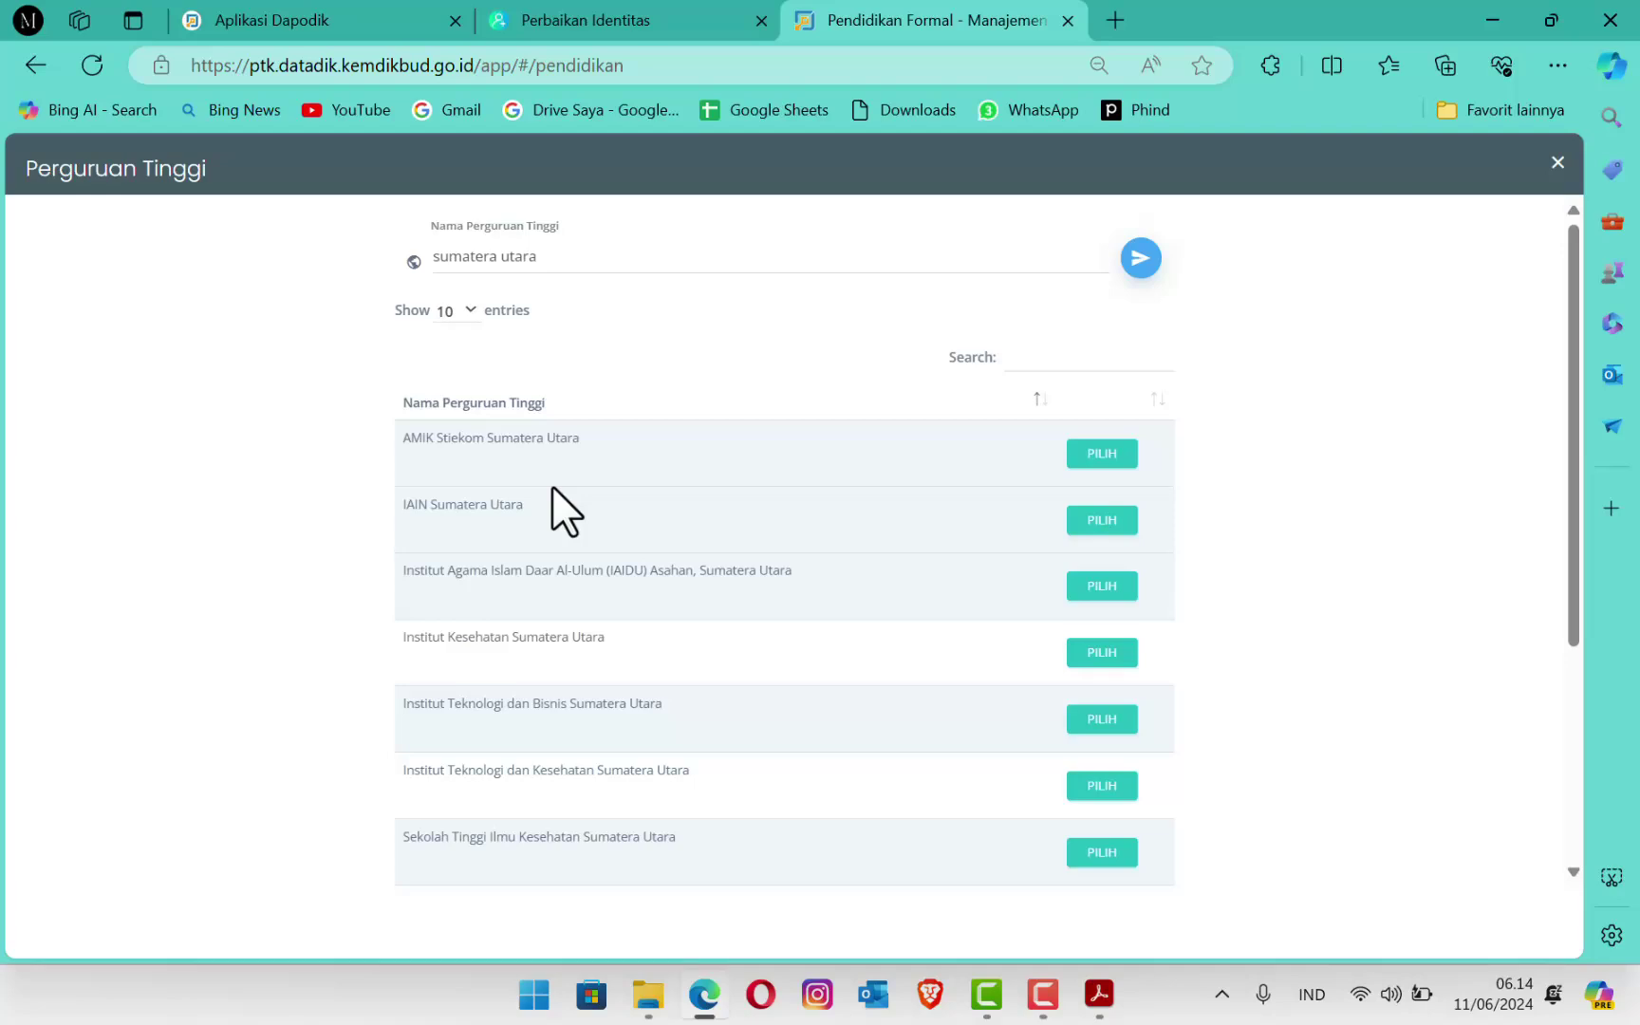
scroll(563, 457, "down", 1)
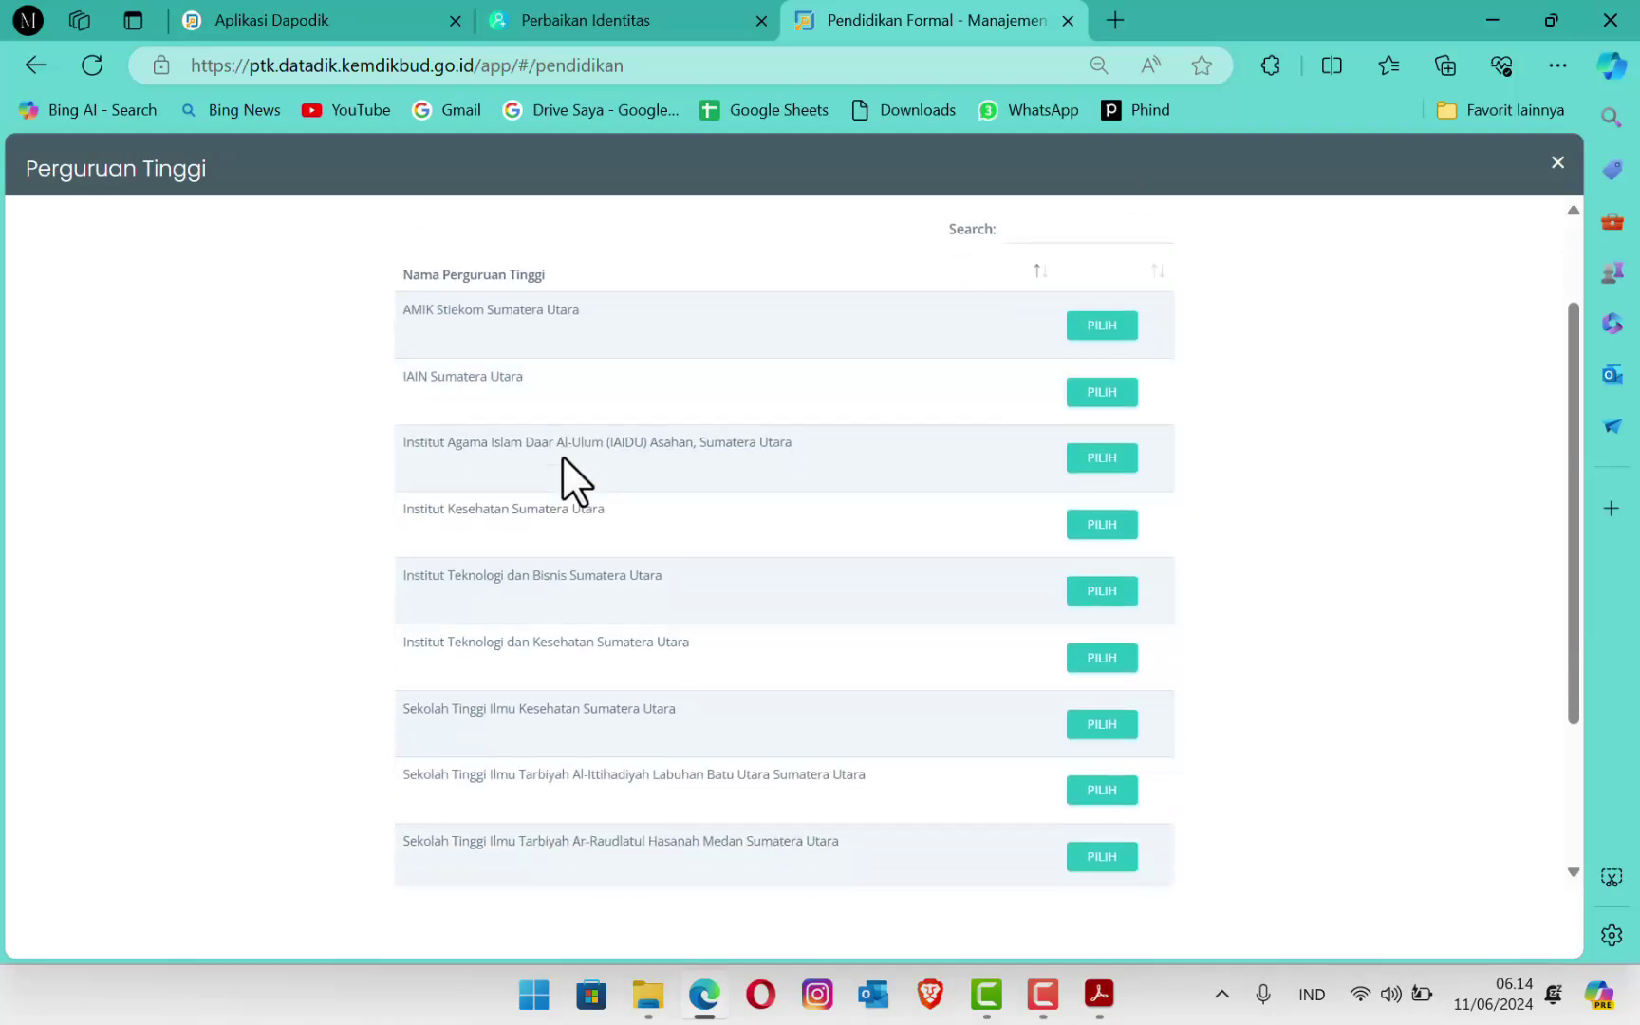
scroll(563, 456, "up", 1)
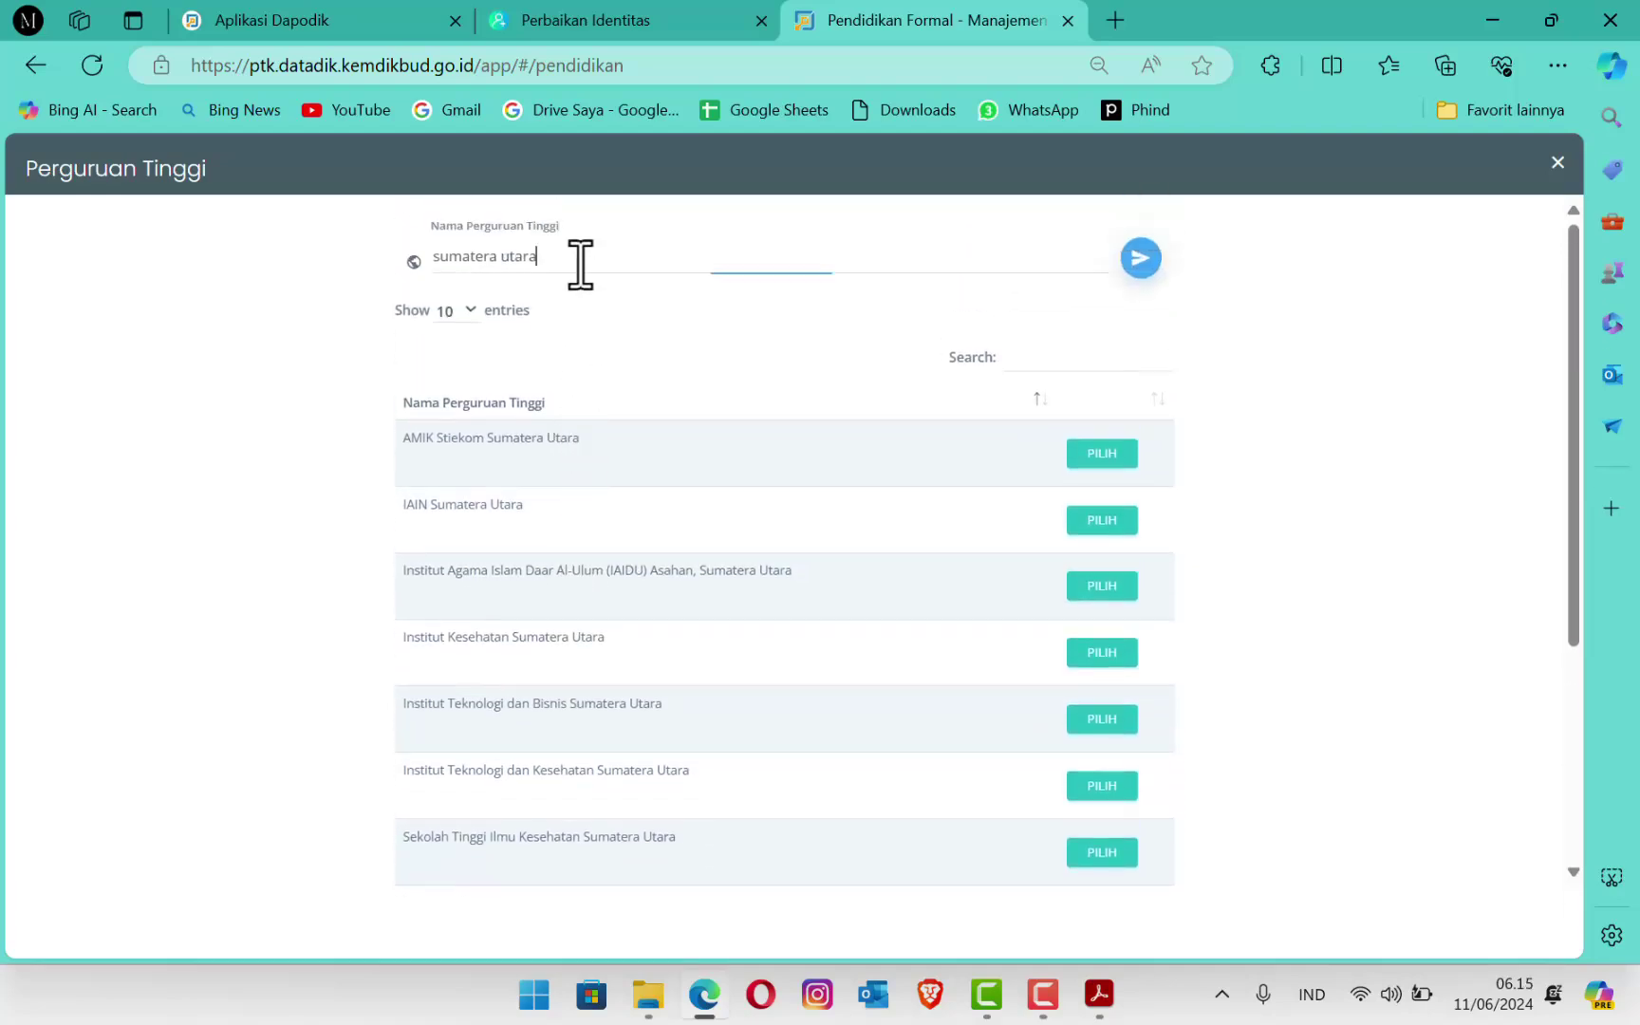
Step: Search 'universitas sumatera utara' and pick Universitas Sumatera Utara as the Perguruan Tinggi
left_click_drag(578, 262, 376, 256)
type("univer")
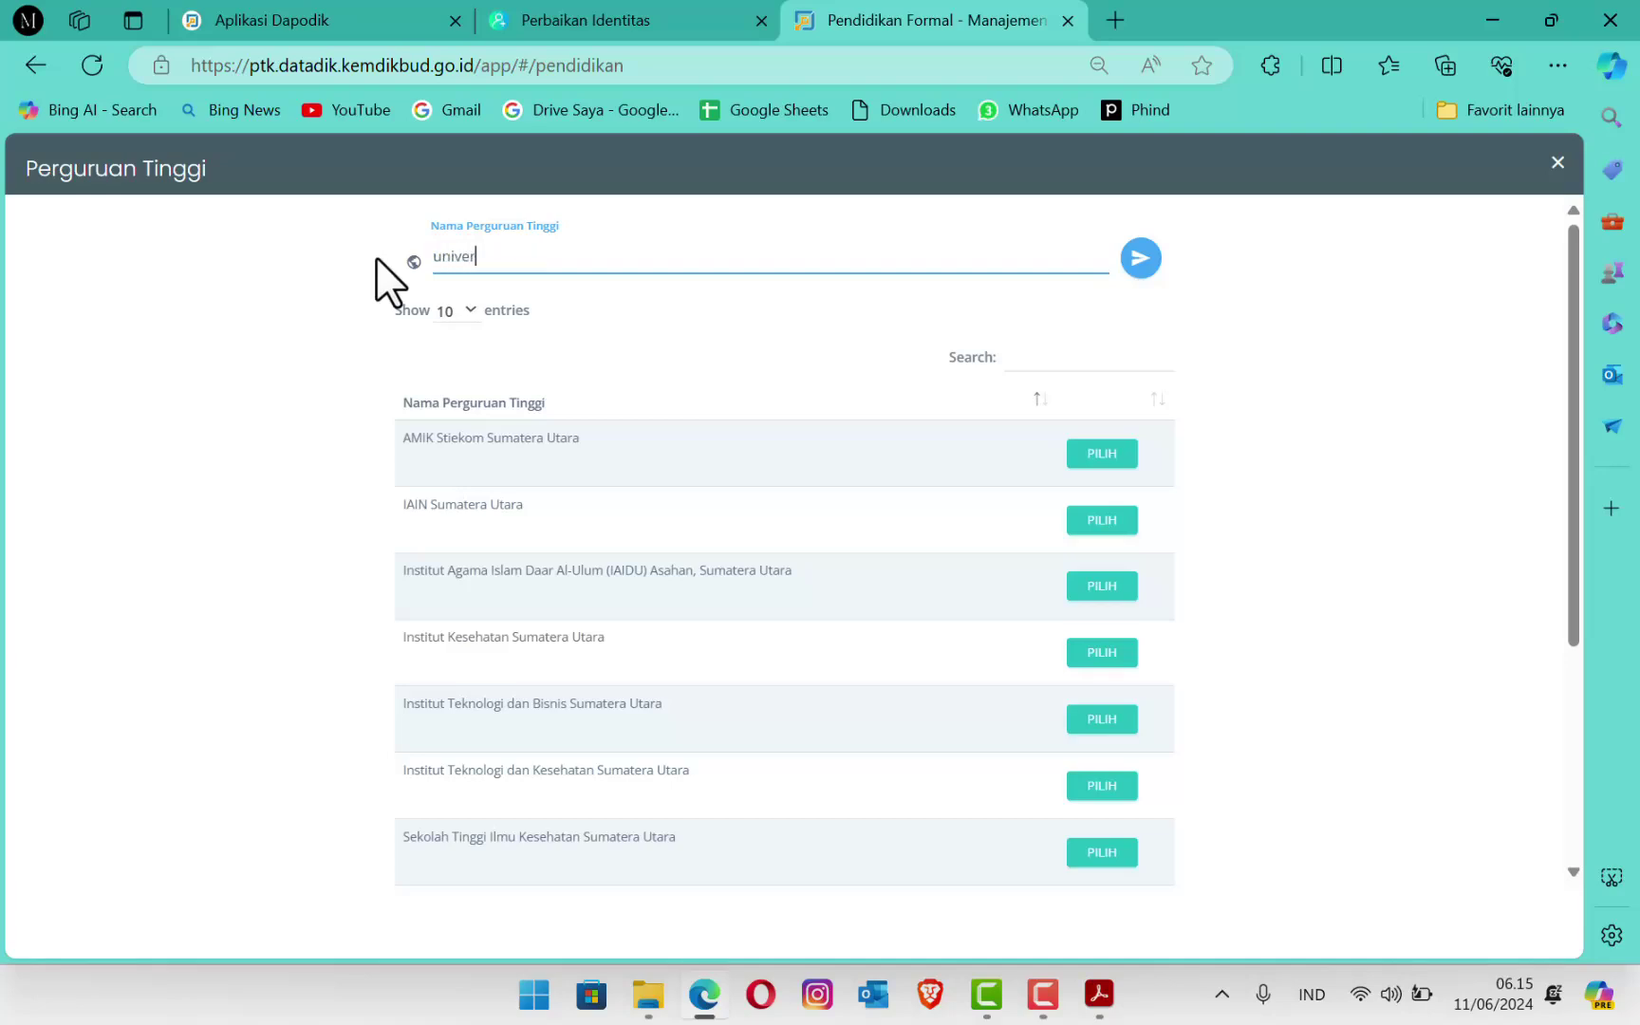
type("sitas sumatera utara")
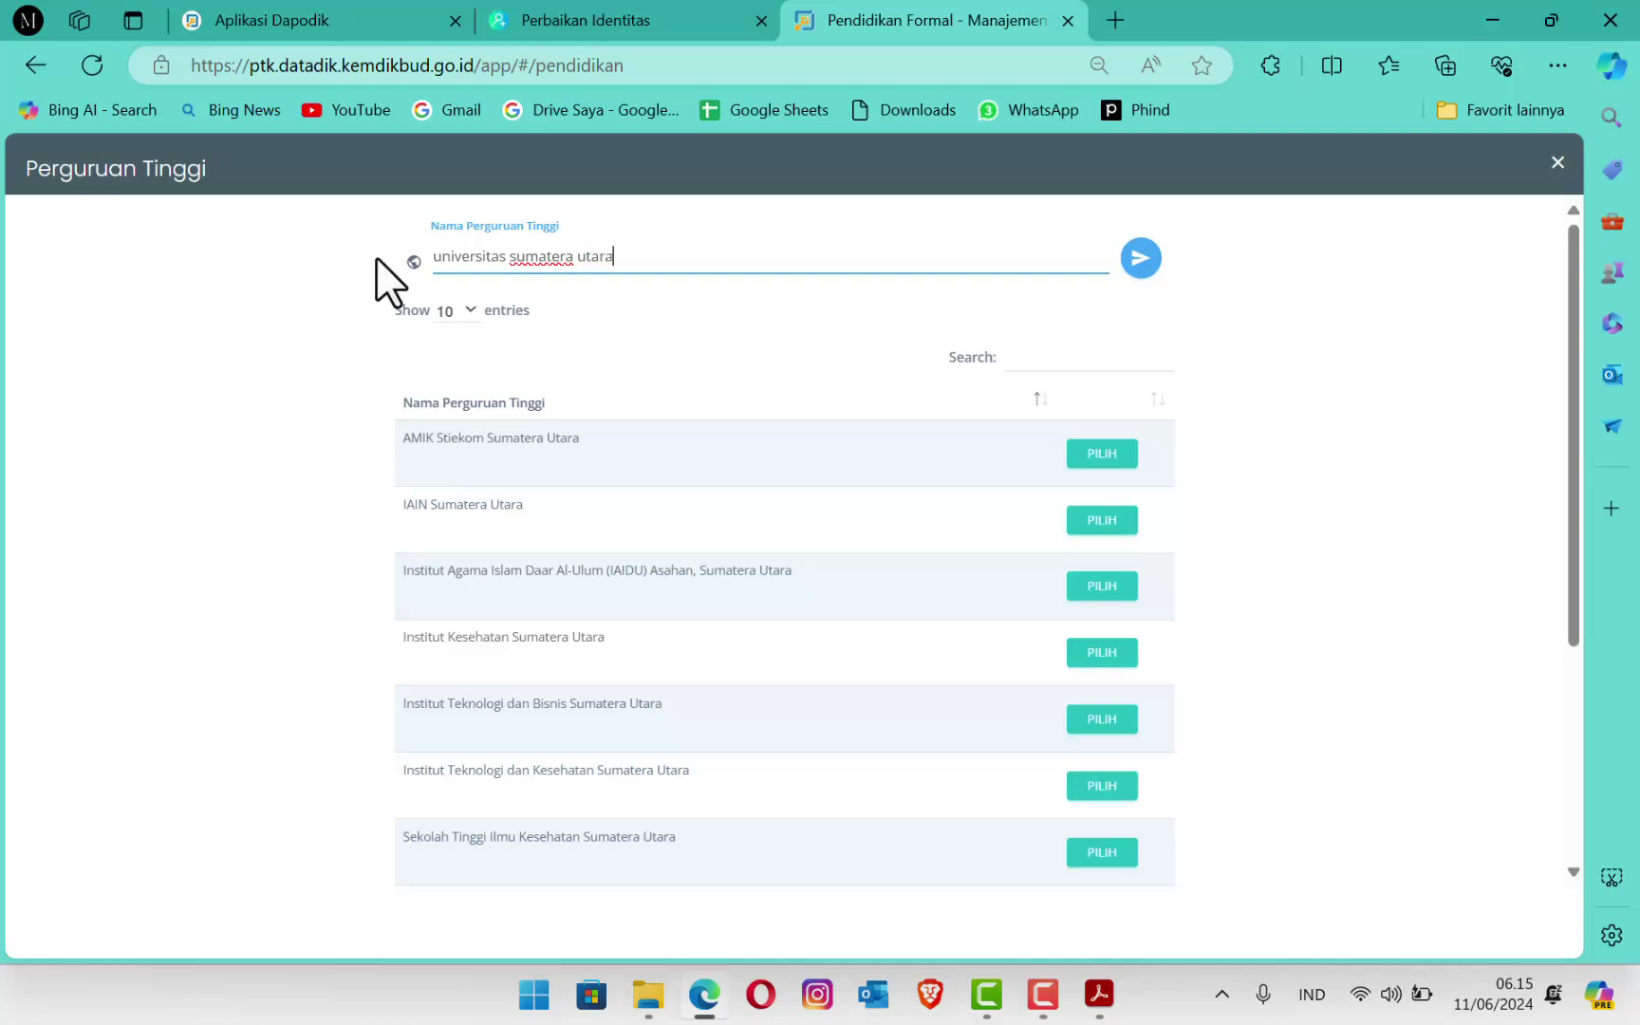
left_click(1141, 258)
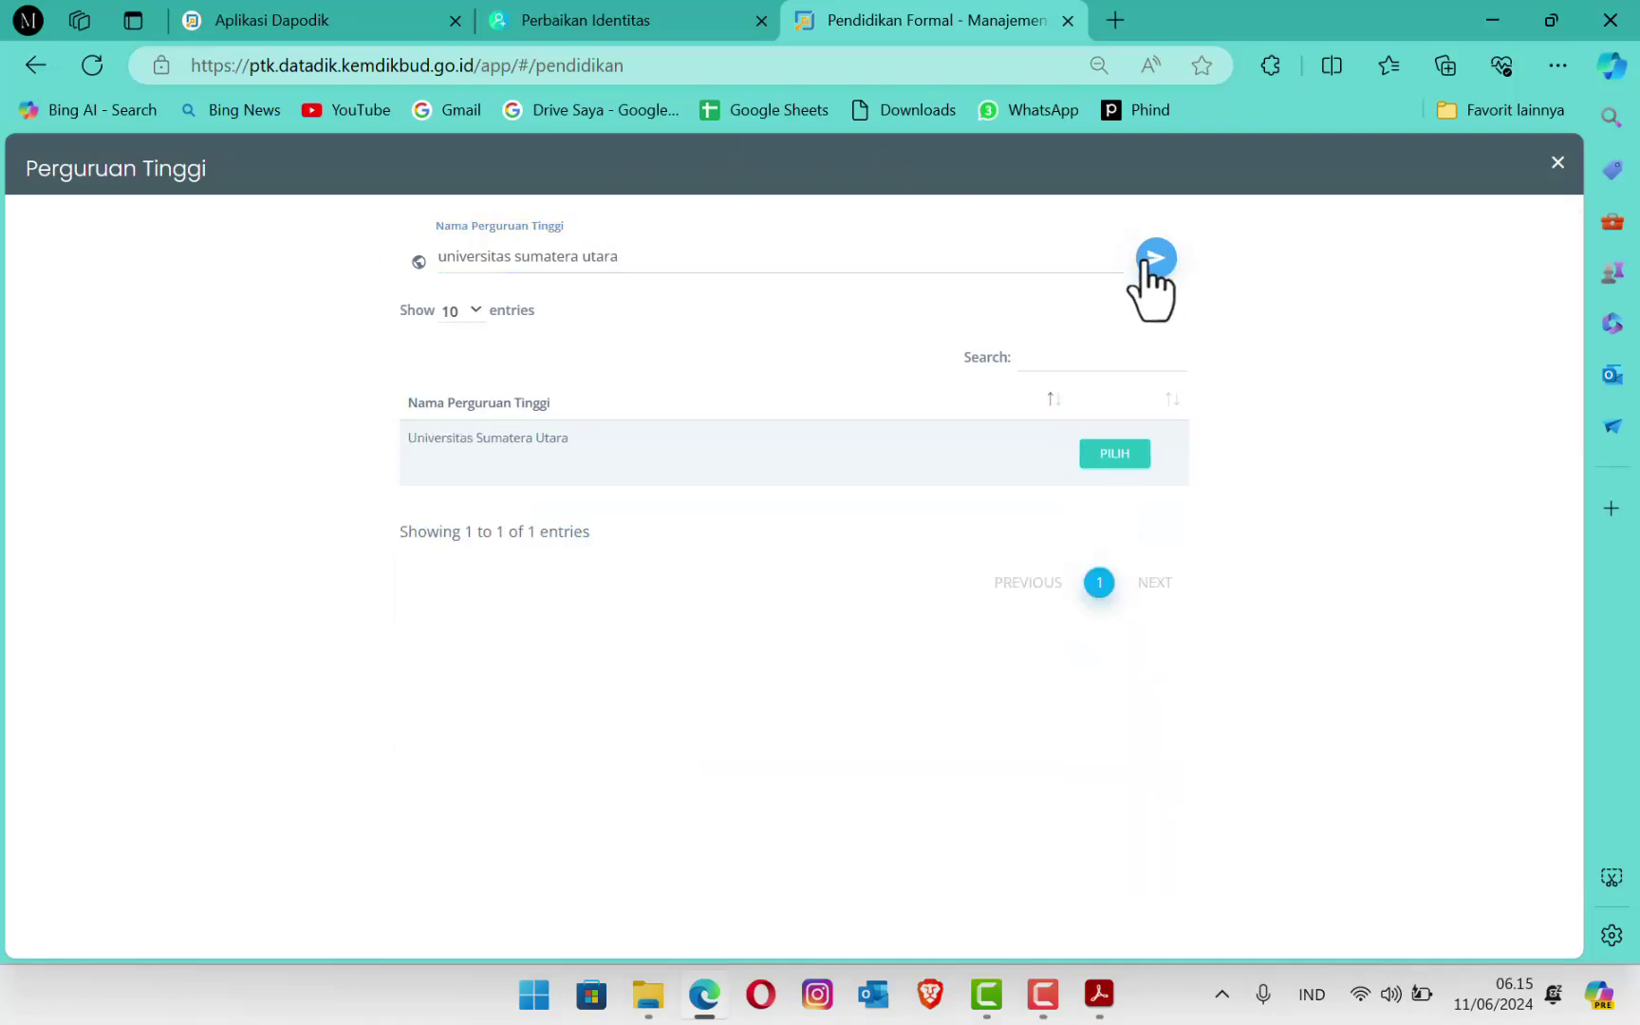
left_click(1104, 454)
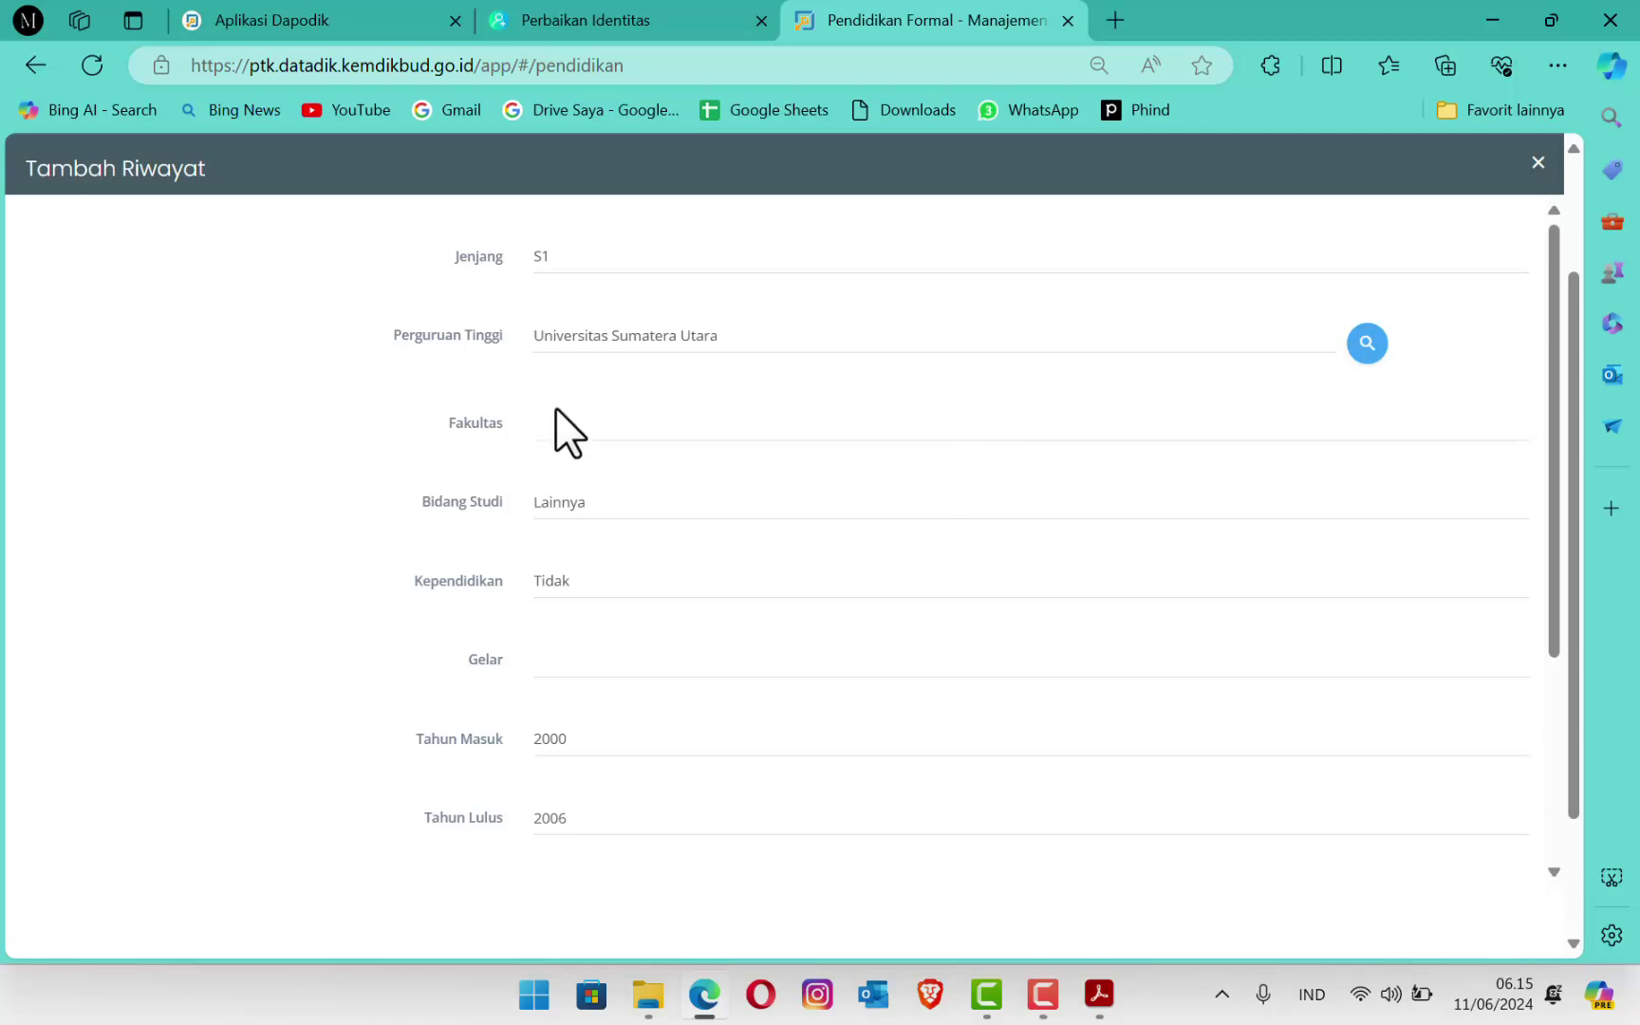
Step: Set the Fakultas to Teknik Informatika
left_click(573, 432)
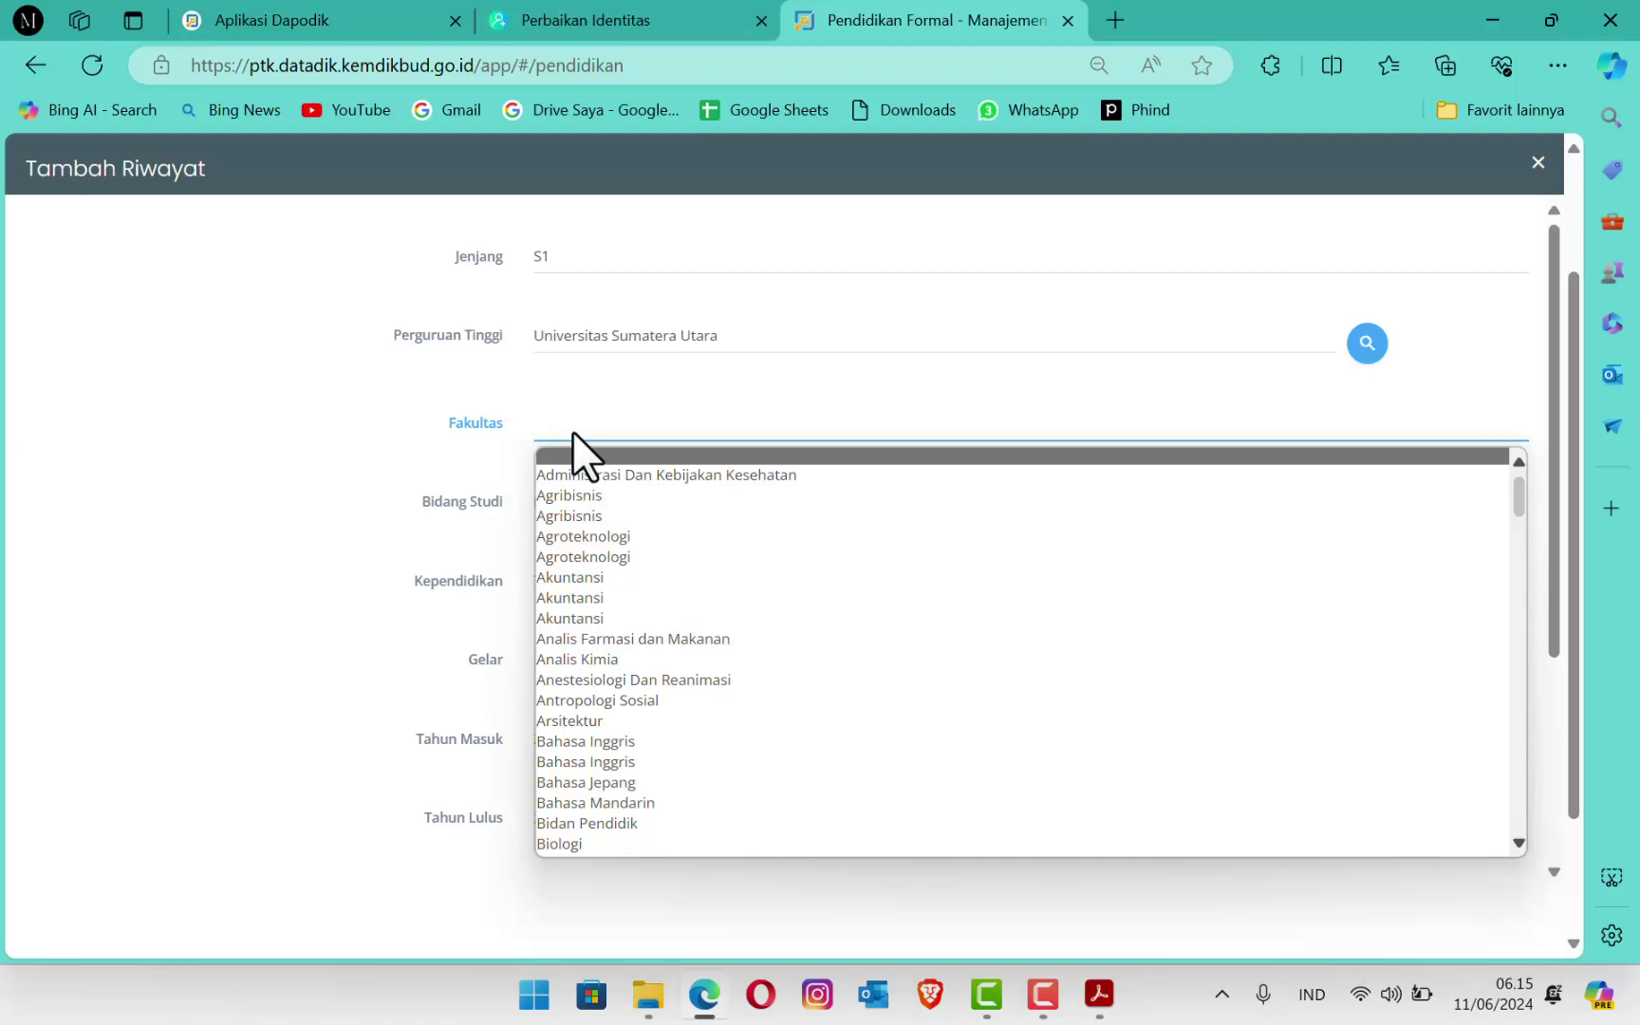
key("p")
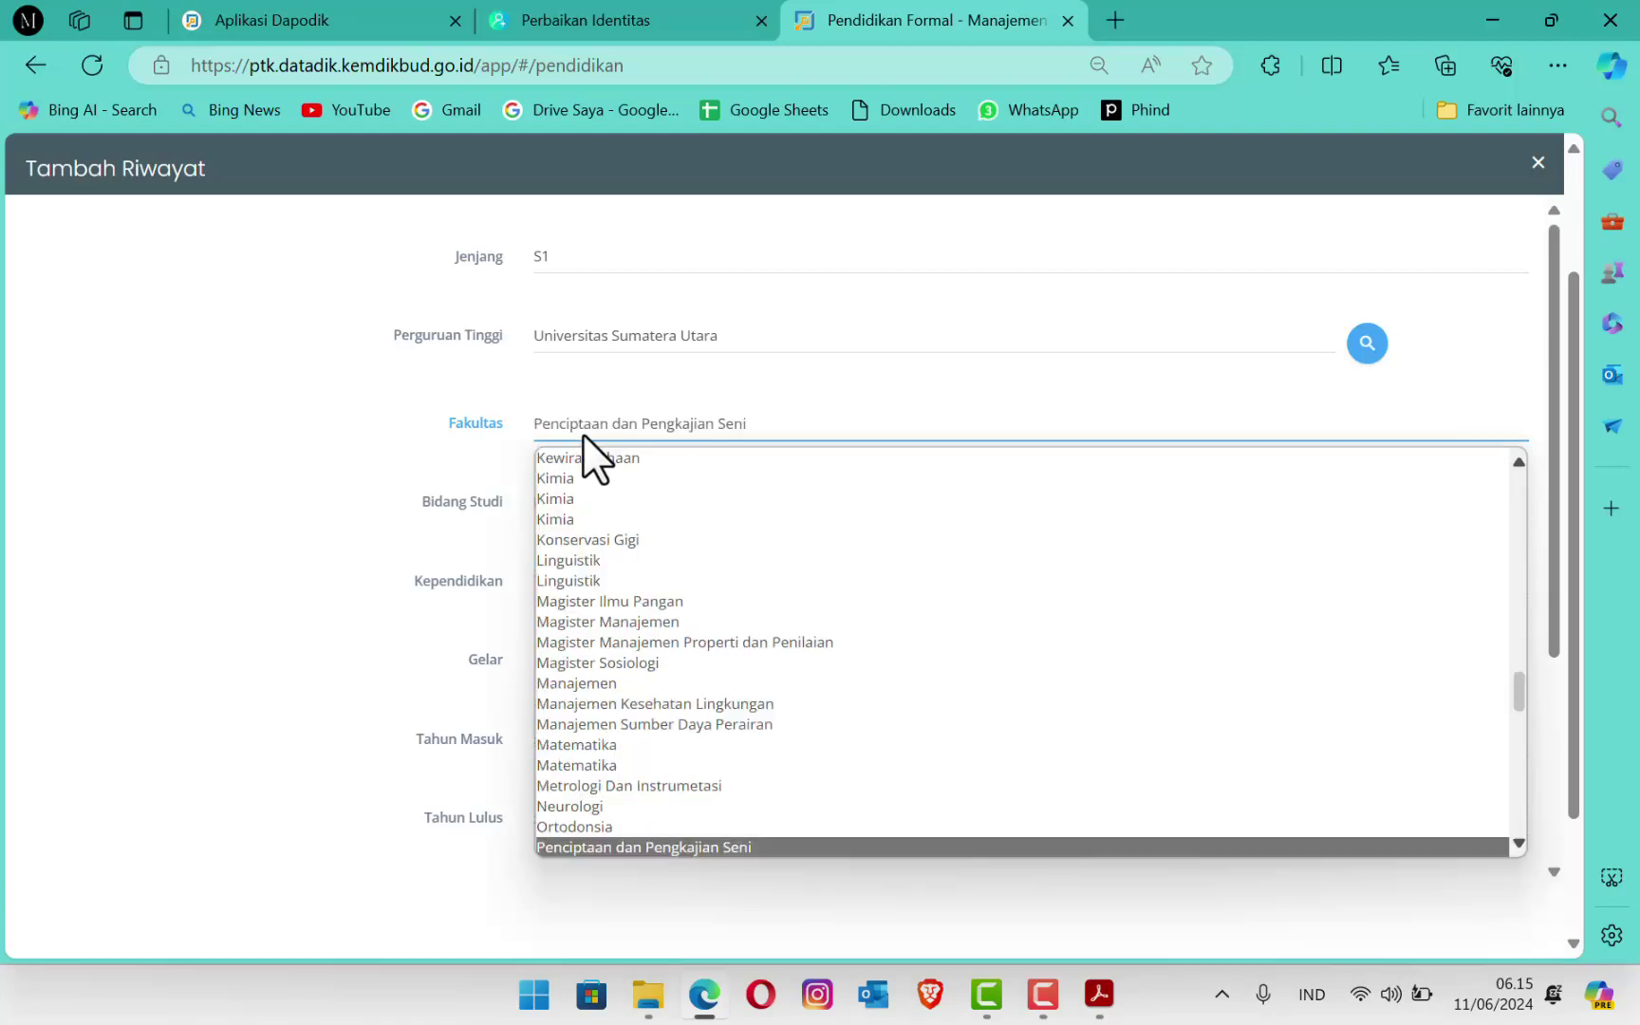
scroll(712, 627, "down", 4)
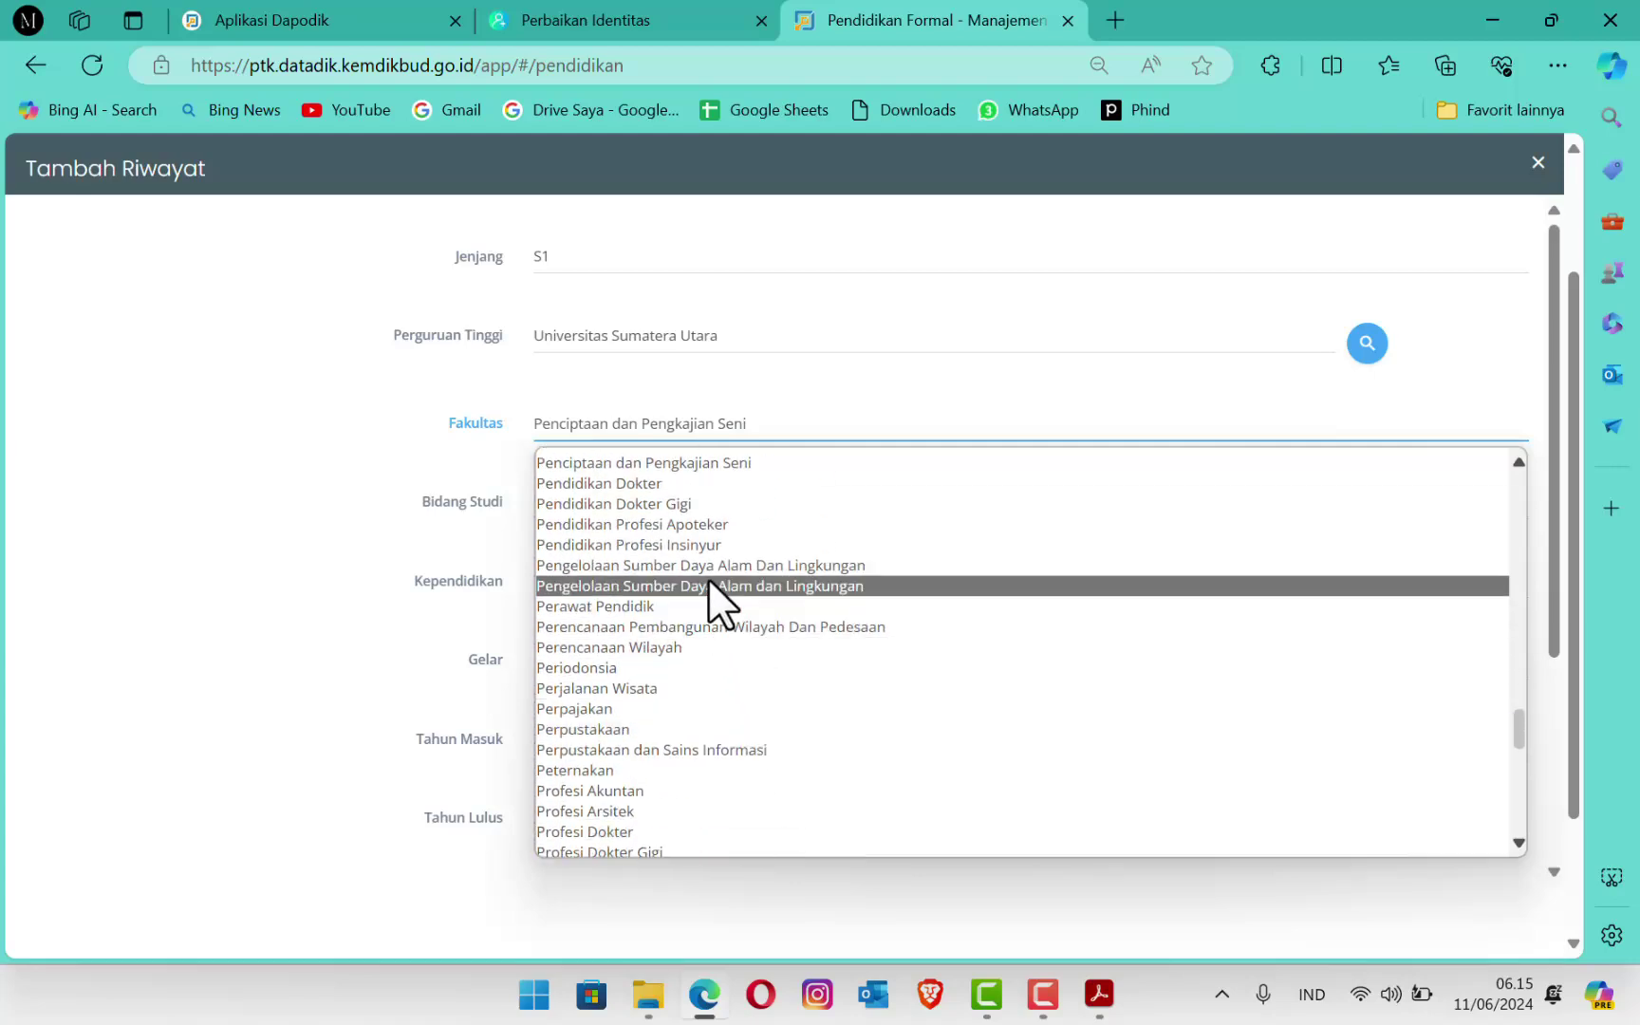
scroll(697, 683, "down", 10)
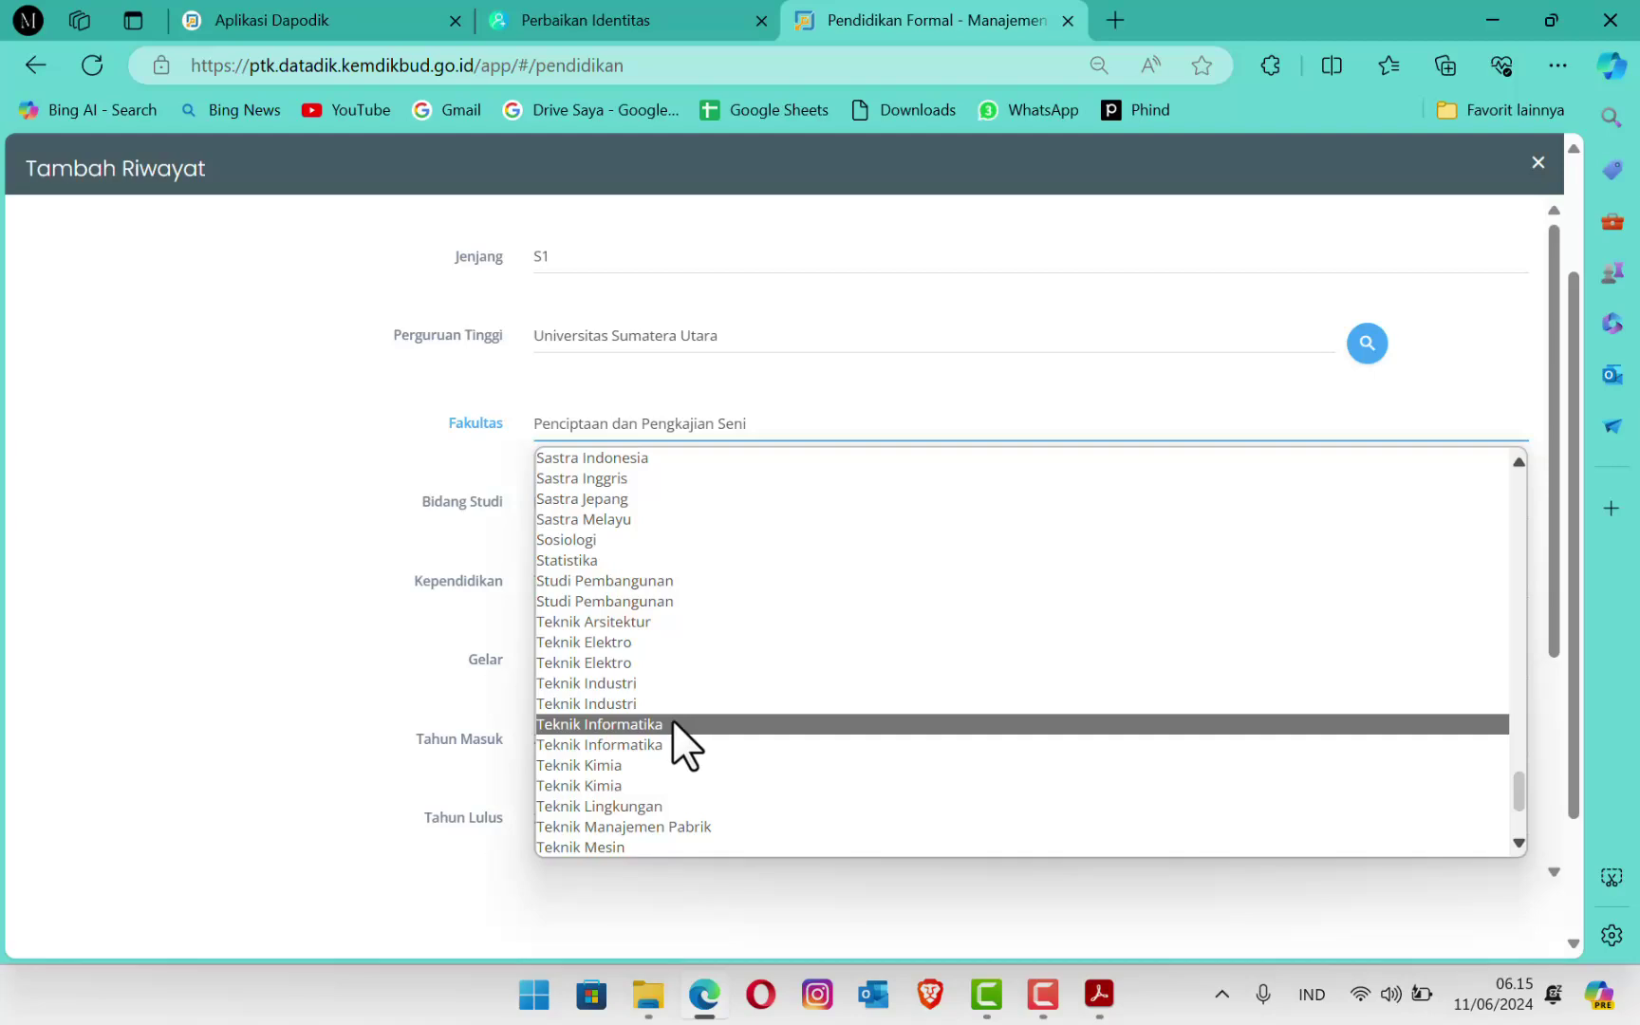
left_click(671, 723)
Step: Browse the Bidang Studi list for the computer-related field of study
left_click(611, 508)
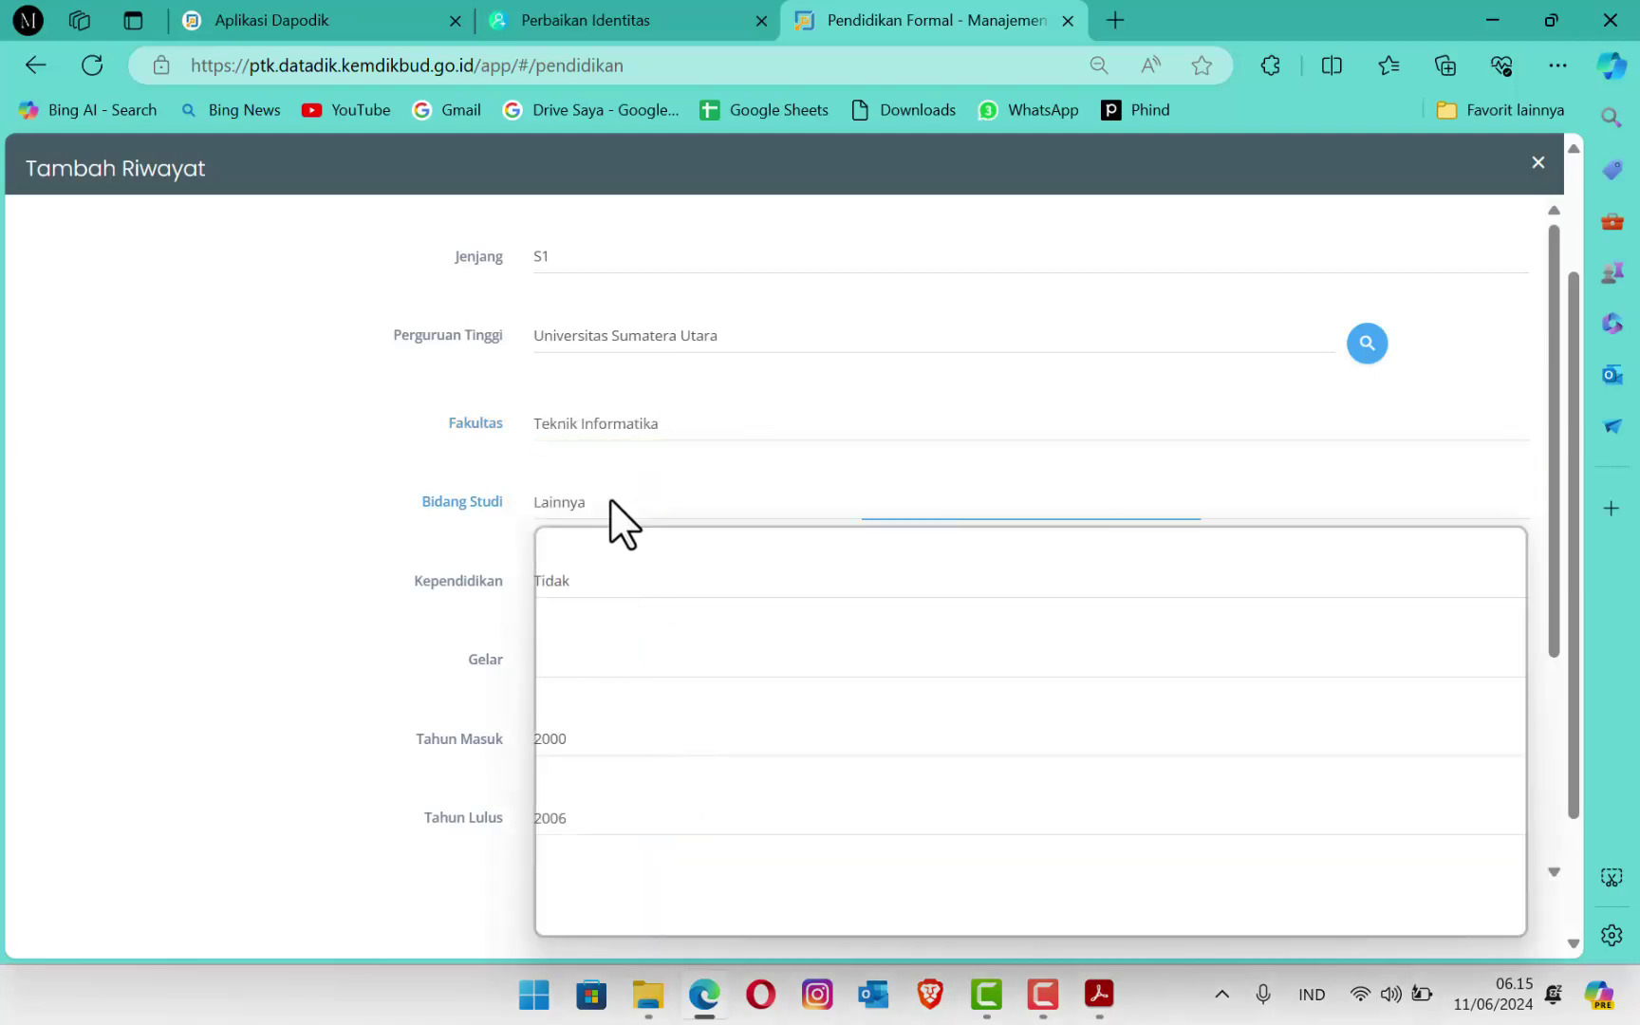
scroll(659, 665, "down", 5)
scroll(659, 713, "down", 6)
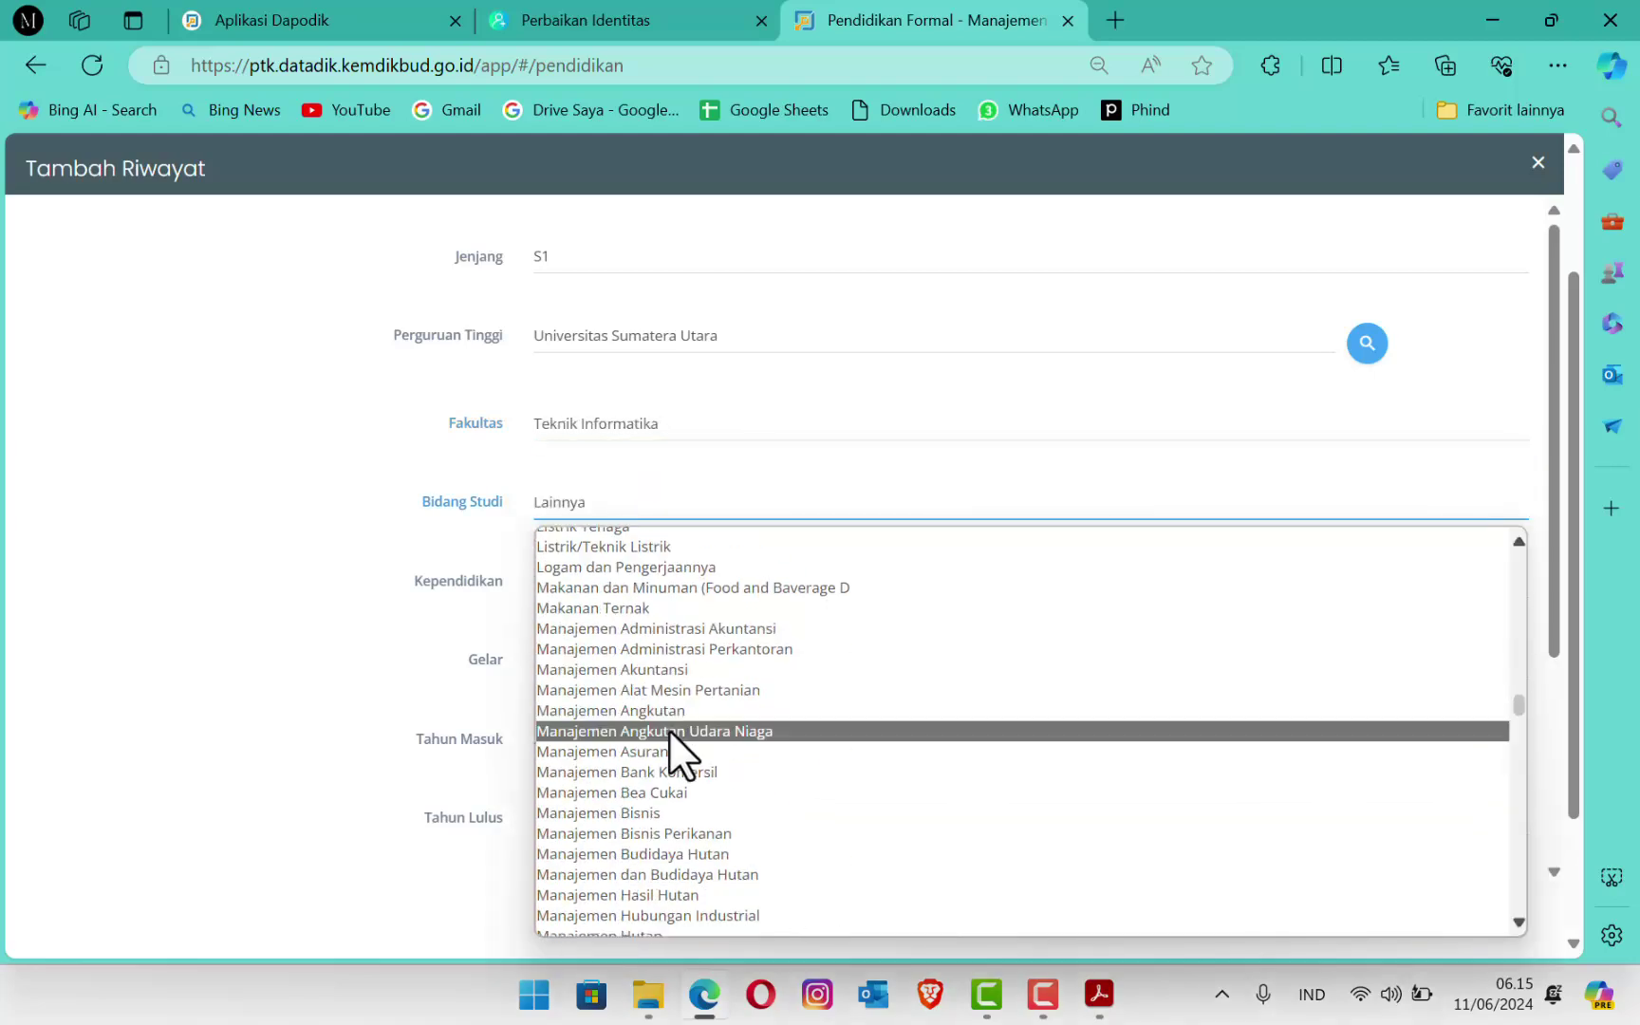
scroll(688, 765, "down", 6)
scroll(692, 772, "down", 10)
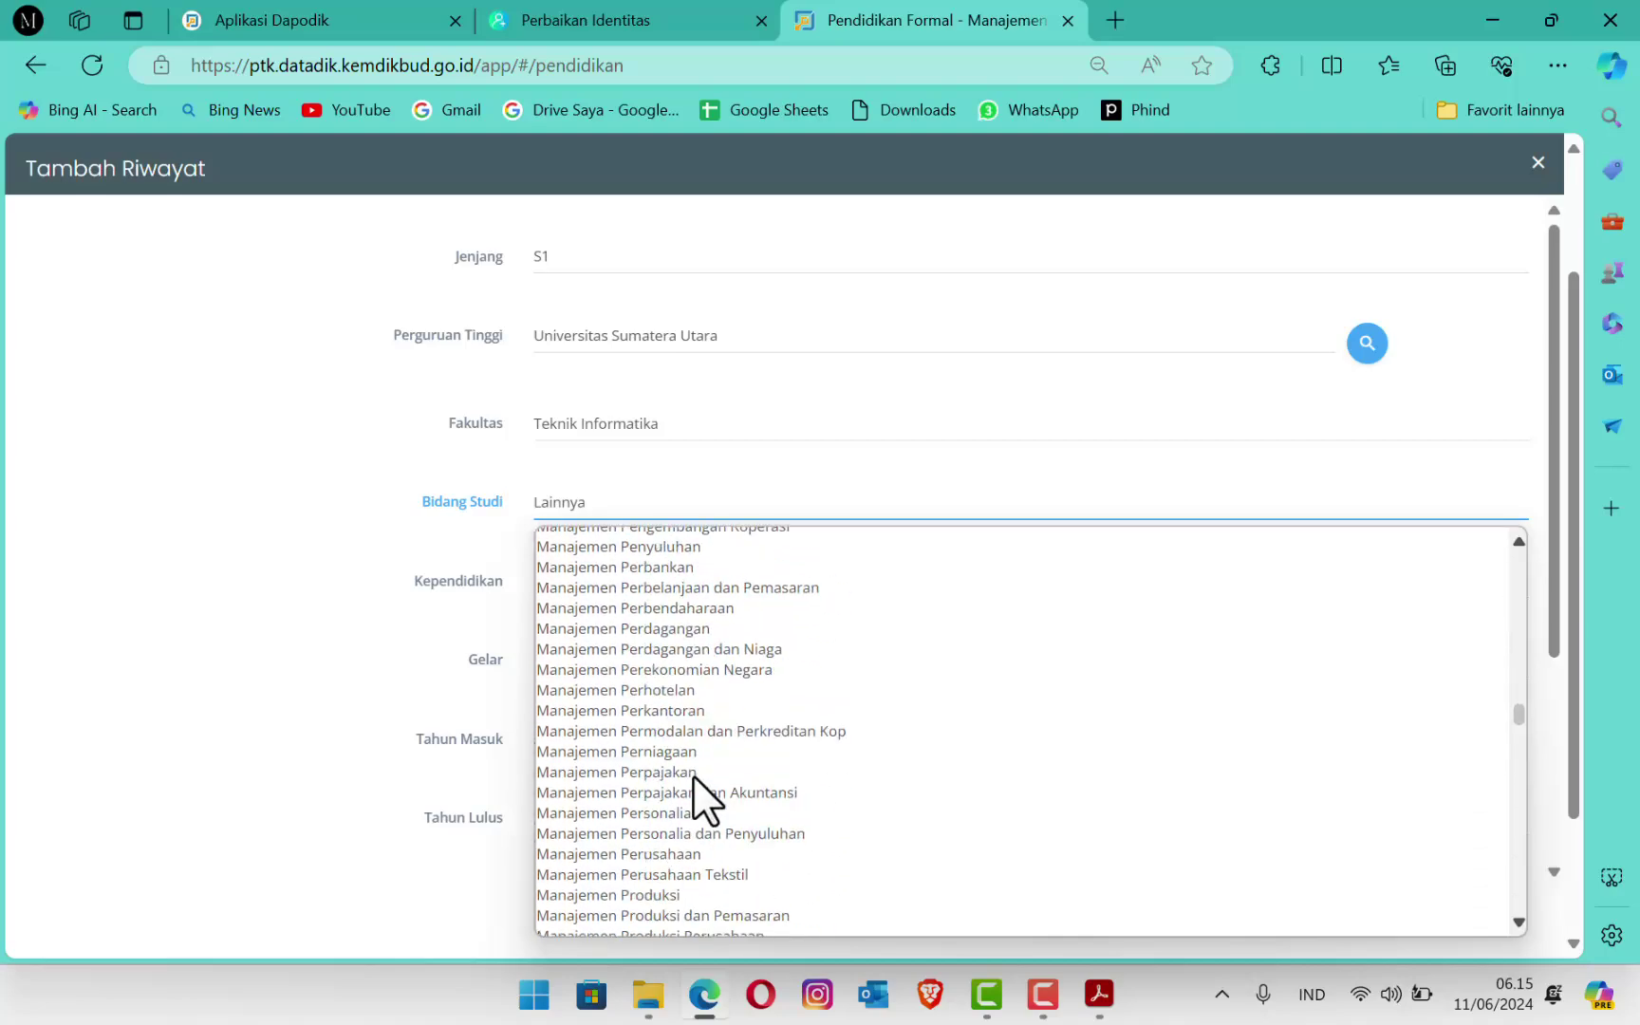
scroll(699, 738, "down", 15)
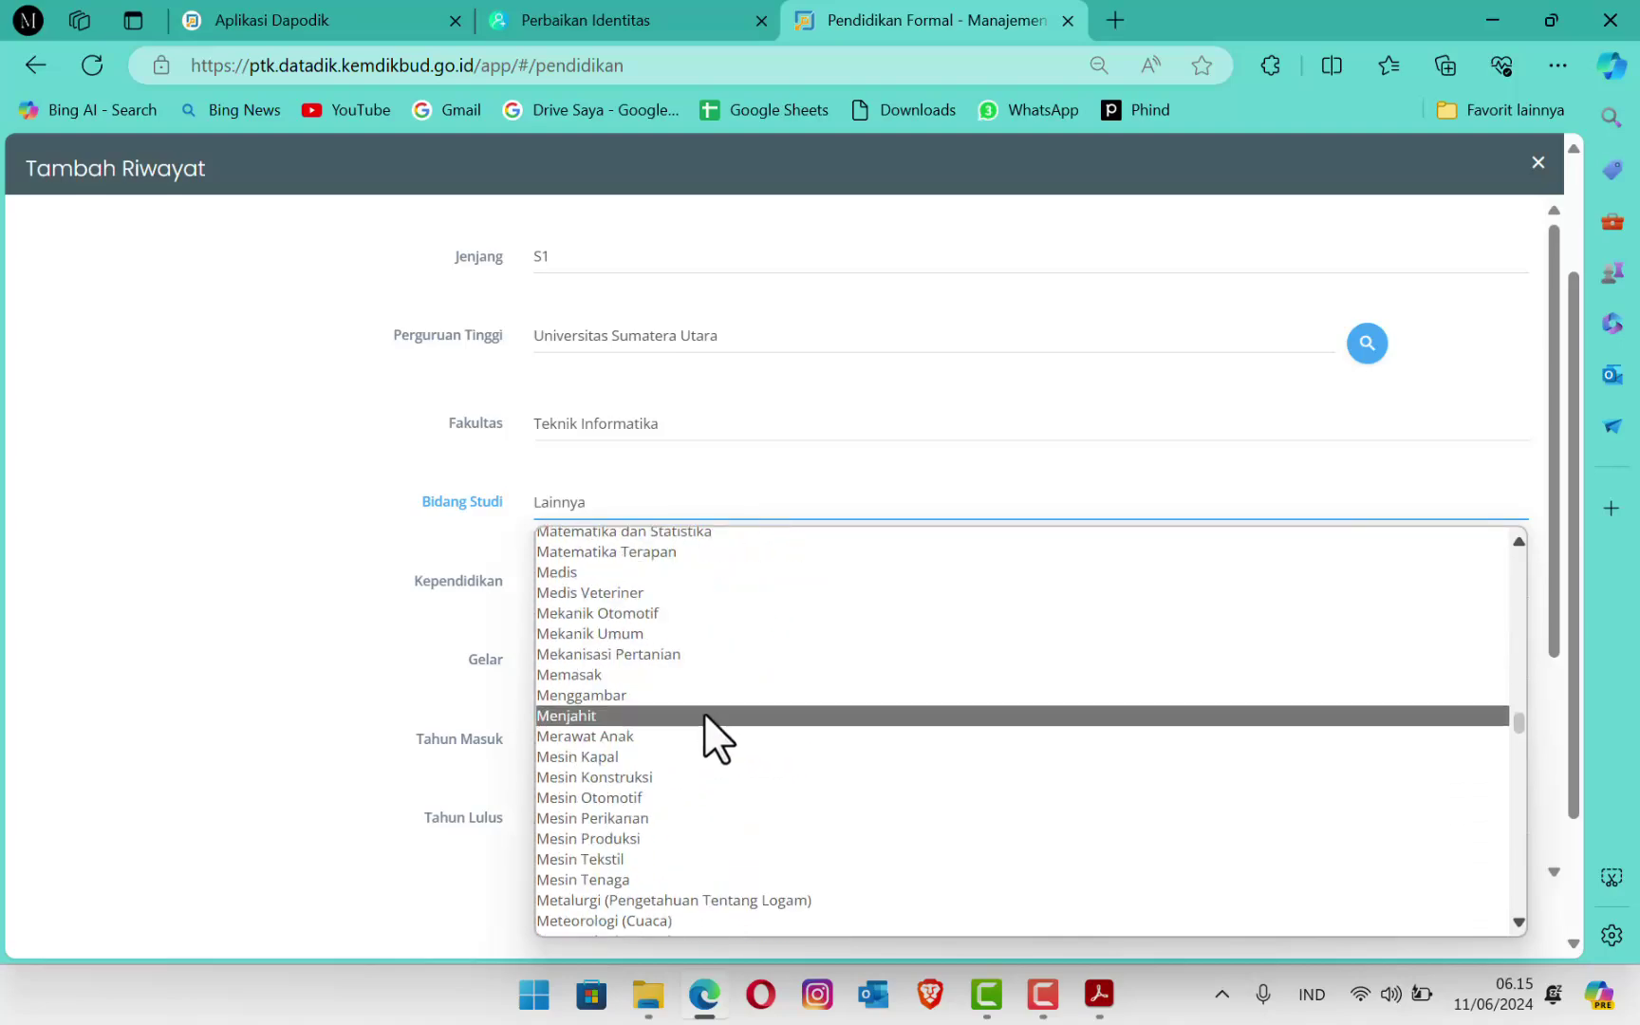
scroll(705, 727, "down", 15)
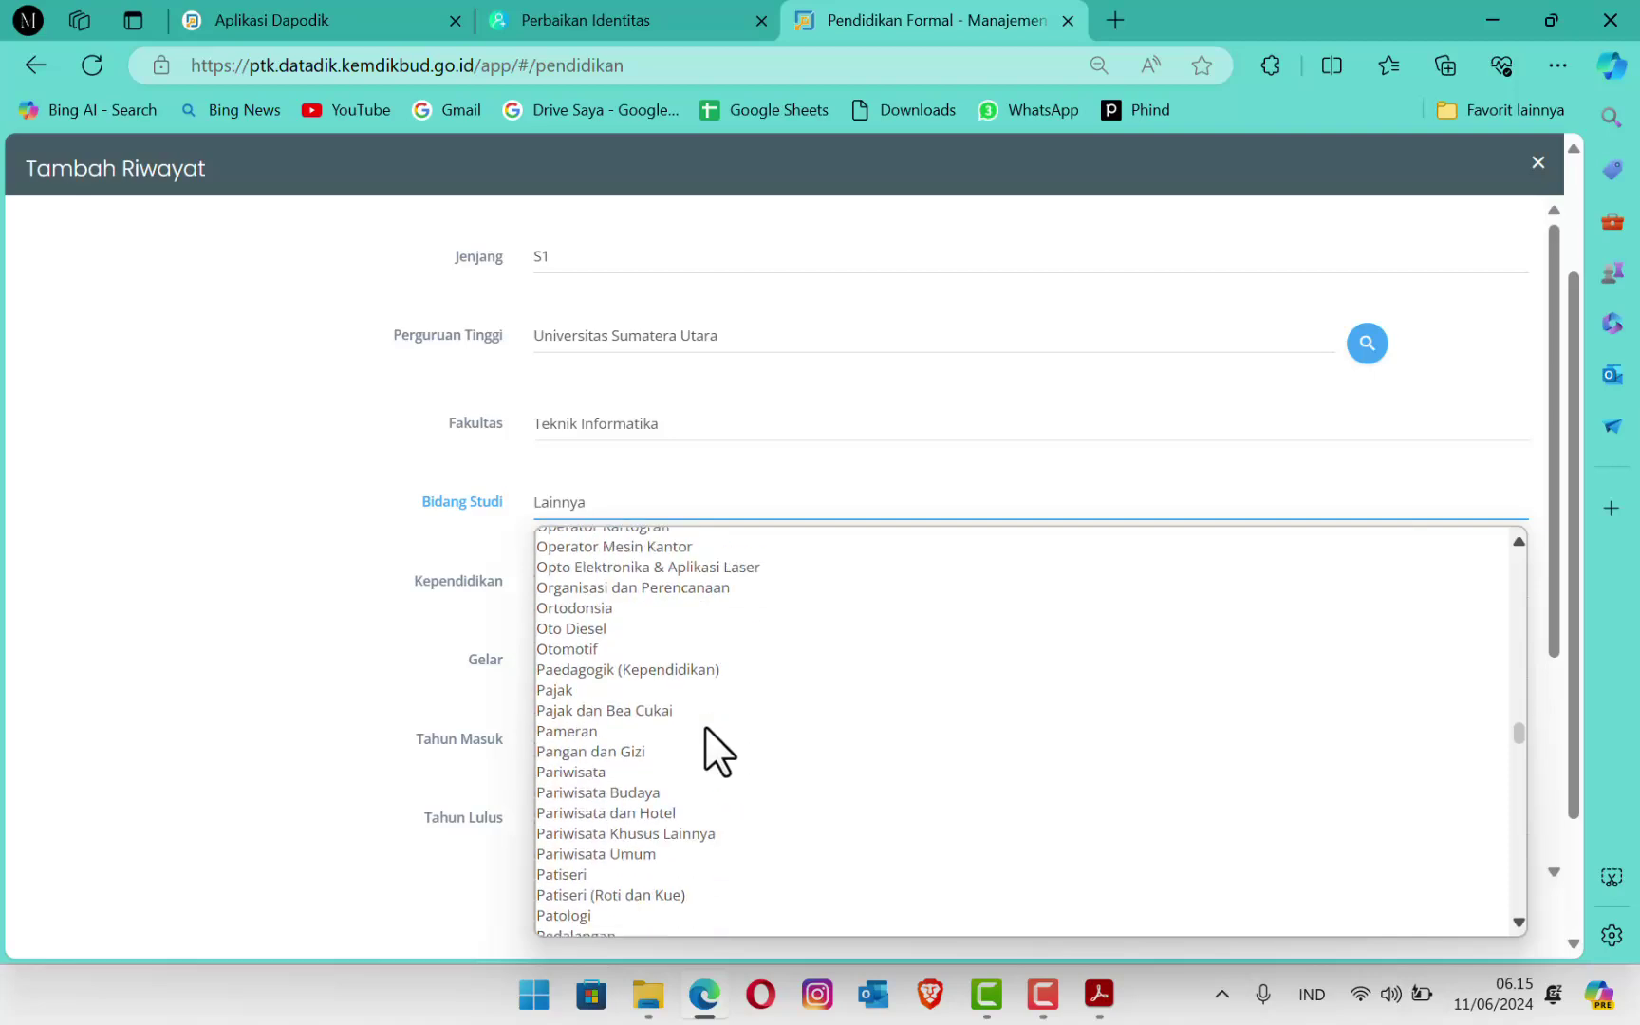
scroll(704, 728, "down", 15)
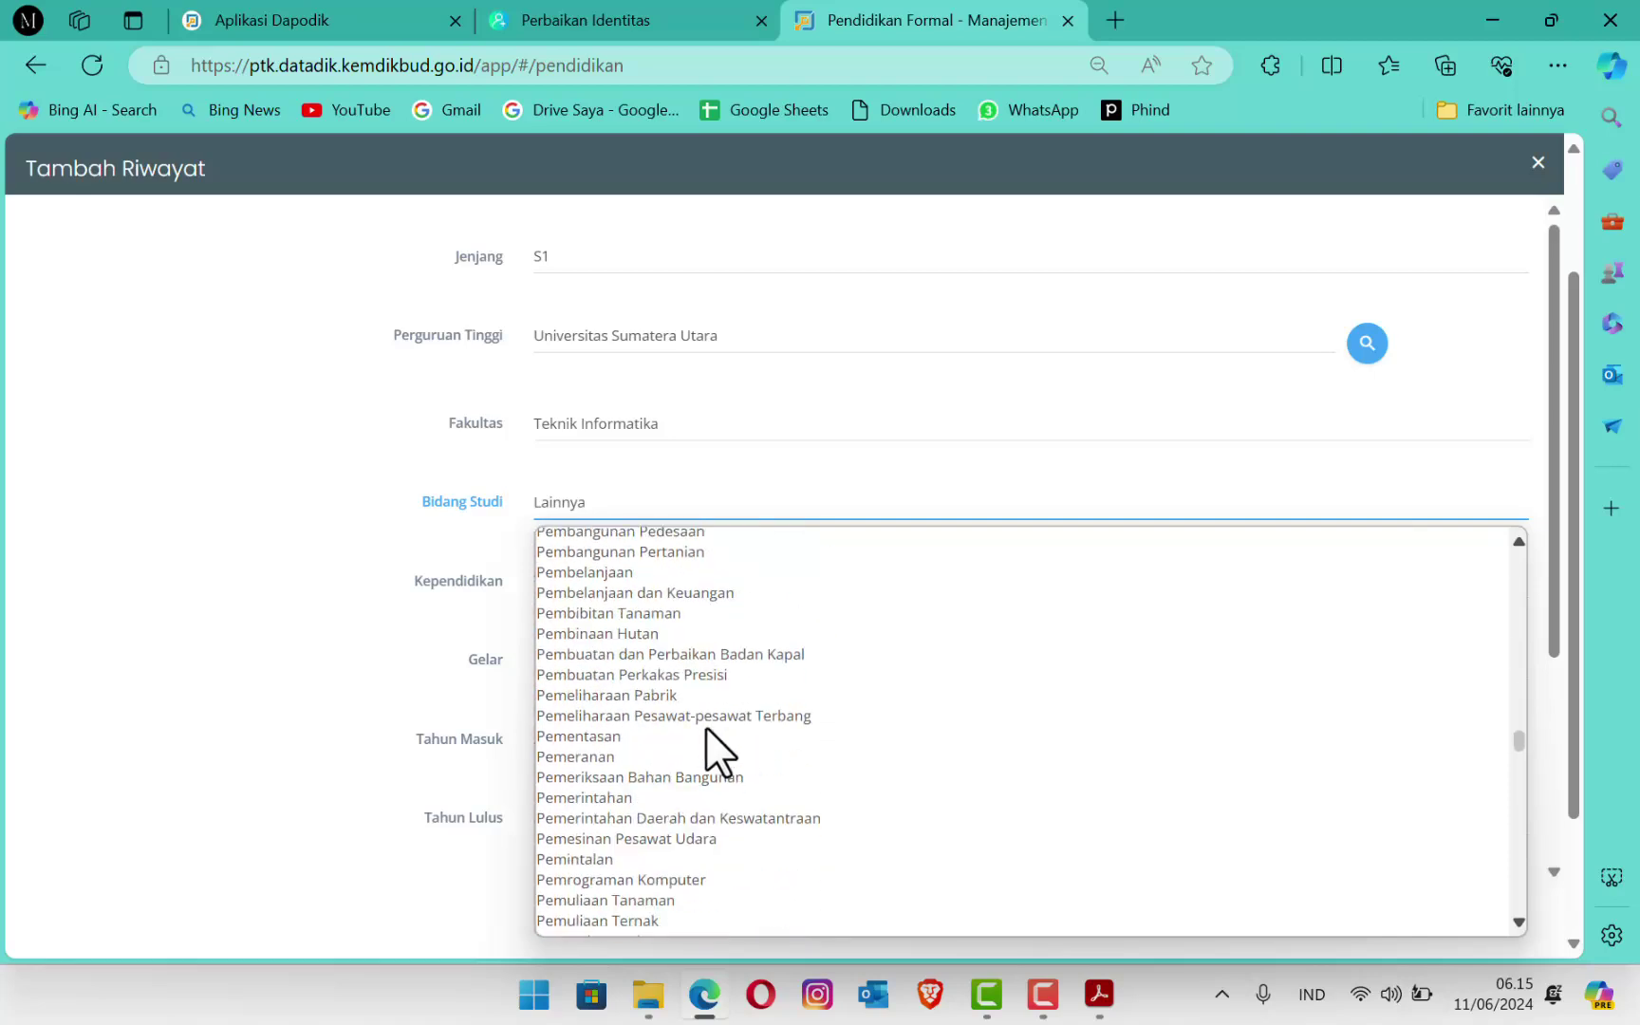
scroll(707, 736, "down", 15)
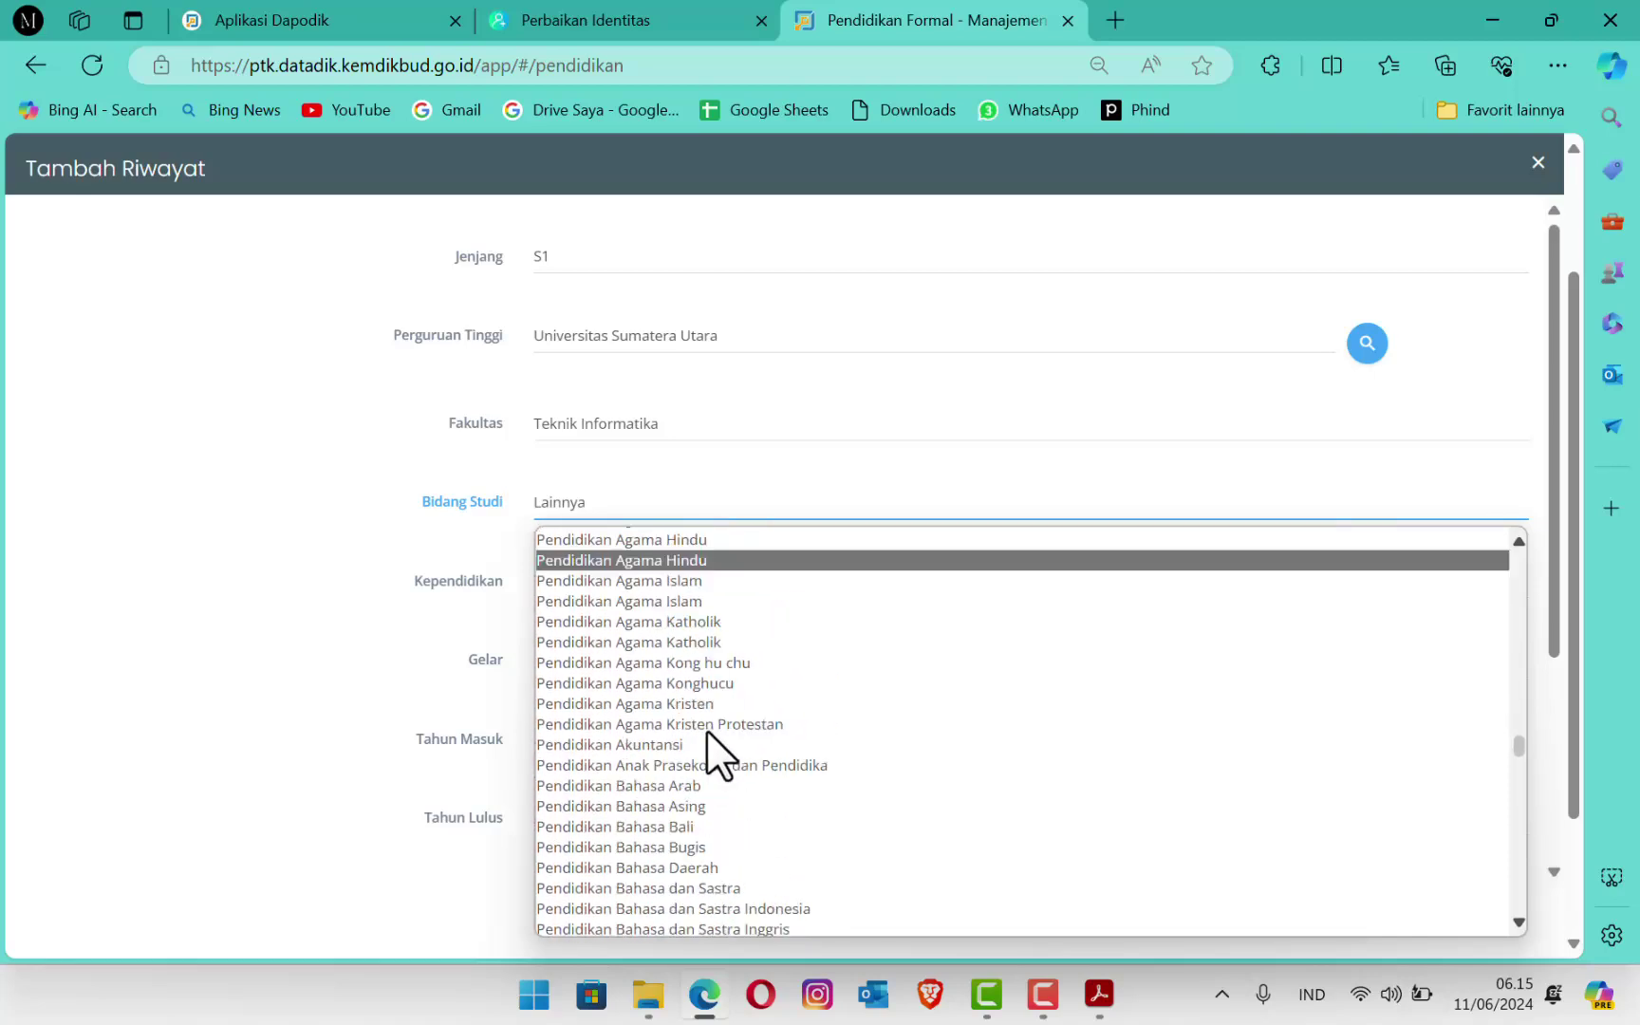
scroll(707, 732, "down", 15)
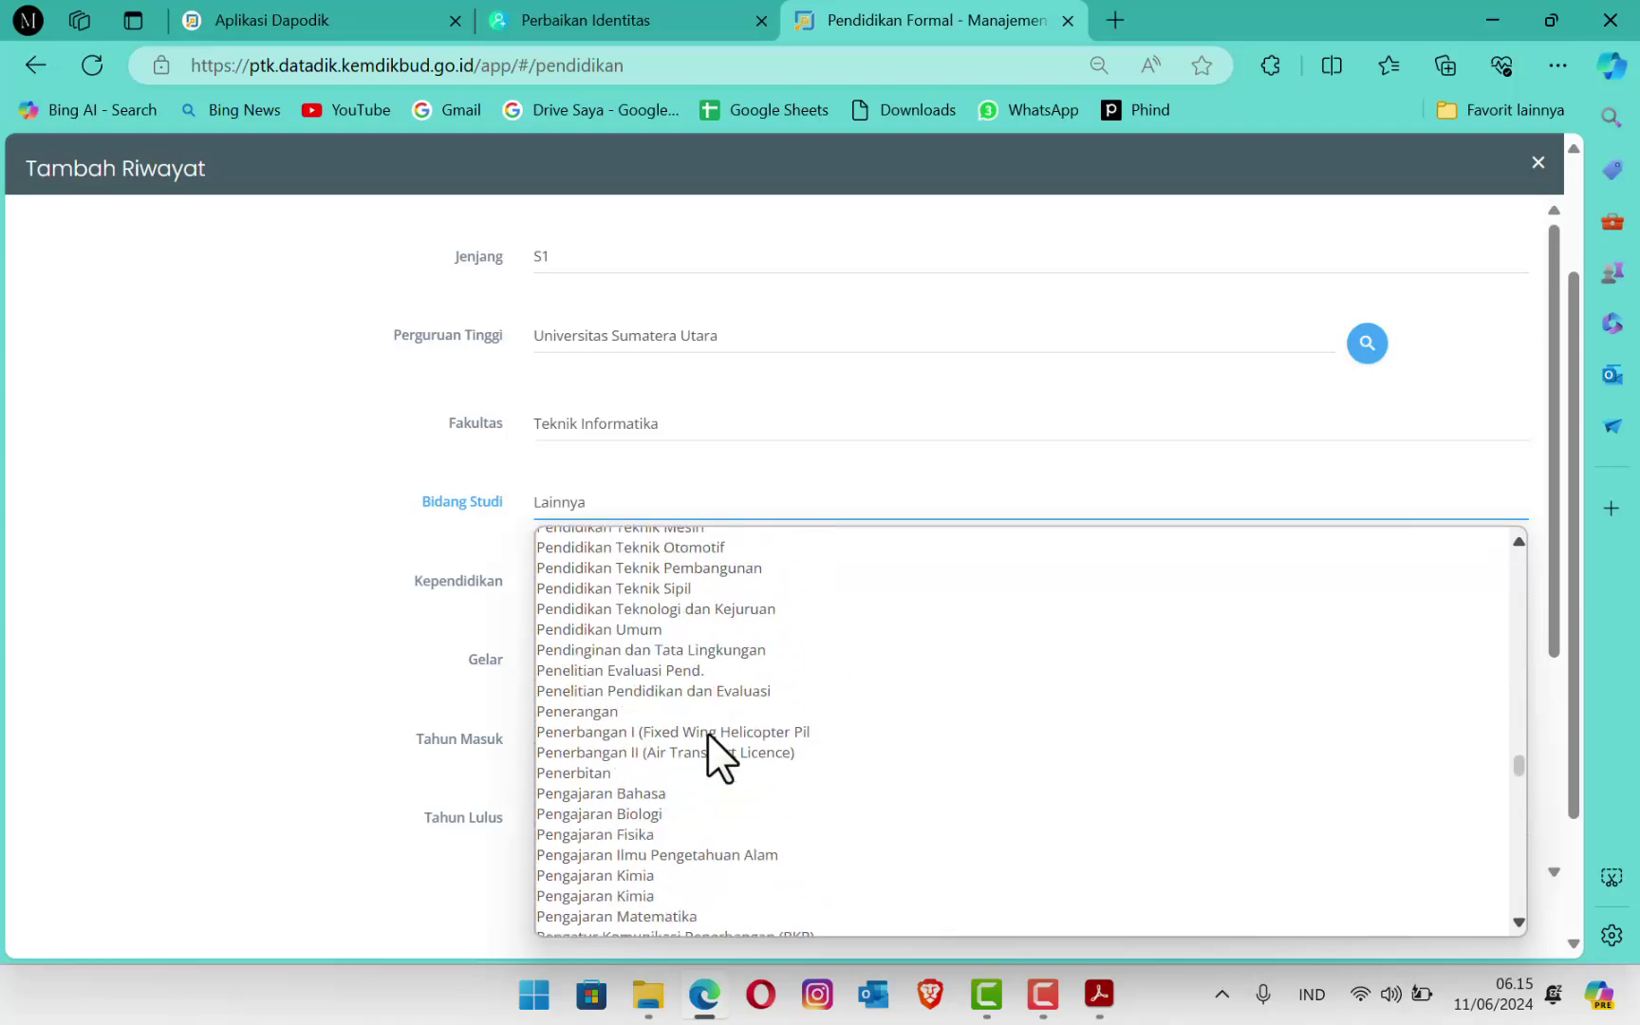
scroll(707, 732, "up", 2)
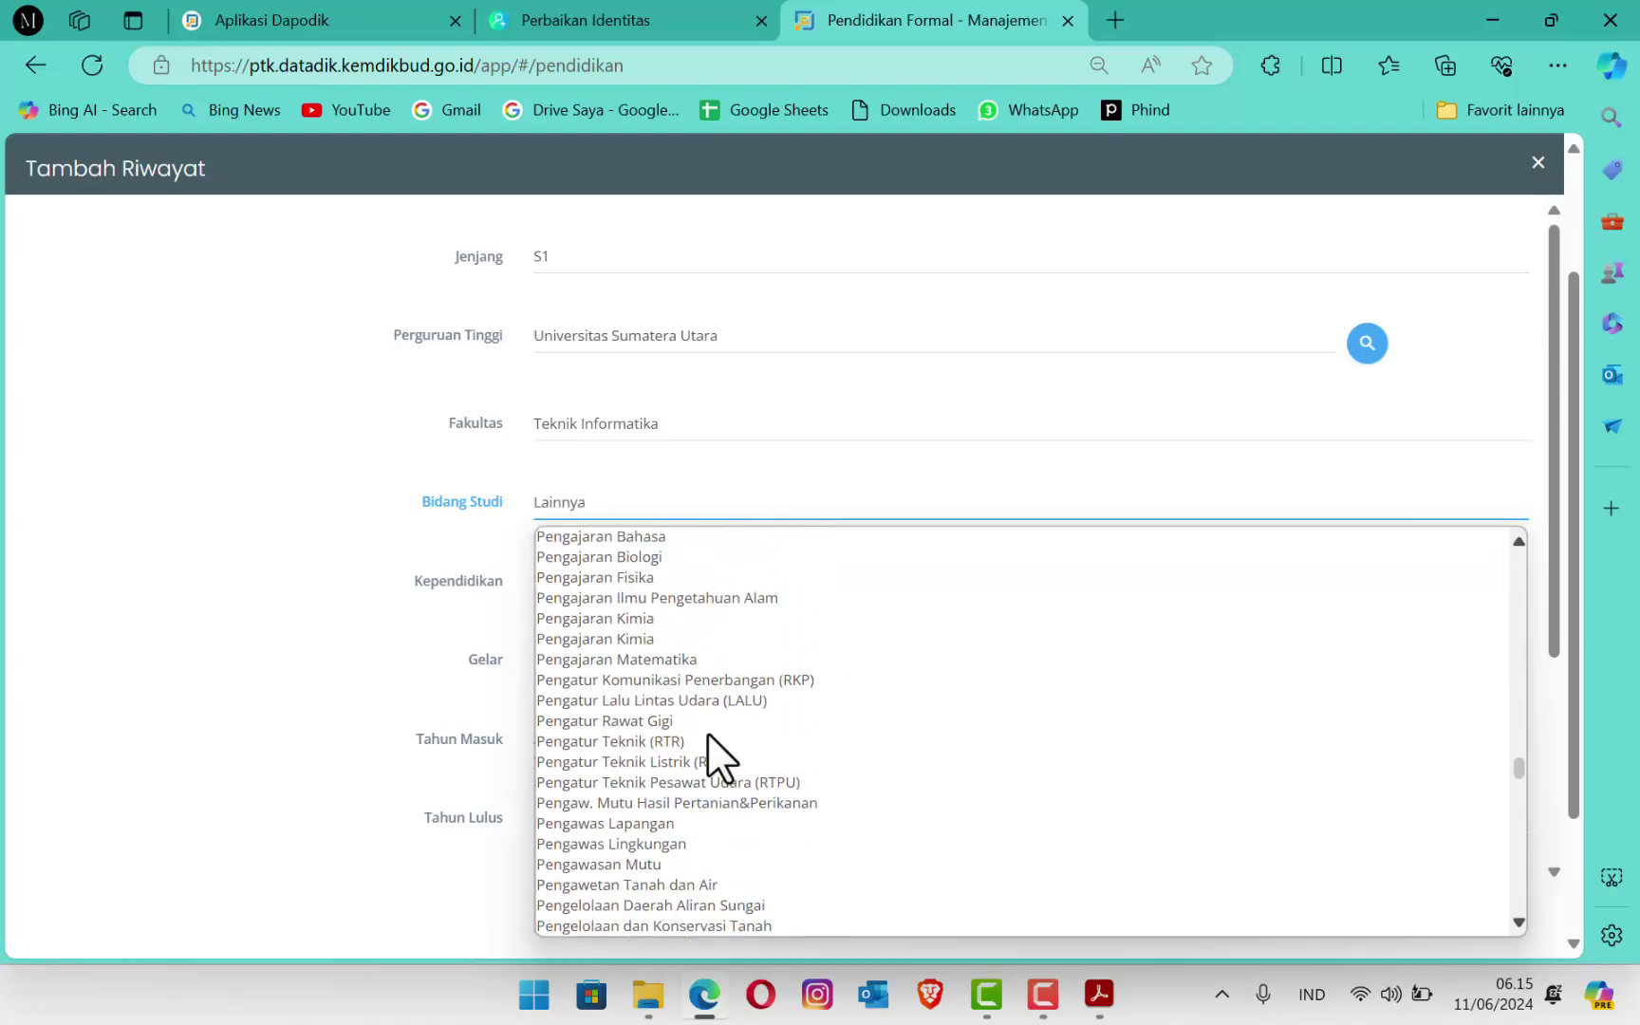
scroll(707, 732, "down", 5)
scroll(707, 732, "down", 4)
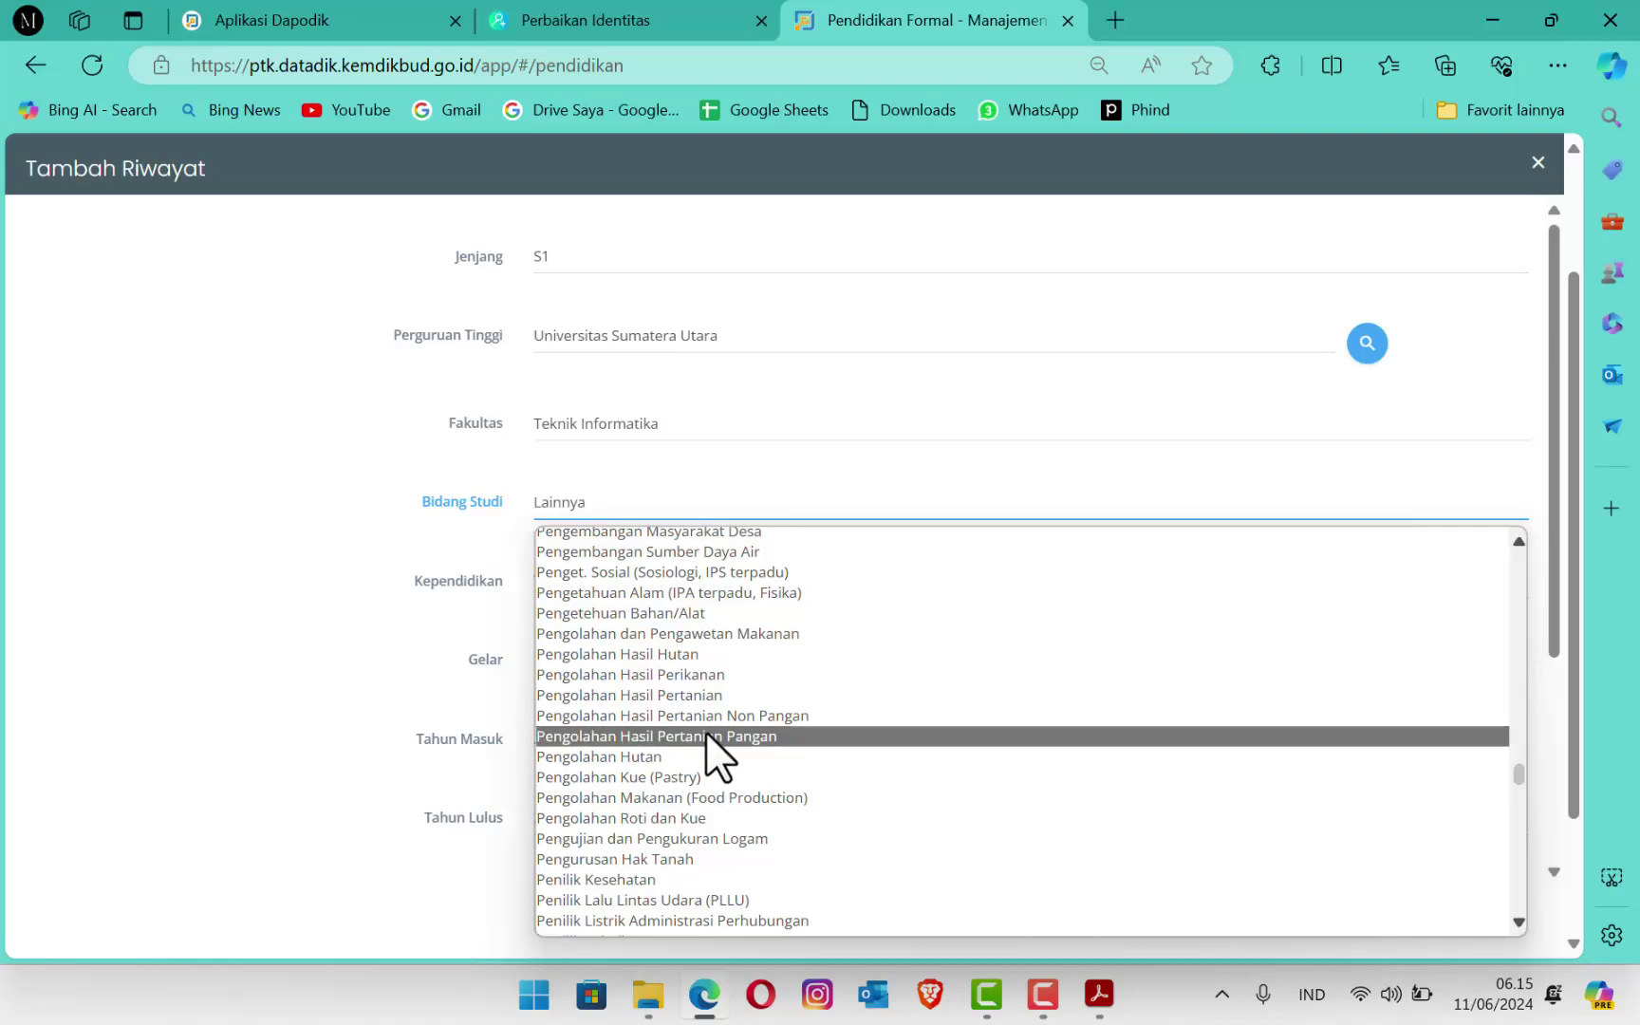
Step: Filter with 'komkop' and choose Manajemen Informatika dan Komputer as the Bidang Studi
type("komkop")
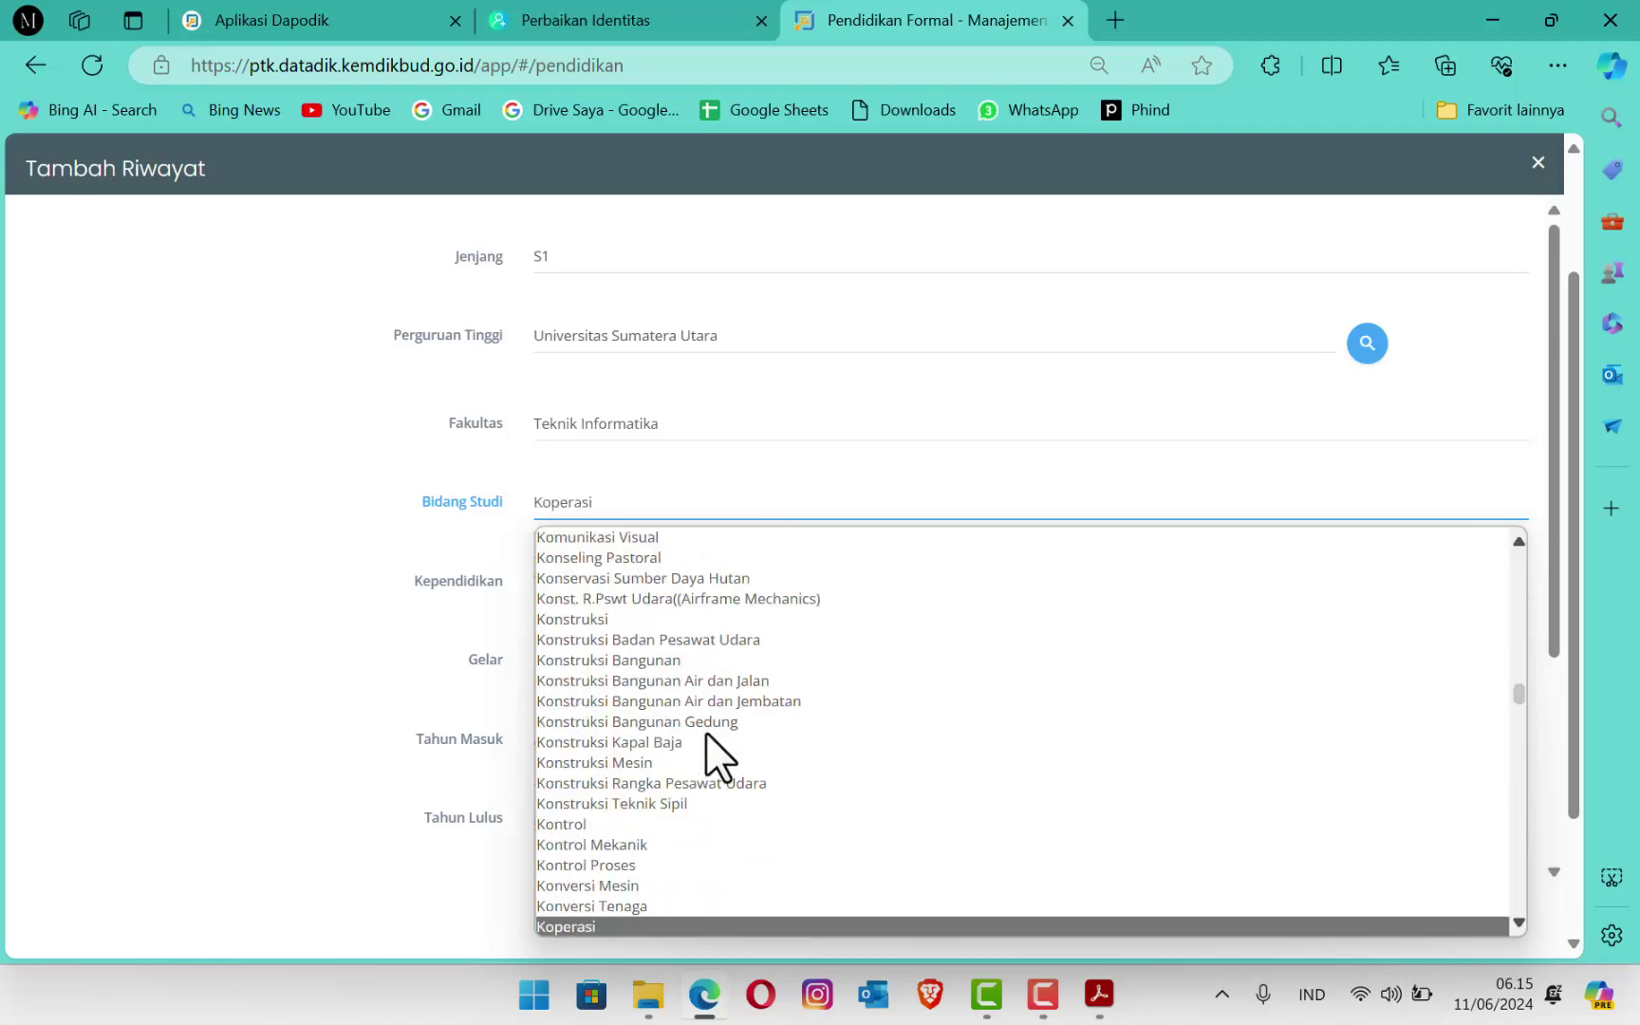
scroll(648, 693, "down", 4)
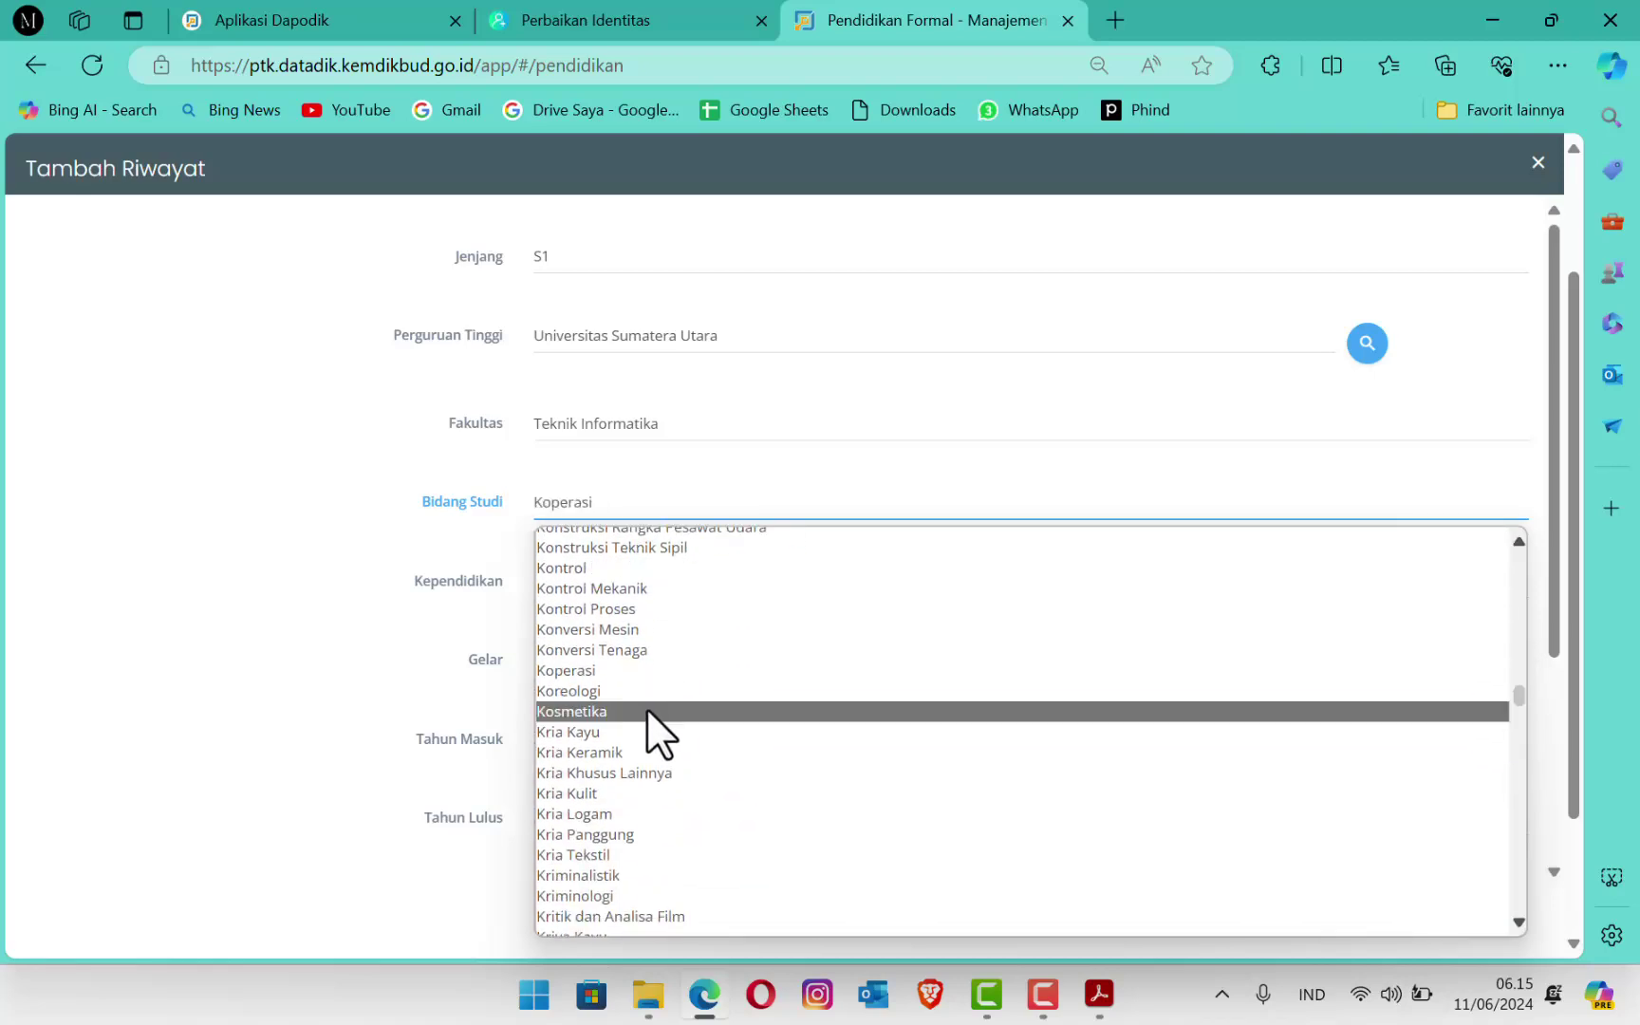
scroll(633, 687, "up", 8)
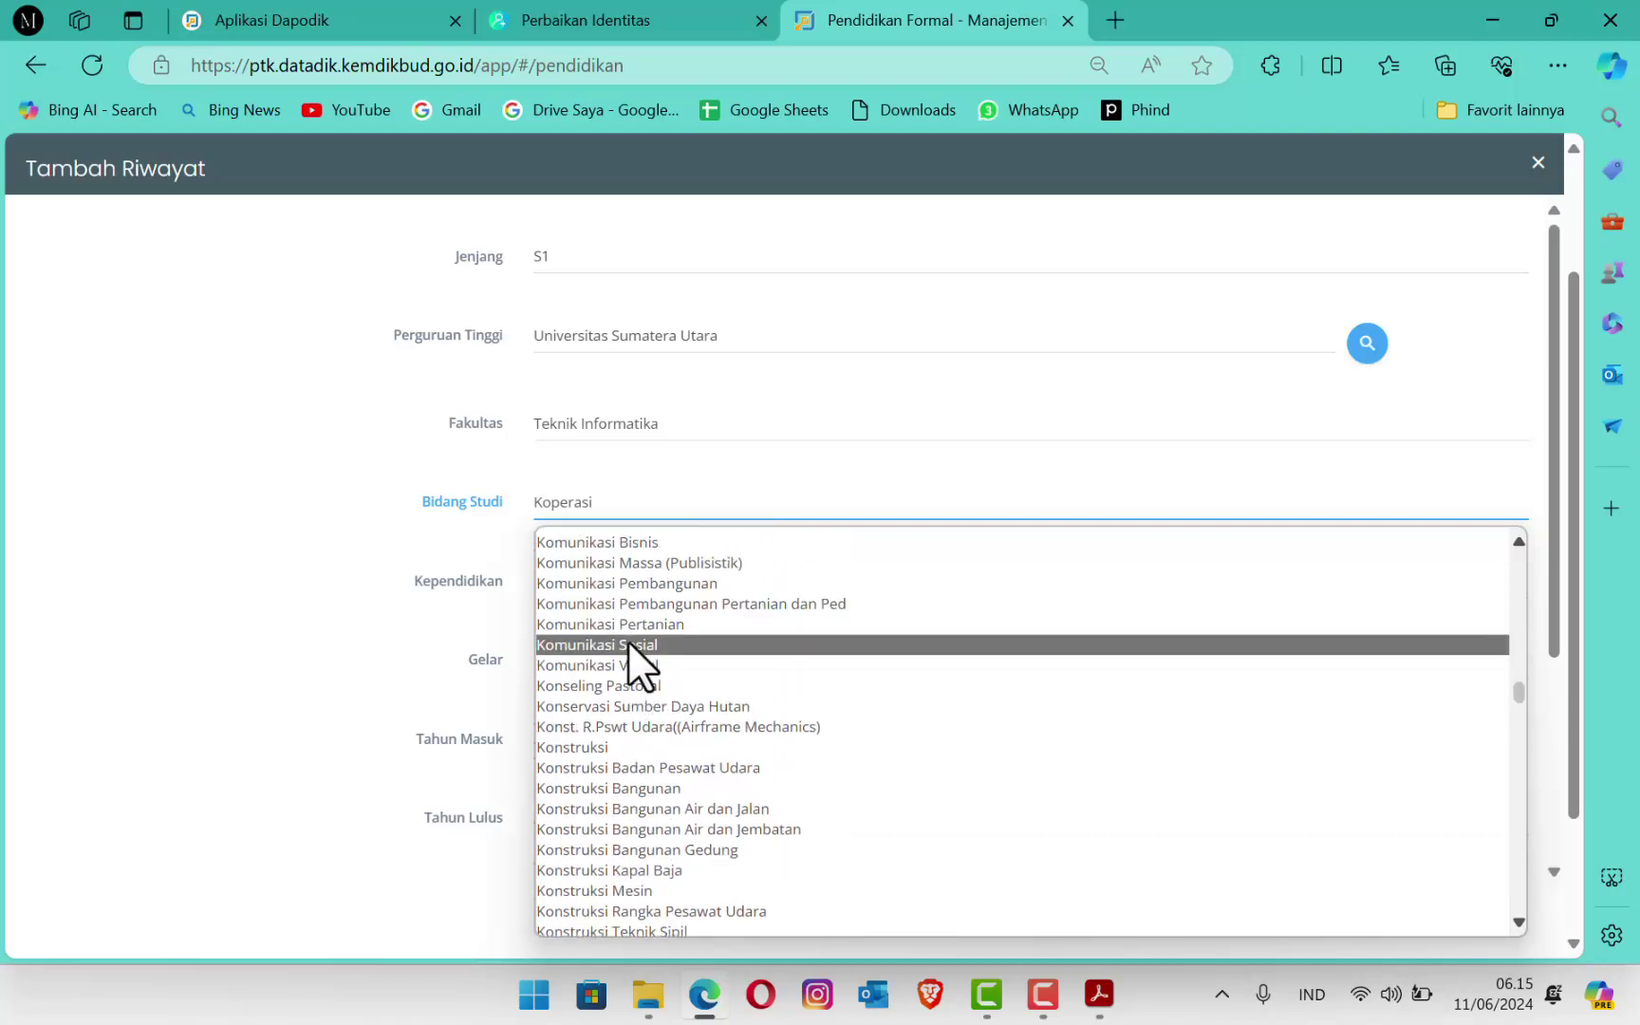
scroll(626, 583, "up", 4)
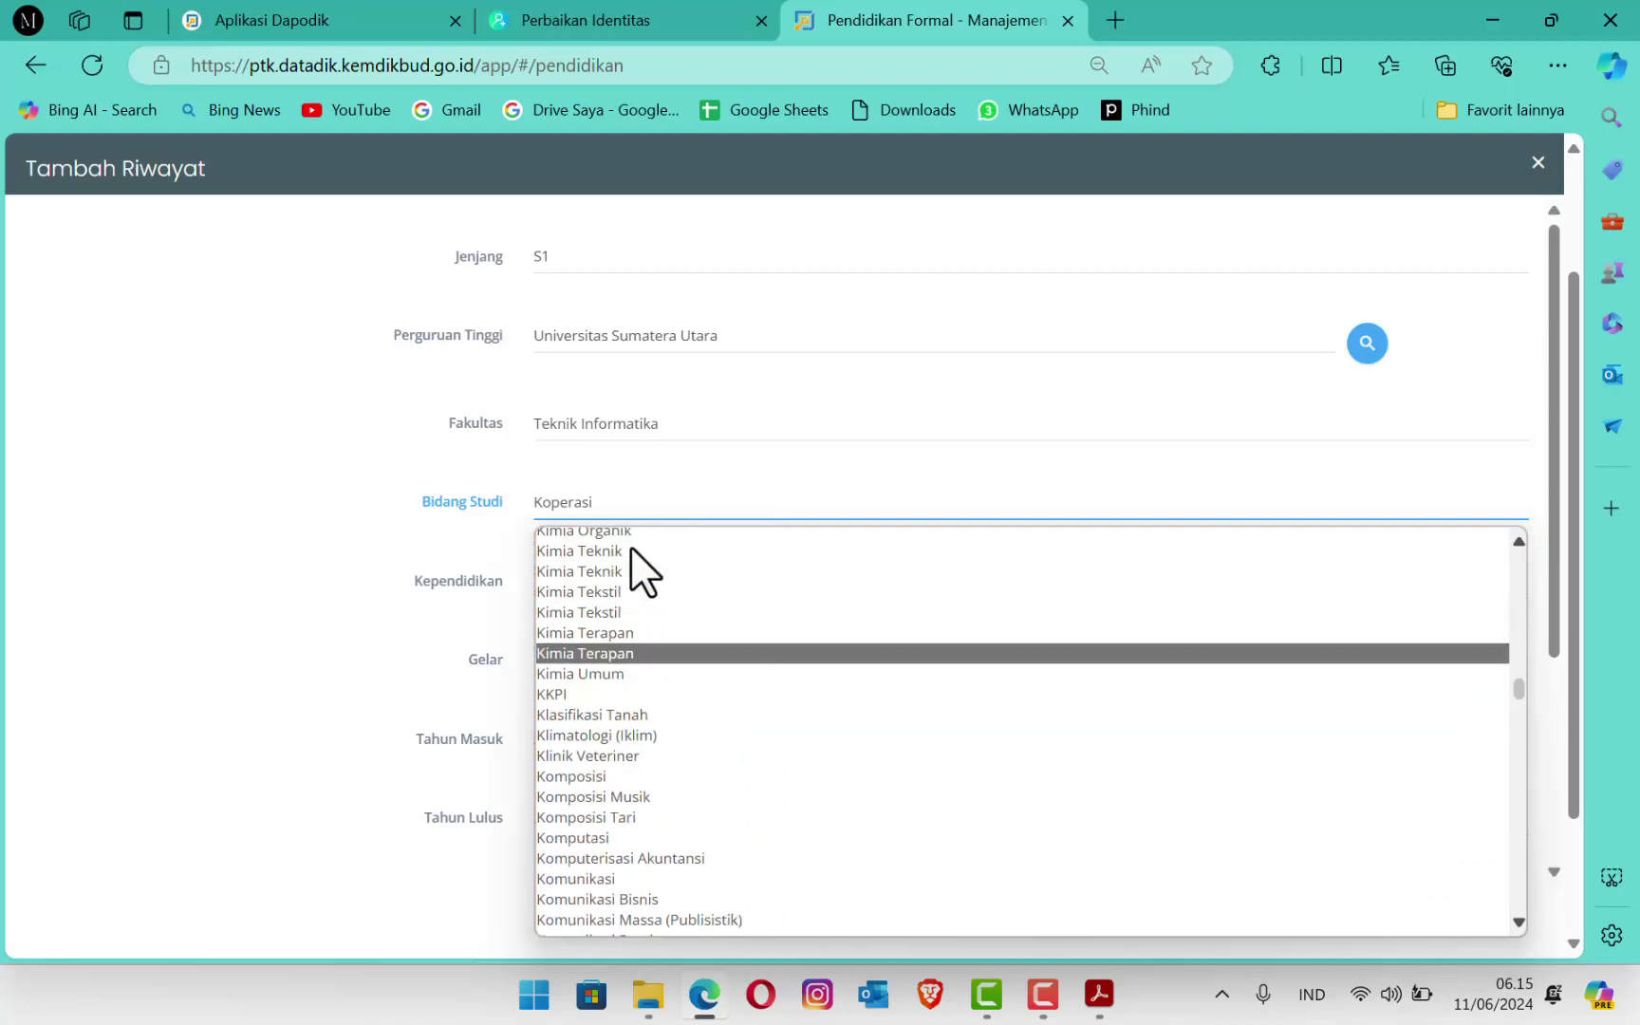
scroll(652, 608, "up", 6)
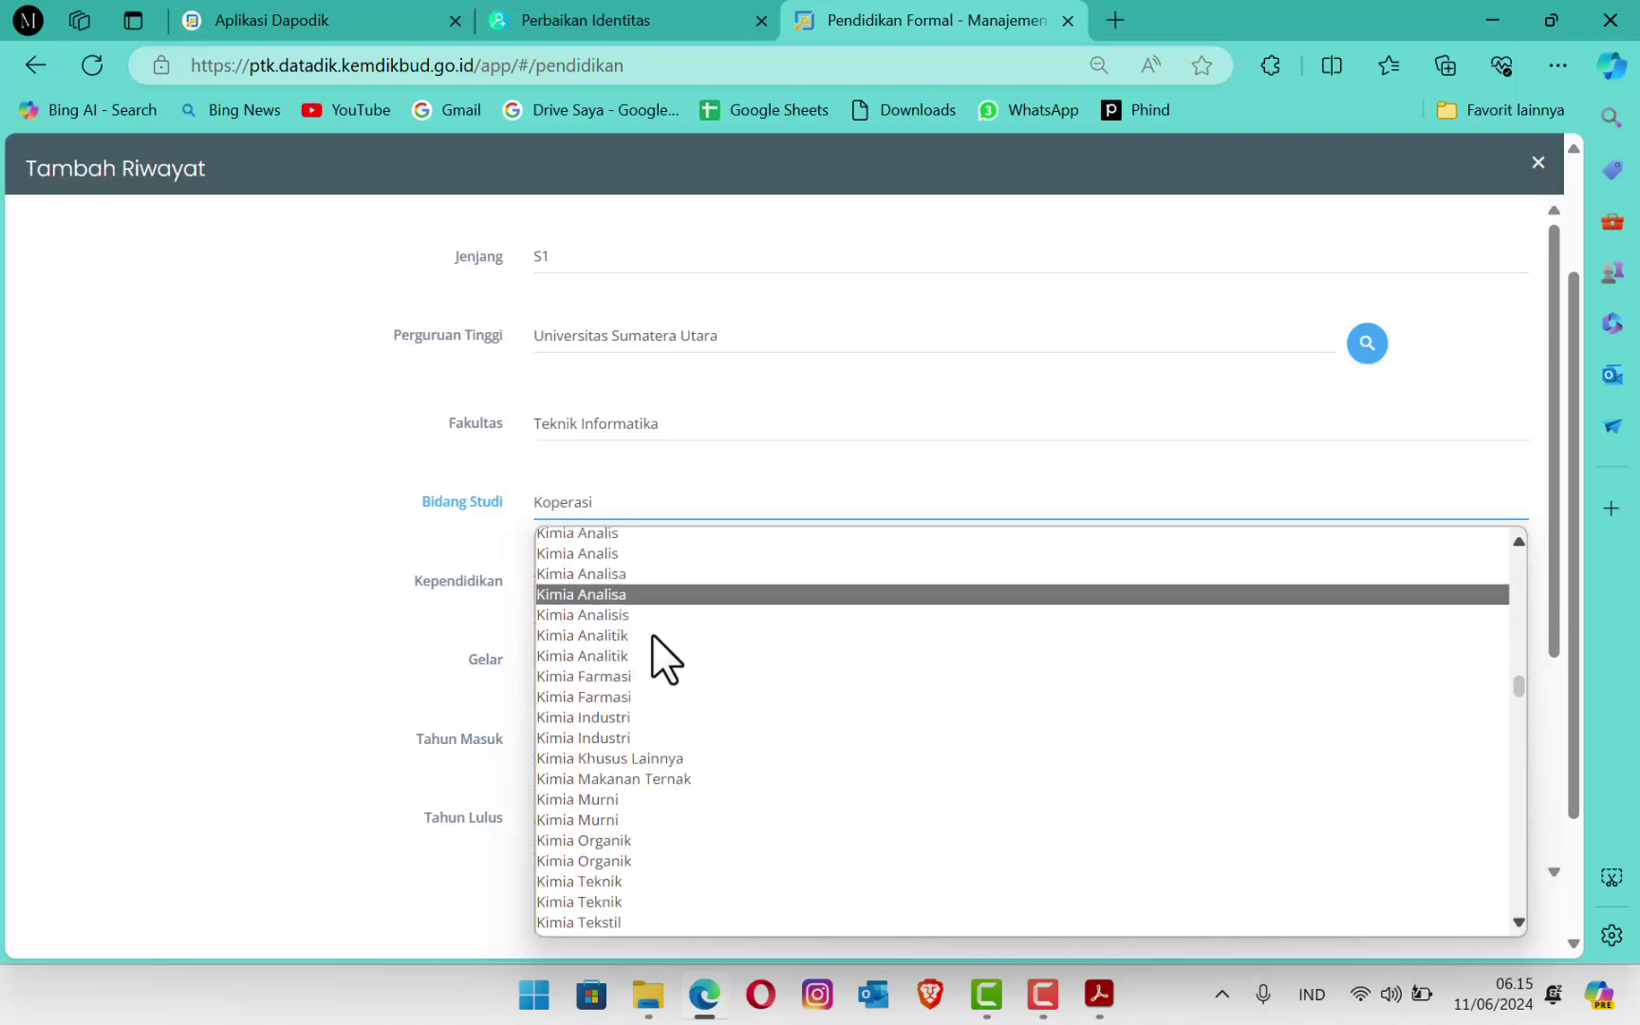
scroll(654, 653, "down", 12)
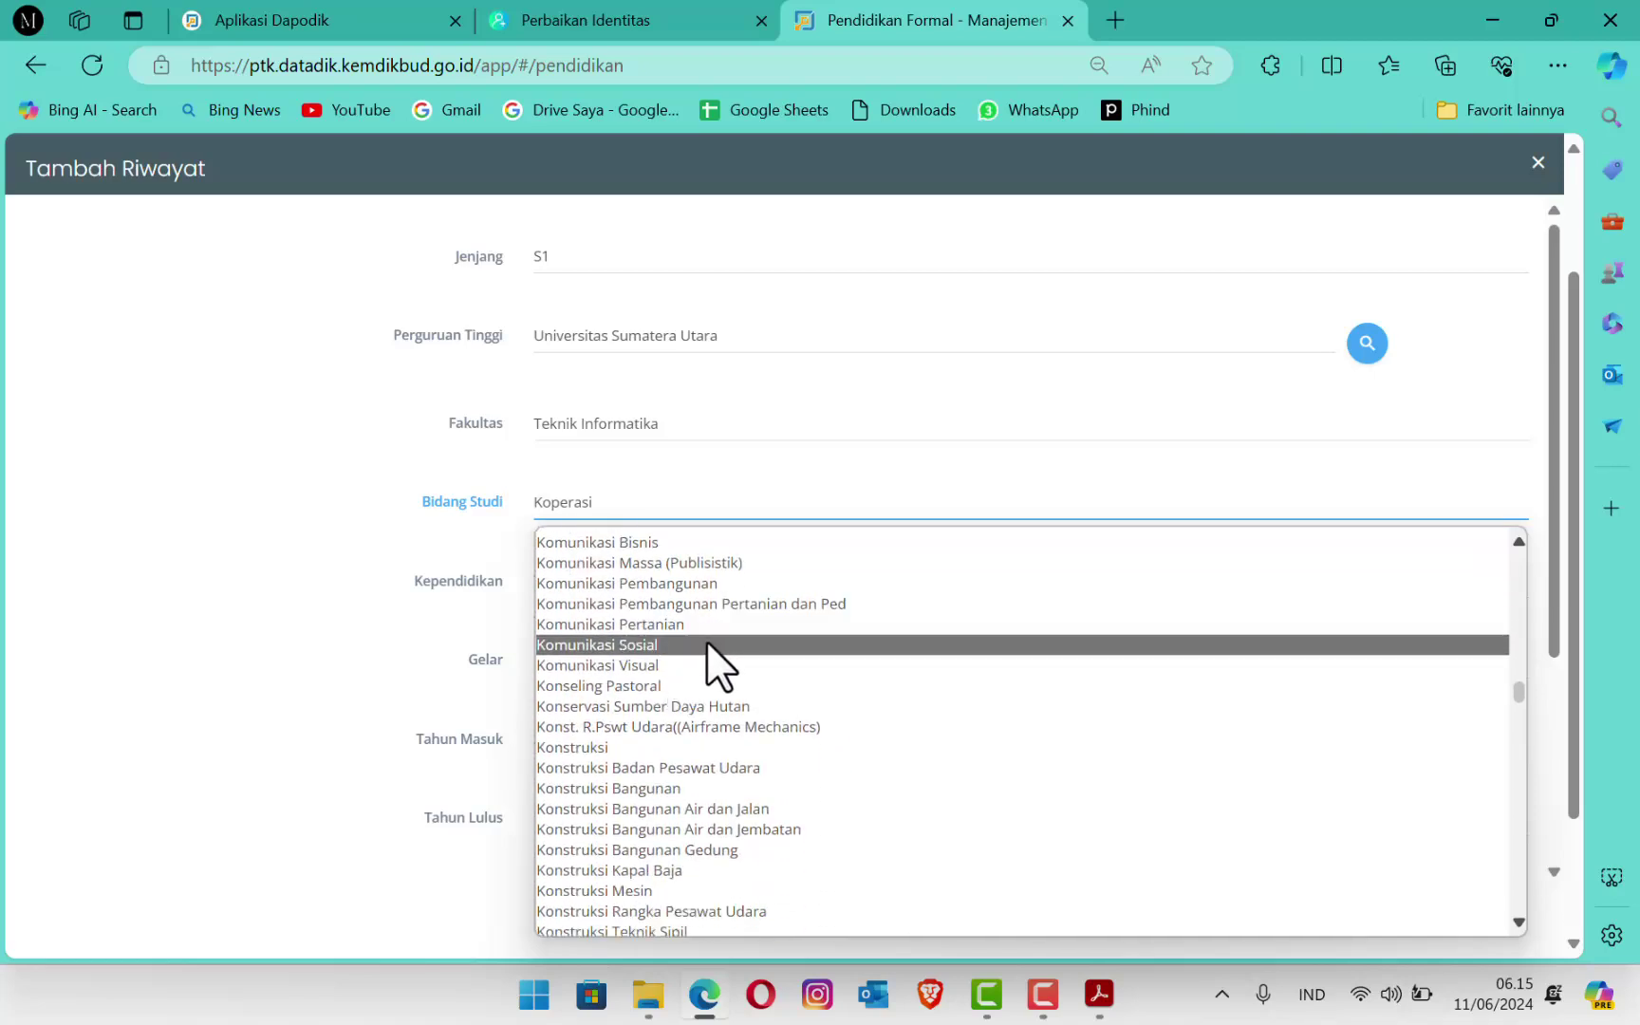
scroll(718, 636, "down", 4)
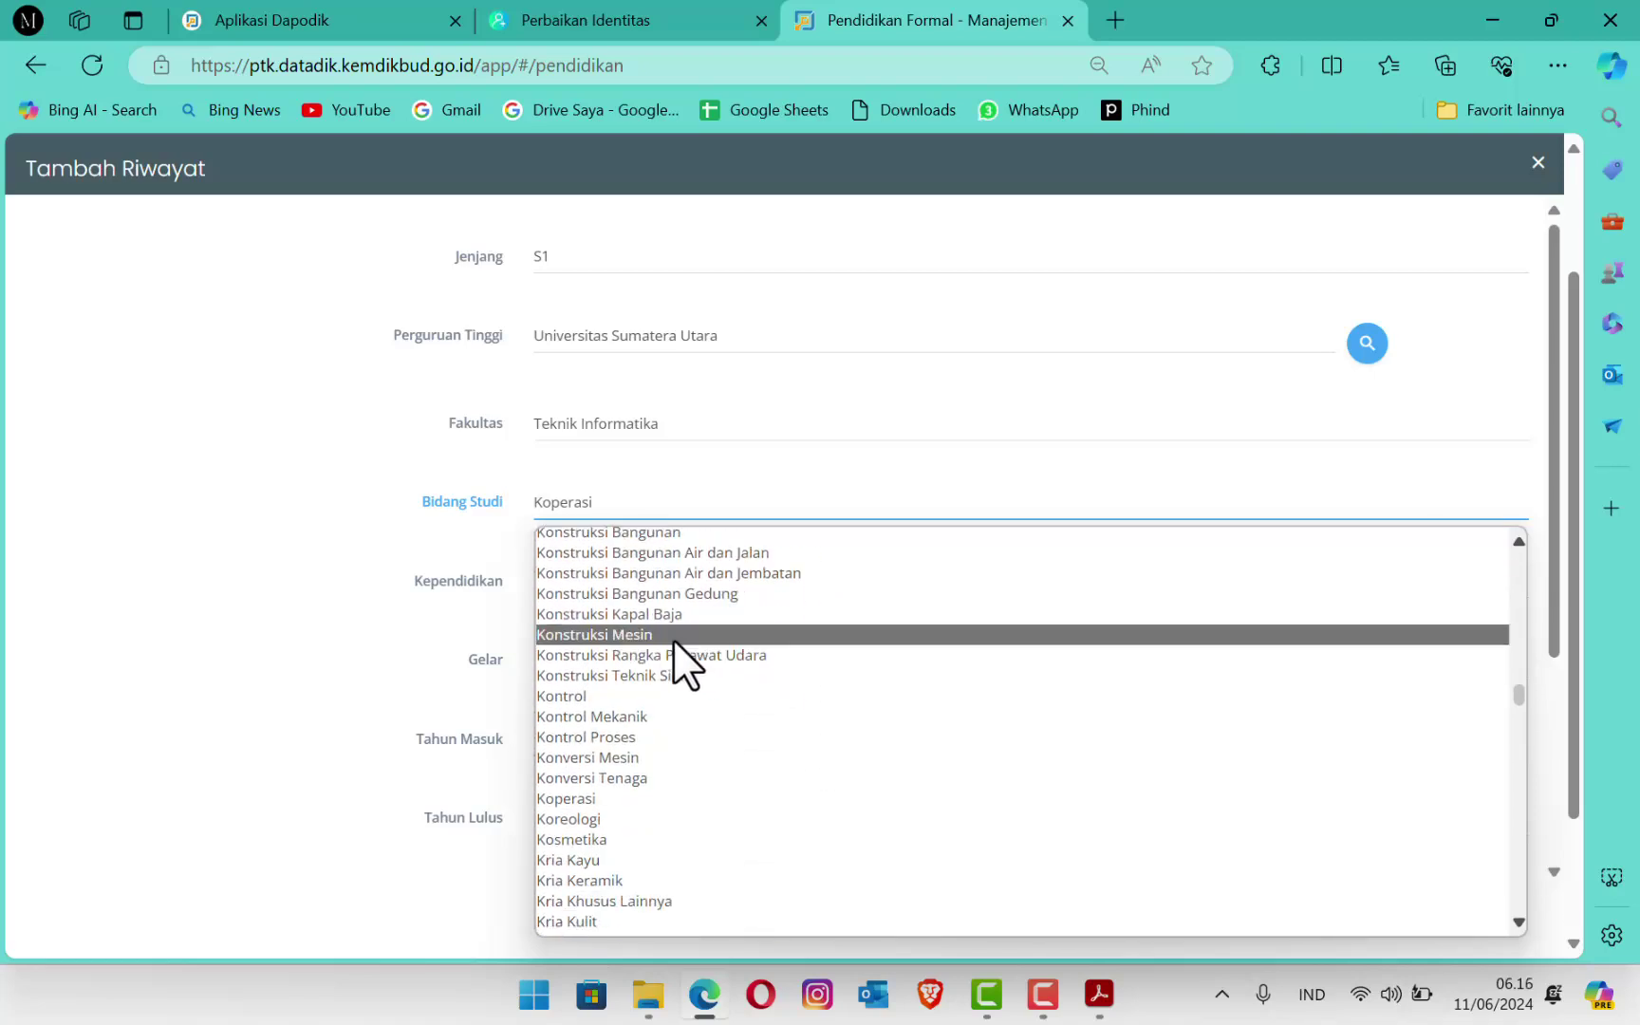
scroll(680, 674, "down", 12)
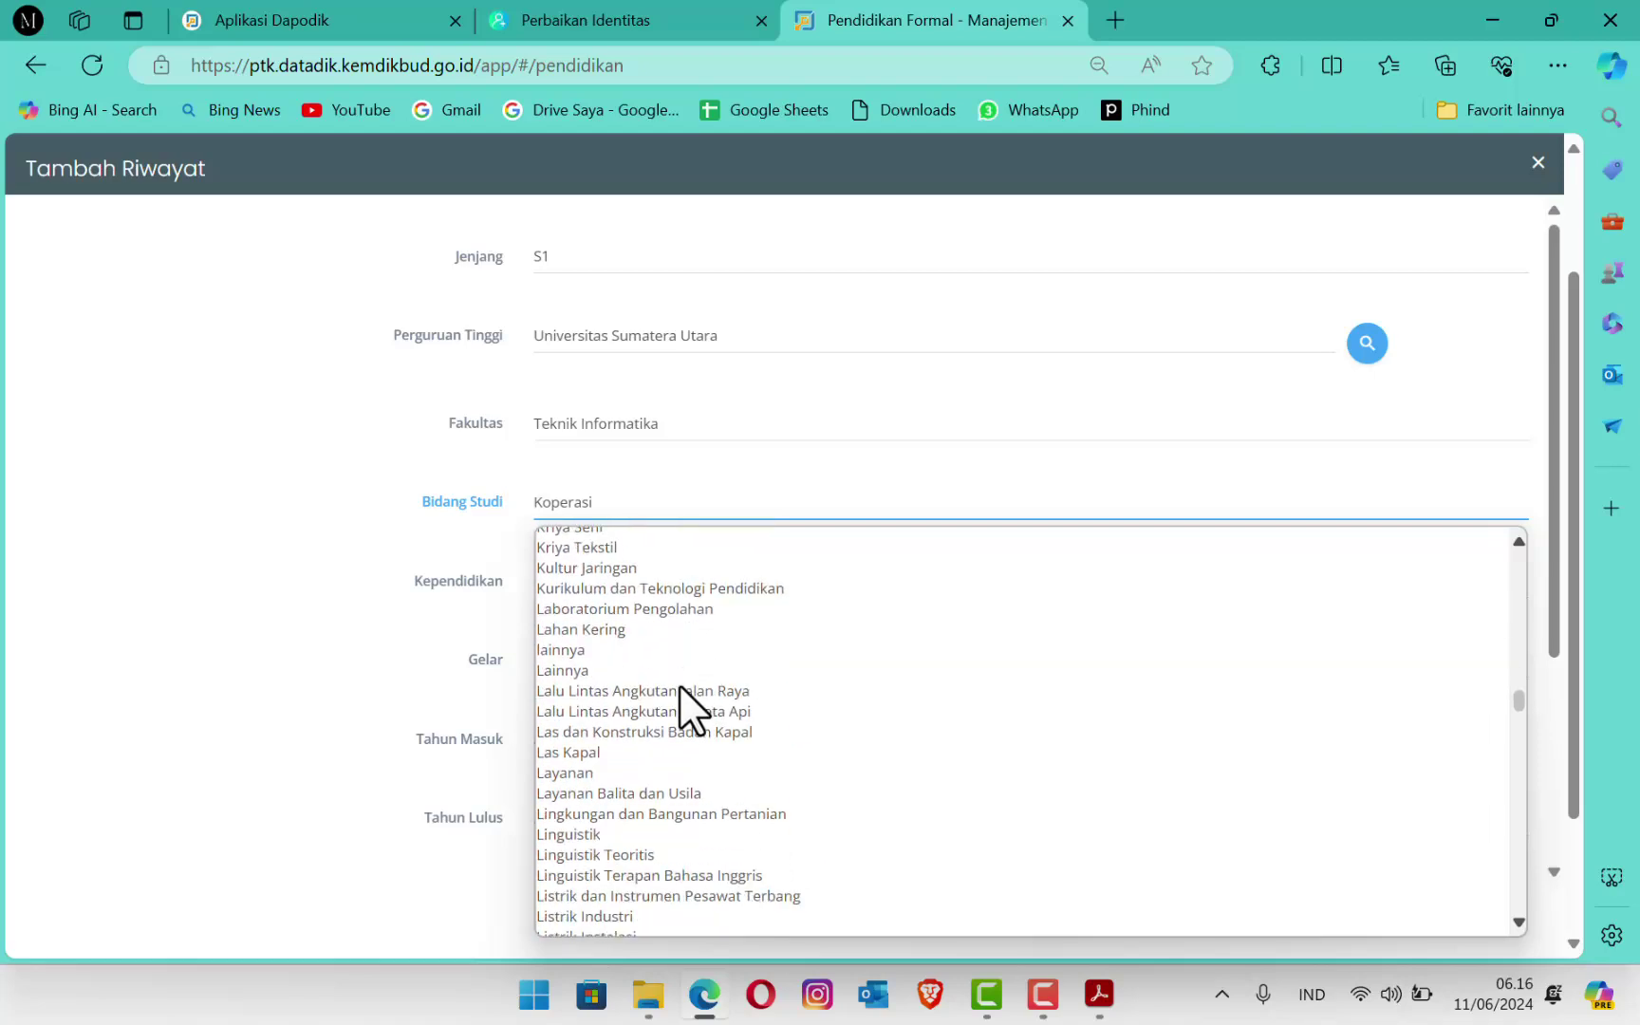
scroll(680, 698, "down", 8)
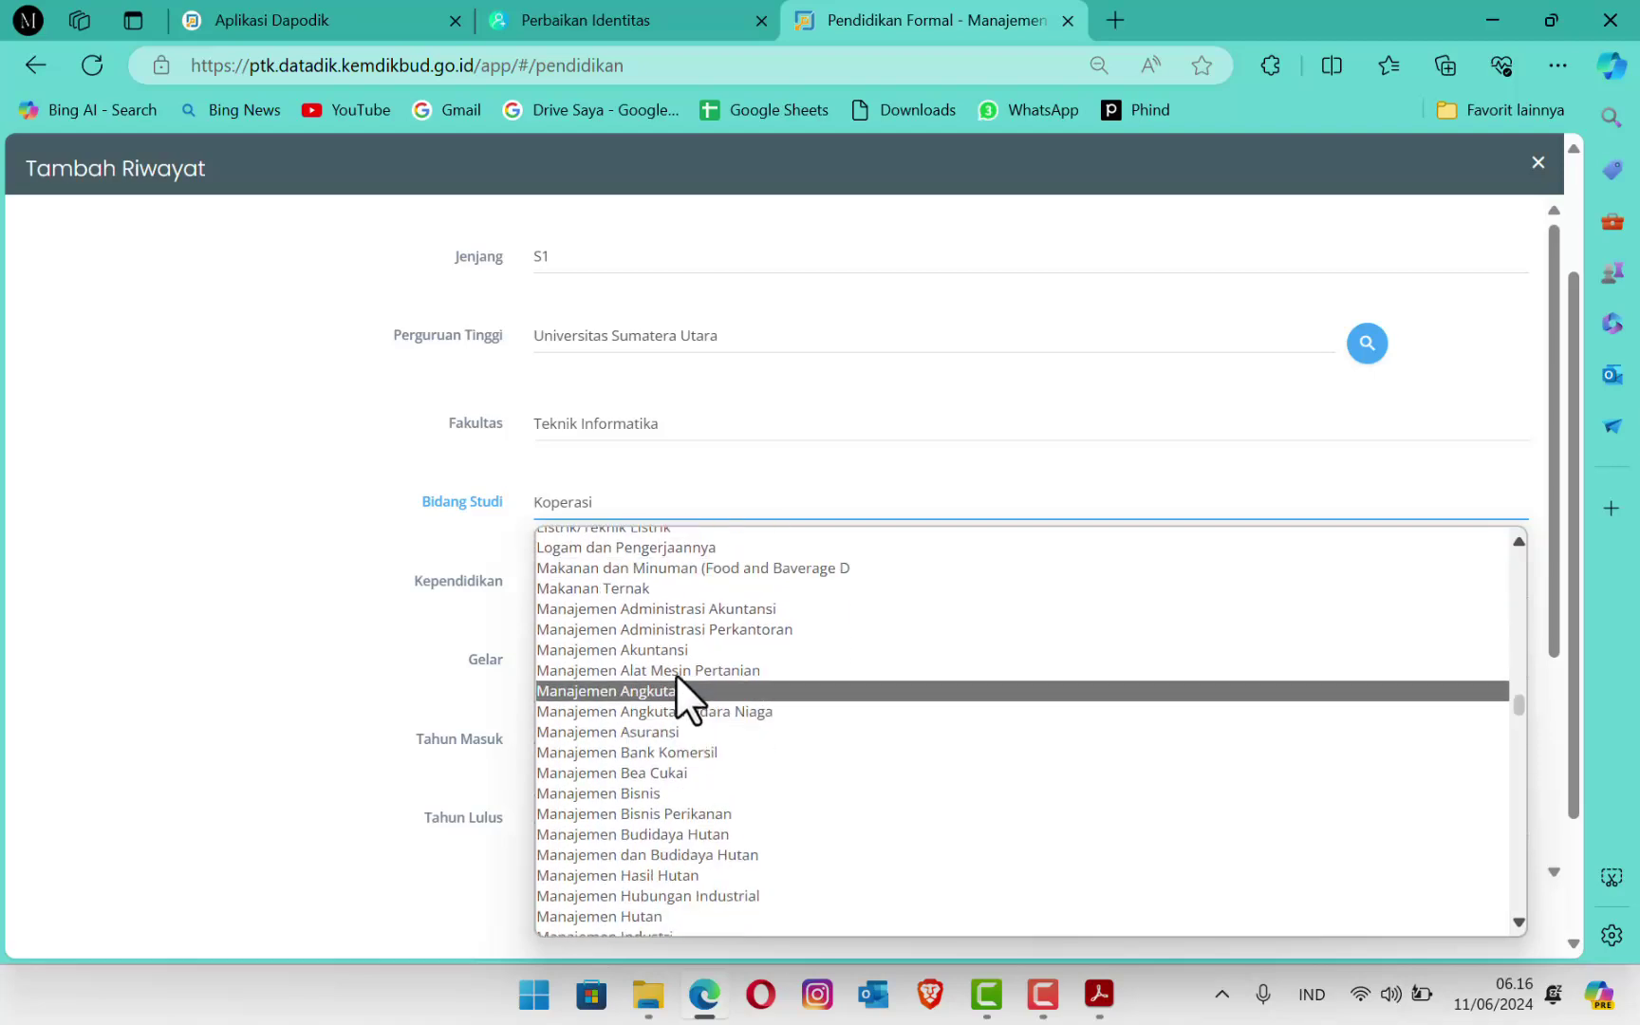
scroll(679, 704, "down", 2)
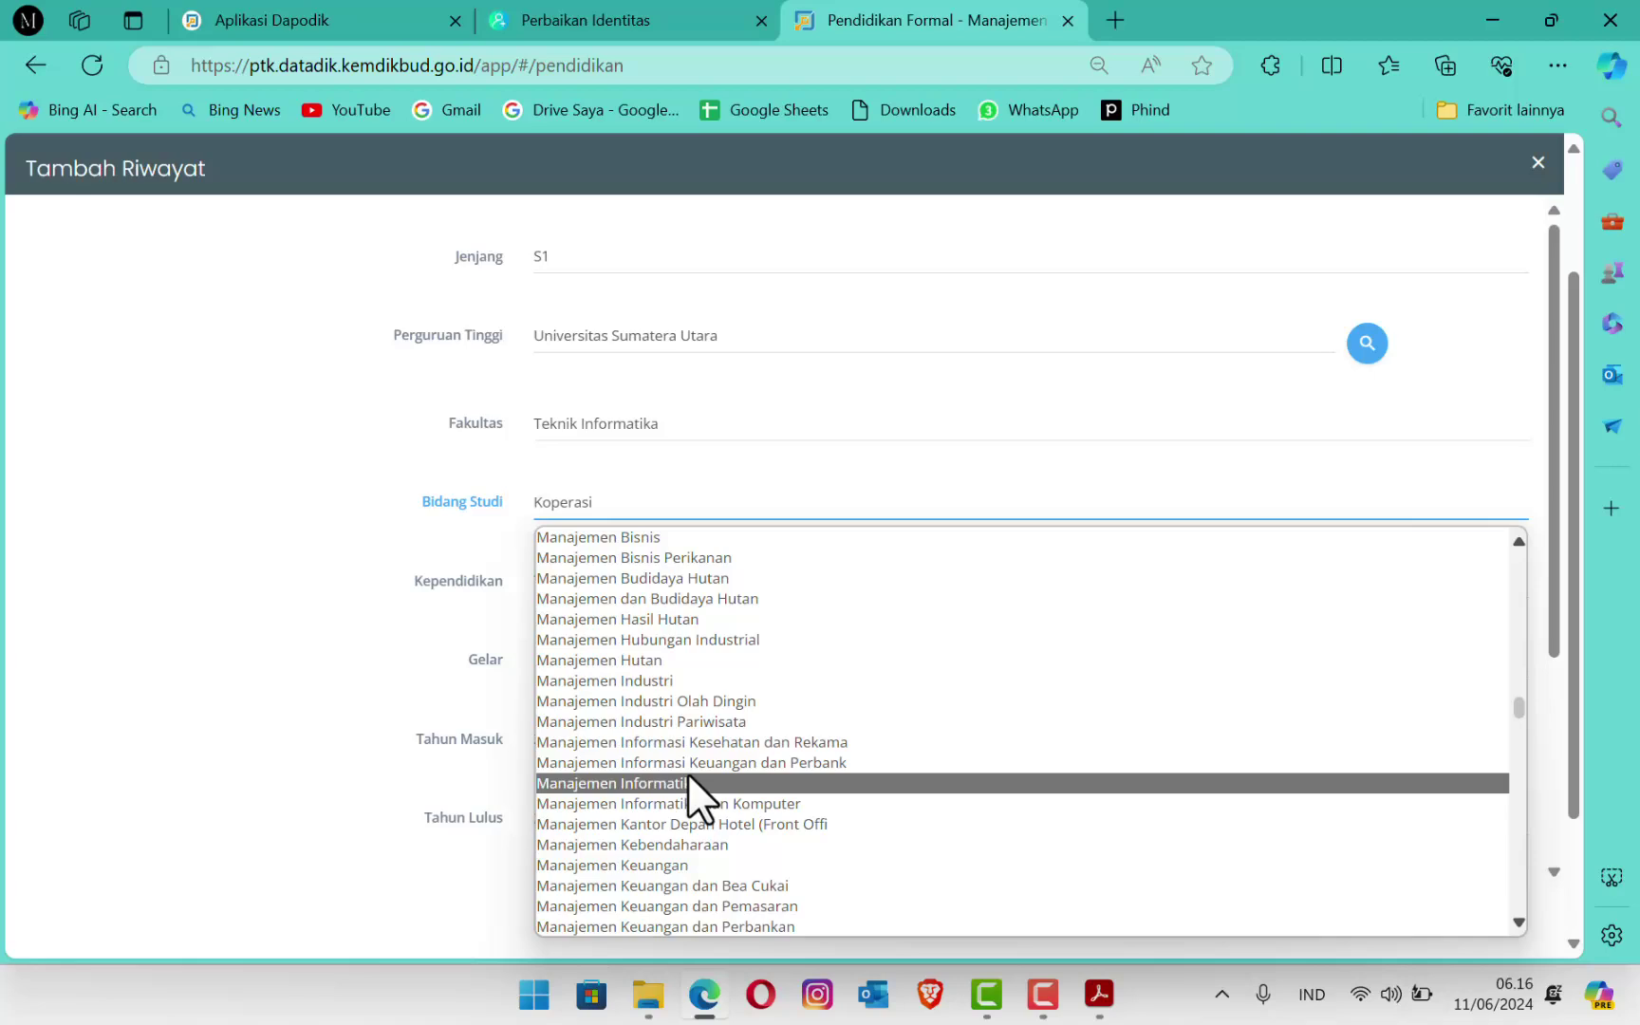
left_click(690, 803)
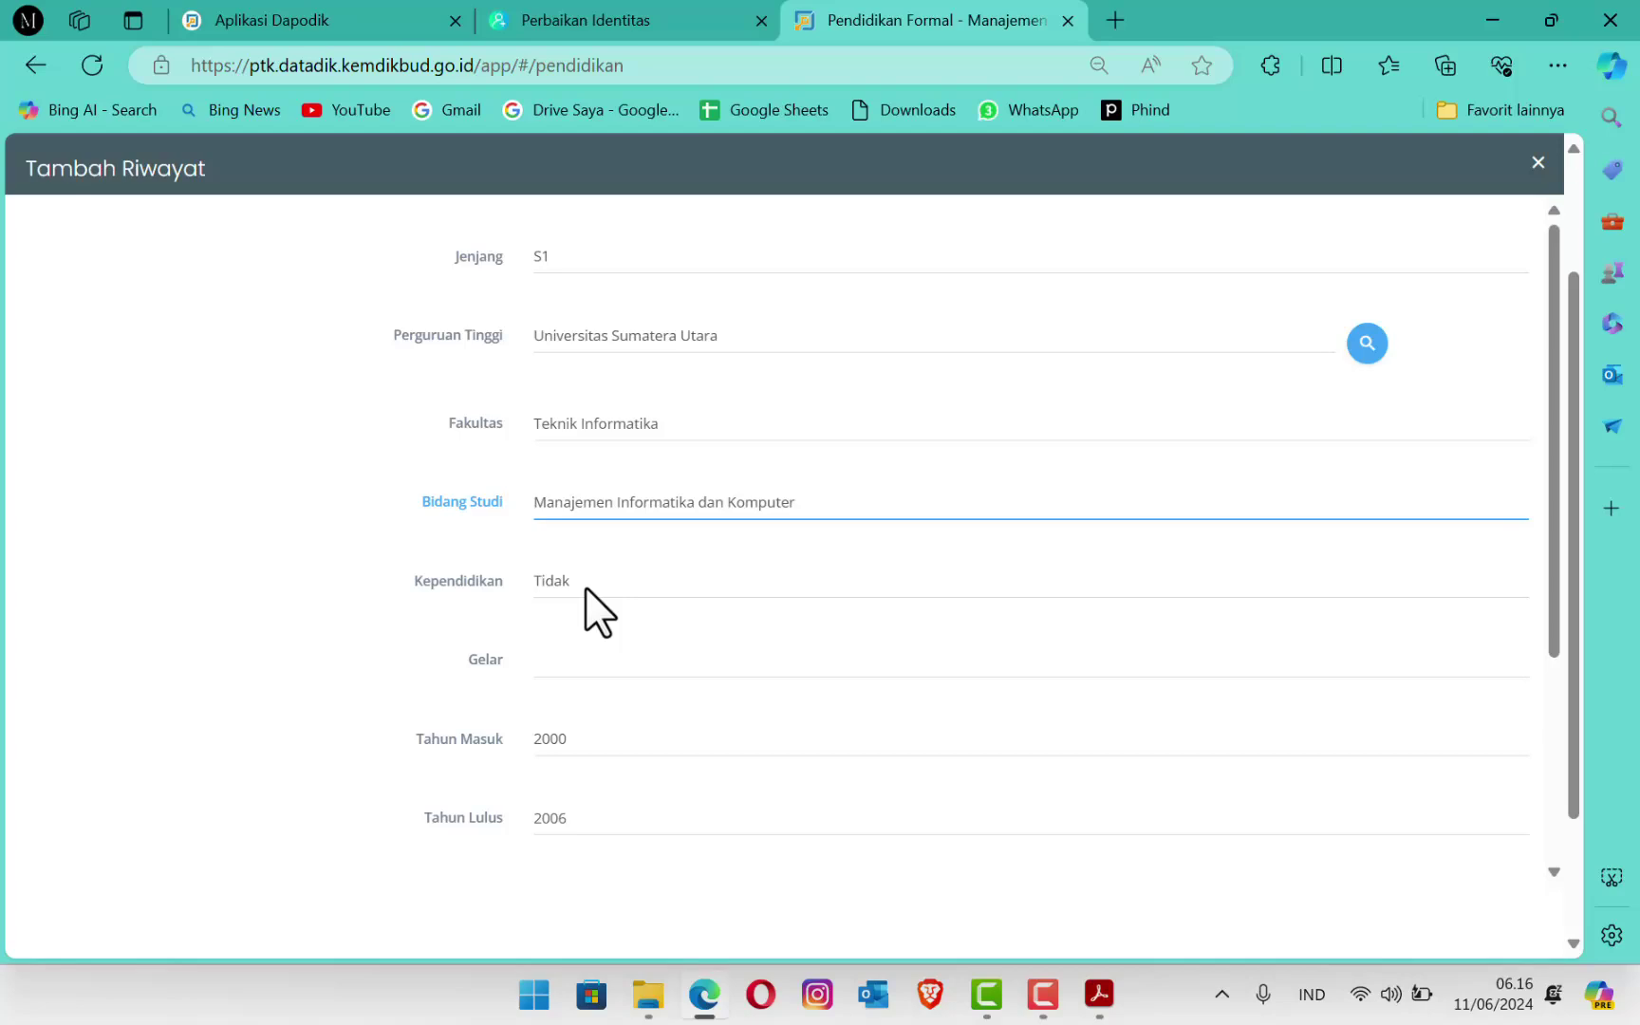
Step: Leave Kependidikan at Tidak after briefly switching it to Ya
left_click(586, 590)
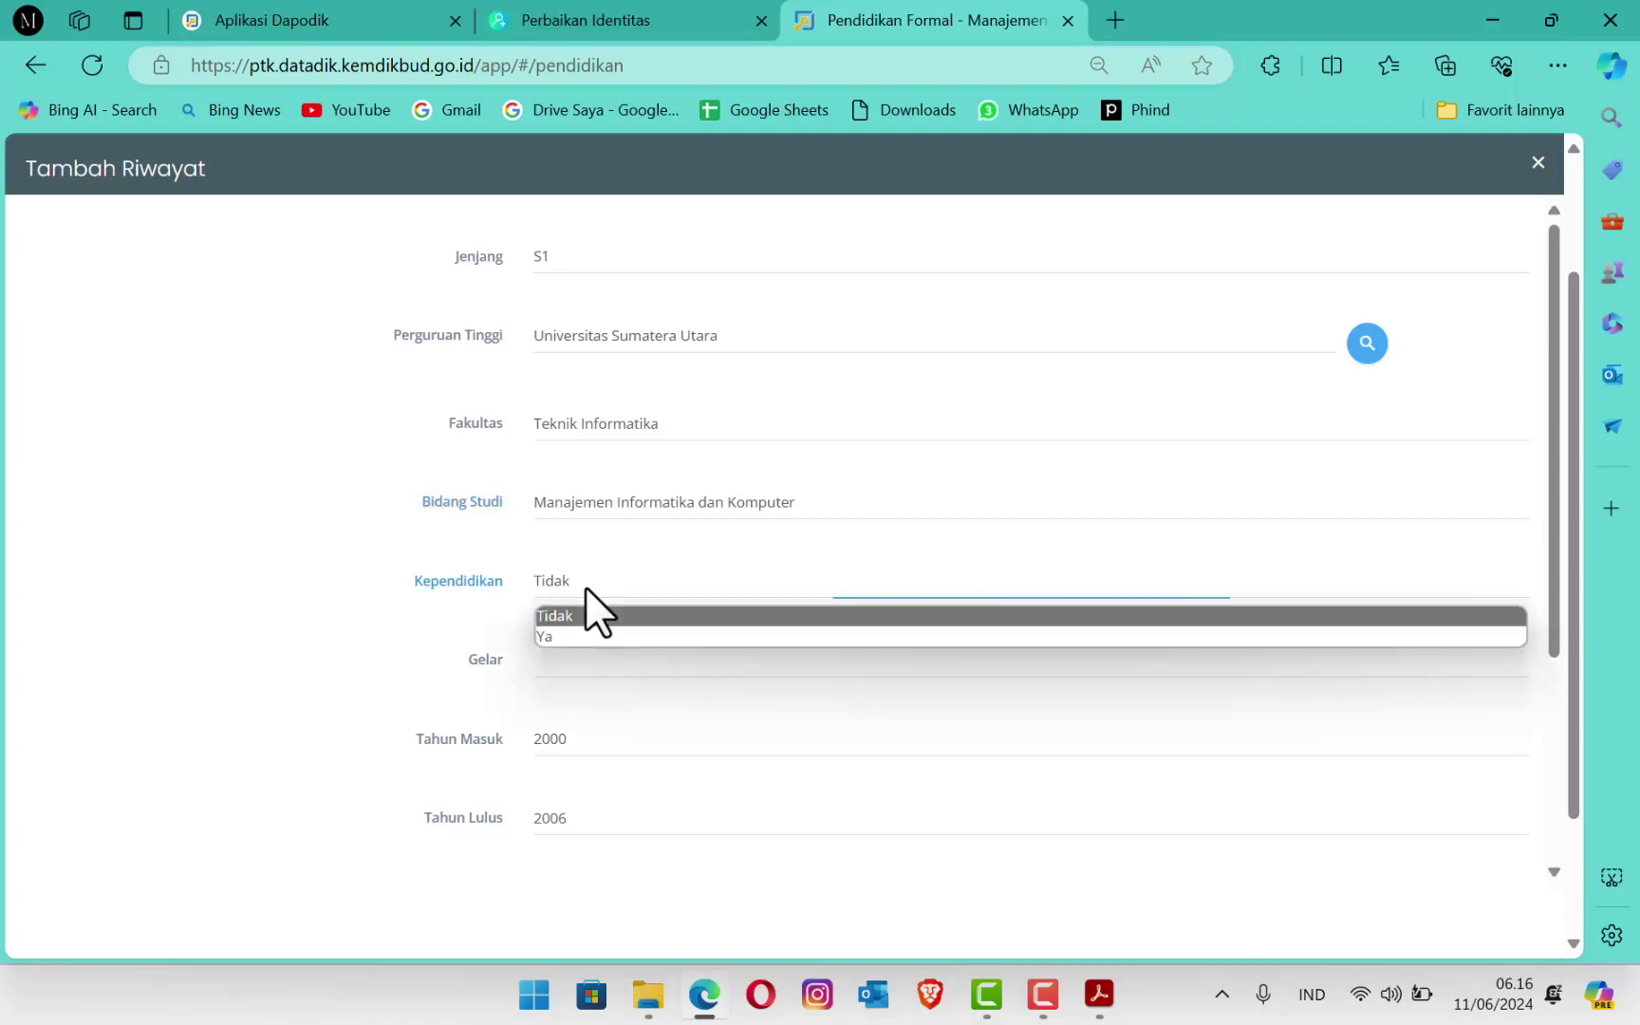
left_click(574, 640)
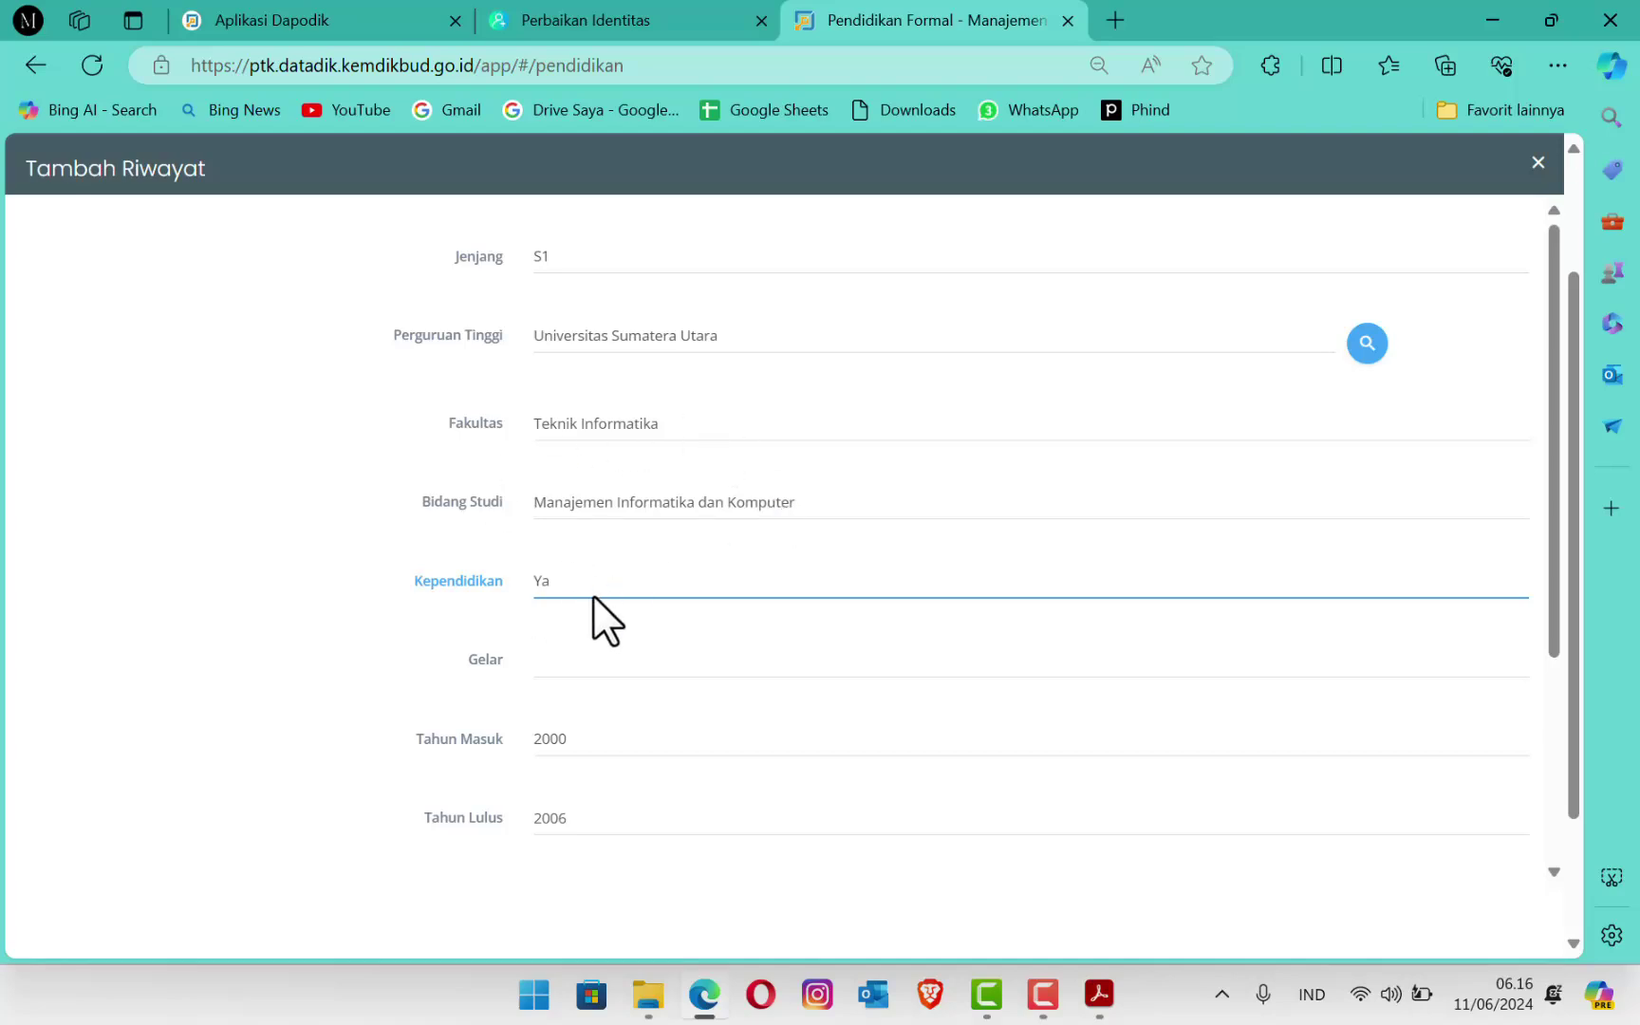
left_click(581, 591)
left_click(582, 617)
Step: Set the Gelar to Sarjana Komputer (S.Kom)
left_click(551, 666)
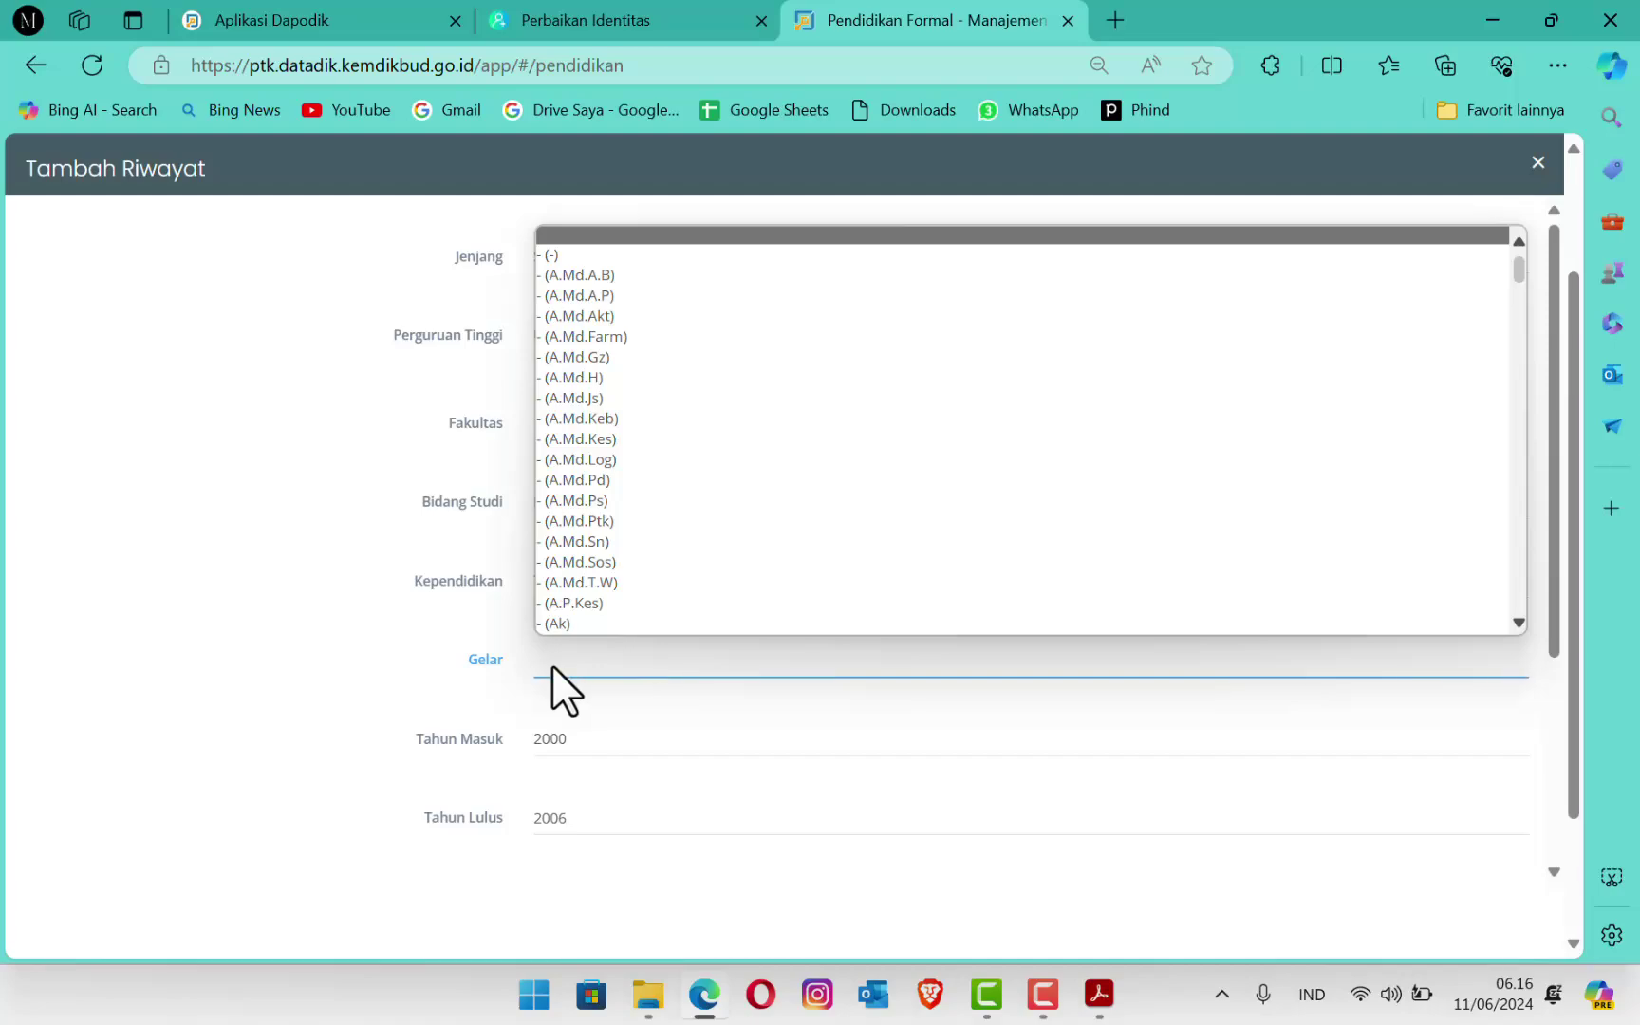
left_click_drag(1519, 271, 1537, 532)
scroll(854, 466, "down", 3)
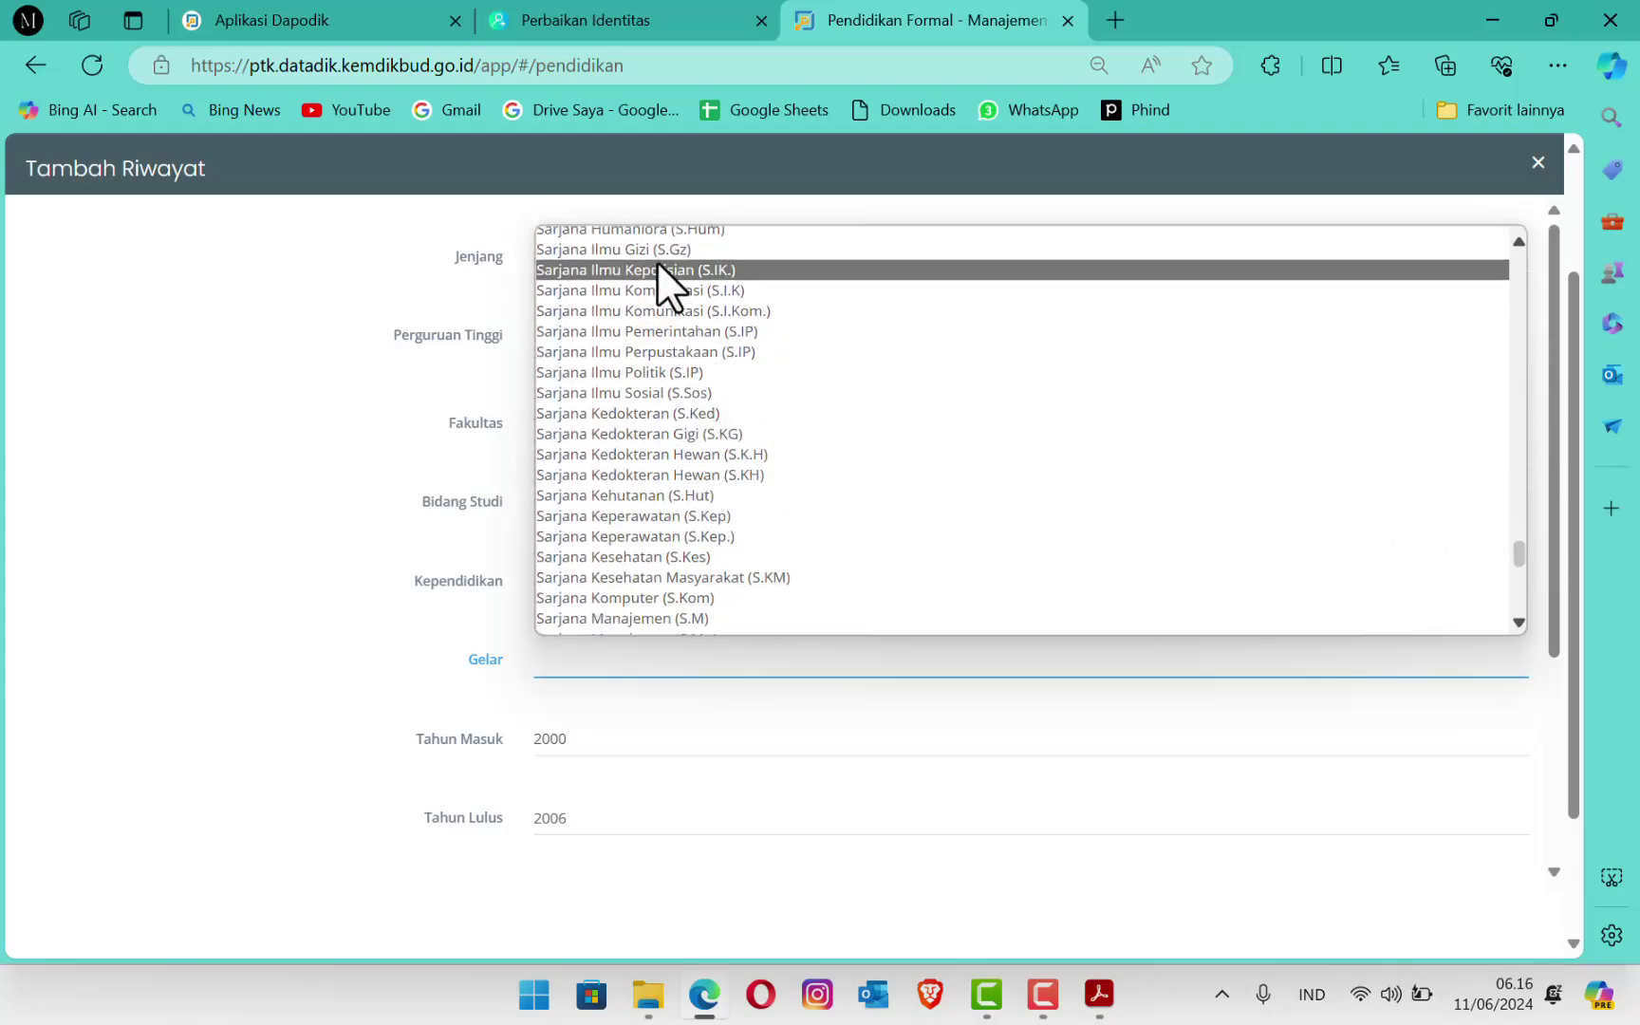
scroll(685, 465, "down", 2)
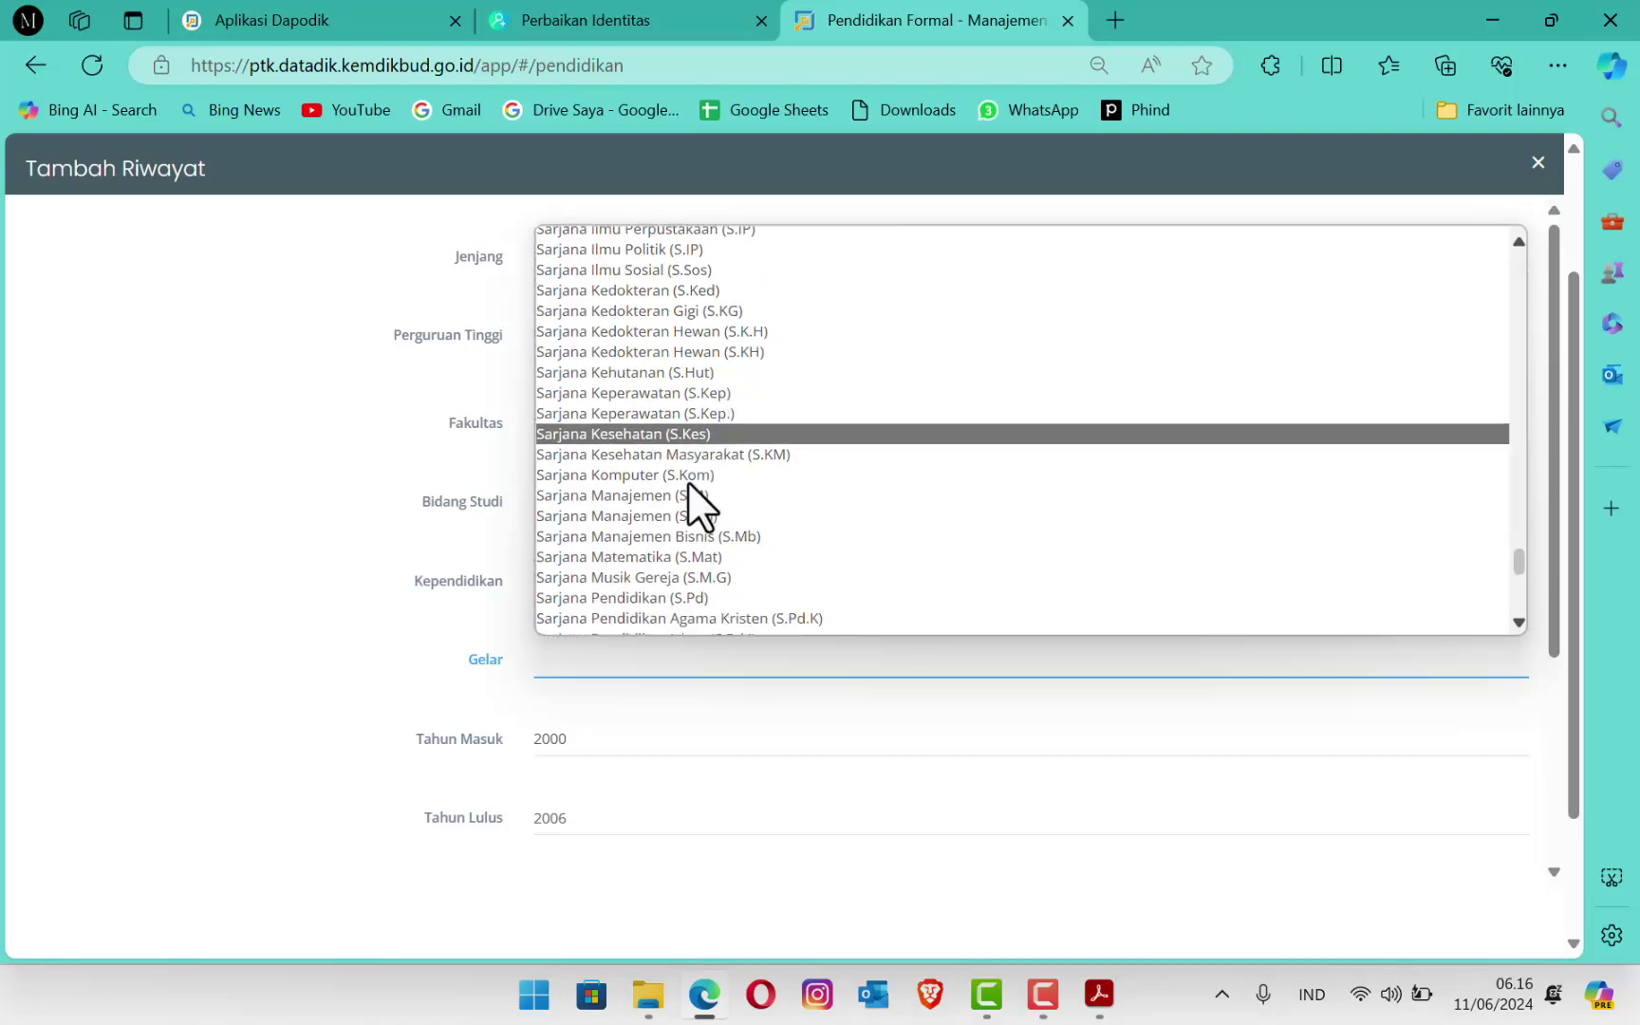
left_click(671, 470)
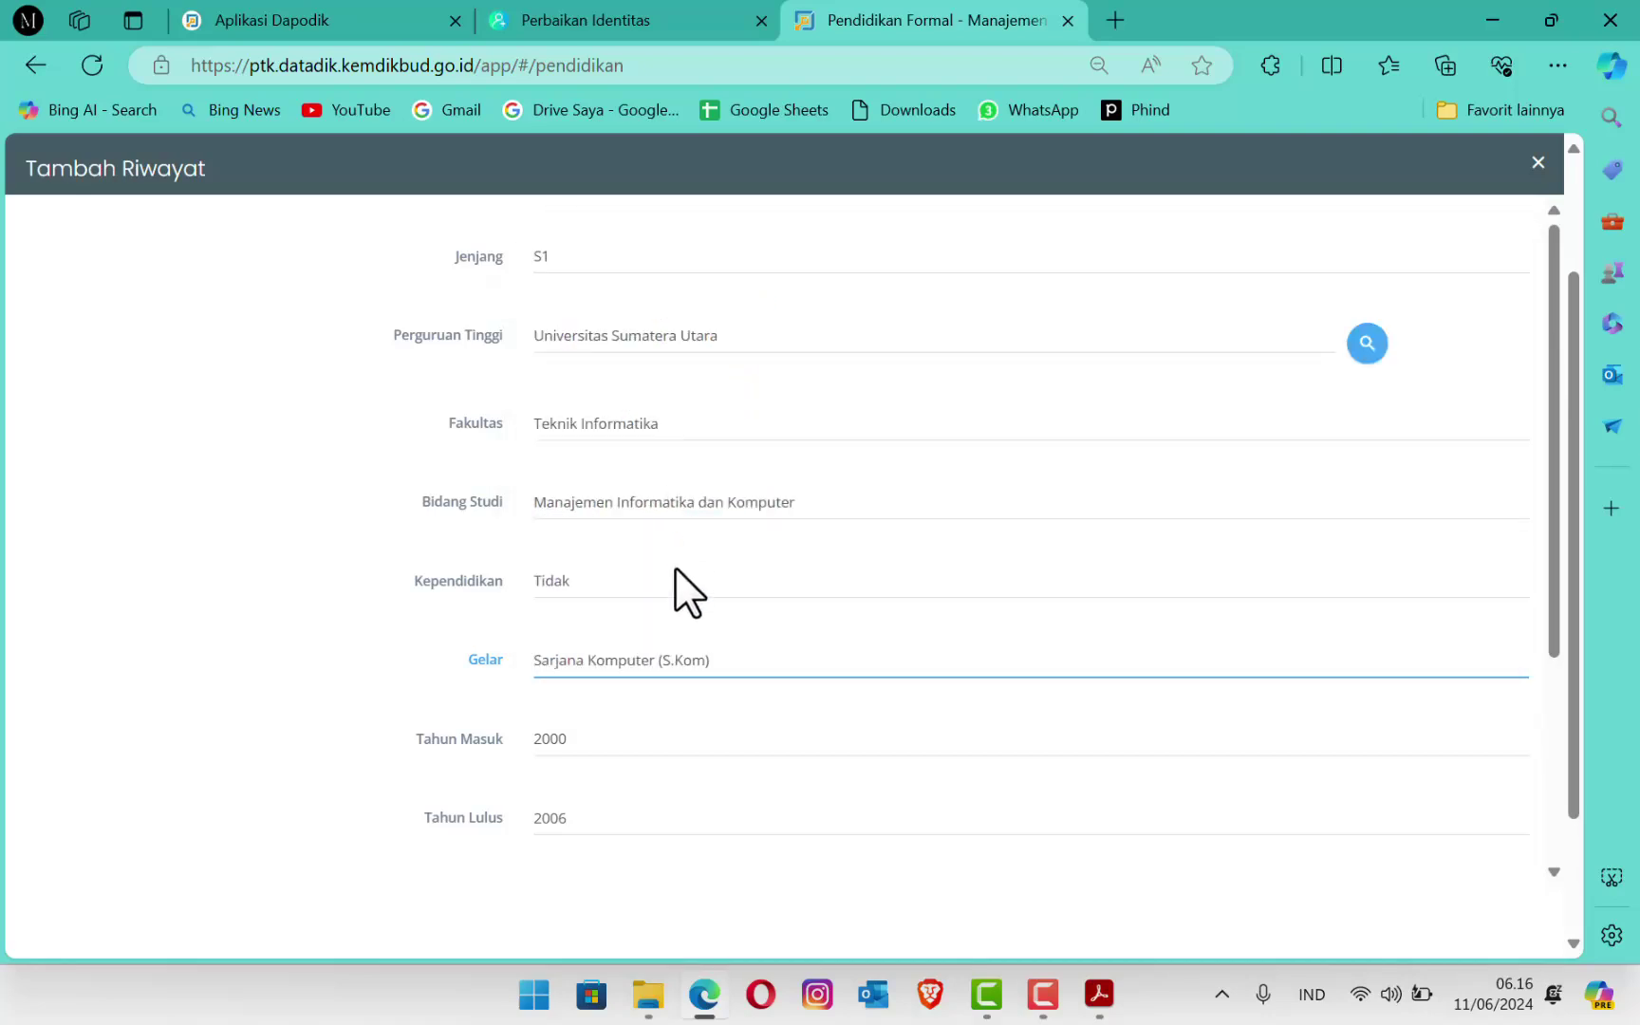
scroll(607, 781, "down", 3)
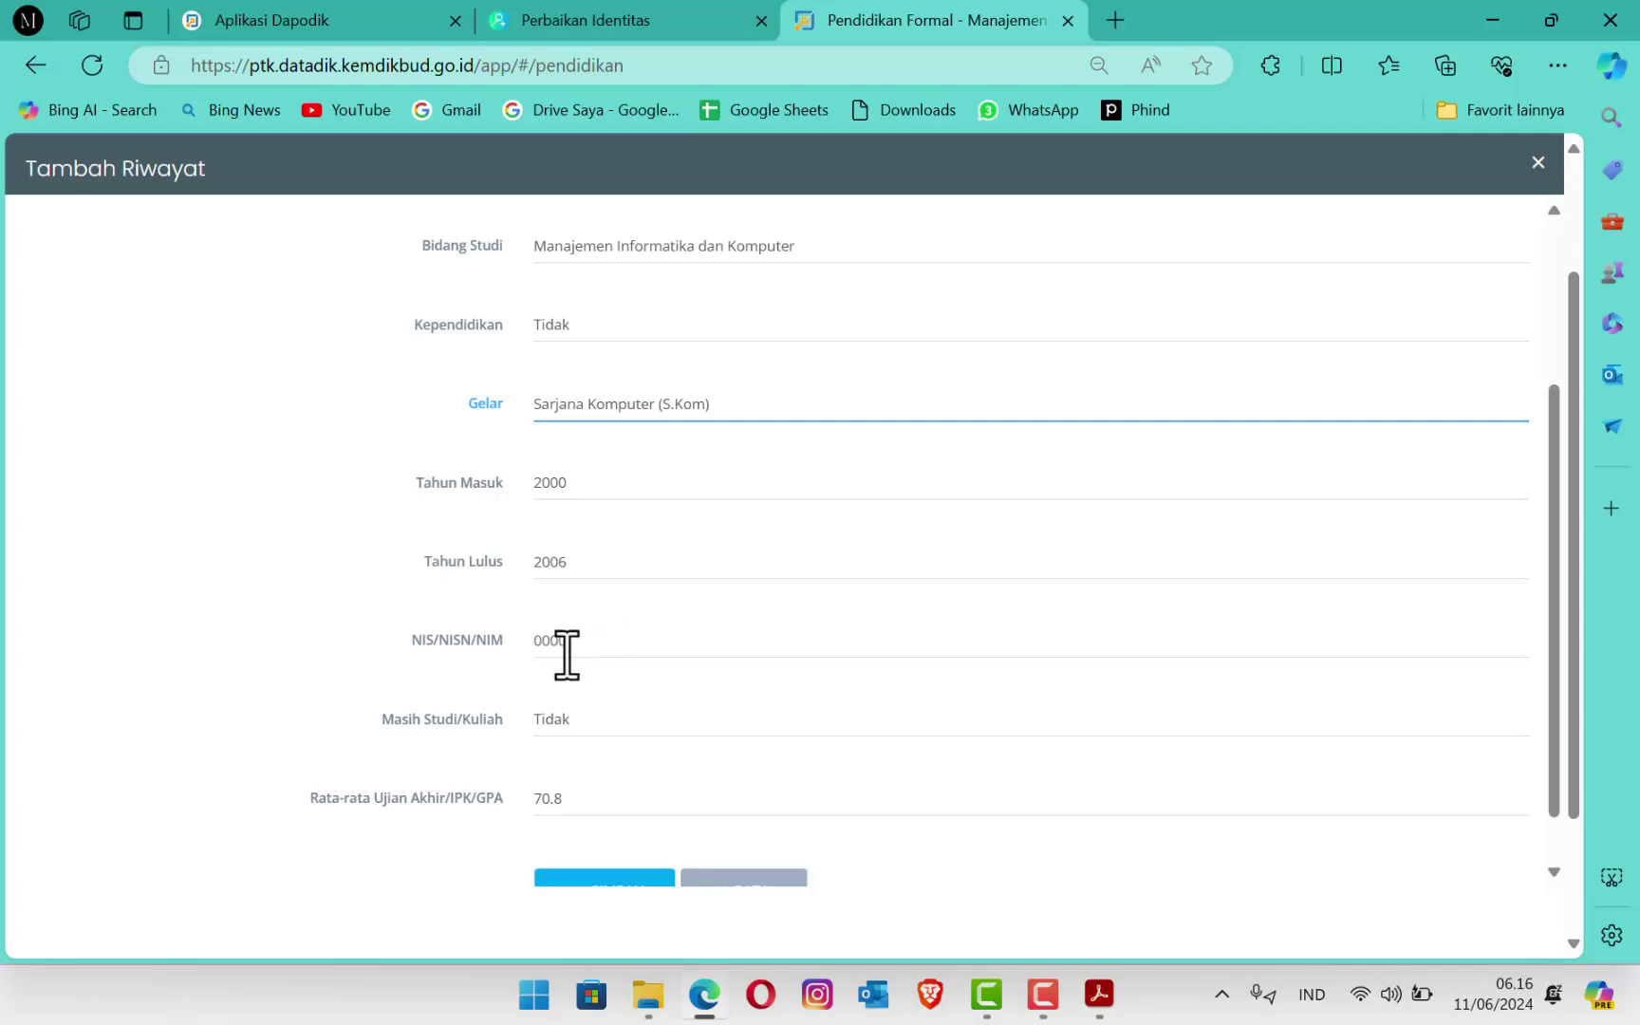
Step: Set Masih Studi/Kuliah to Tidak after briefly choosing Ya
left_click(589, 722)
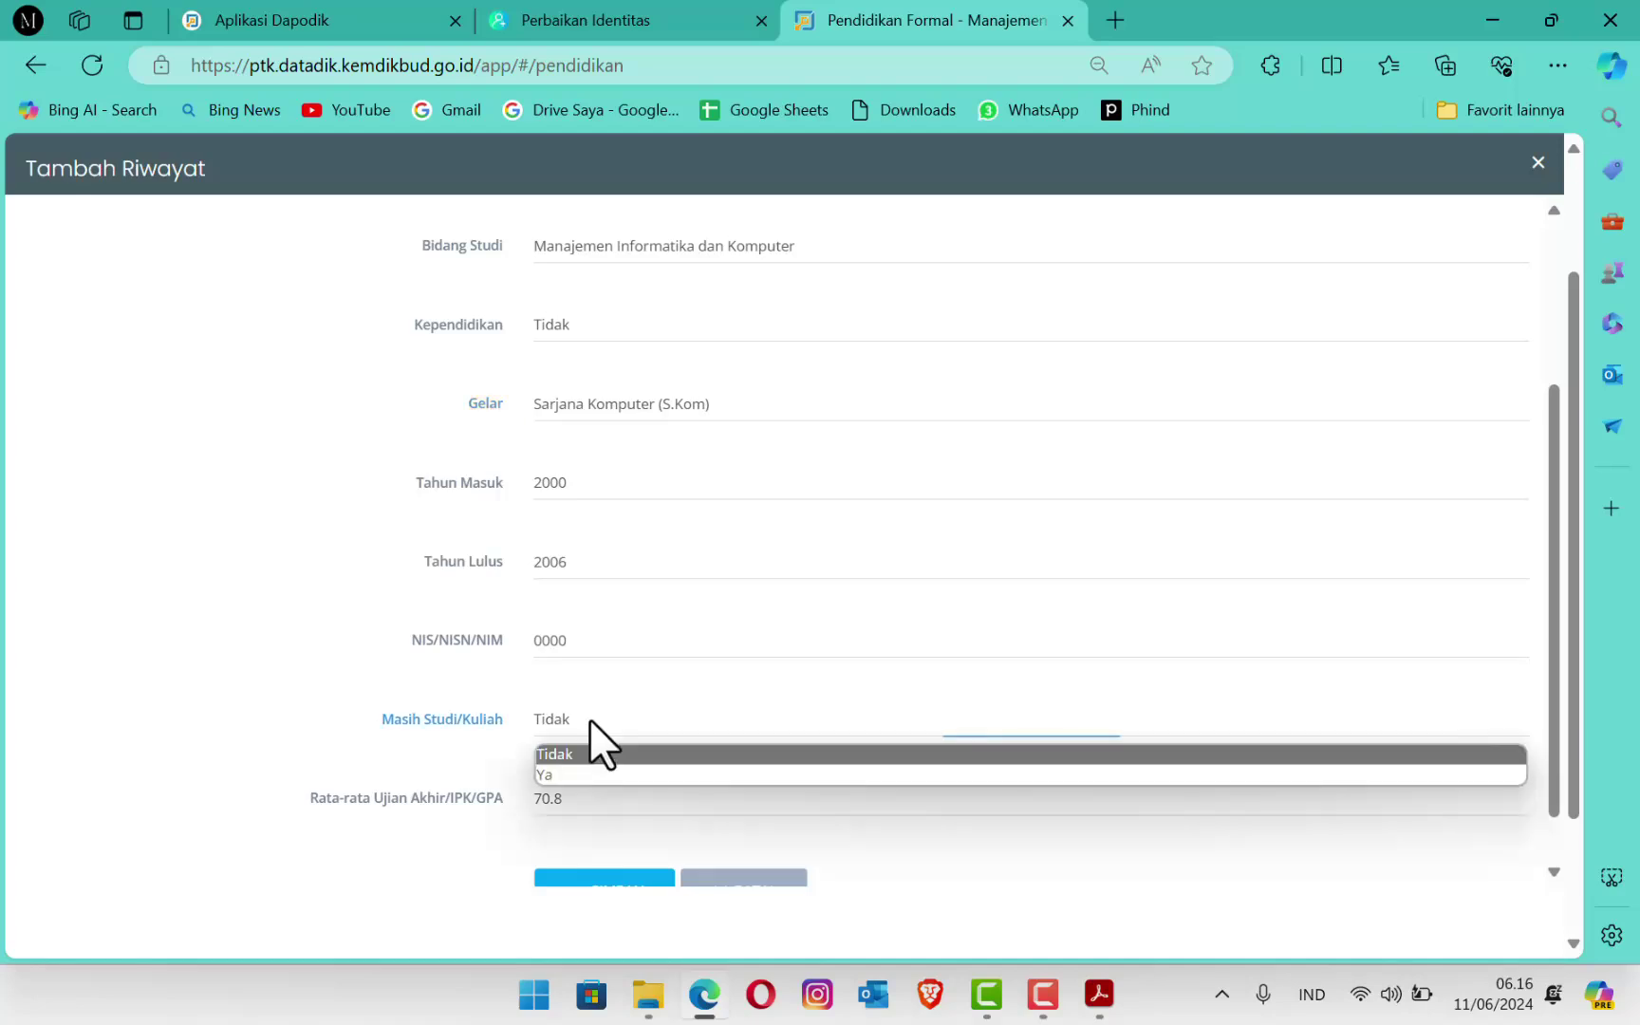
left_click(555, 774)
scroll(561, 788, "down", 1)
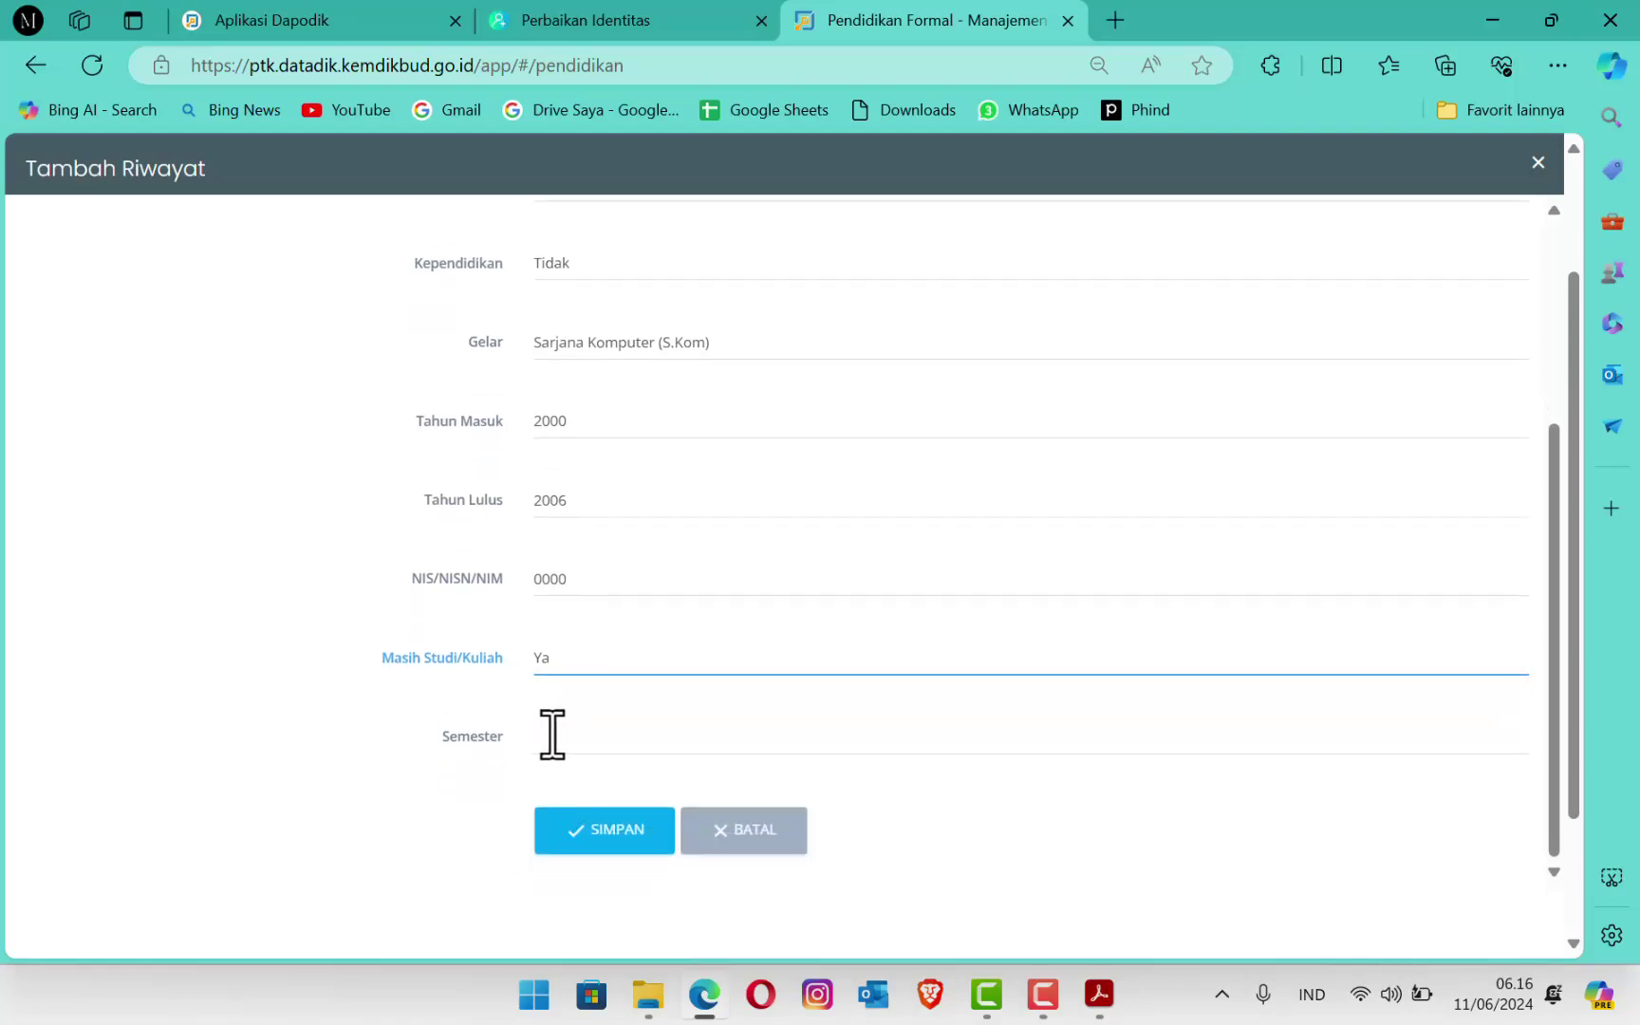
left_click(582, 661)
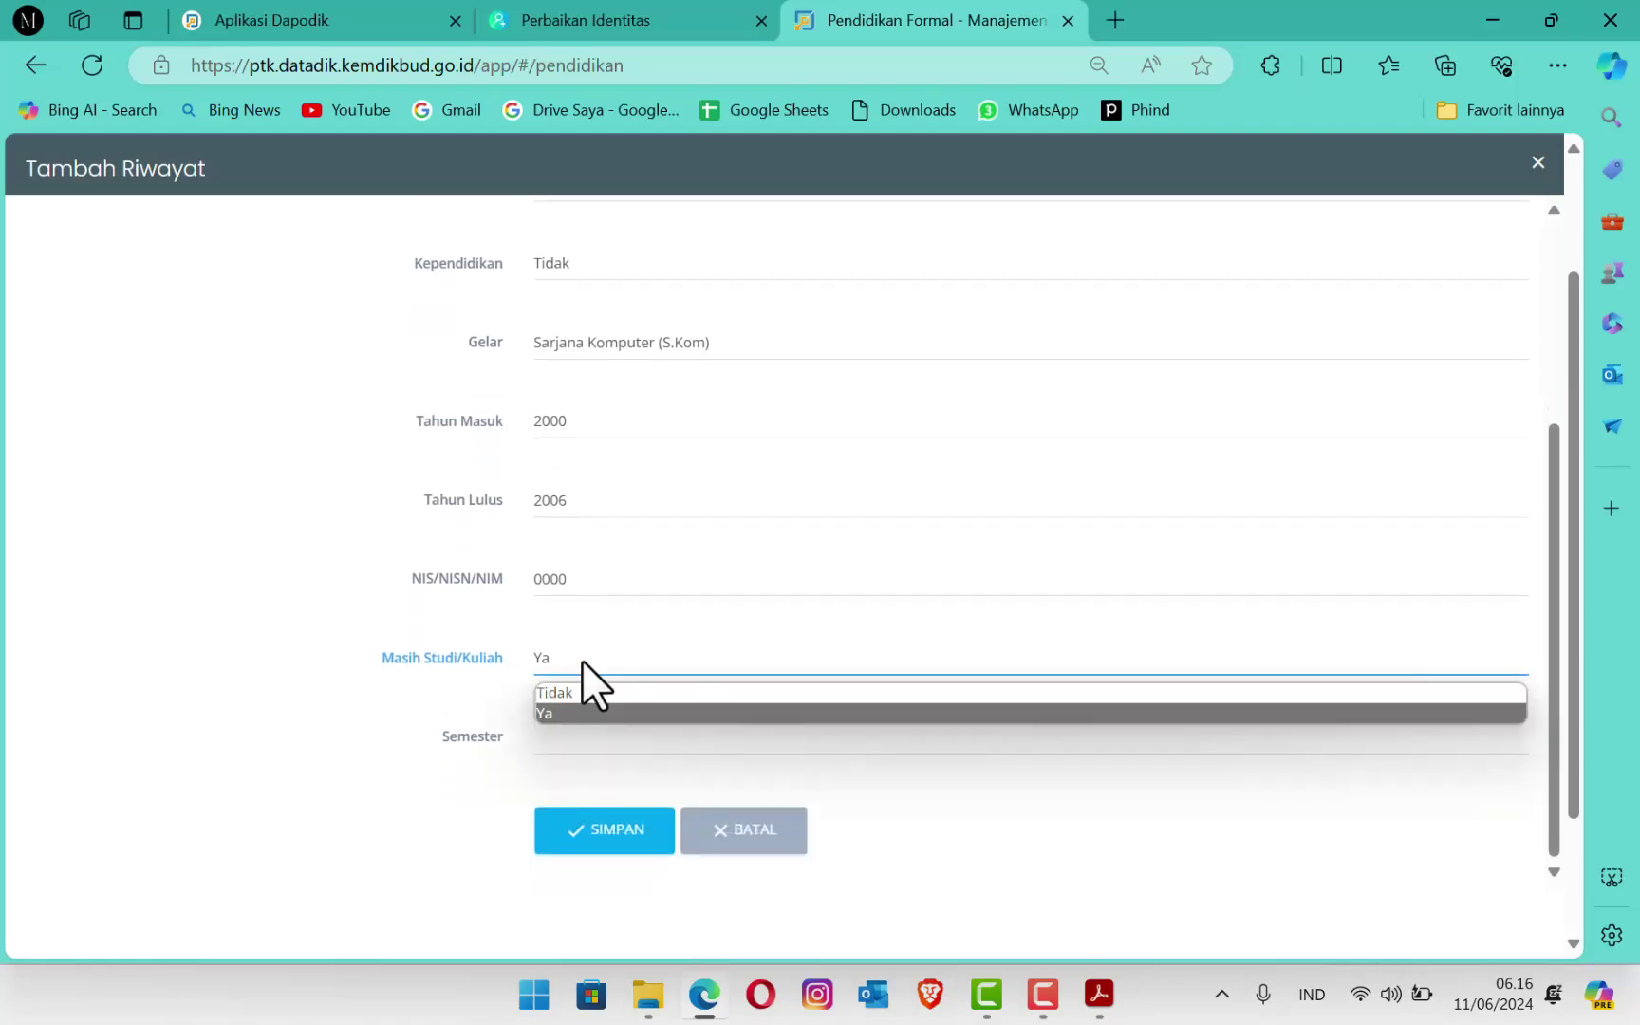
left_click(580, 689)
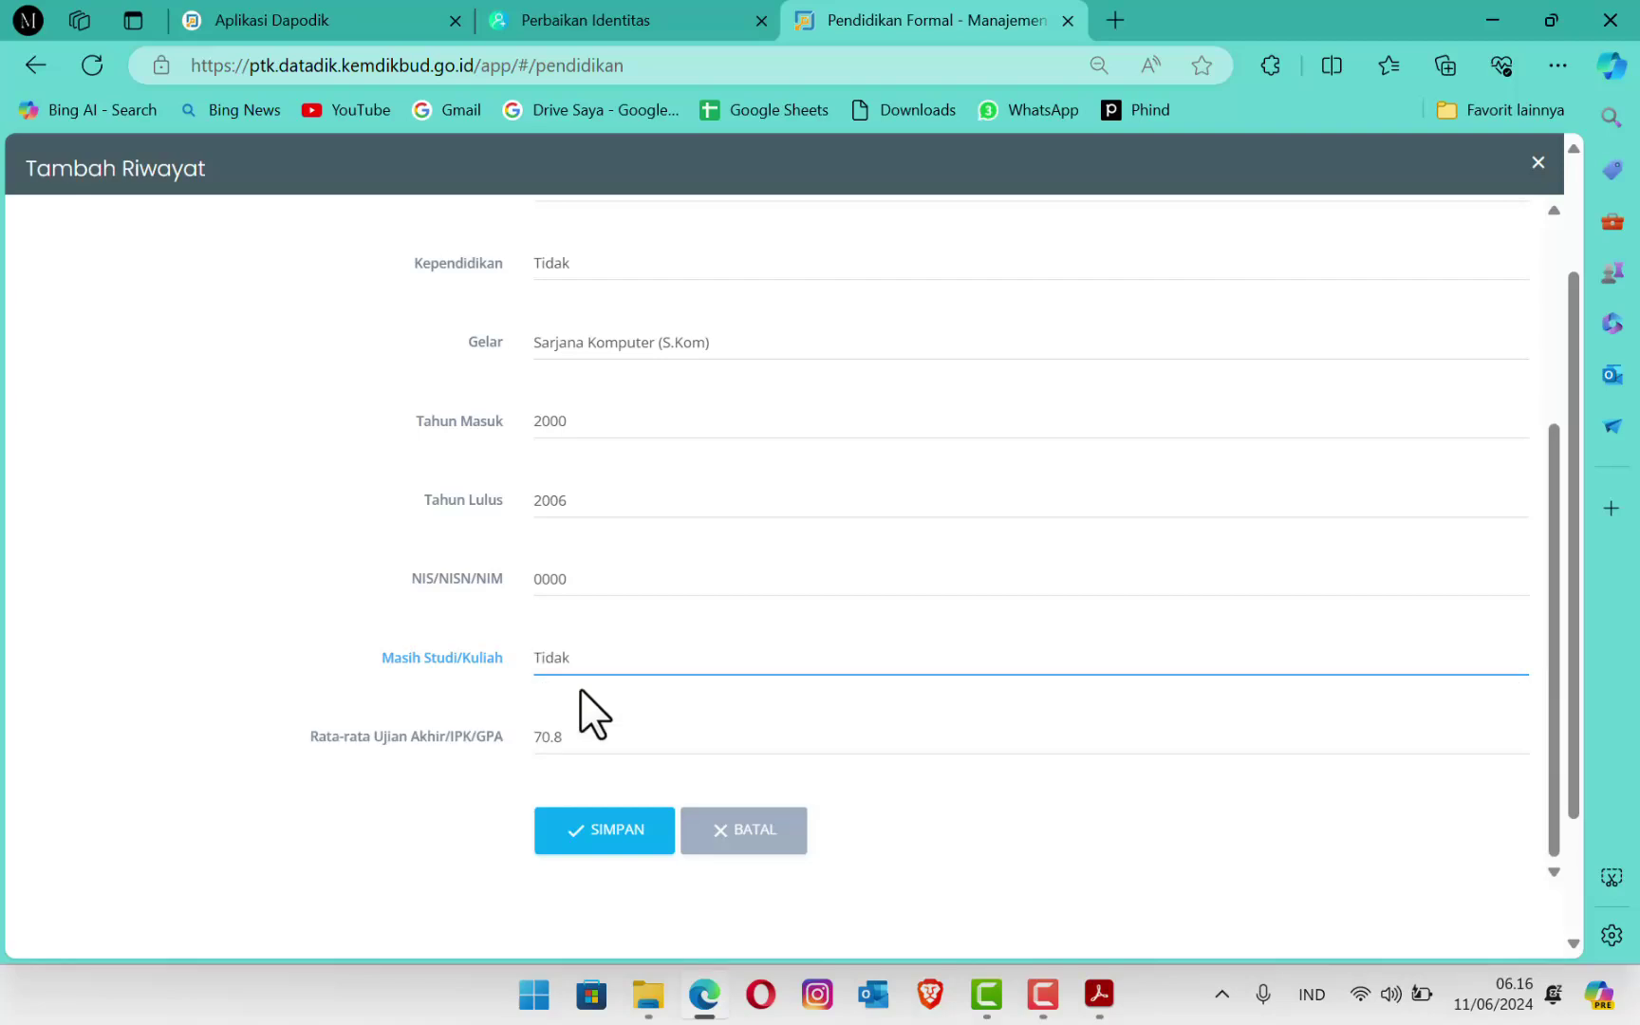
Step: Replace the GPA 70.8 with 3.8, save the entry, and acknowledge the success message
left_click_drag(629, 740, 473, 739)
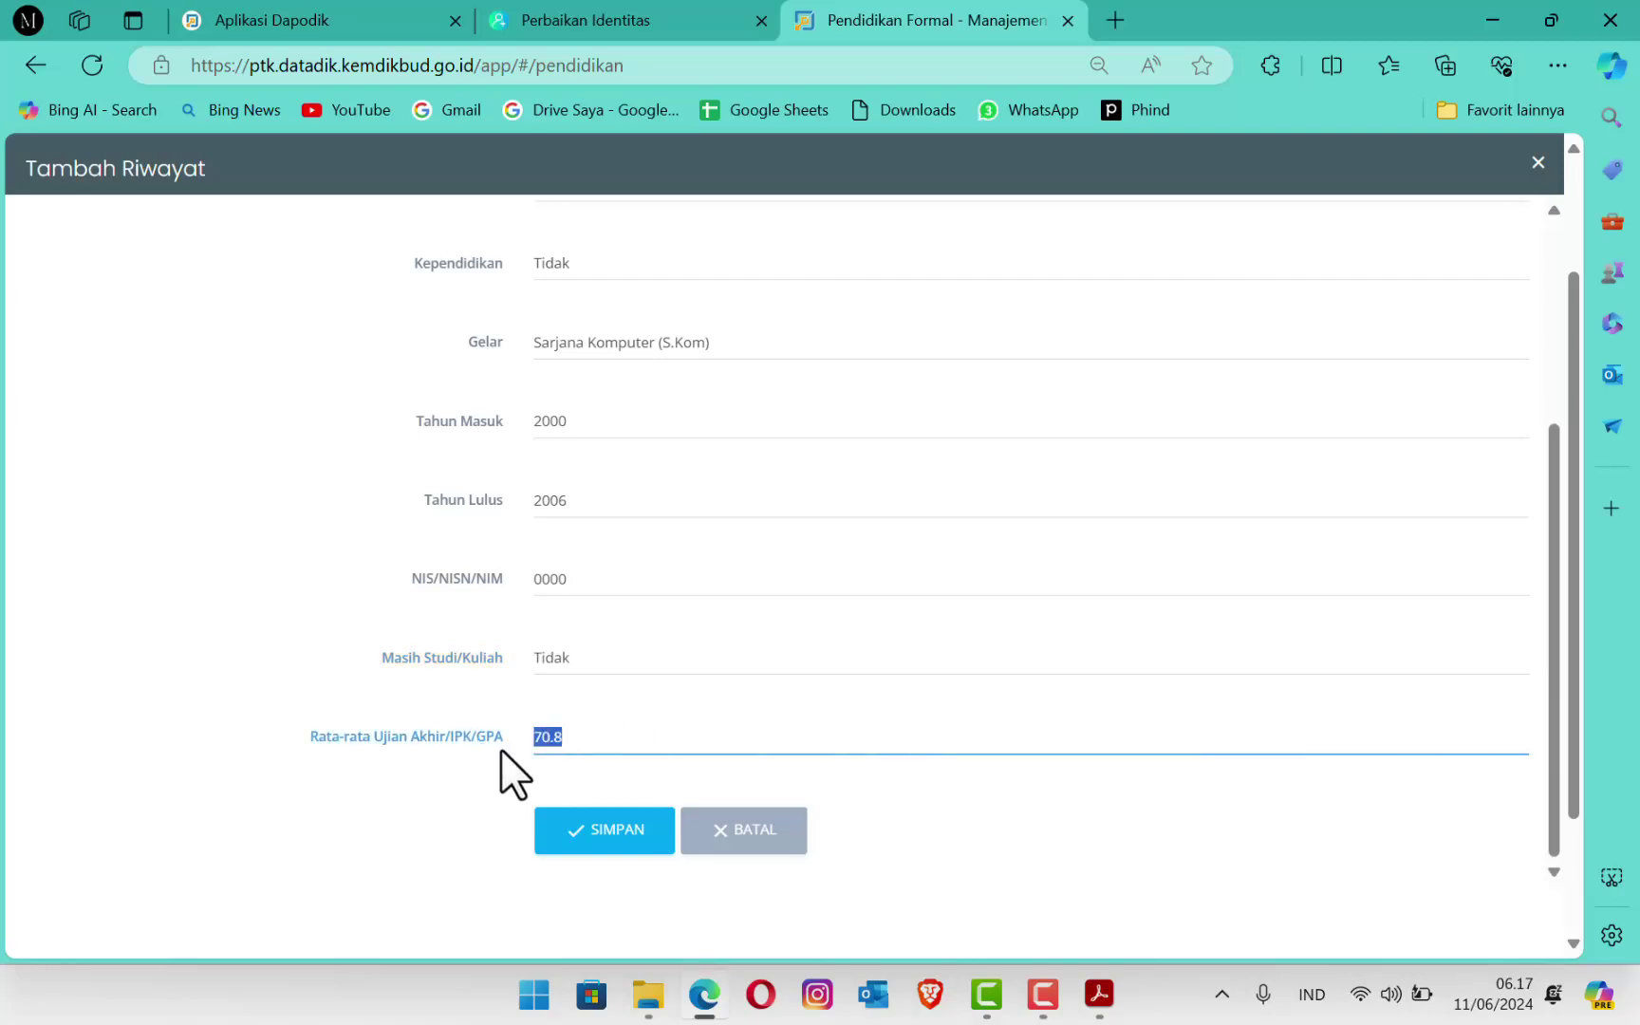
type("4")
key("BackSpace")
type("3.8")
left_click(613, 832)
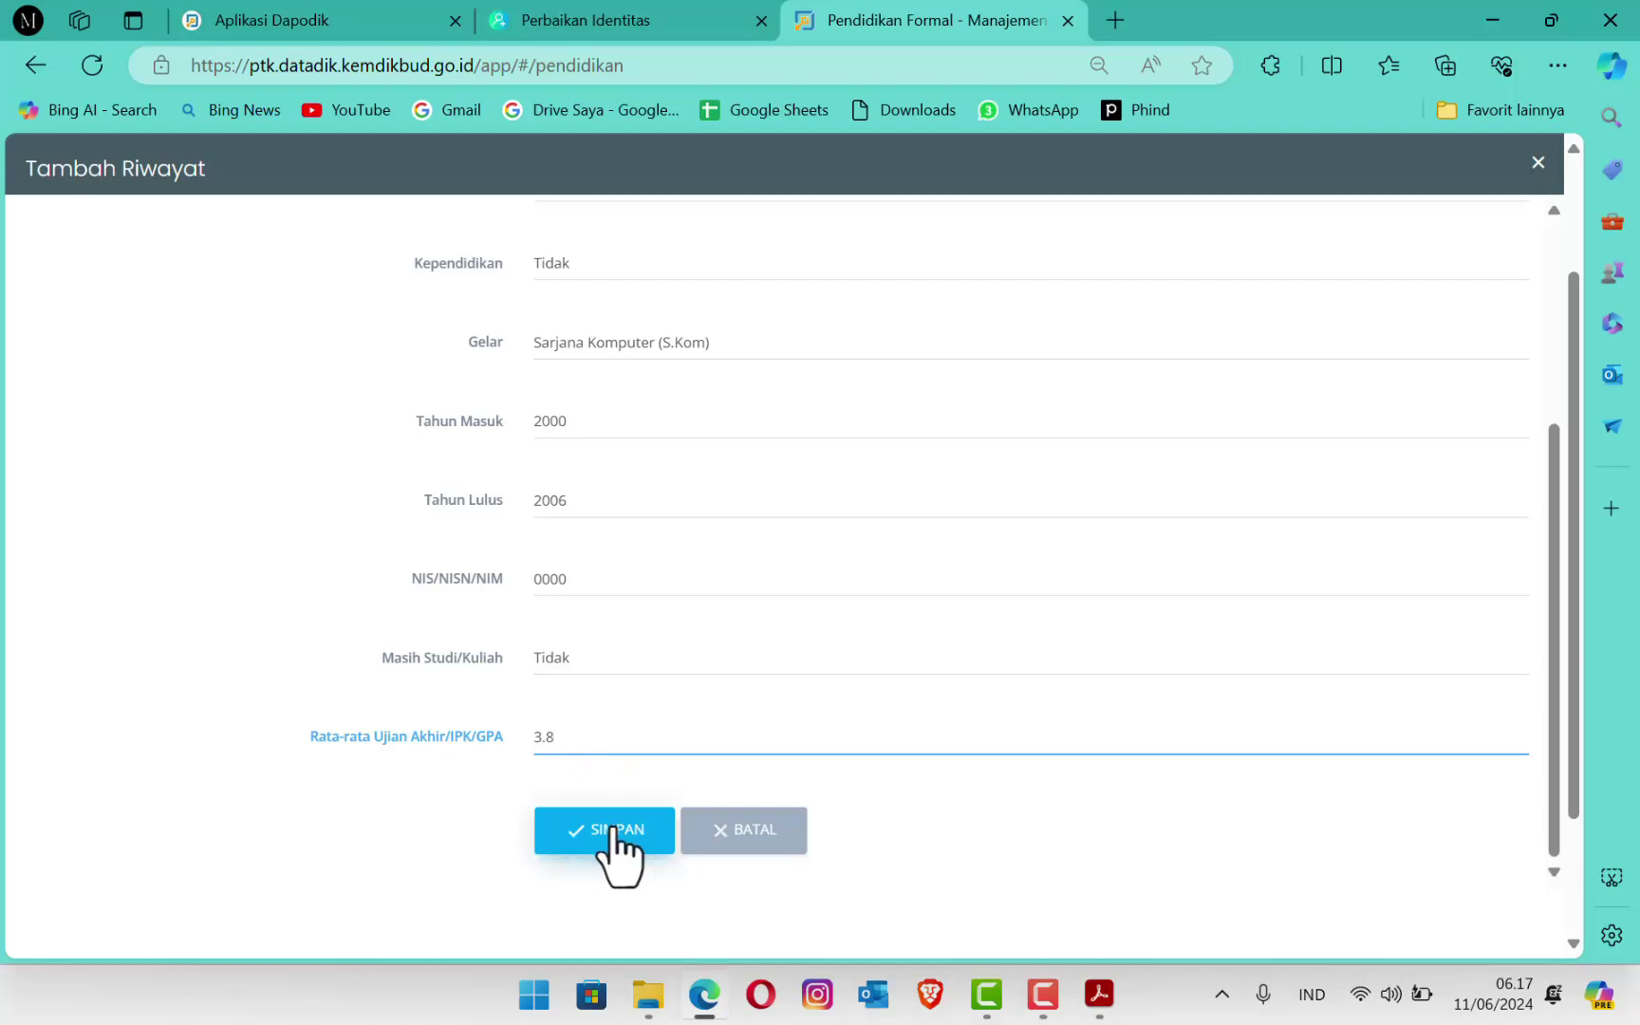
left_click(610, 845)
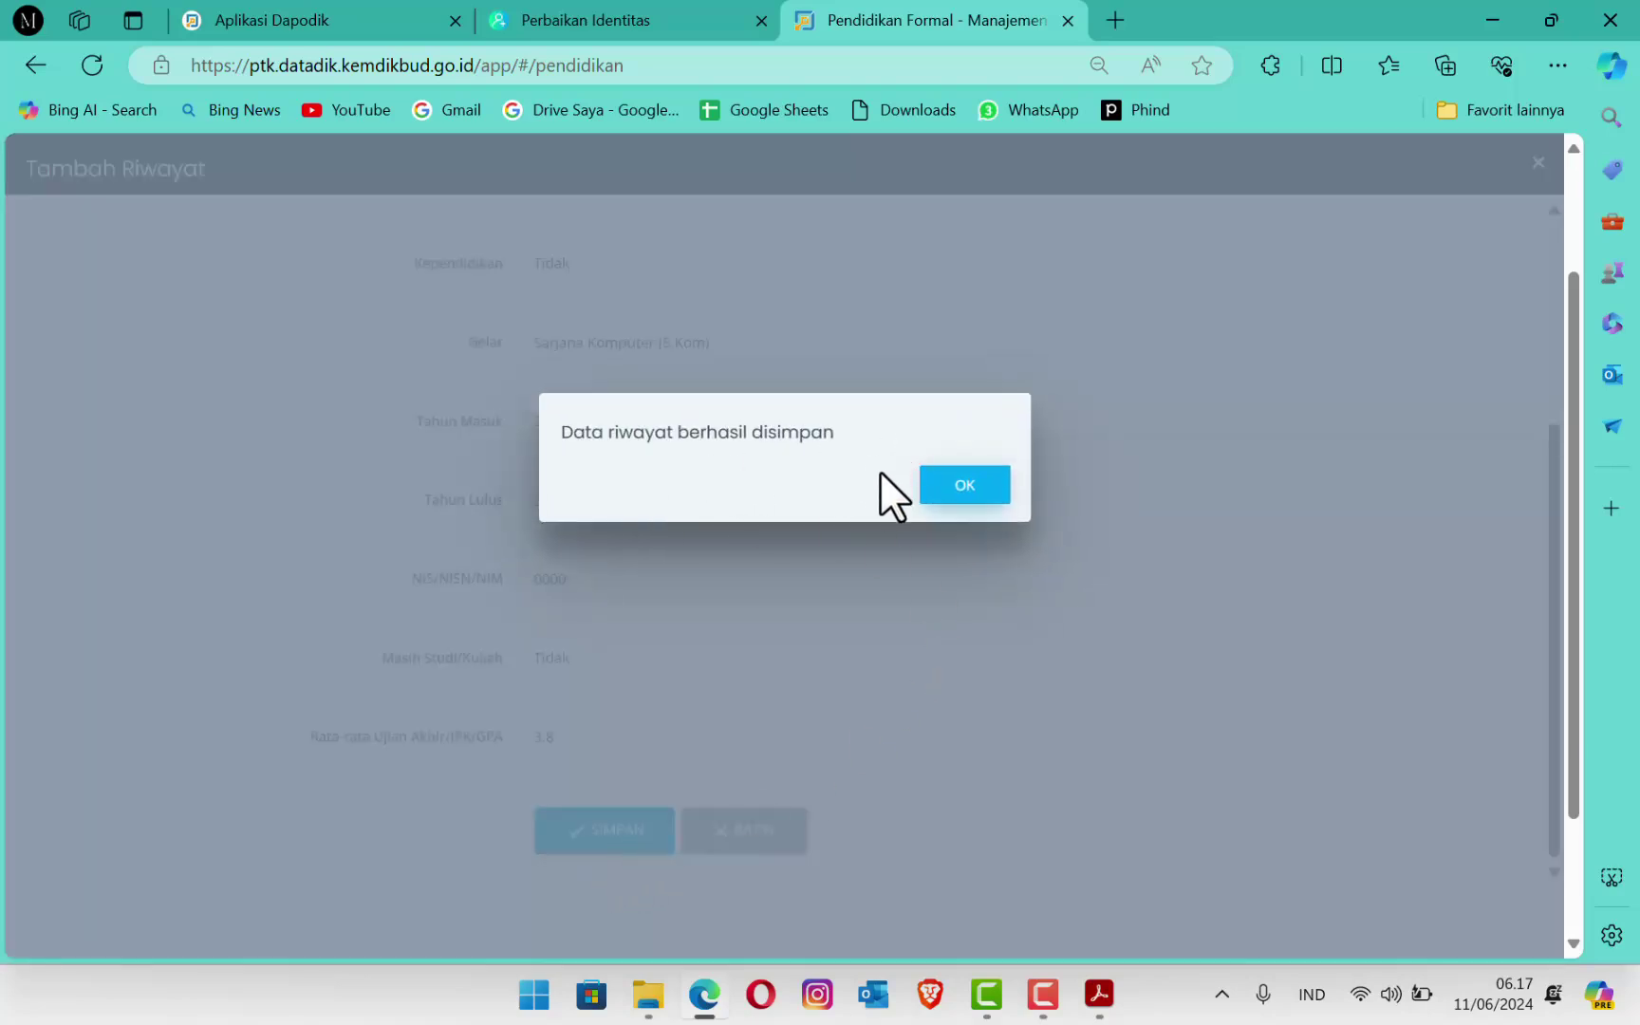
left_click(965, 486)
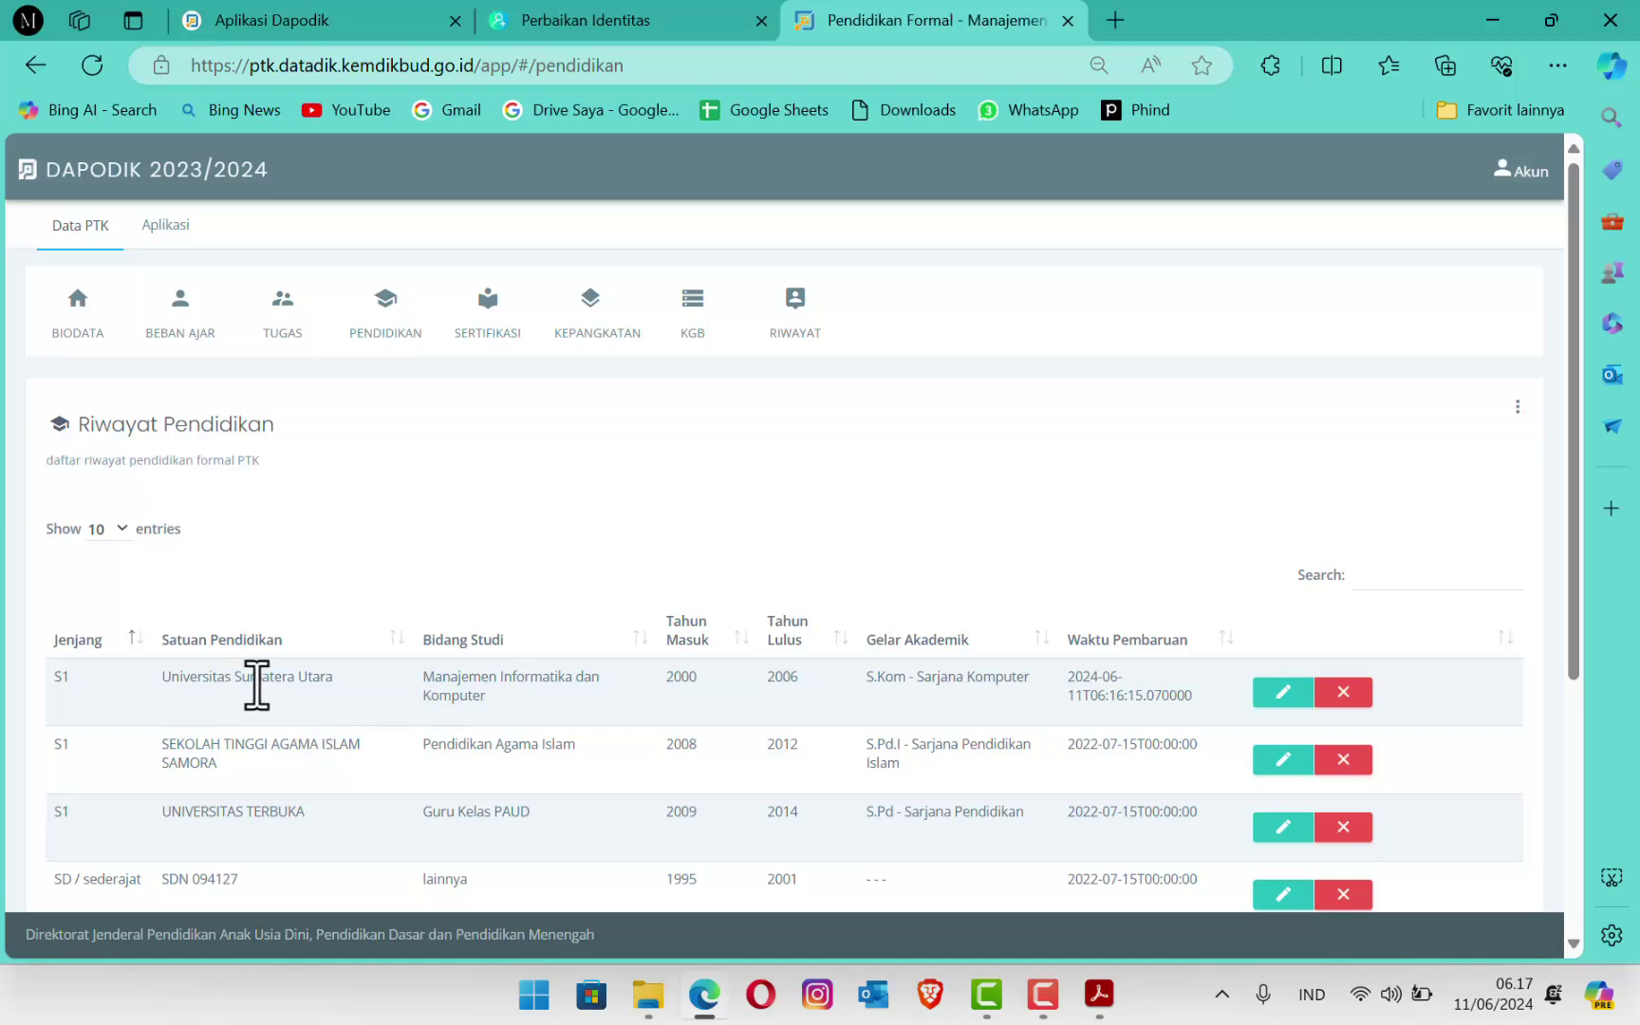
Step: Delete the Universitas Sumatera Utara row and confirm both OK prompts
left_click(1344, 693)
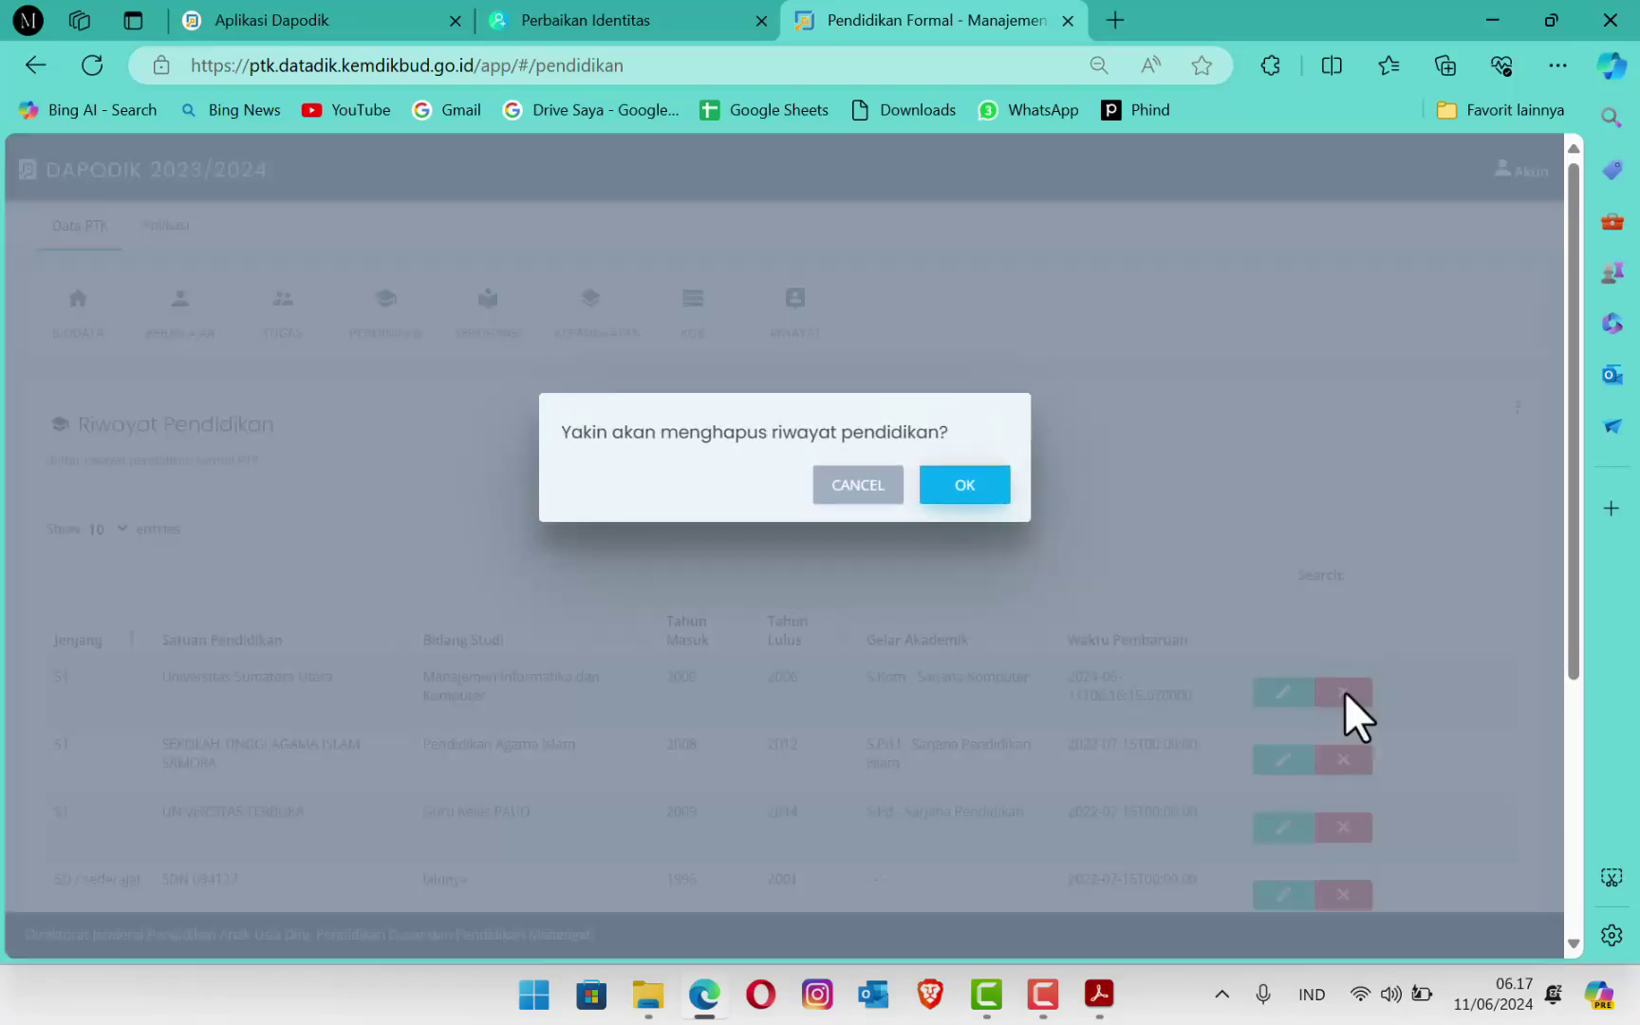
left_click(963, 486)
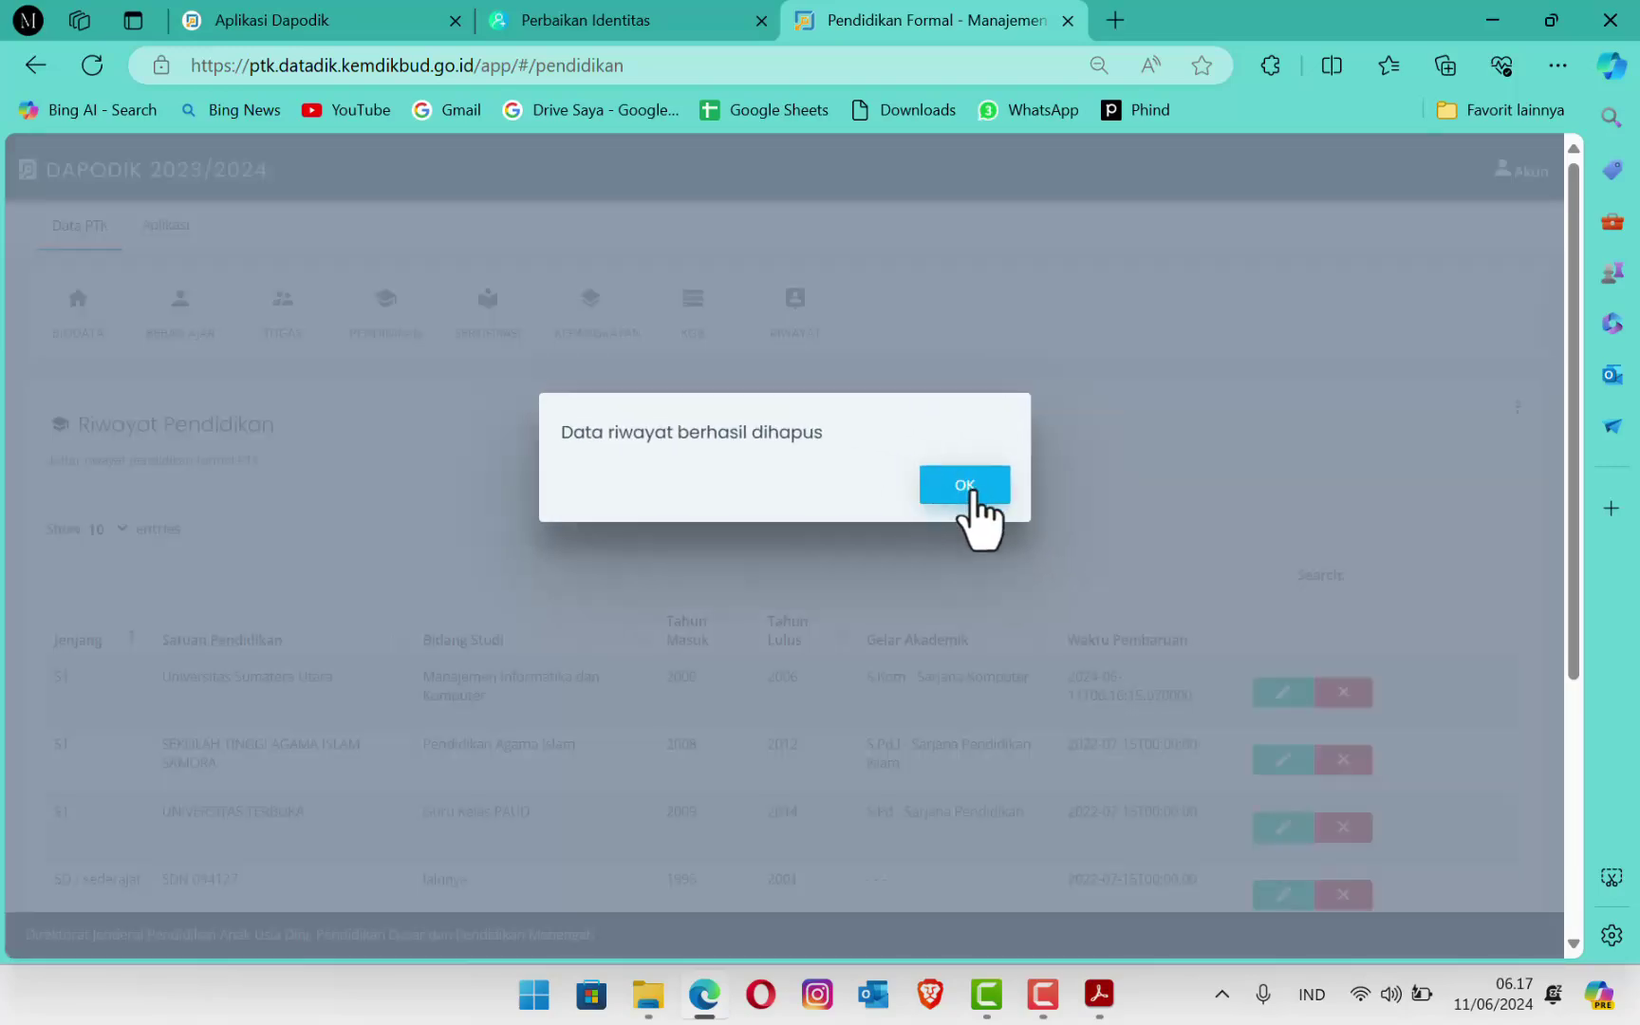
left_click(970, 486)
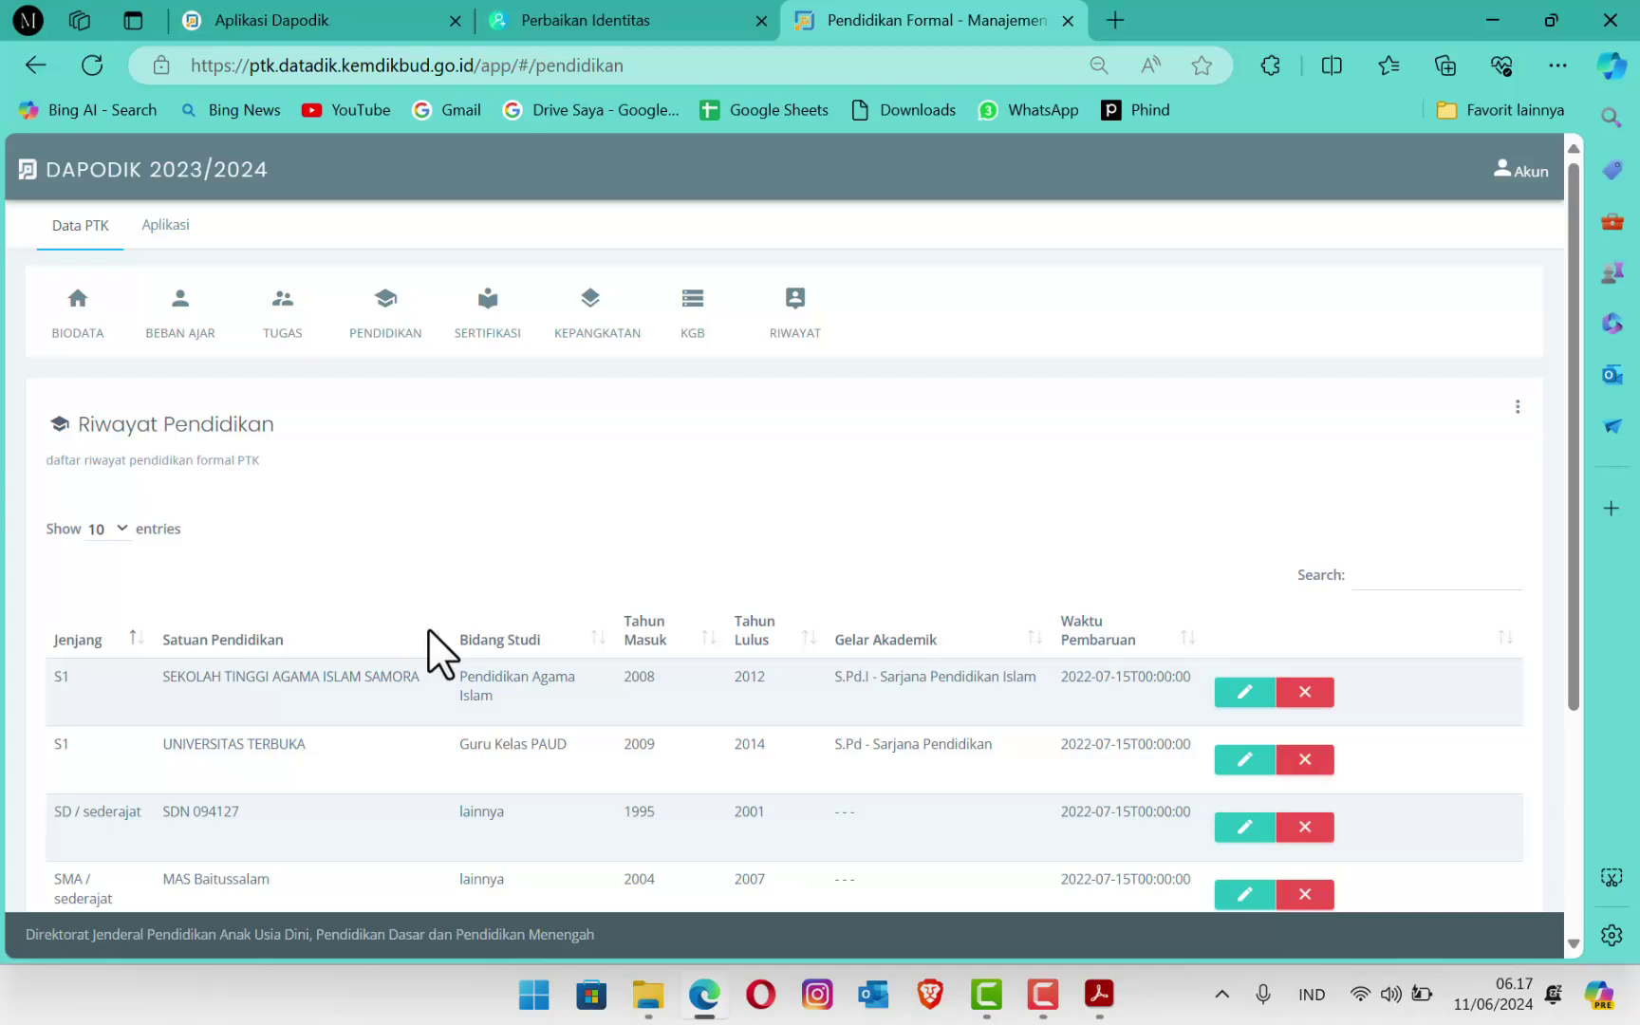
Step: Bring the Surat Pemutakhiran PPG letter in Adobe Acrobat to the front
left_click(1102, 992)
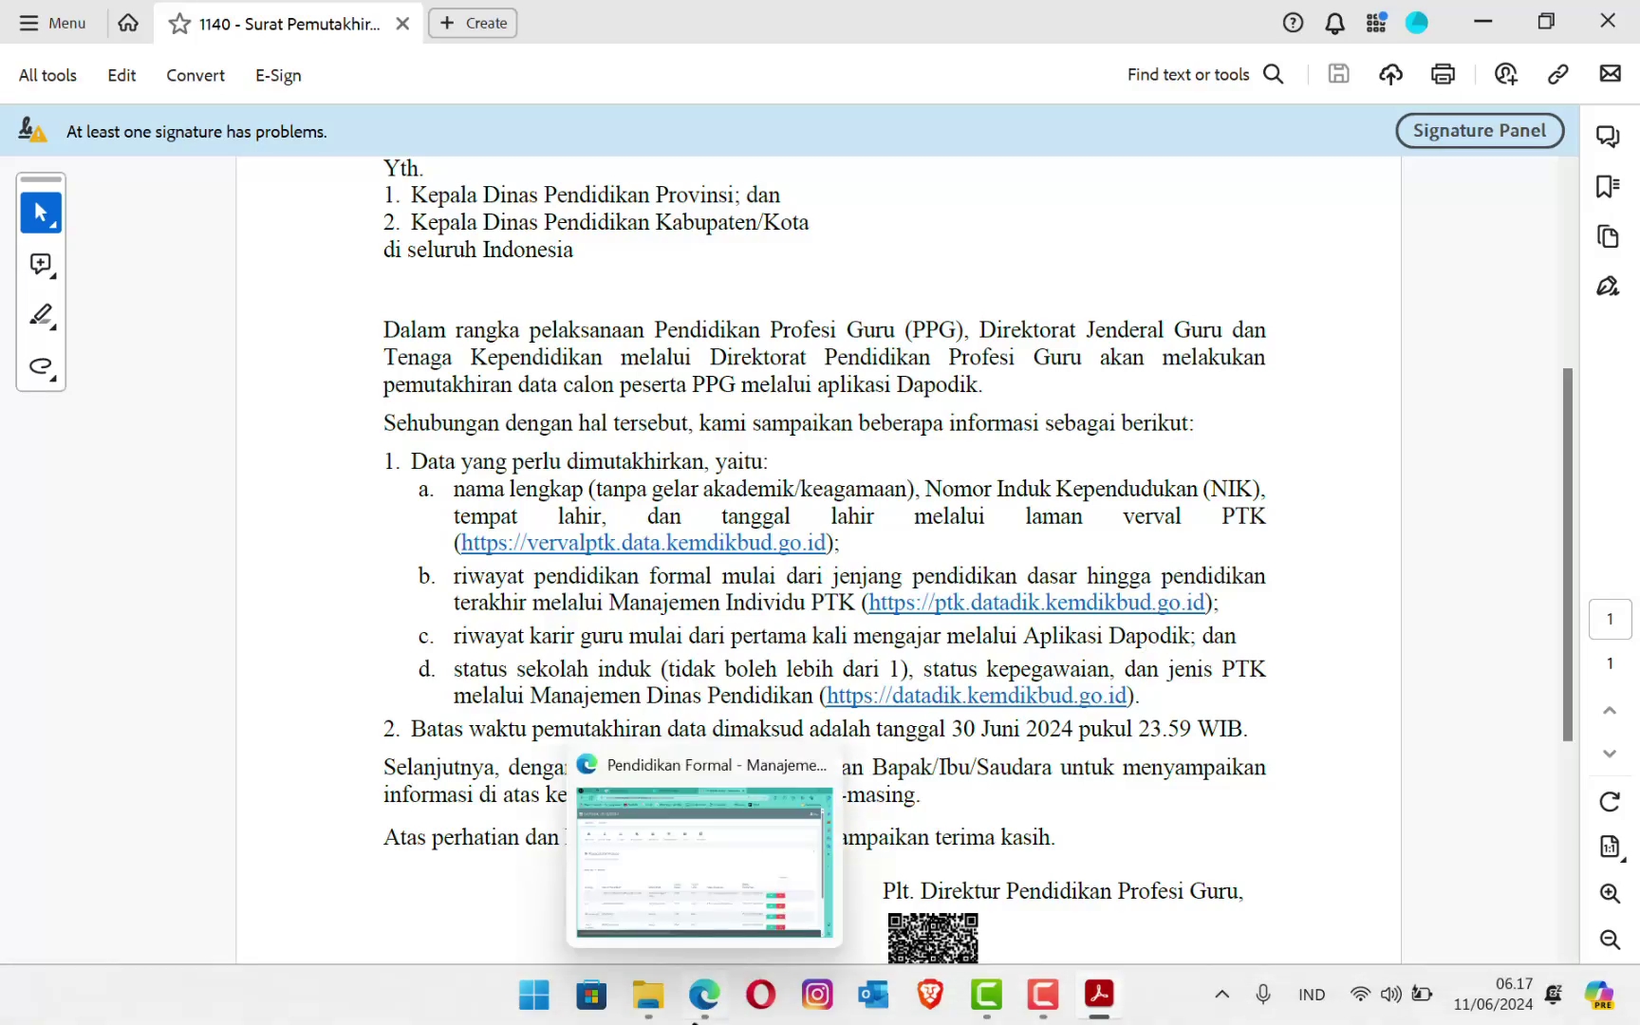
Step: Return to the Aplikasi Dapodik browser tab and open the GTK Guru list
left_click(704, 1011)
left_click(197, 8)
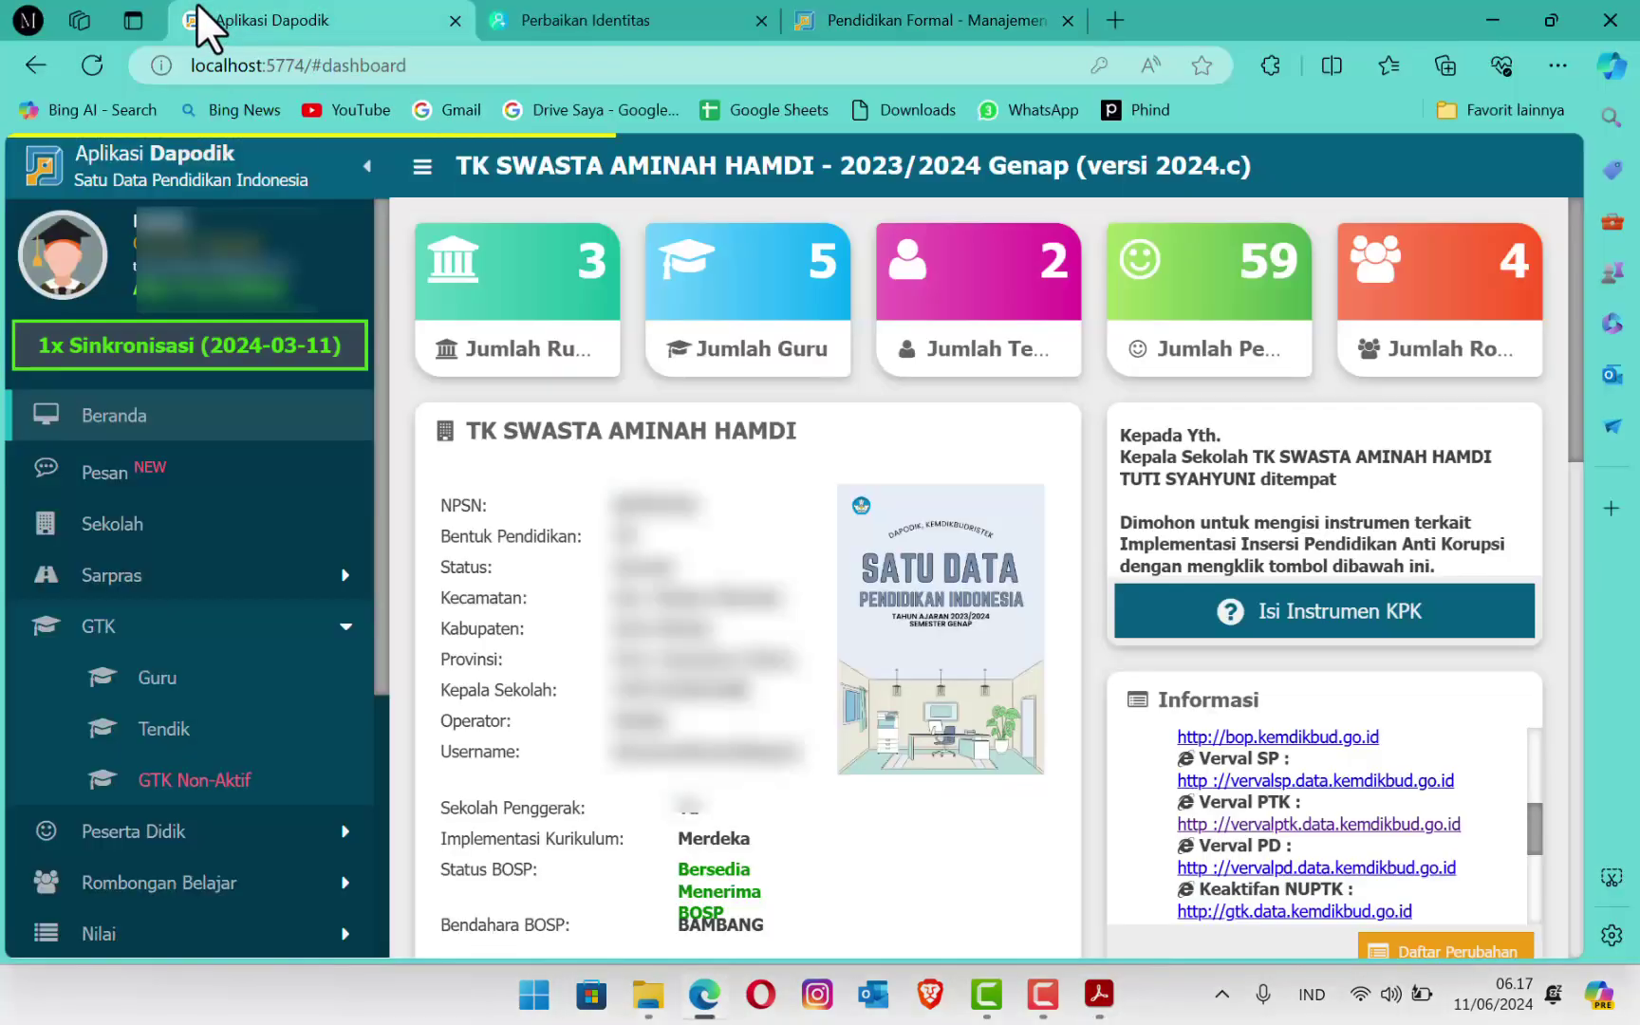
left_click(157, 680)
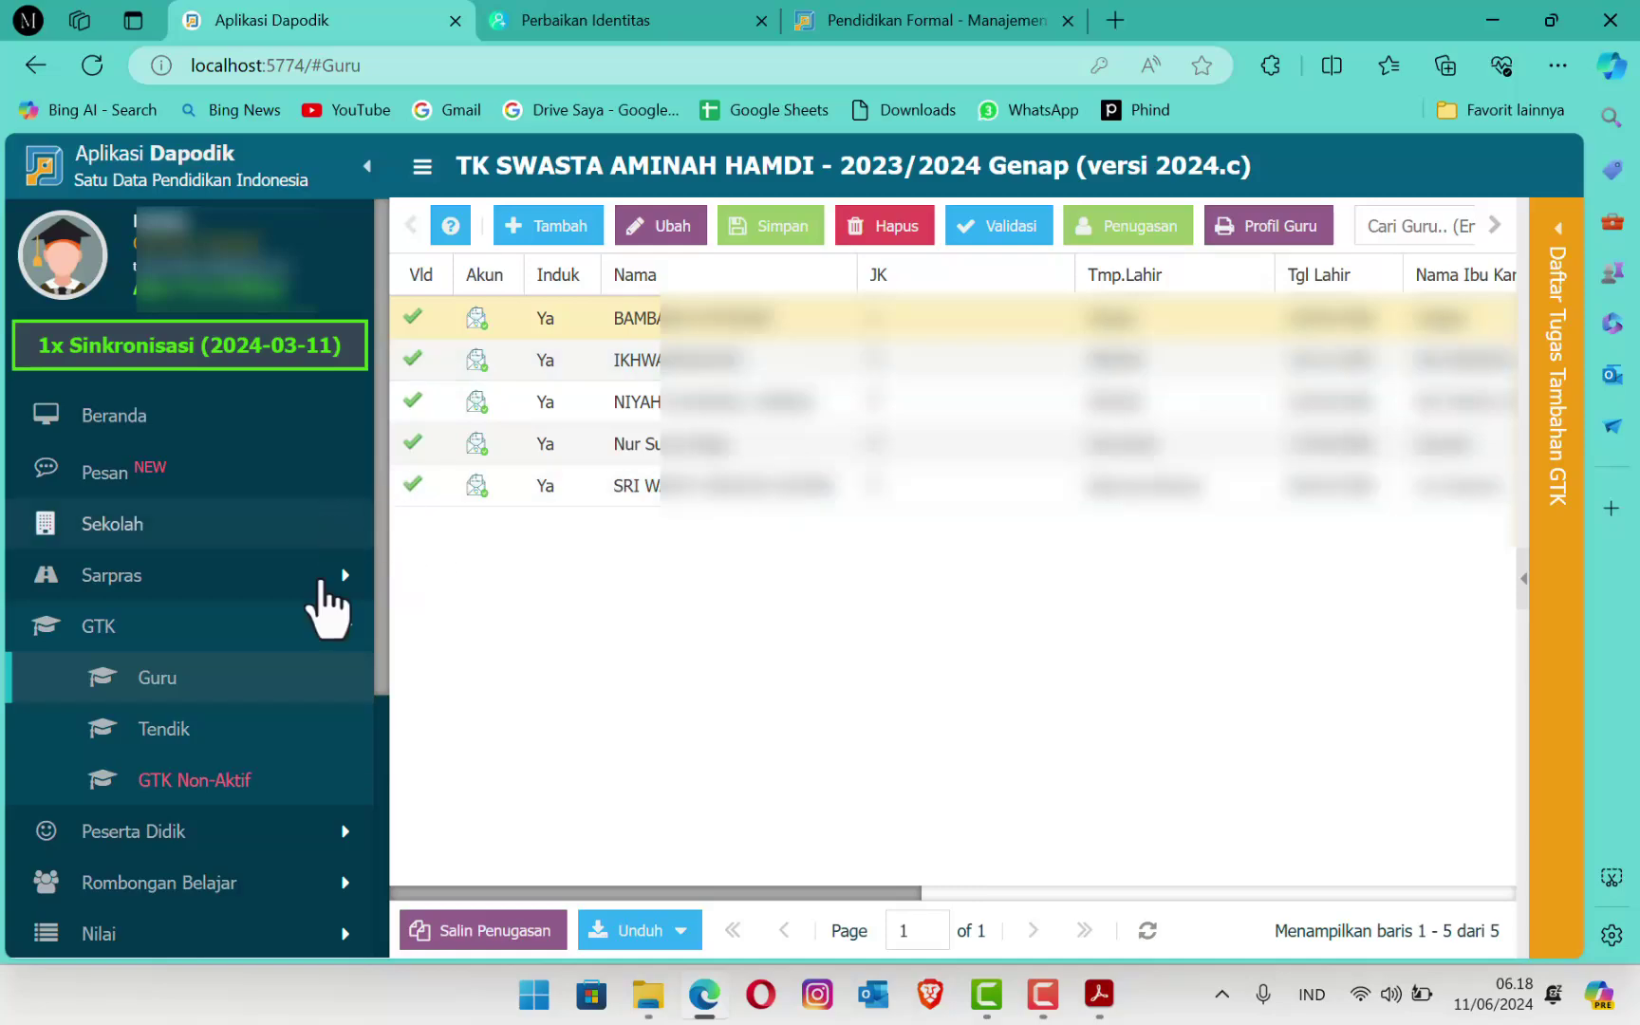
Step: In Pengaturan, start Tukar Akses Pengguna and close the registration-code prompt
scroll(329, 604, "down", 4)
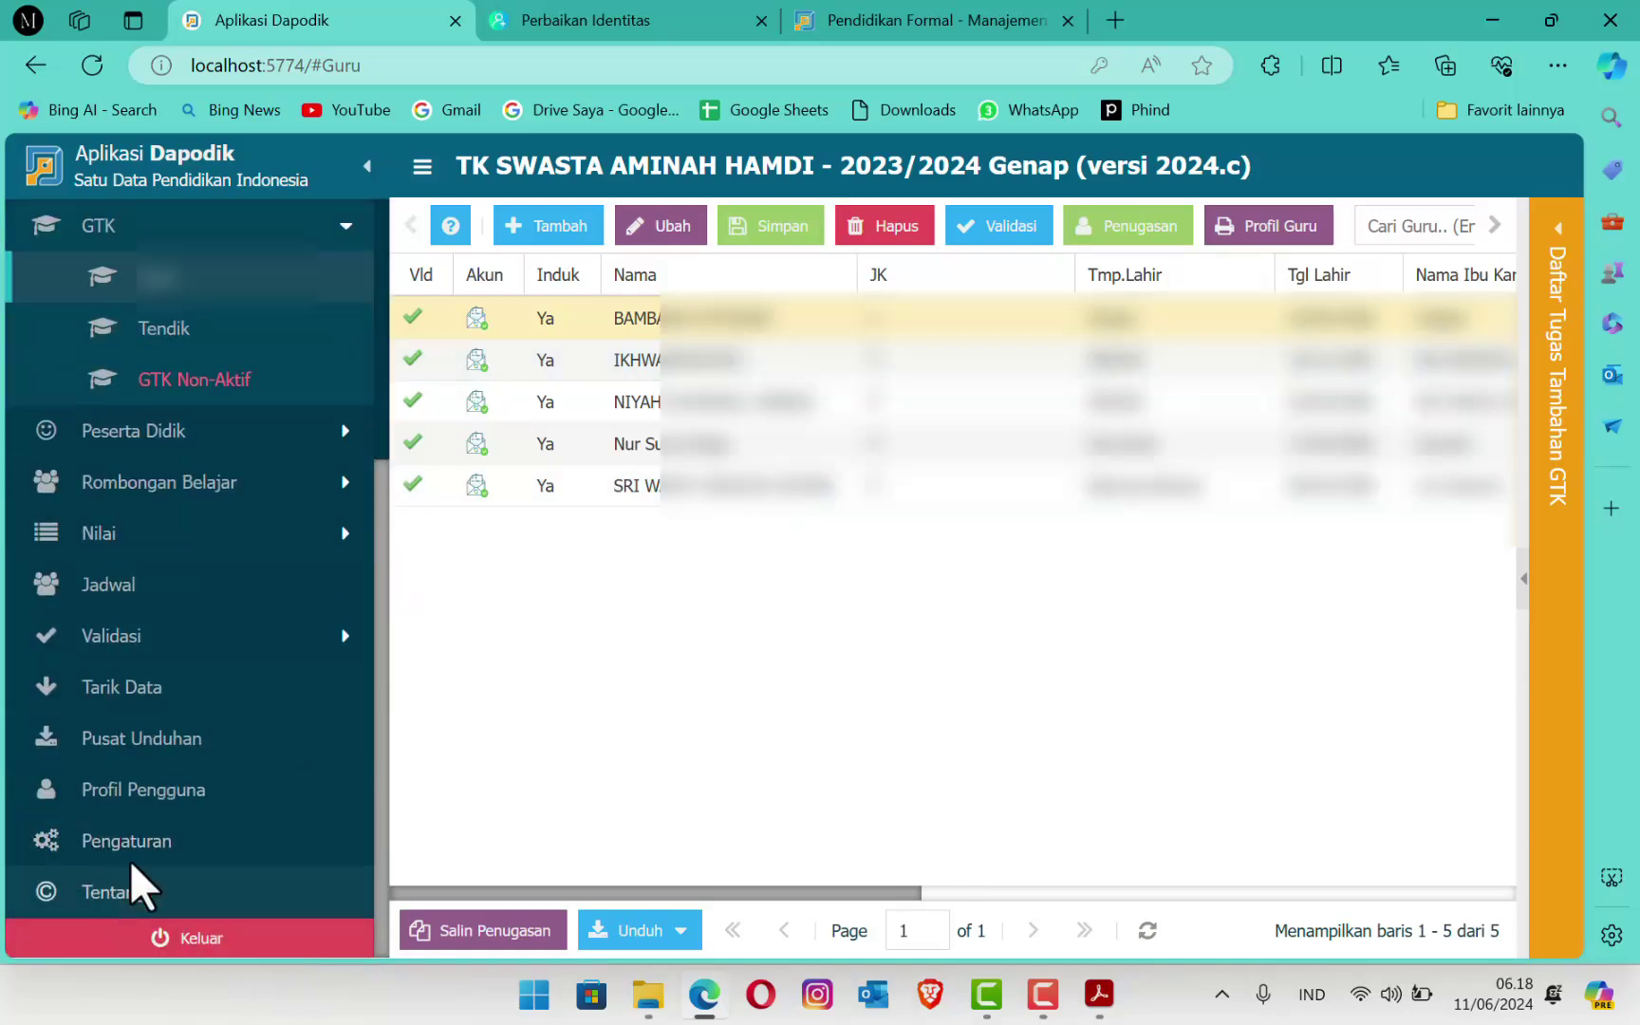
left_click(119, 829)
left_click(1153, 380)
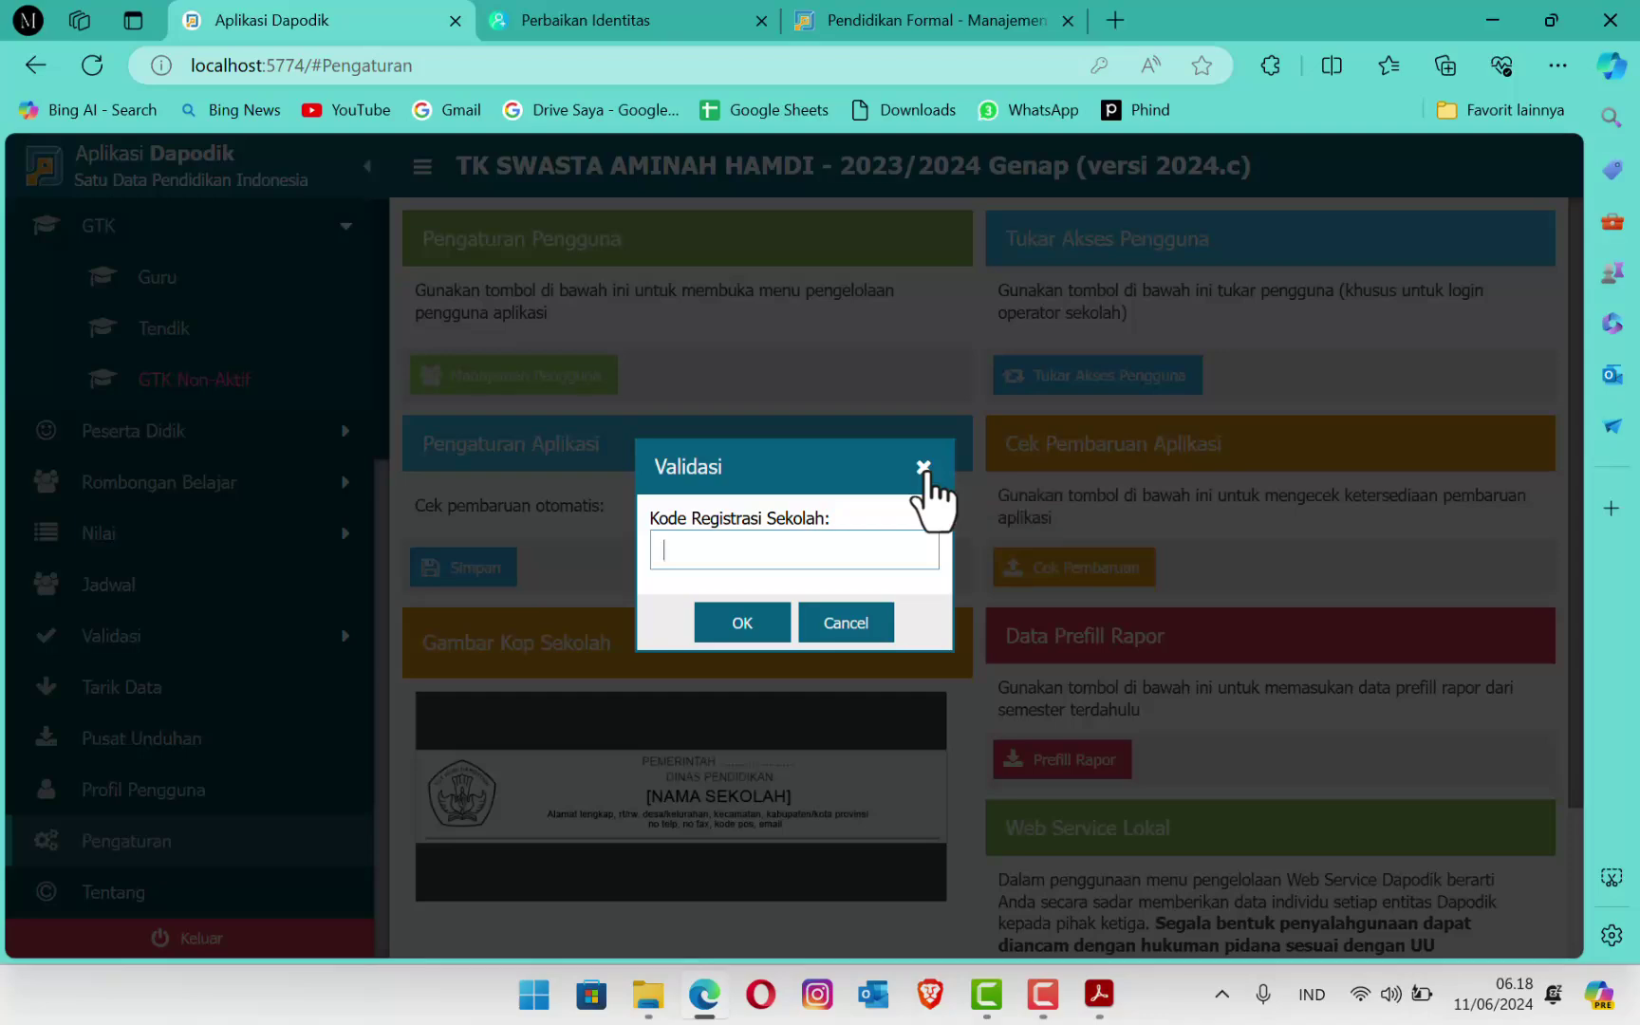
left_click(924, 468)
Step: Log out, sign in with the saved browser login, and choose the PTK role
left_click(226, 940)
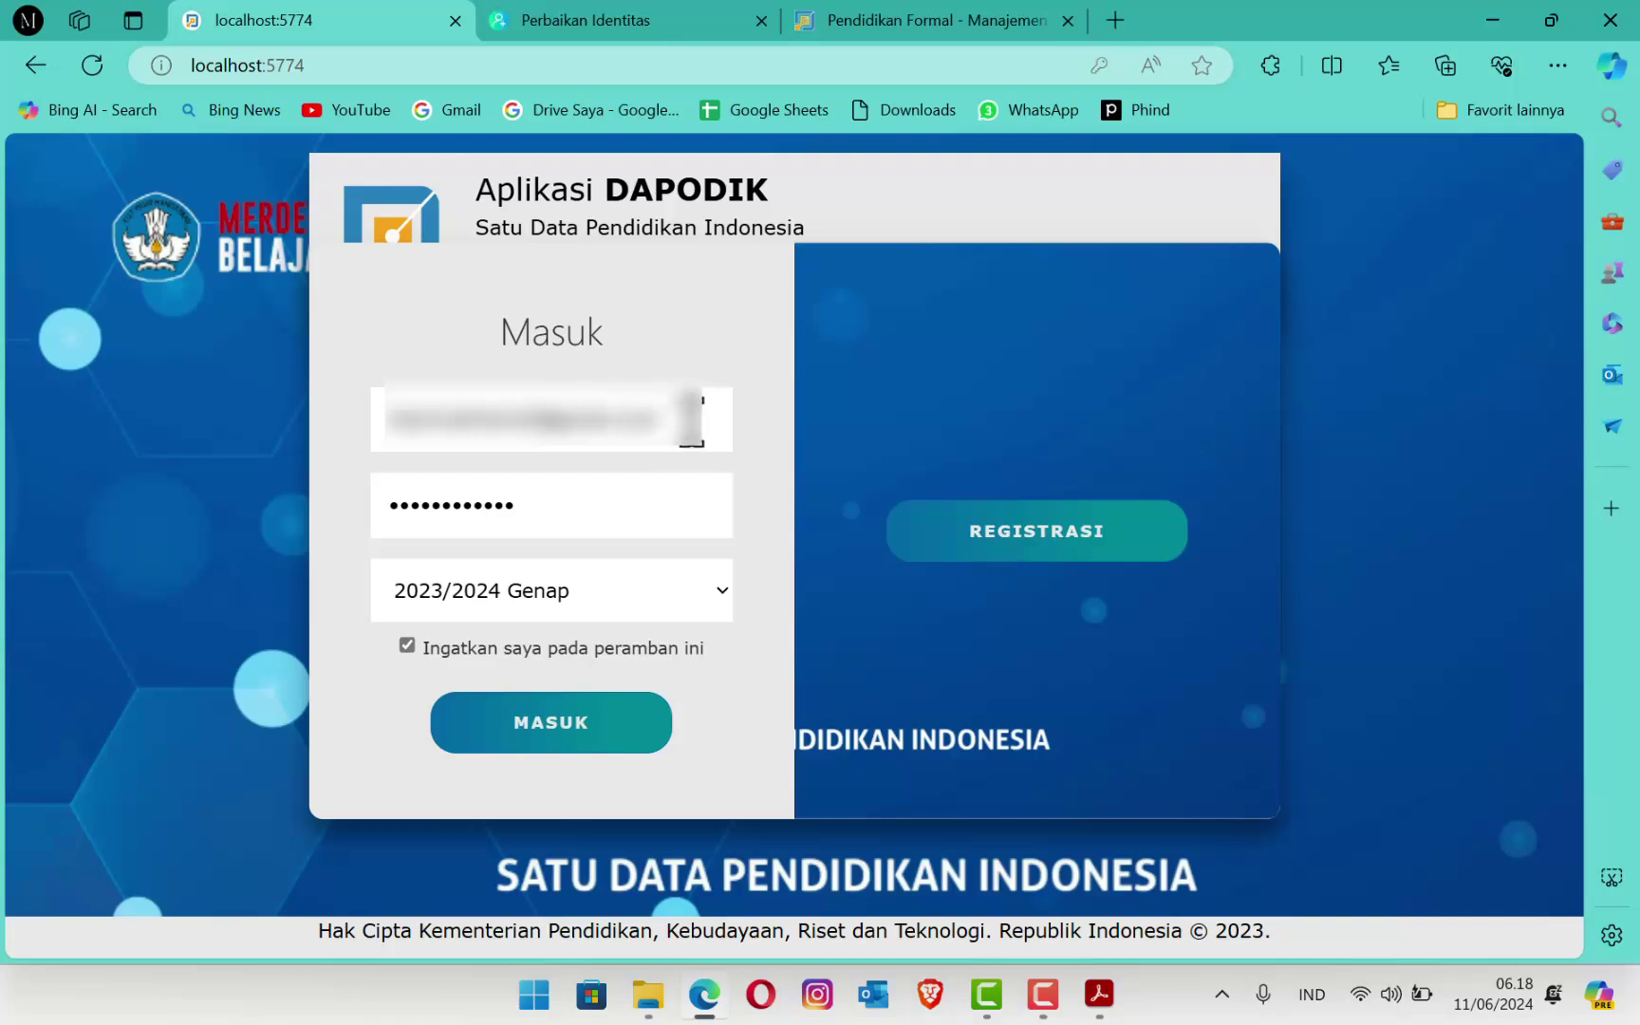
left_click(691, 417)
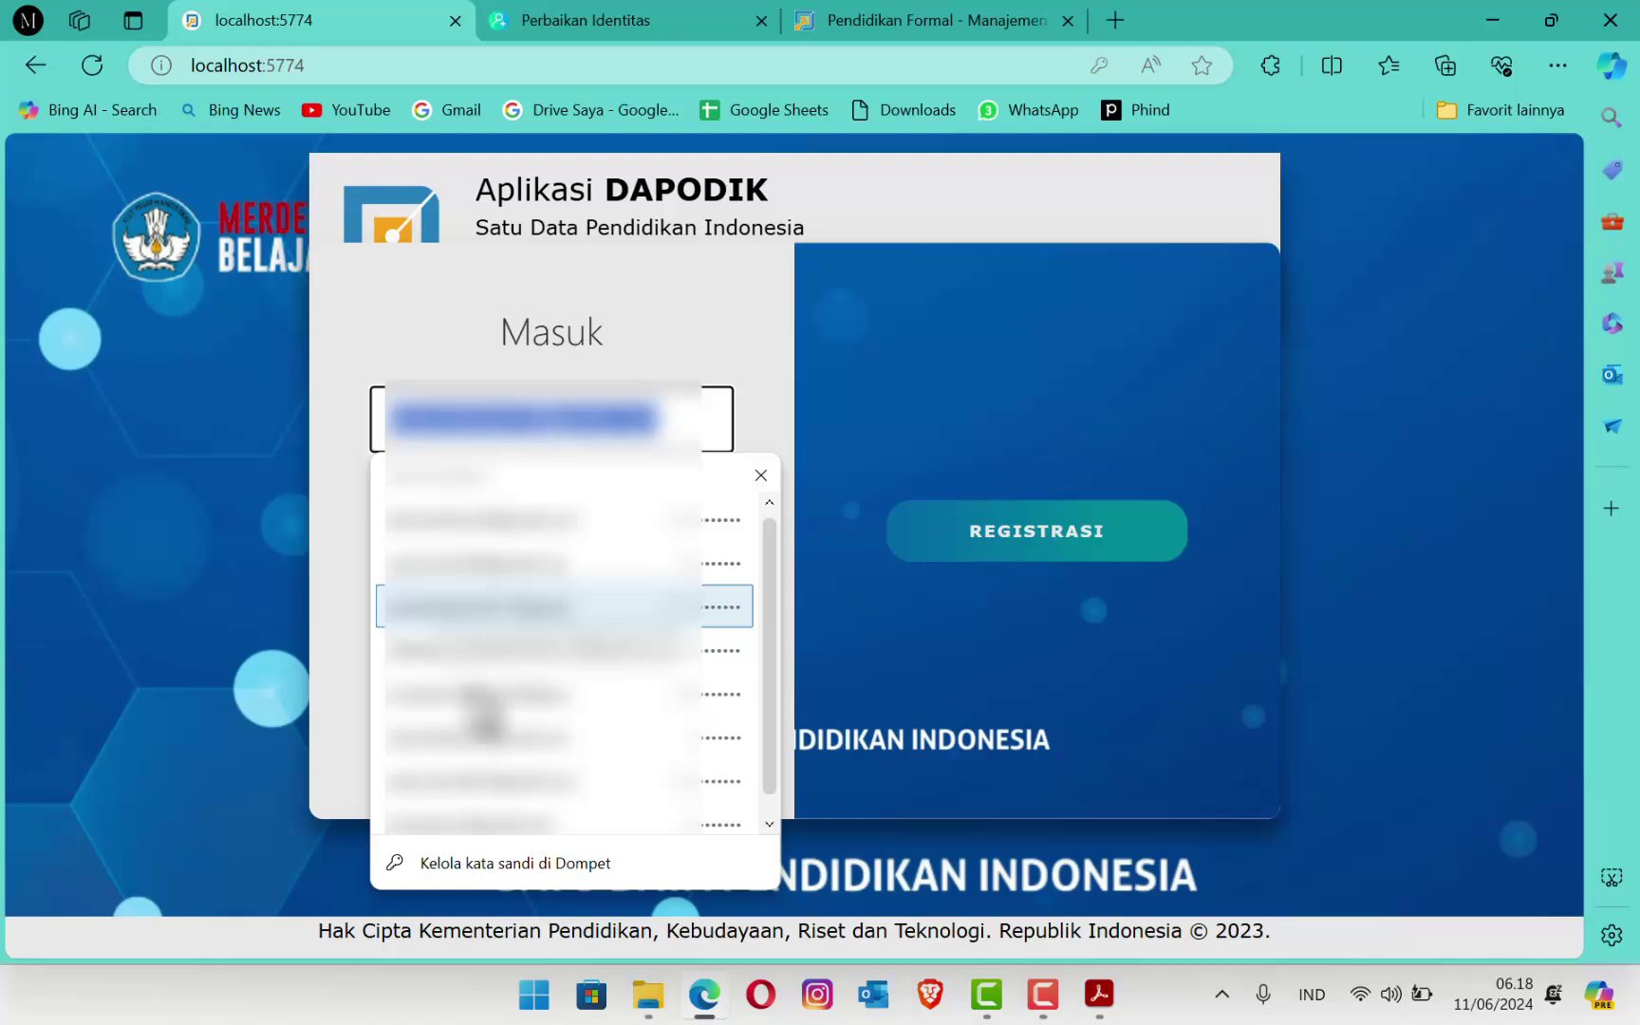
left_click(465, 689)
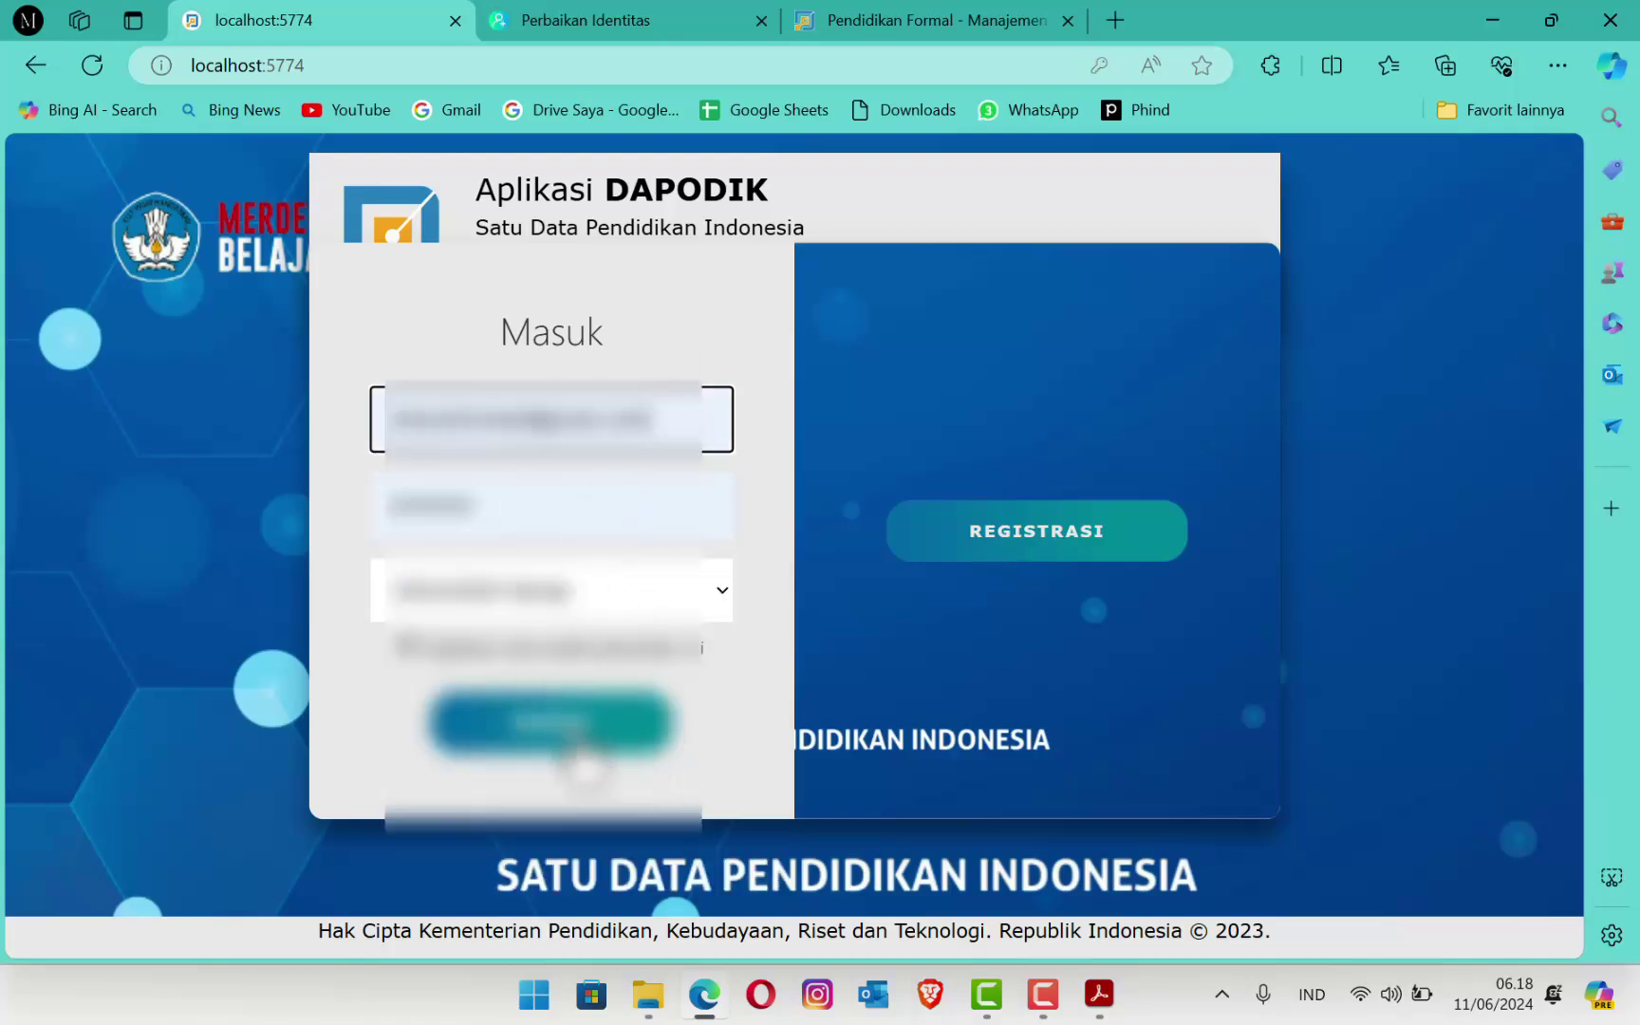
left_click(551, 726)
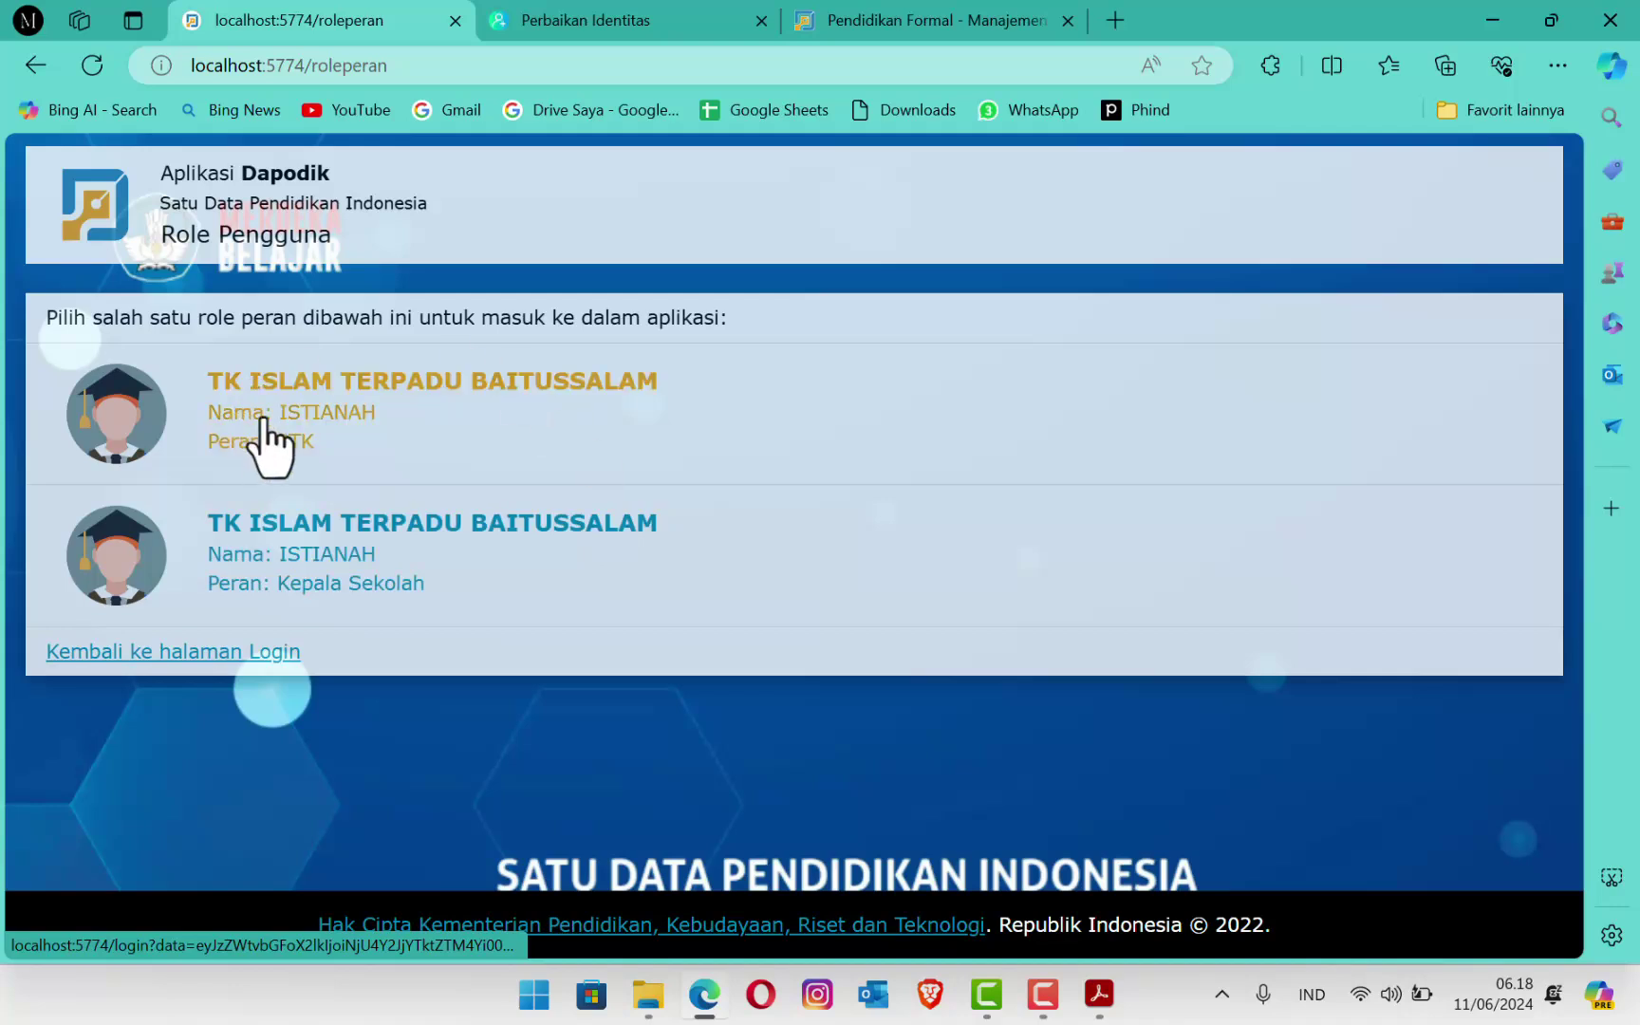
left_click(462, 433)
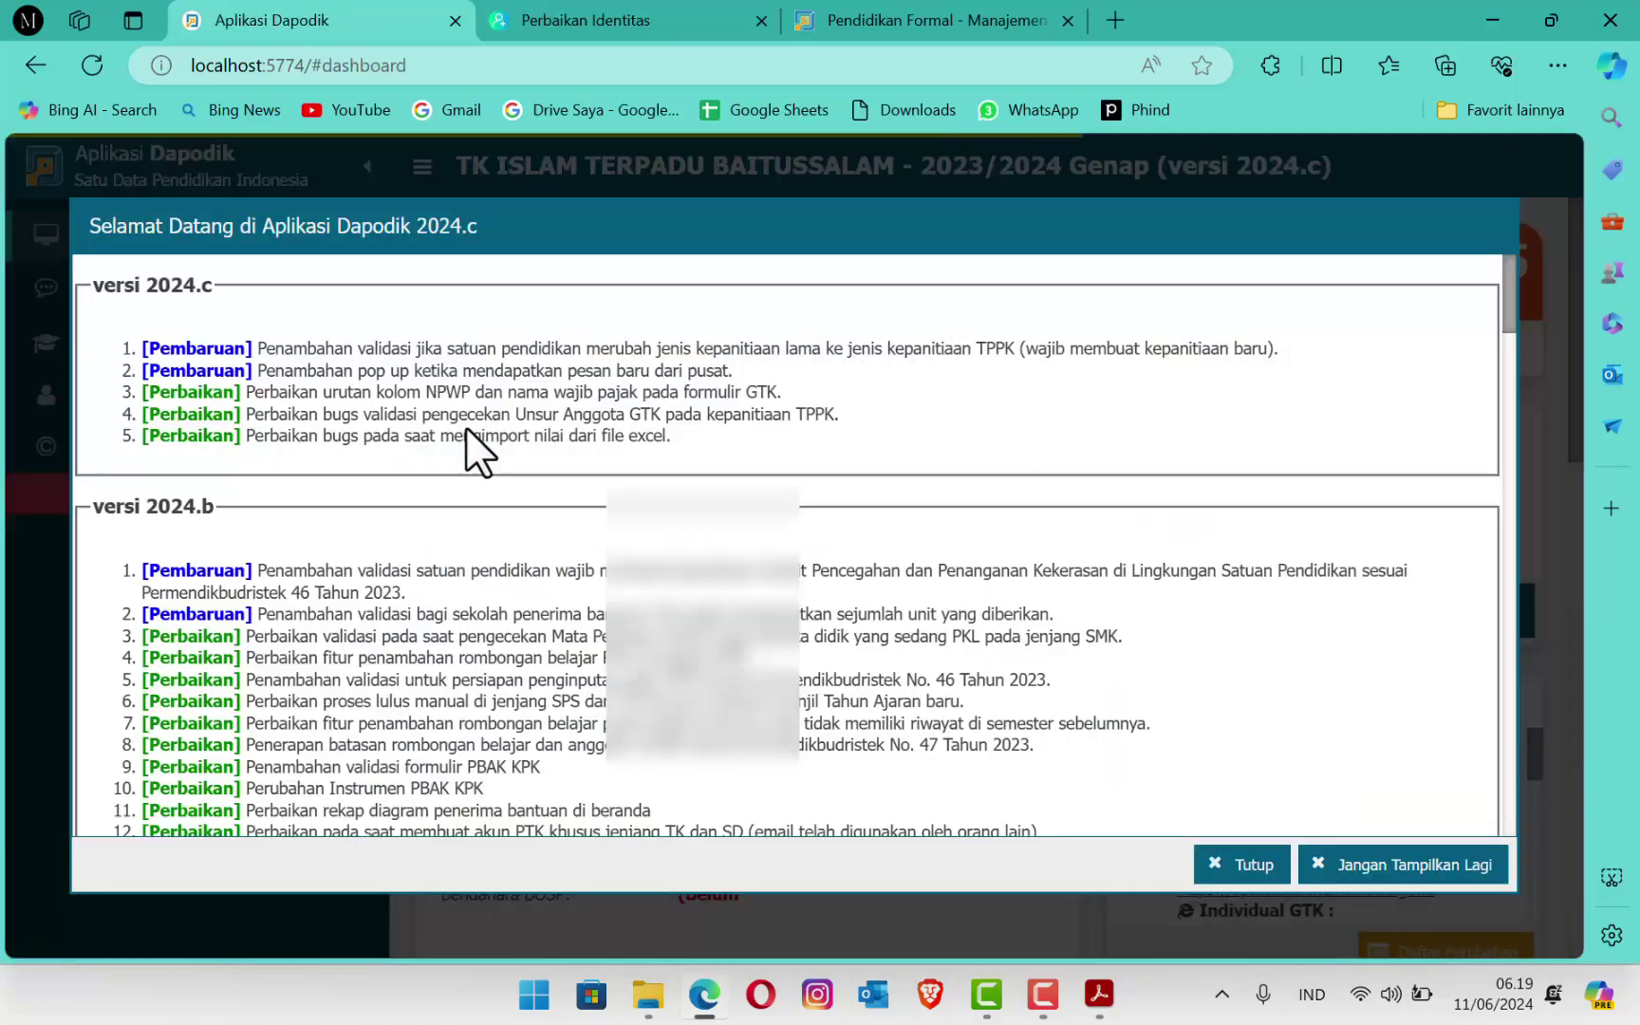
Step: Dismiss the welcome notes and open the GTK Tendik list
left_click(1225, 863)
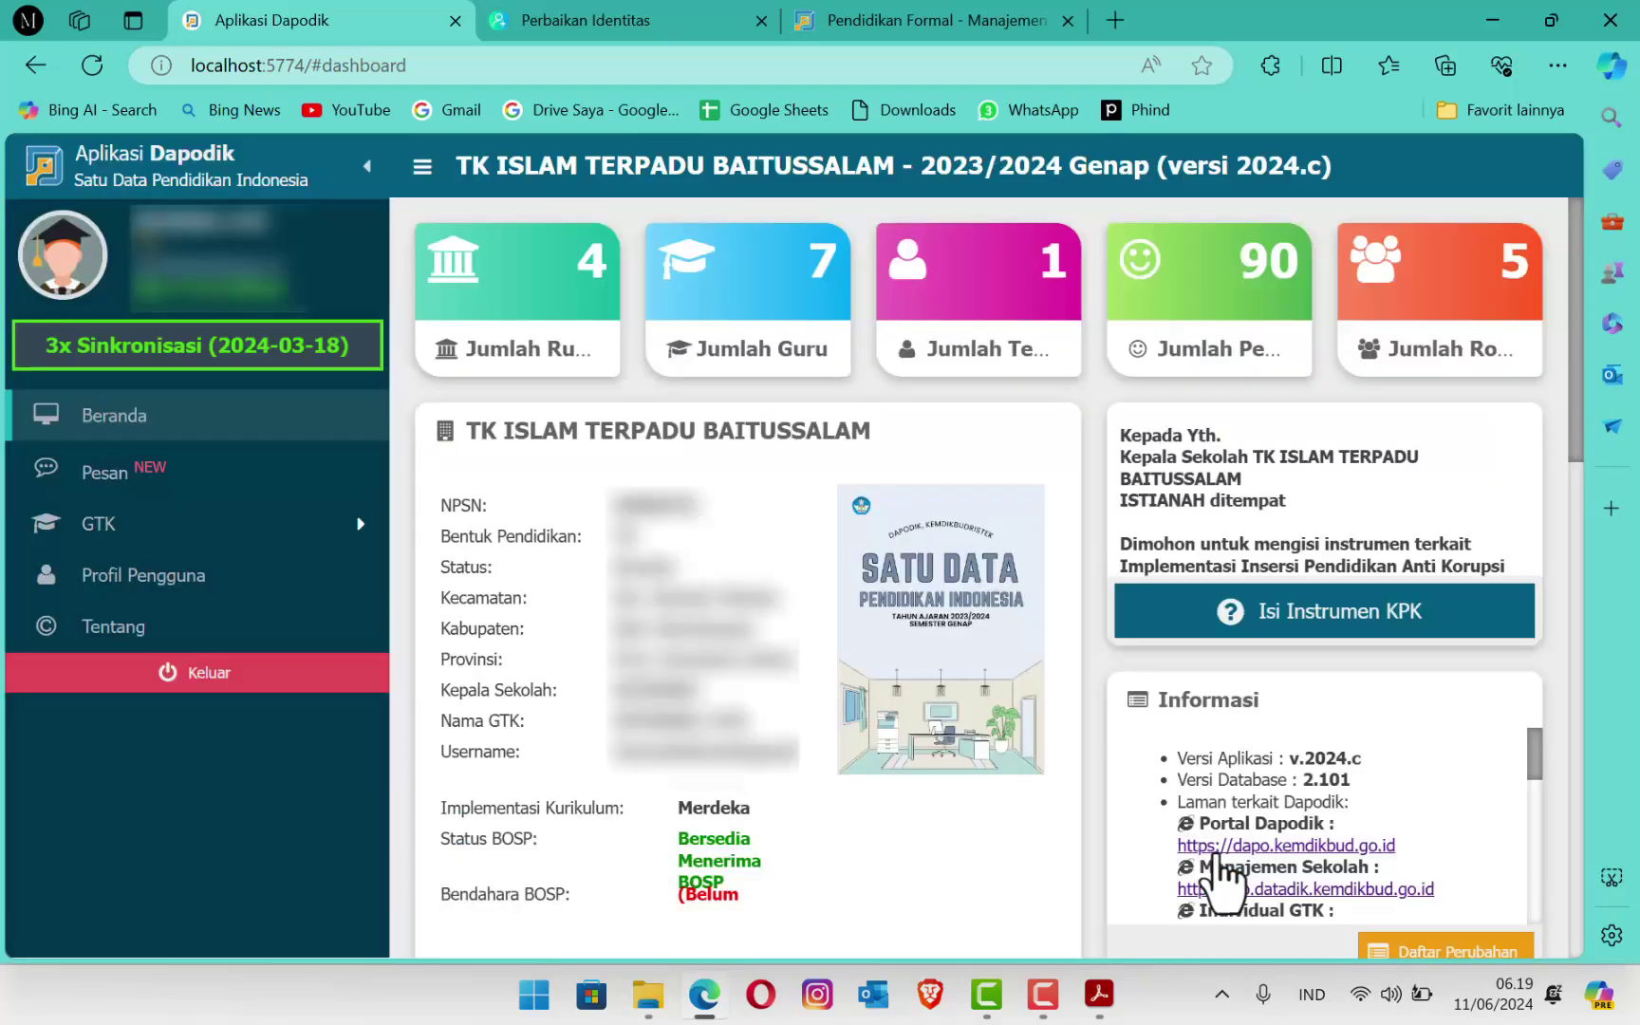
left_click(114, 529)
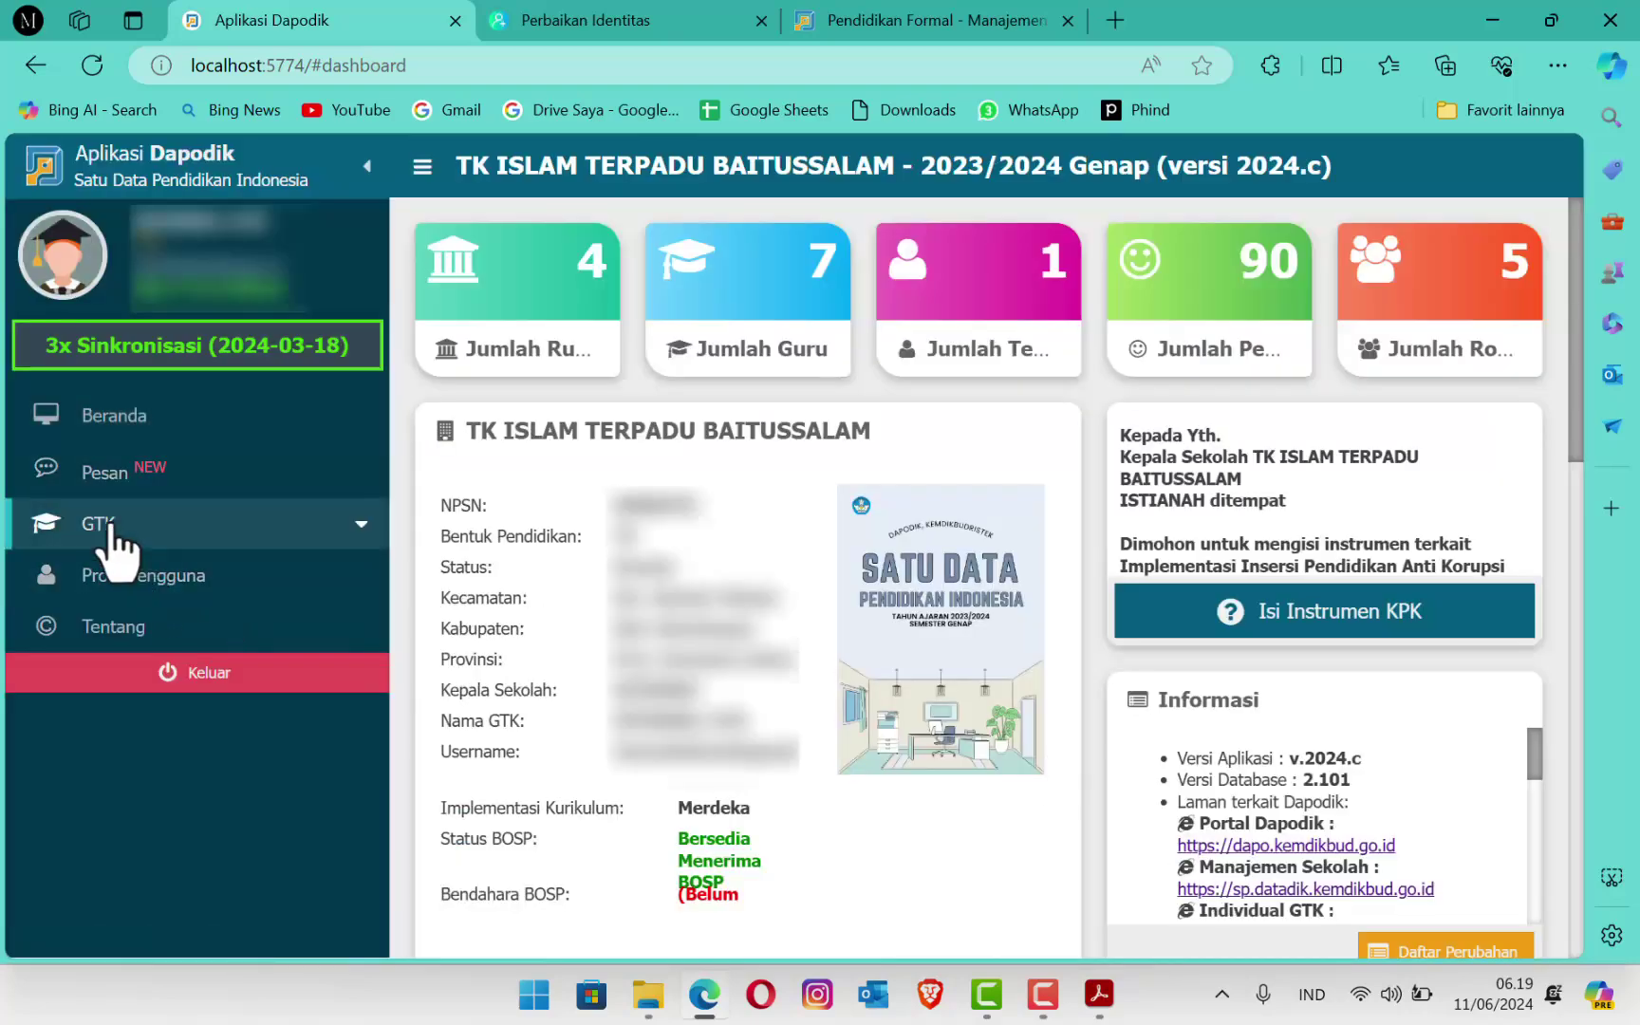
left_click(161, 573)
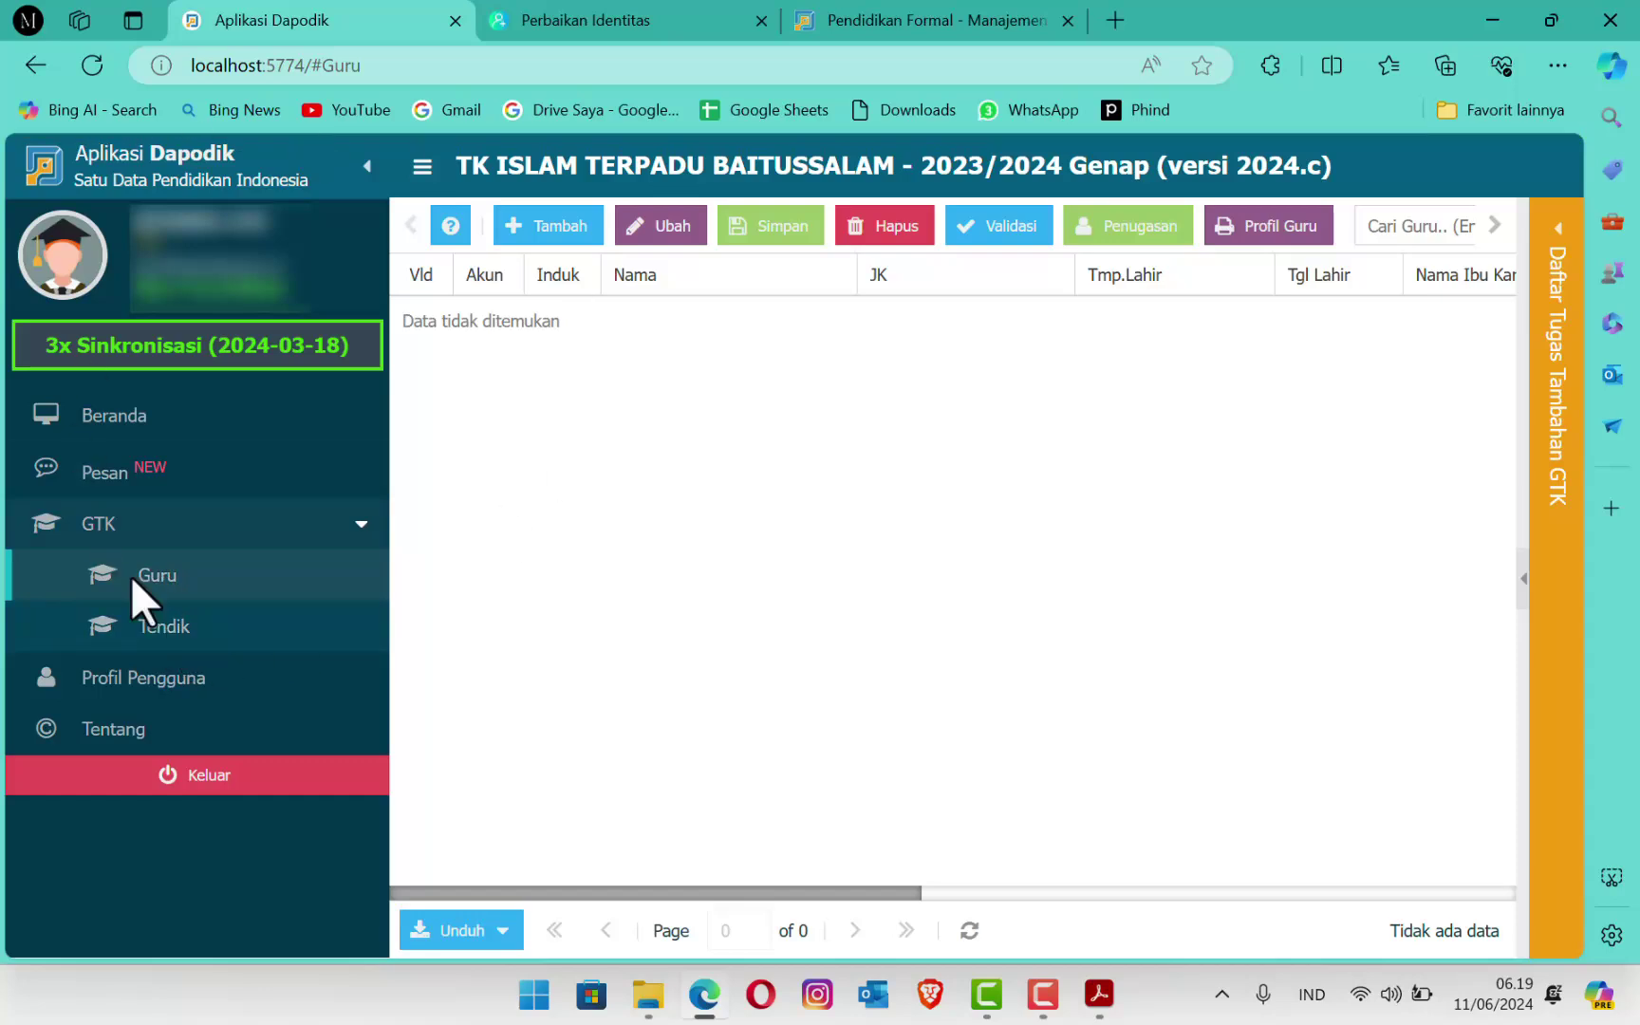
left_click(146, 630)
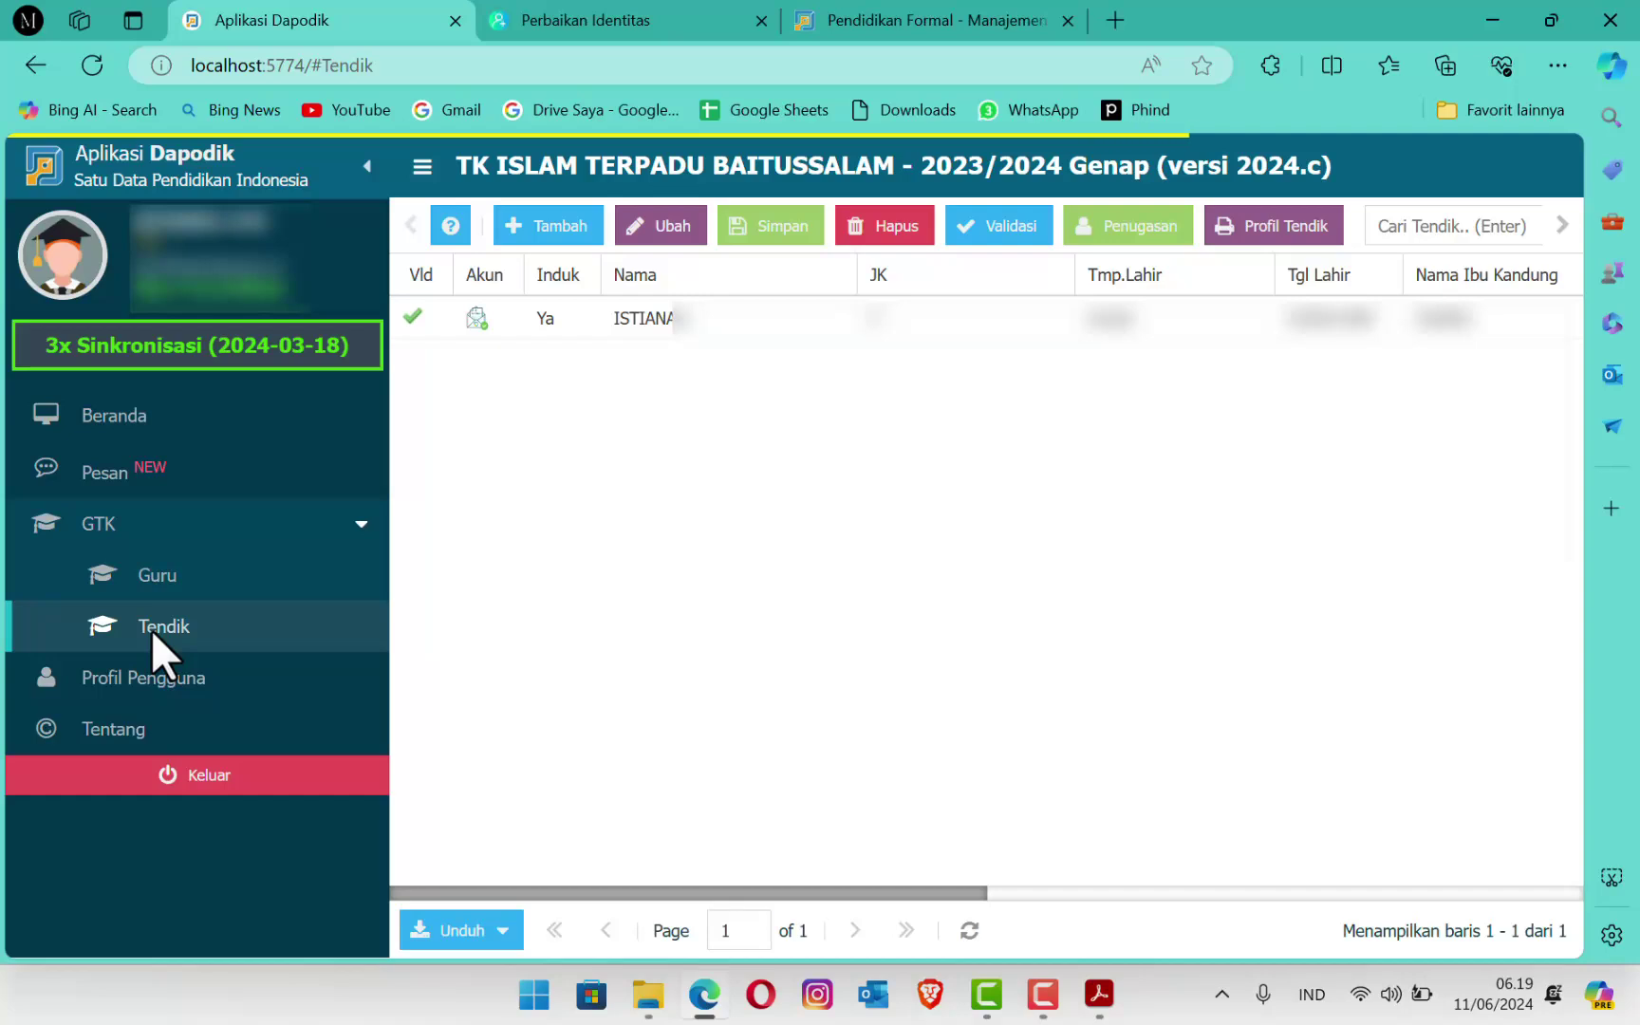
Step: Open the only Tendik record with Ubah and scroll its detail history tabs
left_click(679, 322)
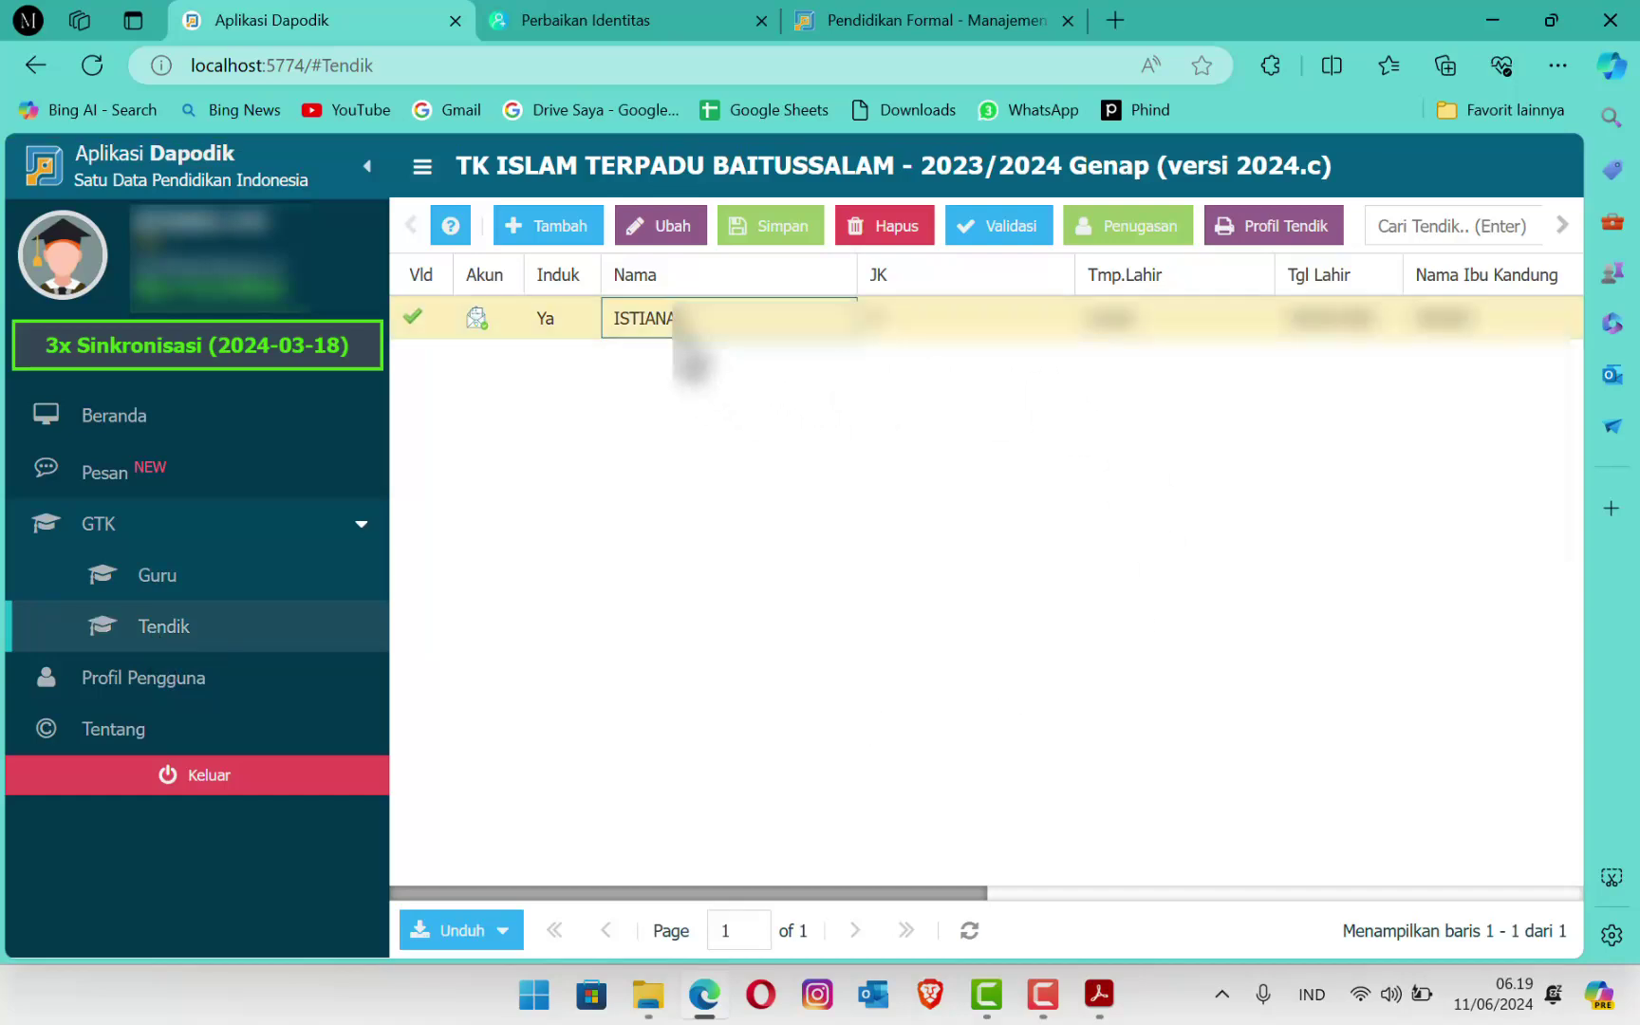
left_click(667, 232)
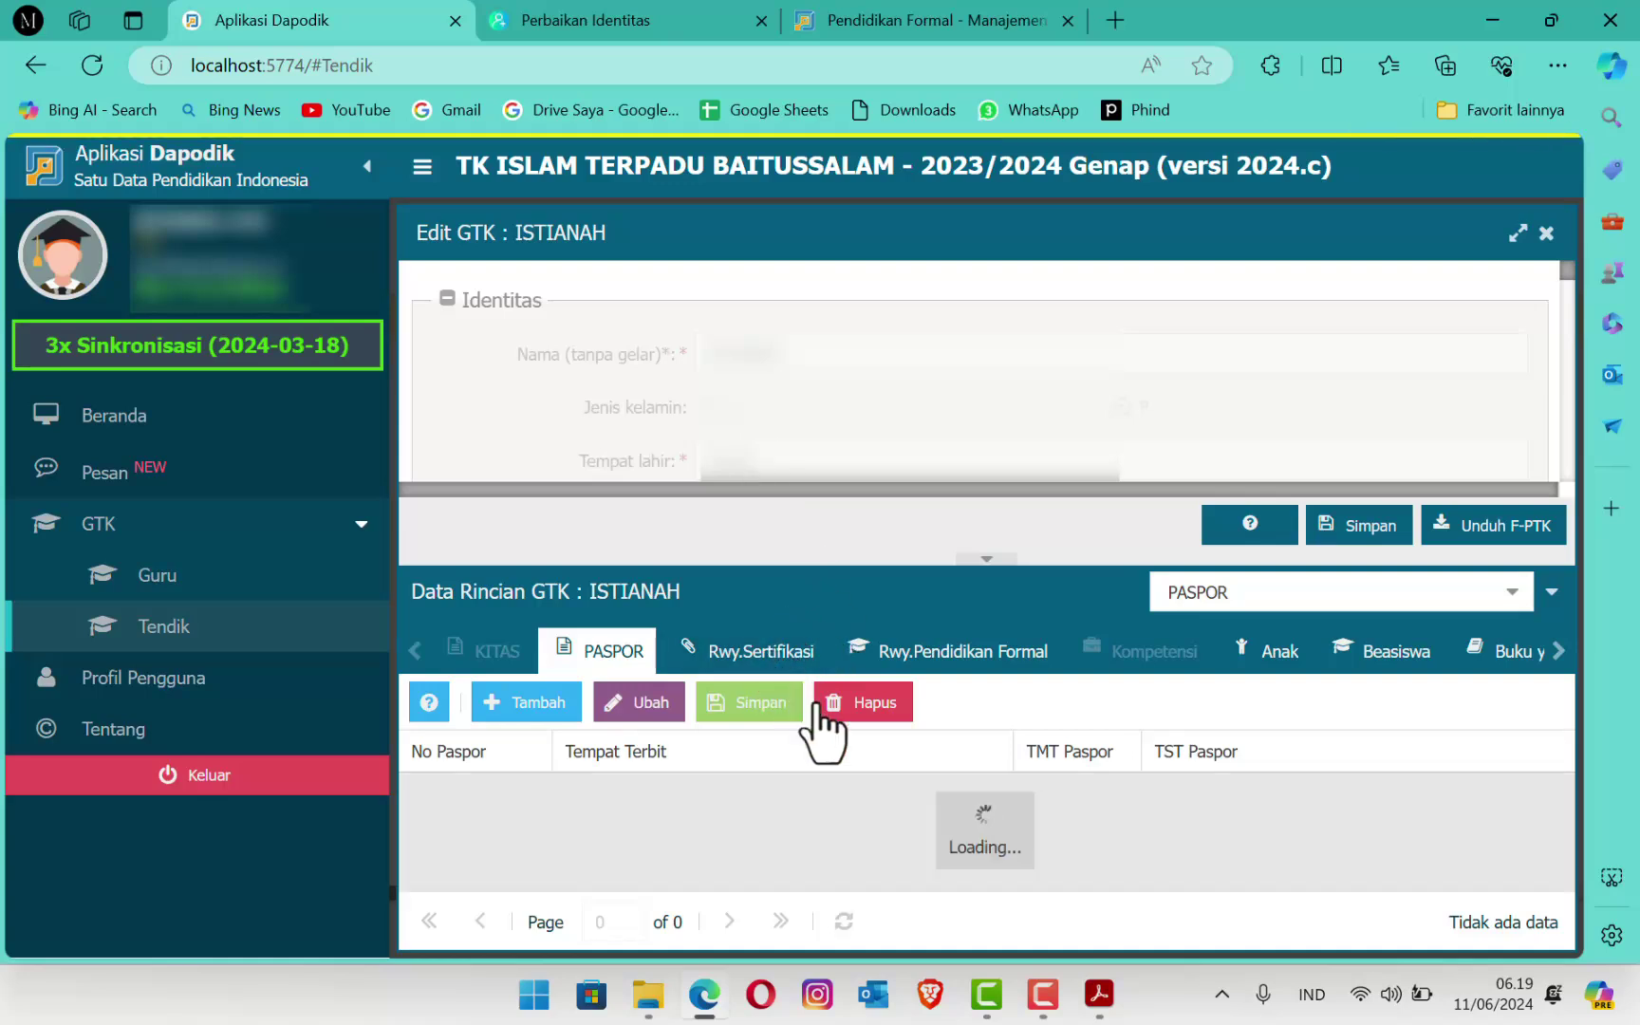
left_click(1559, 653)
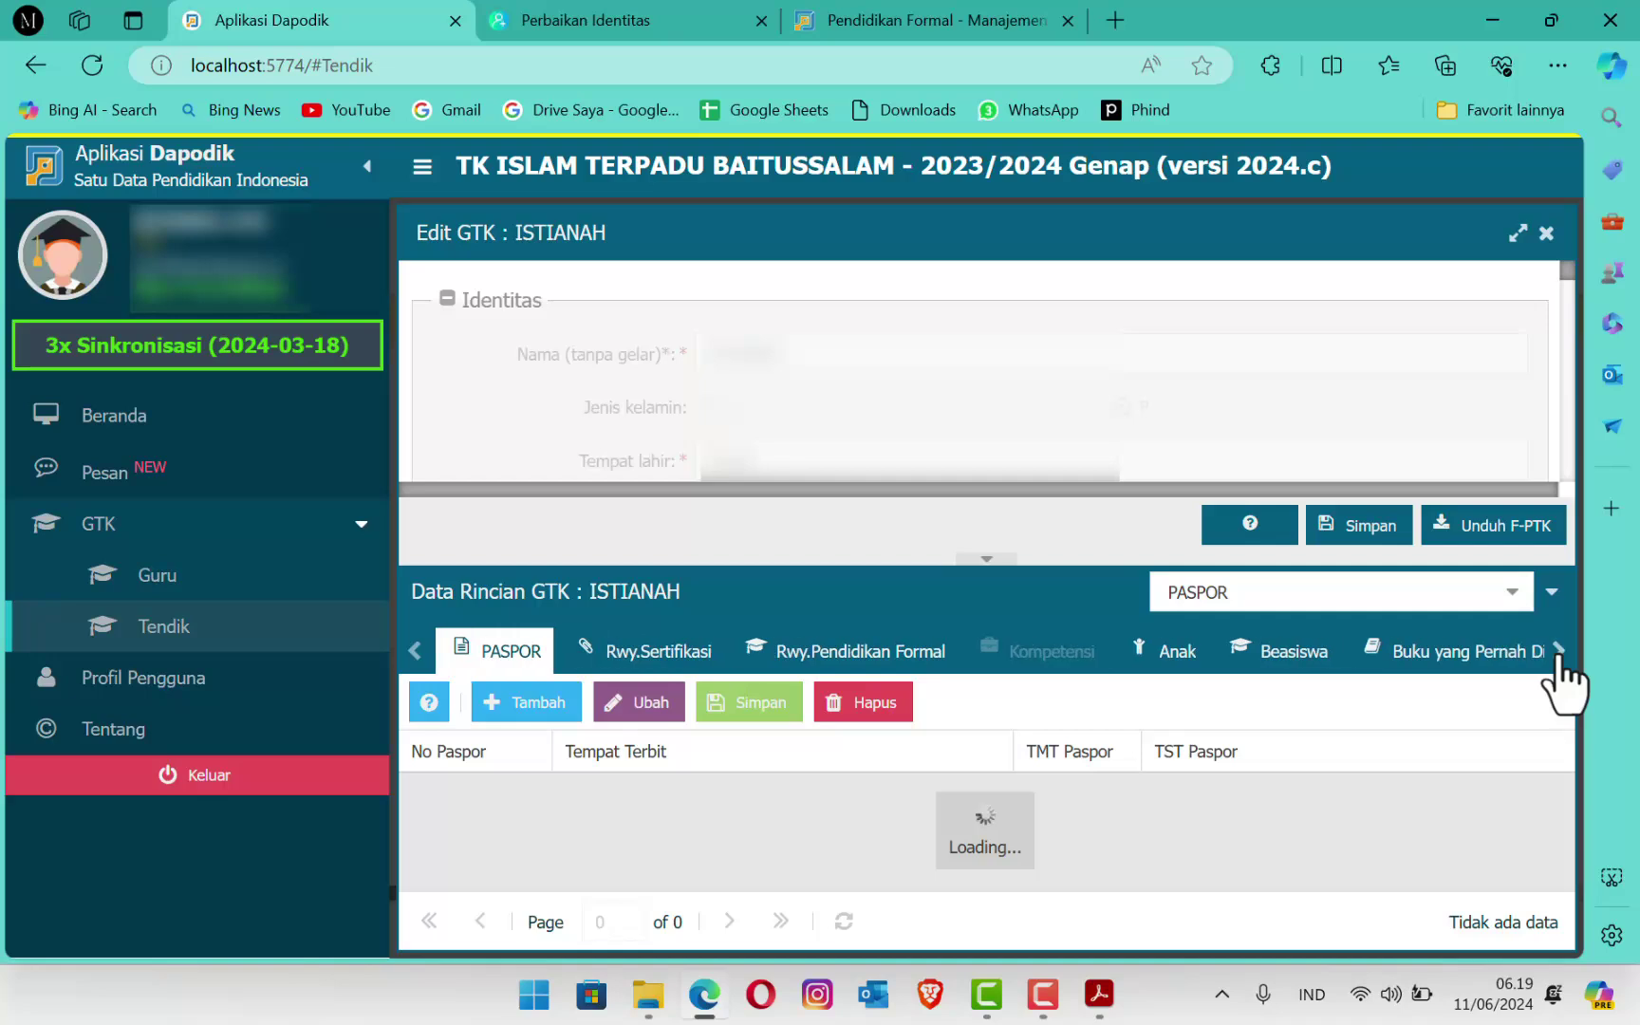
left_click_drag(1558, 657, 1558, 657)
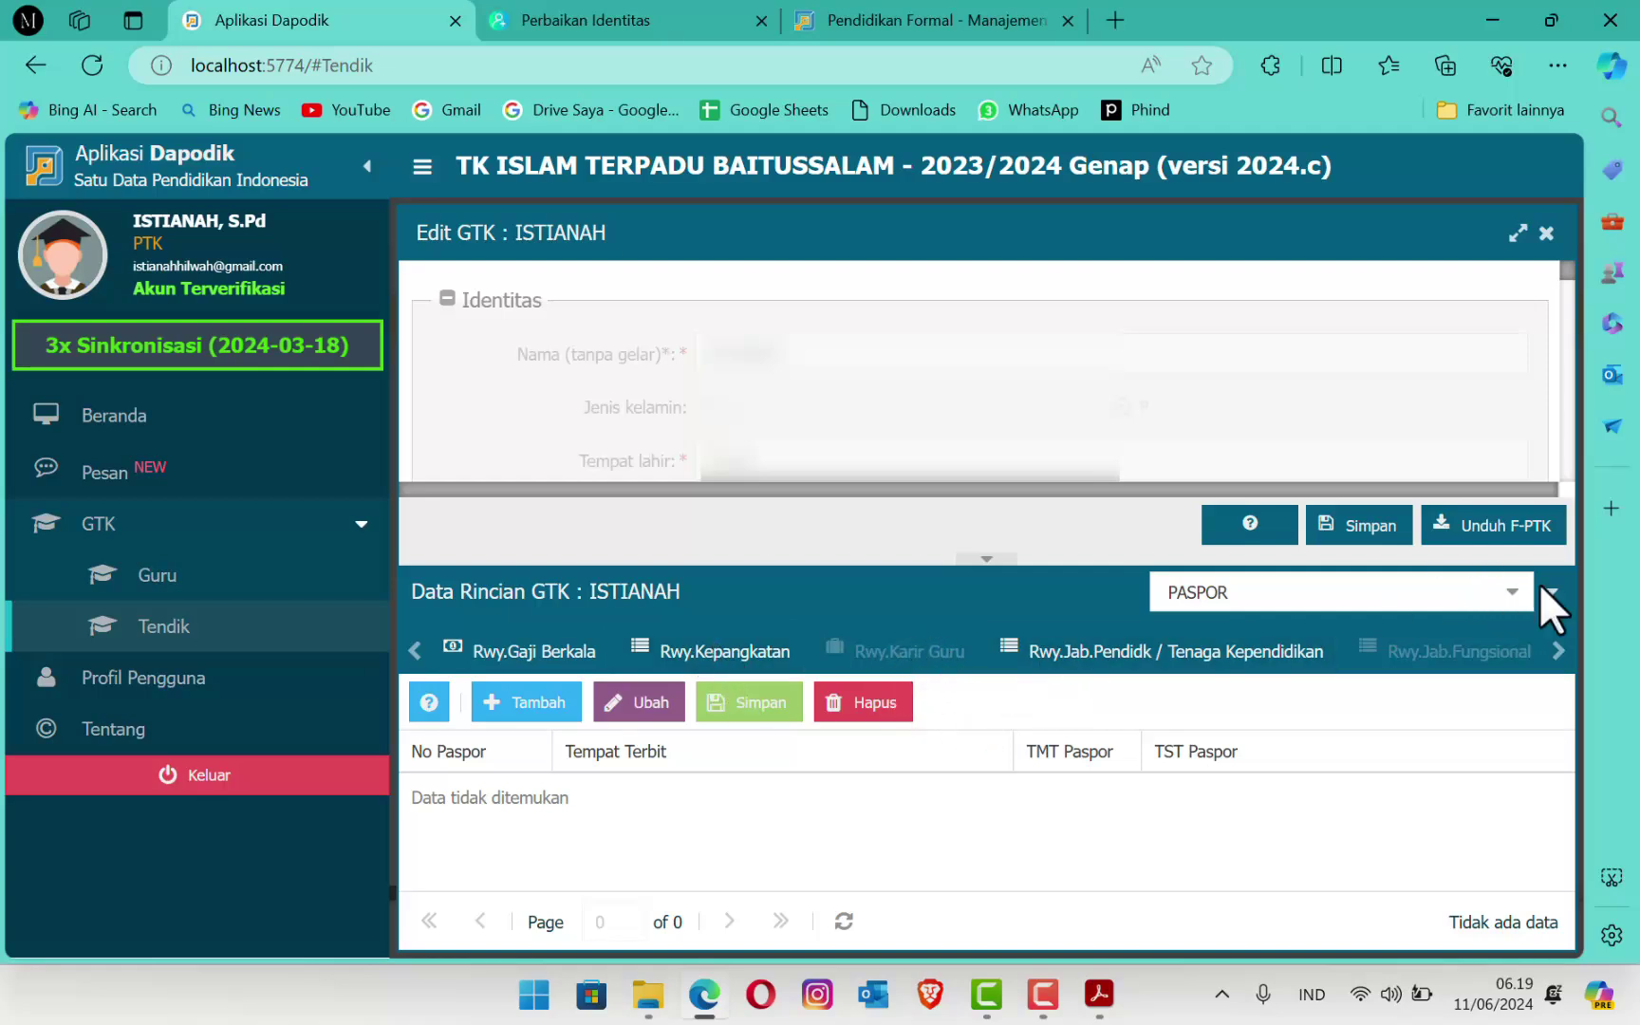
Step: Sign out, log in with the saved login as Kepala Sekolah, then open the staff list
left_click(228, 779)
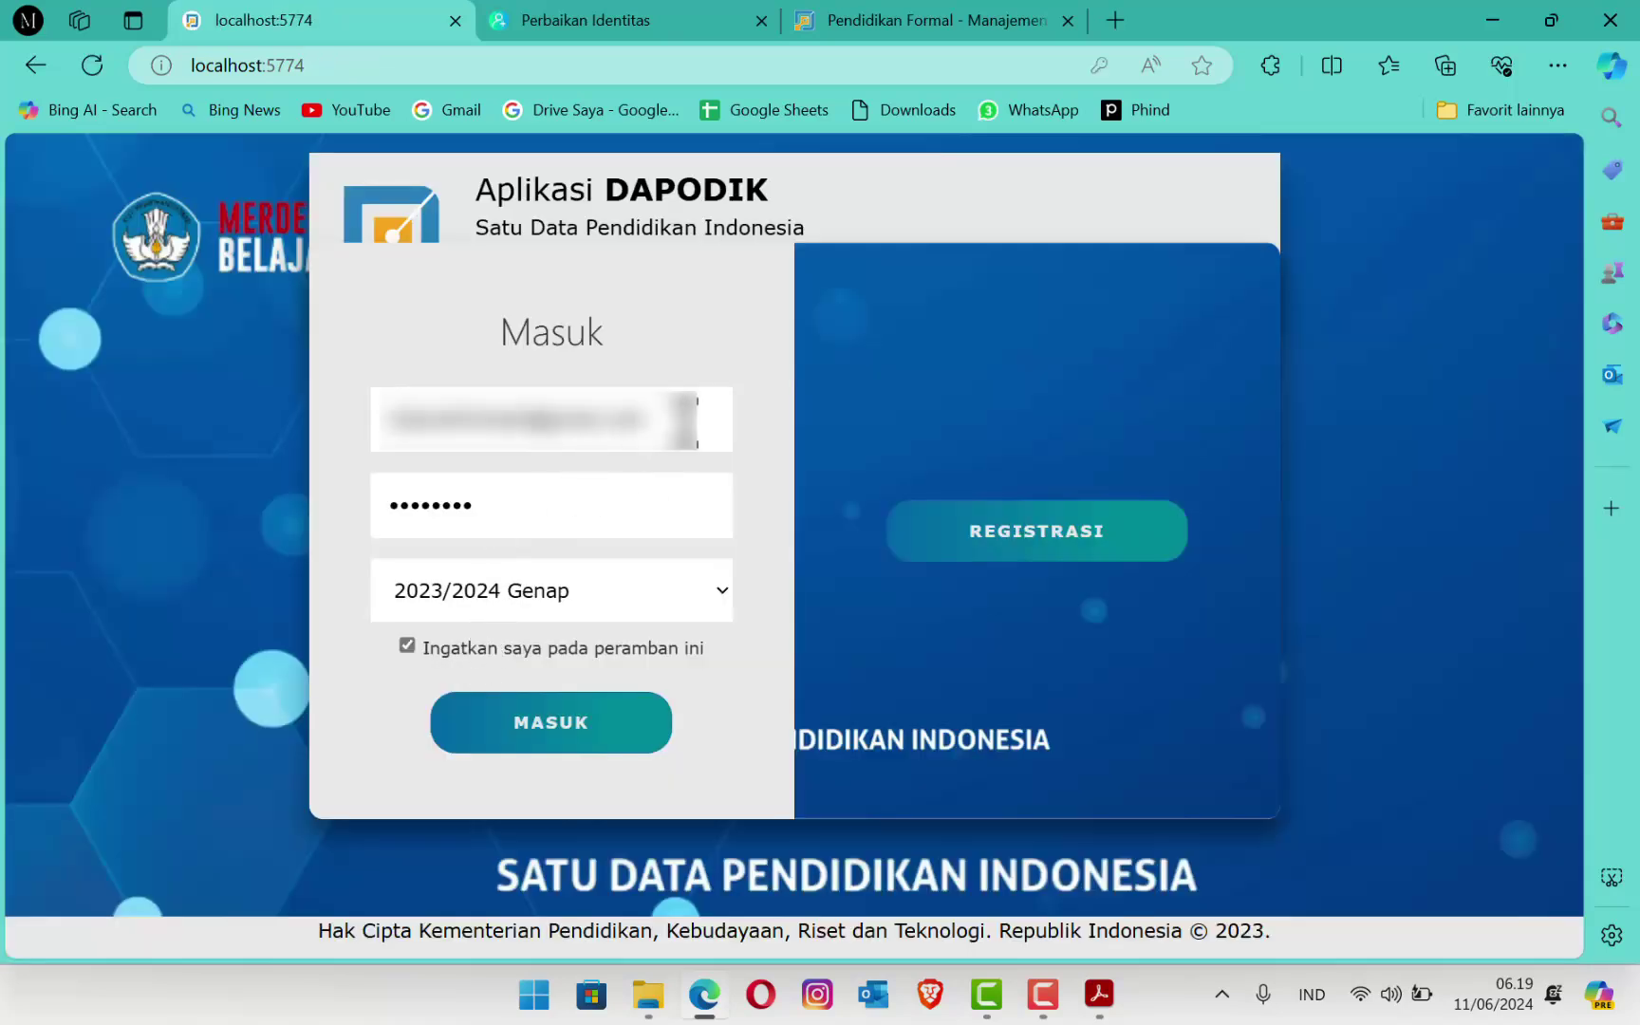
left_click(550, 418)
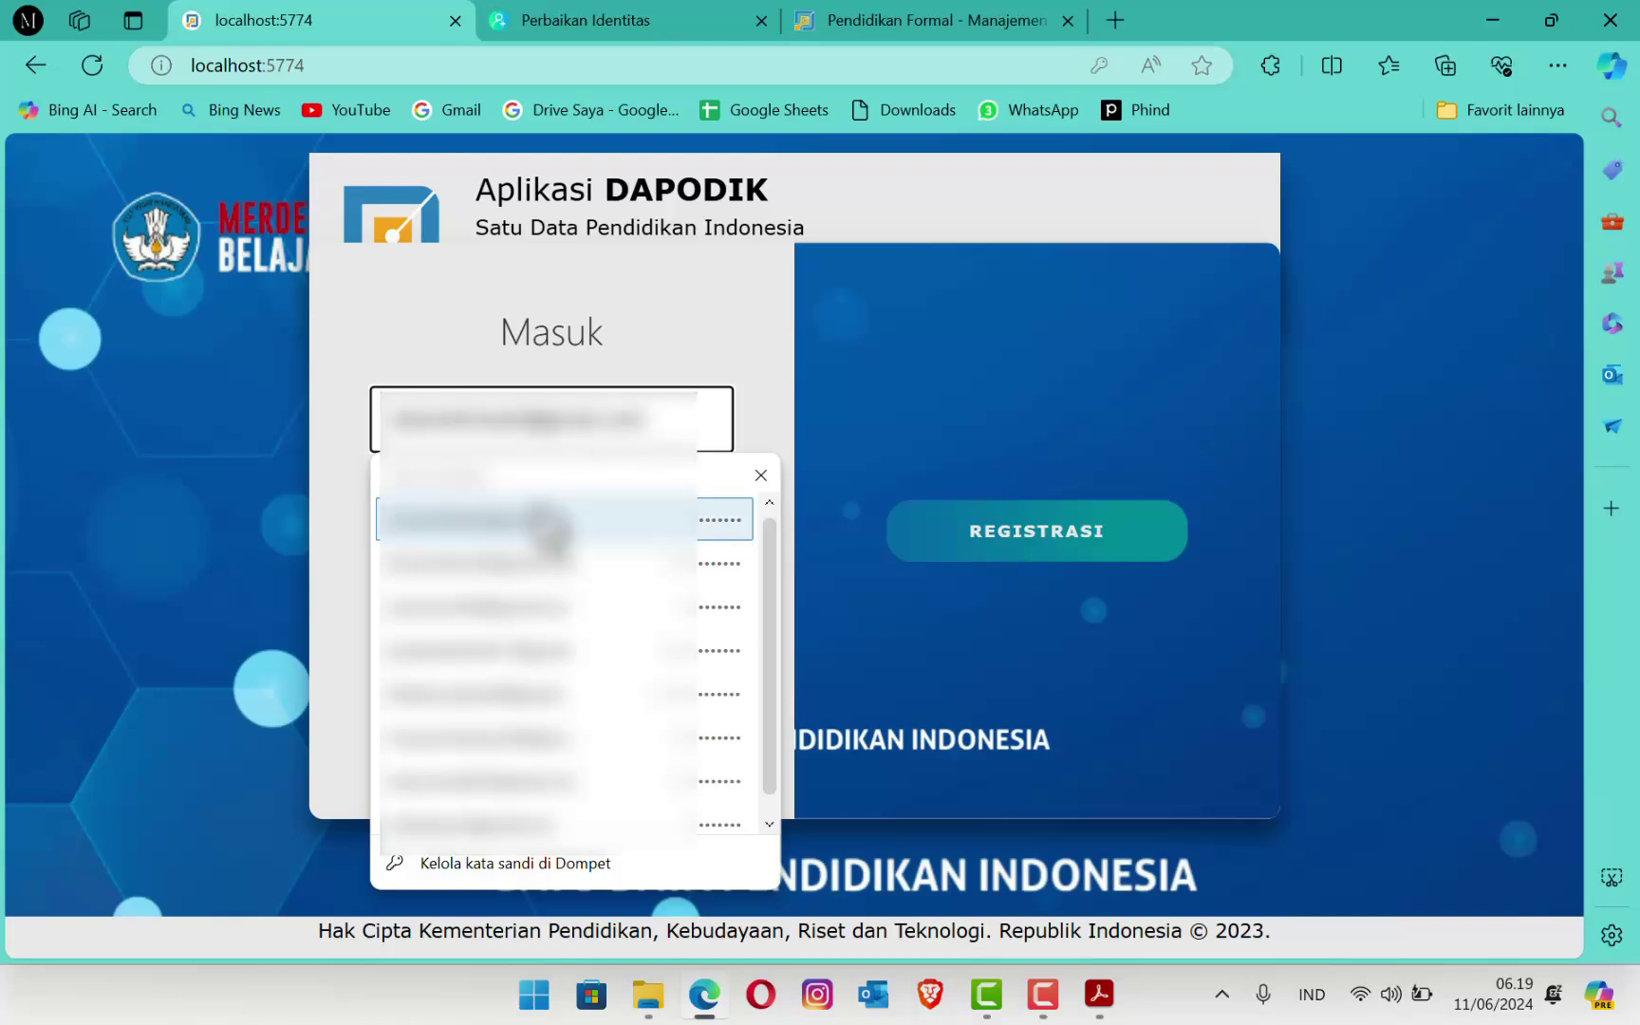
left_click(594, 722)
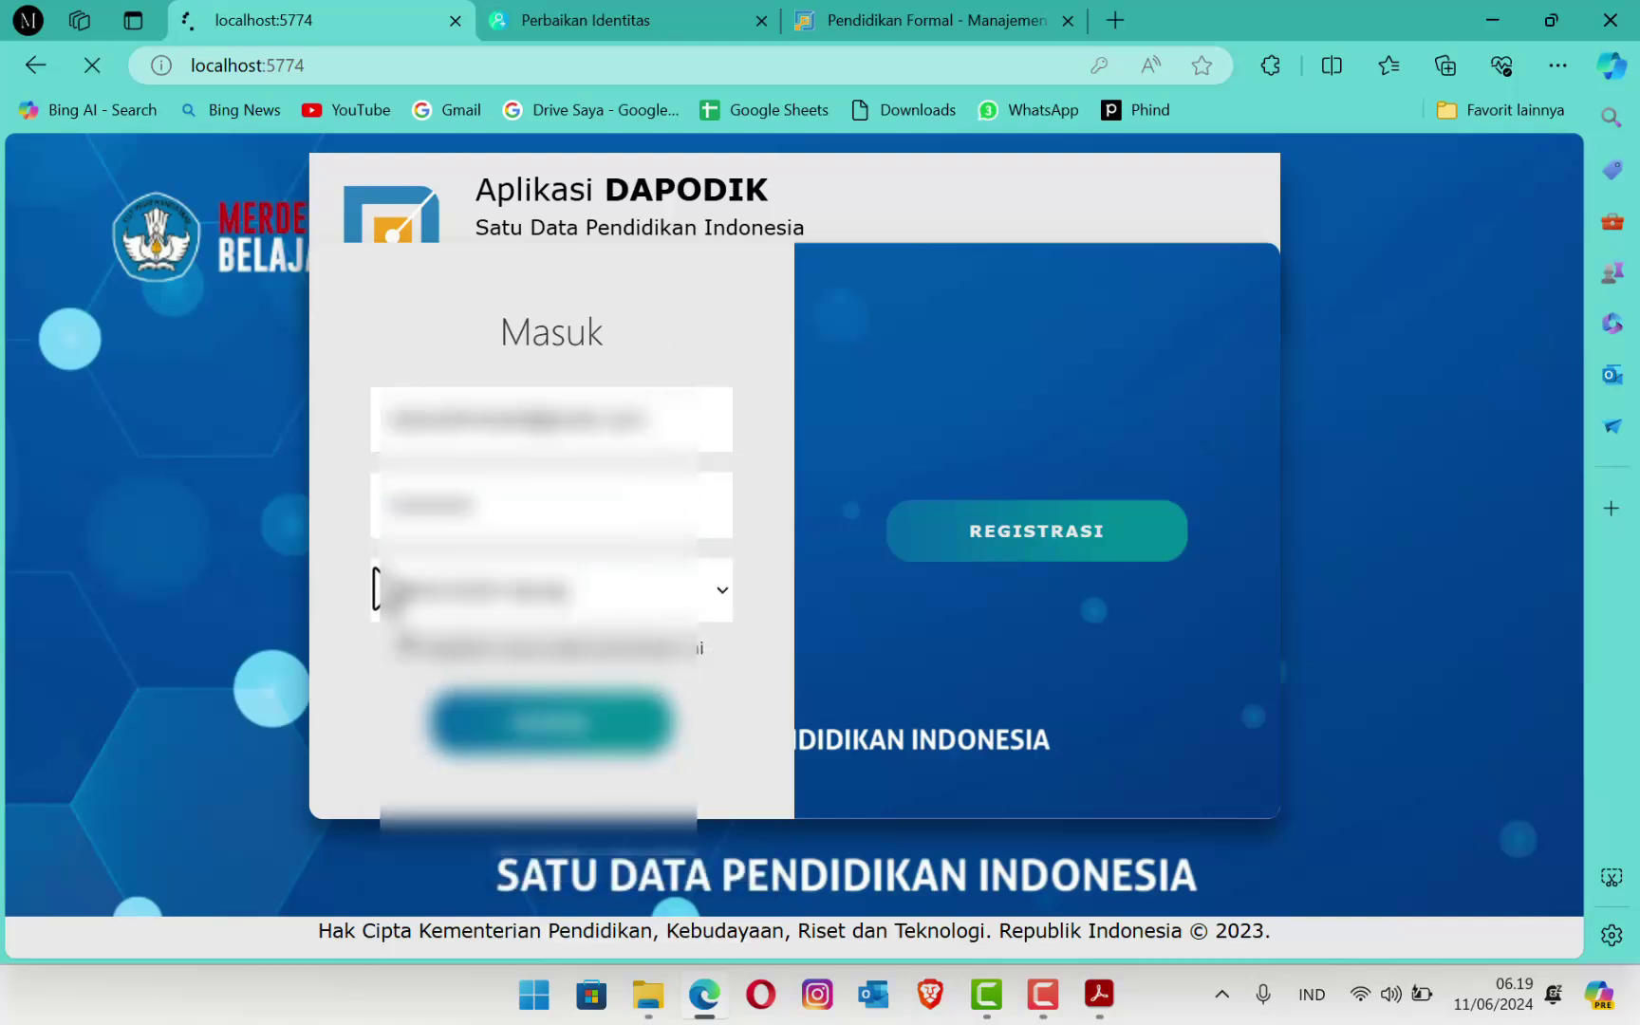
left_click(323, 566)
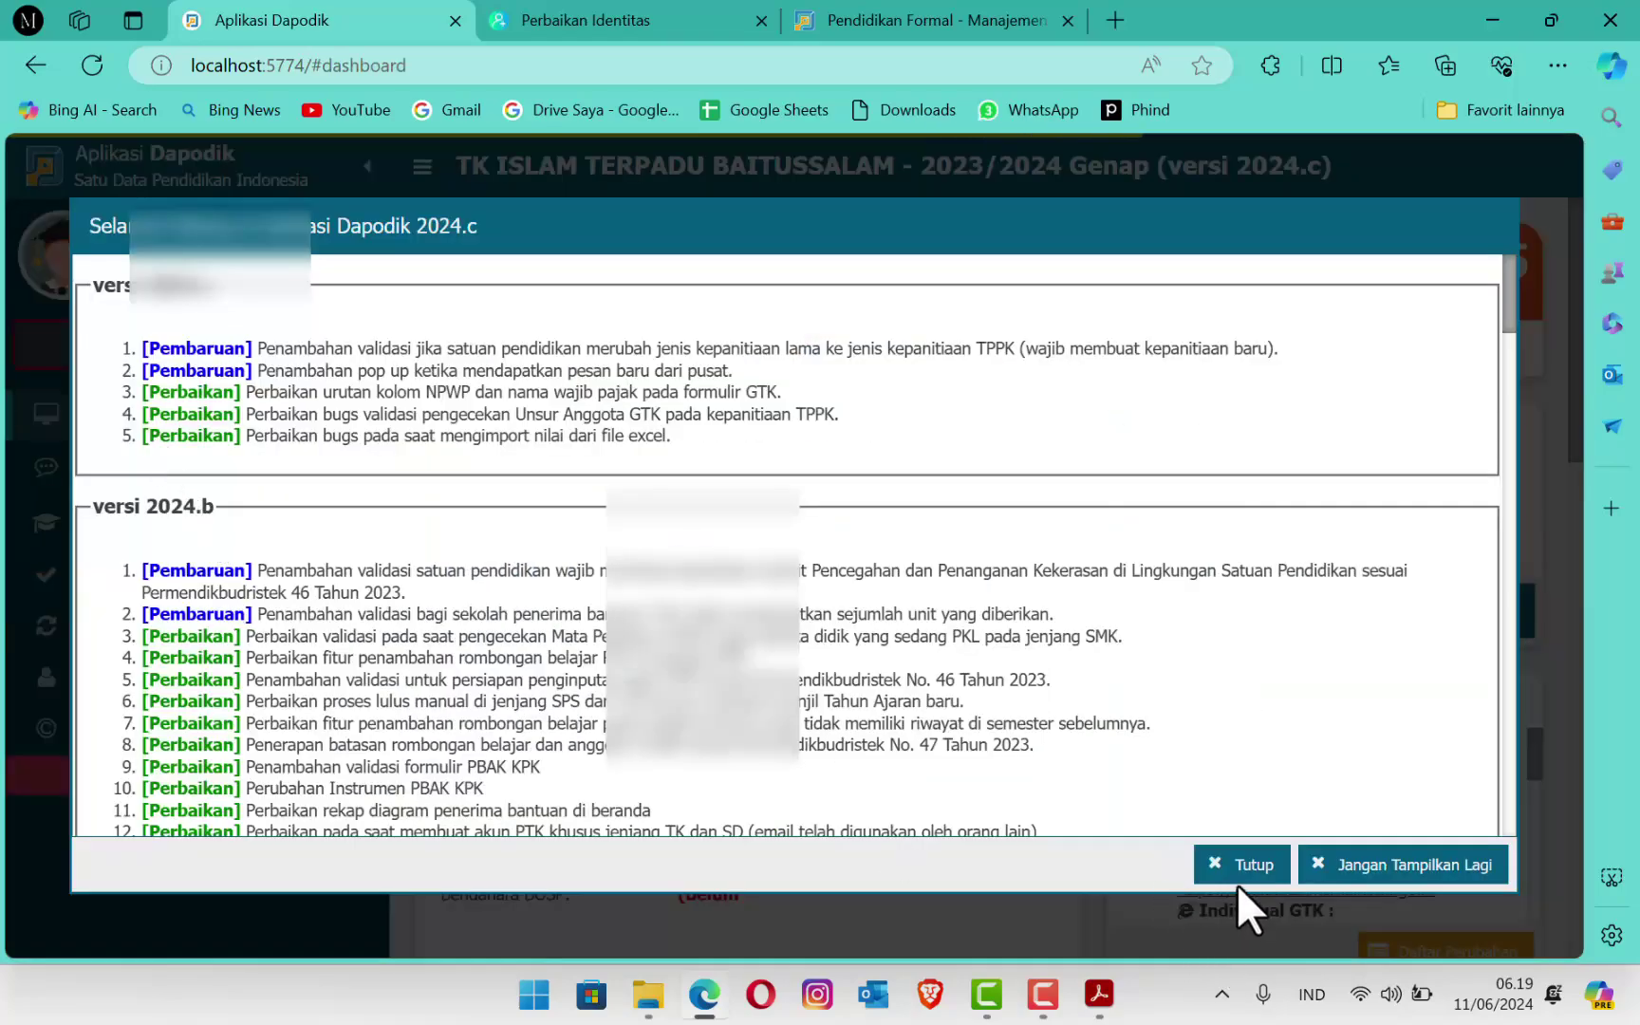
left_click(1239, 866)
left_click(190, 523)
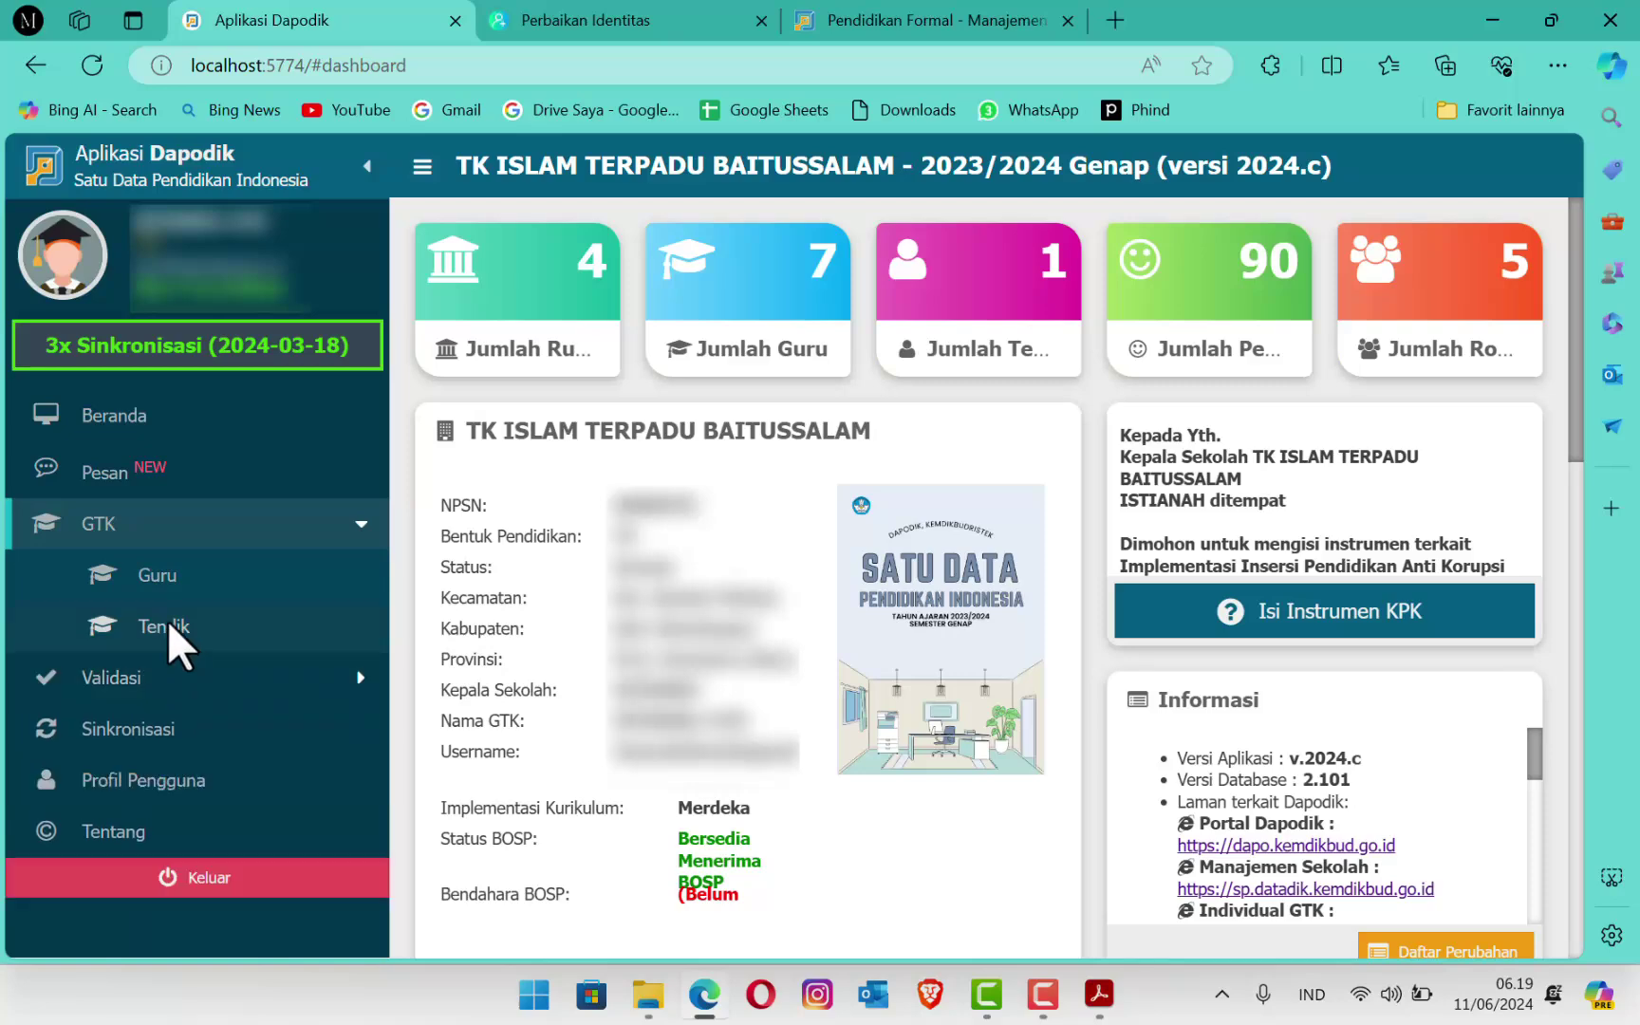
Step: Open the Tendik staff member's Edit GTK form and show her Rwy.Karir Guru history with its one PAUD entry
left_click(167, 625)
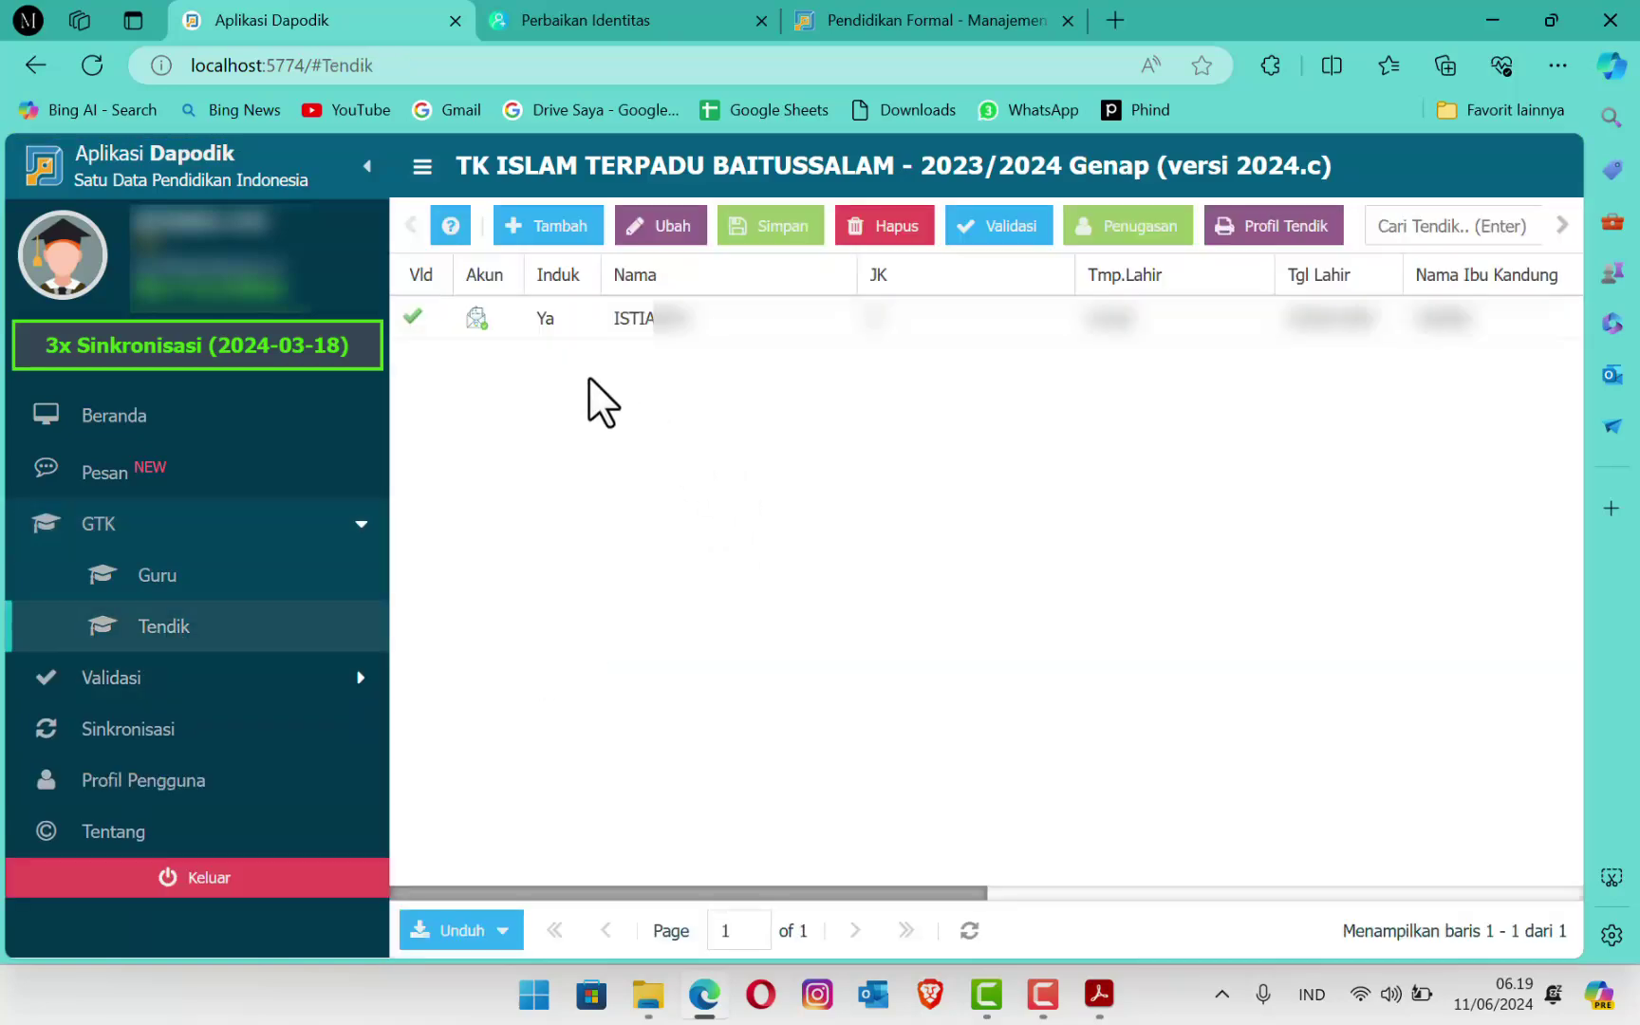
left_click(546, 318)
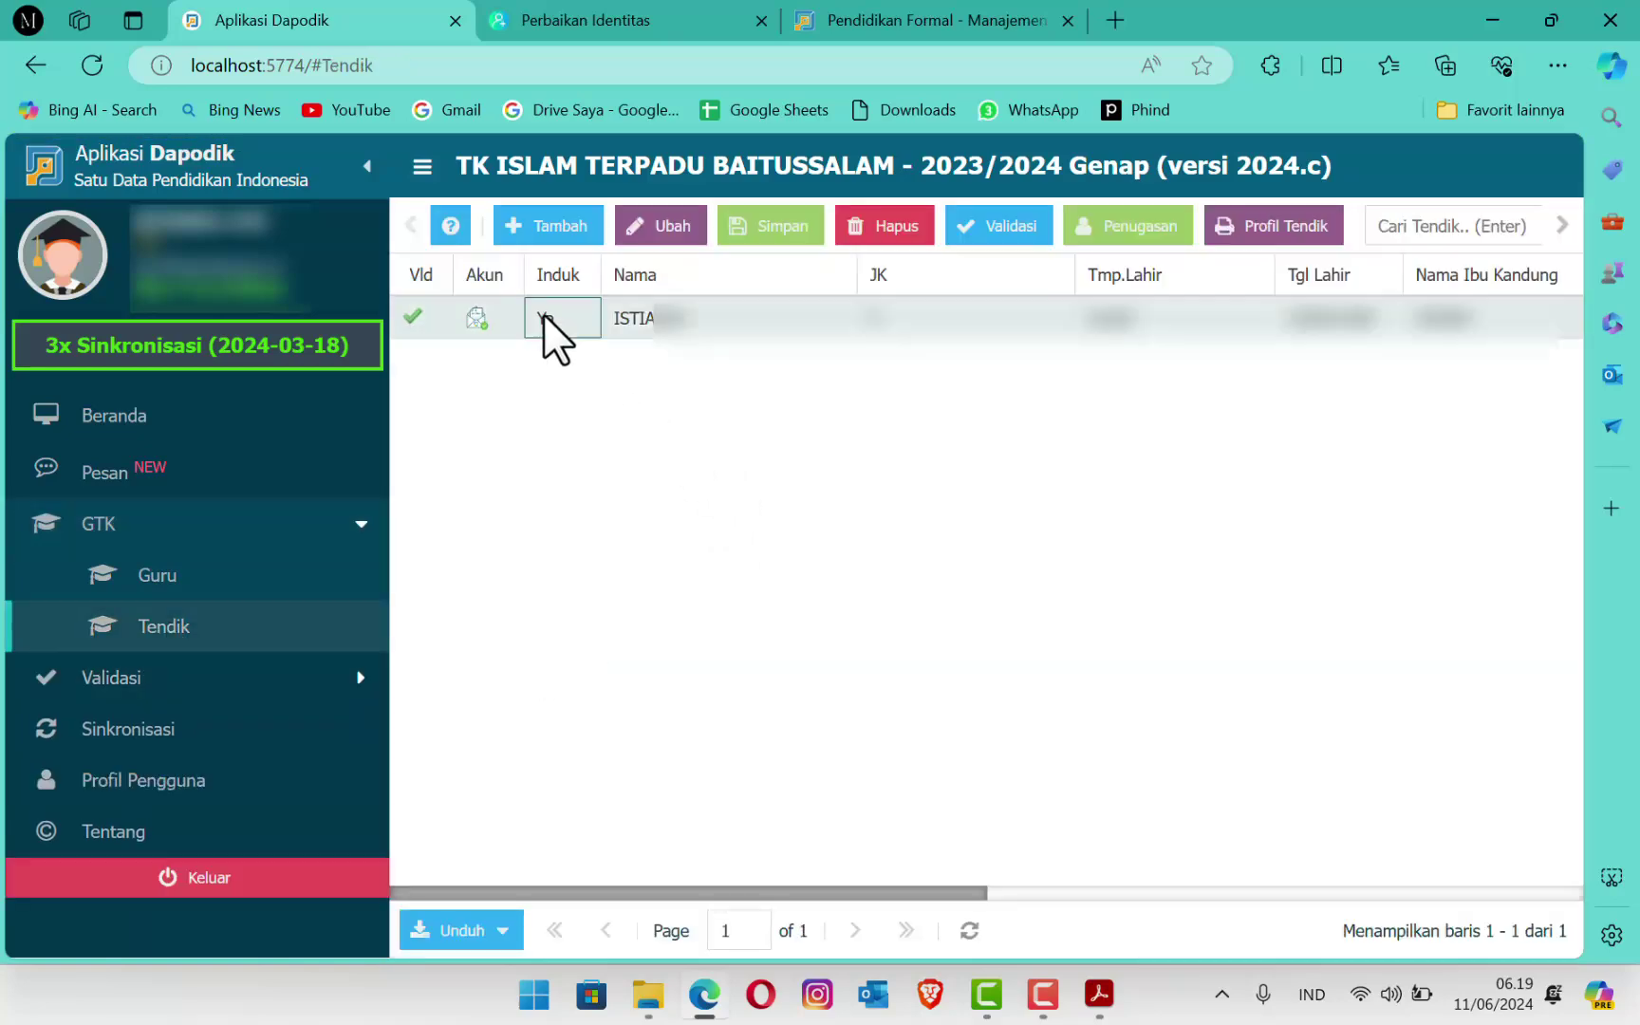
left_click(660, 228)
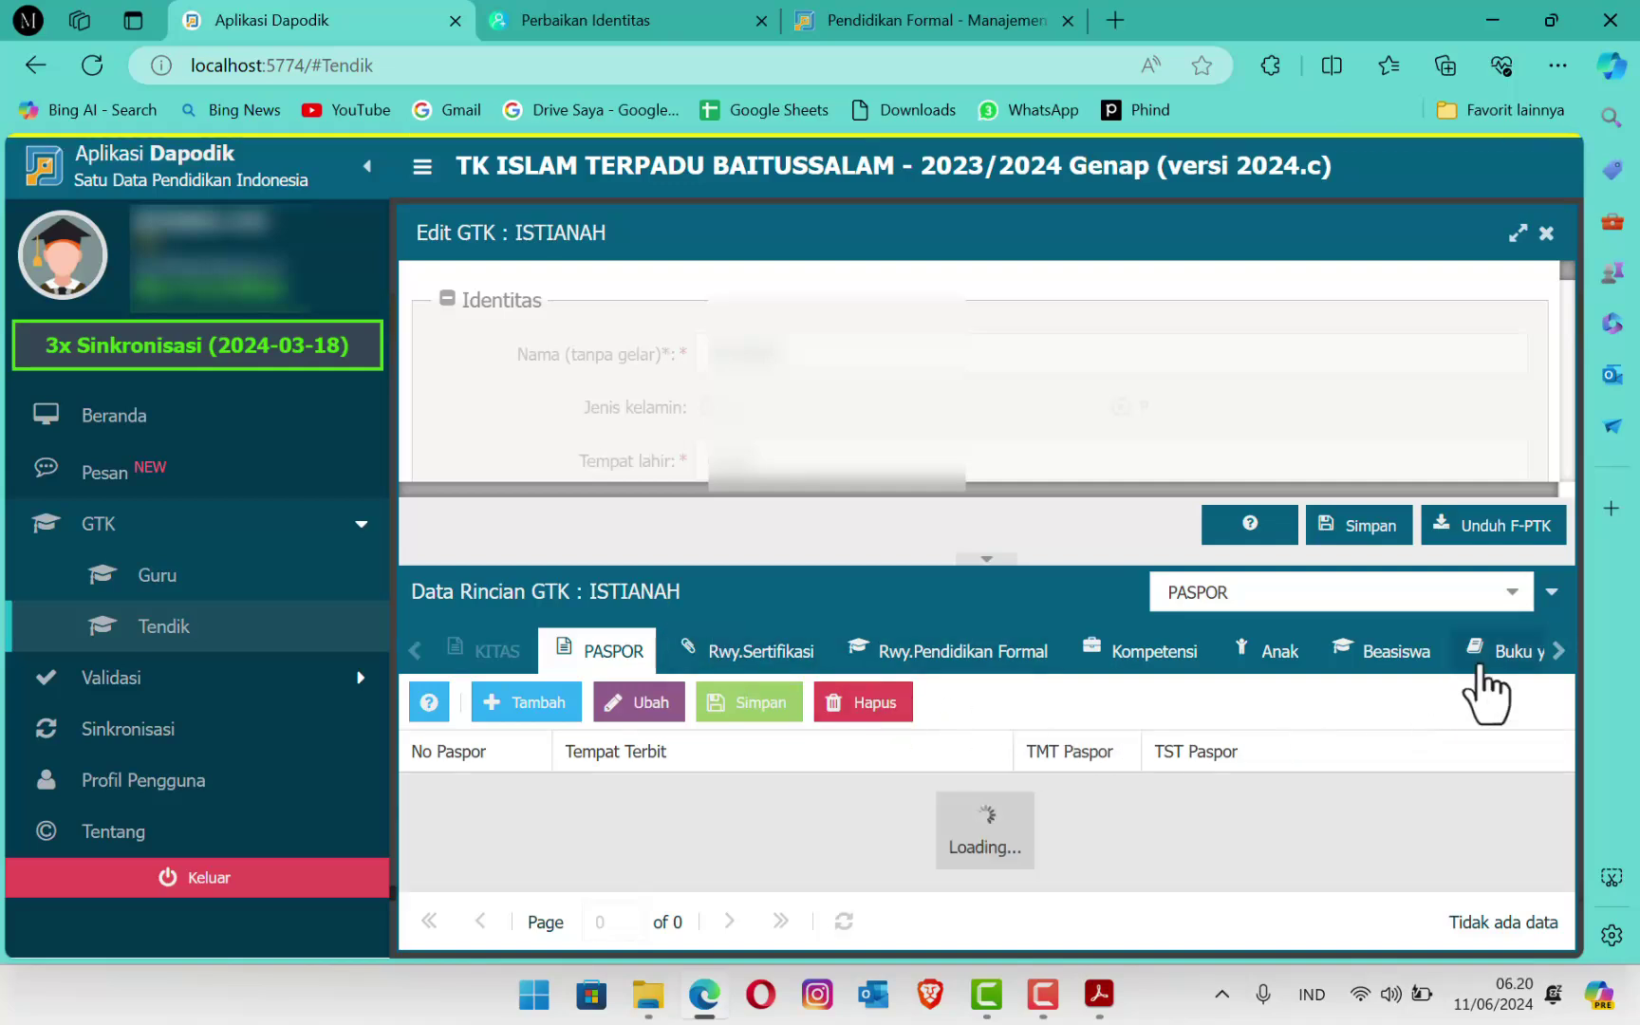
left_click(1512, 591)
scroll(1326, 342, "down", 5)
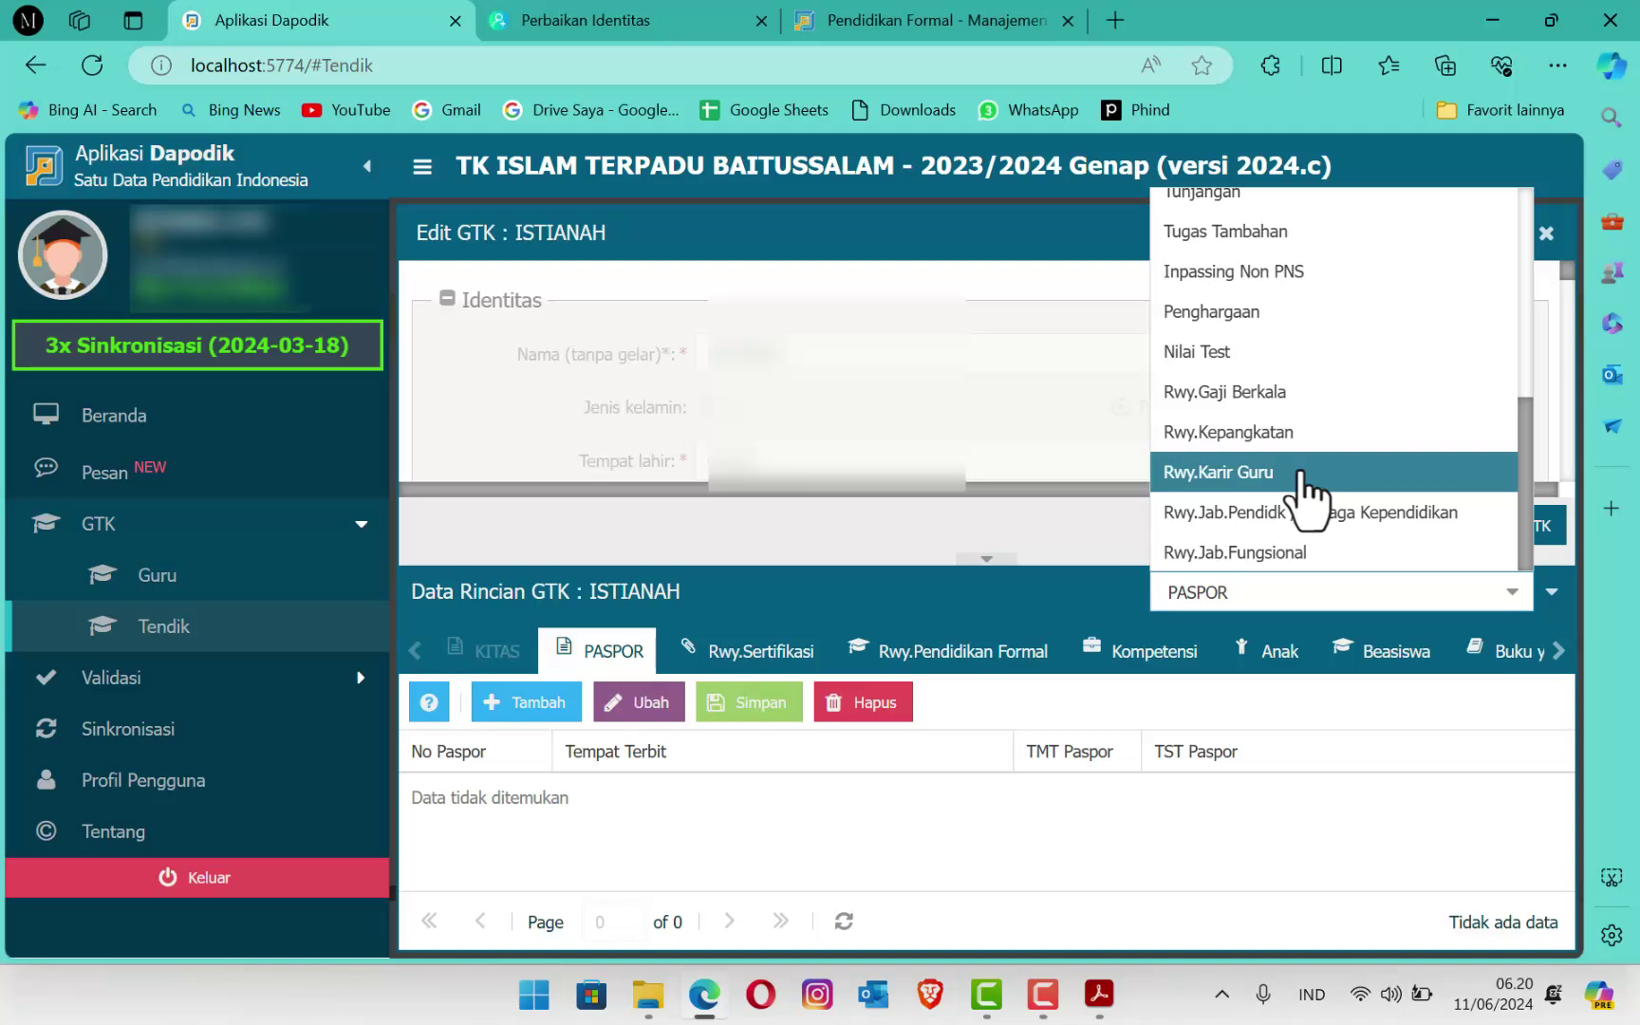
left_click(1308, 475)
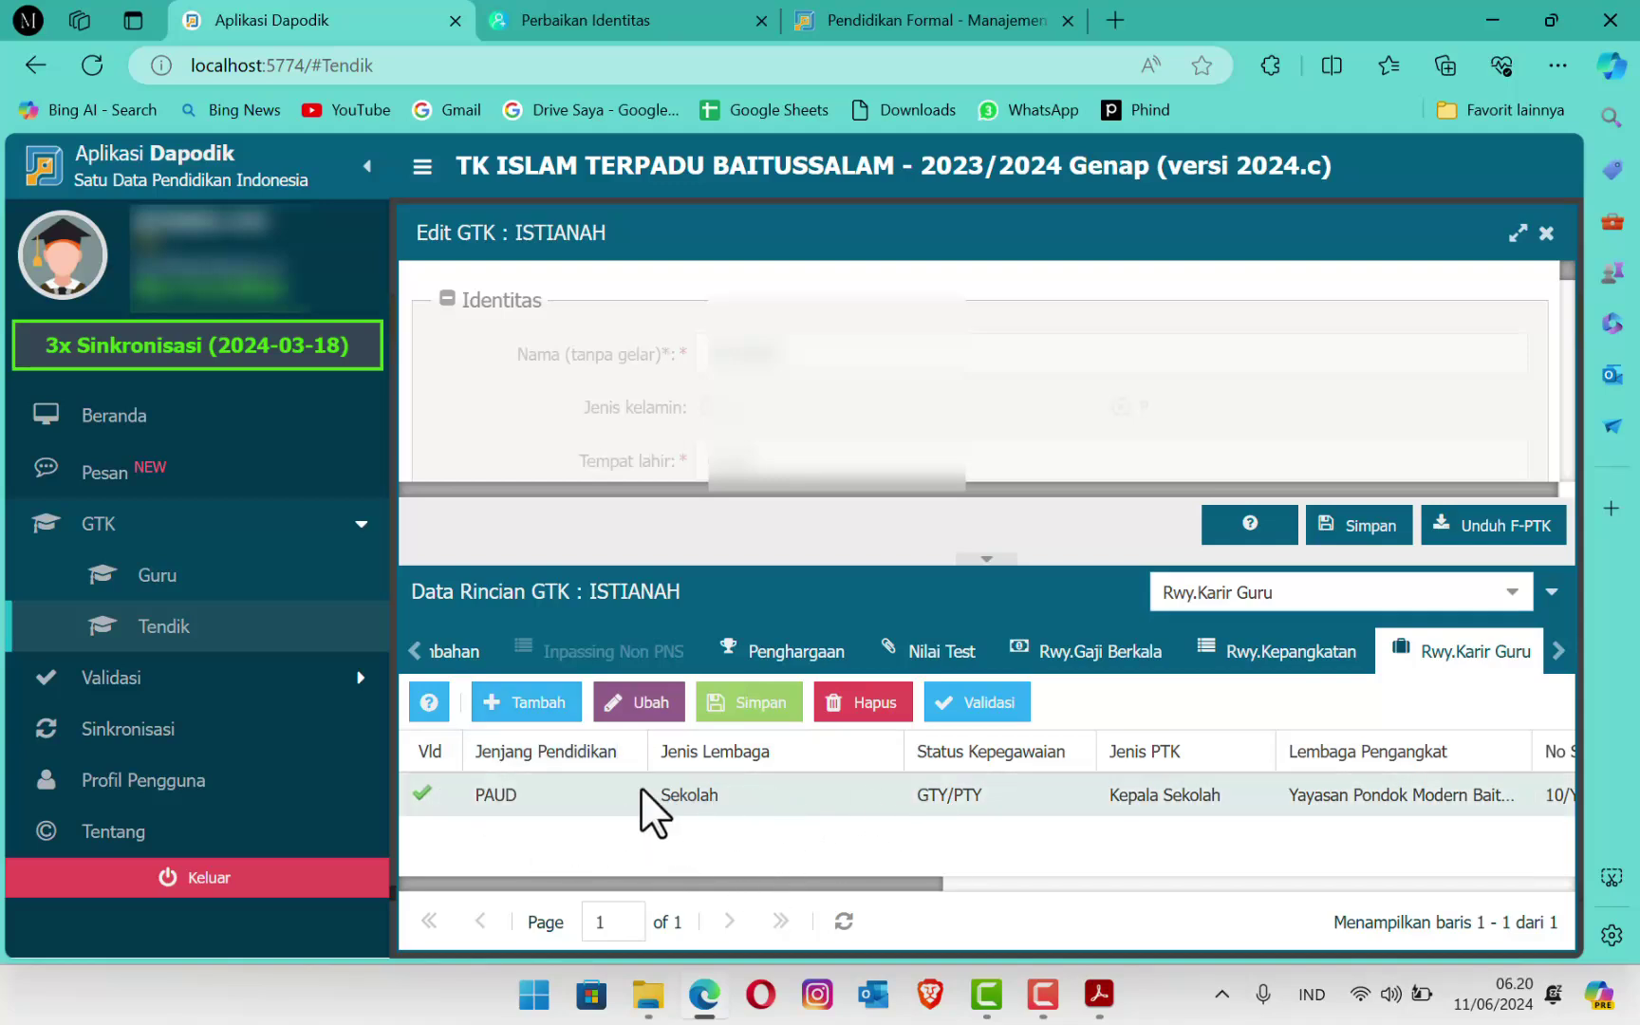
Step: Add a new career history row with level TK / sederajat and institution type Sekolah
left_click(537, 701)
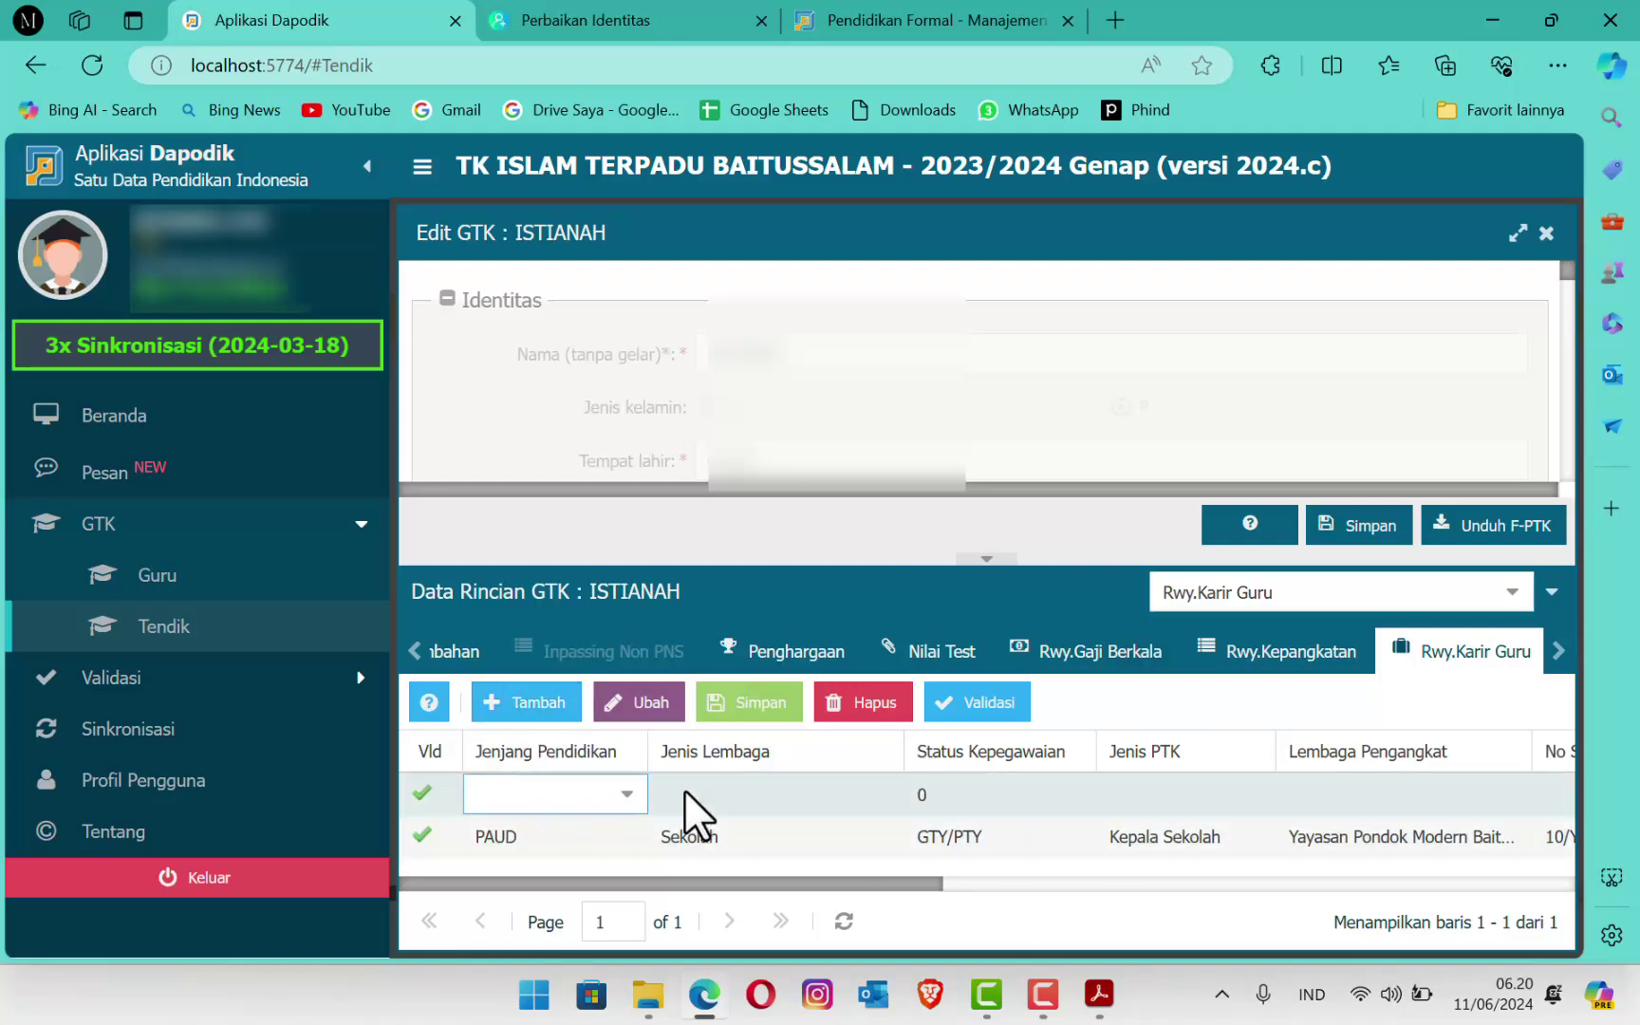
left_click(629, 795)
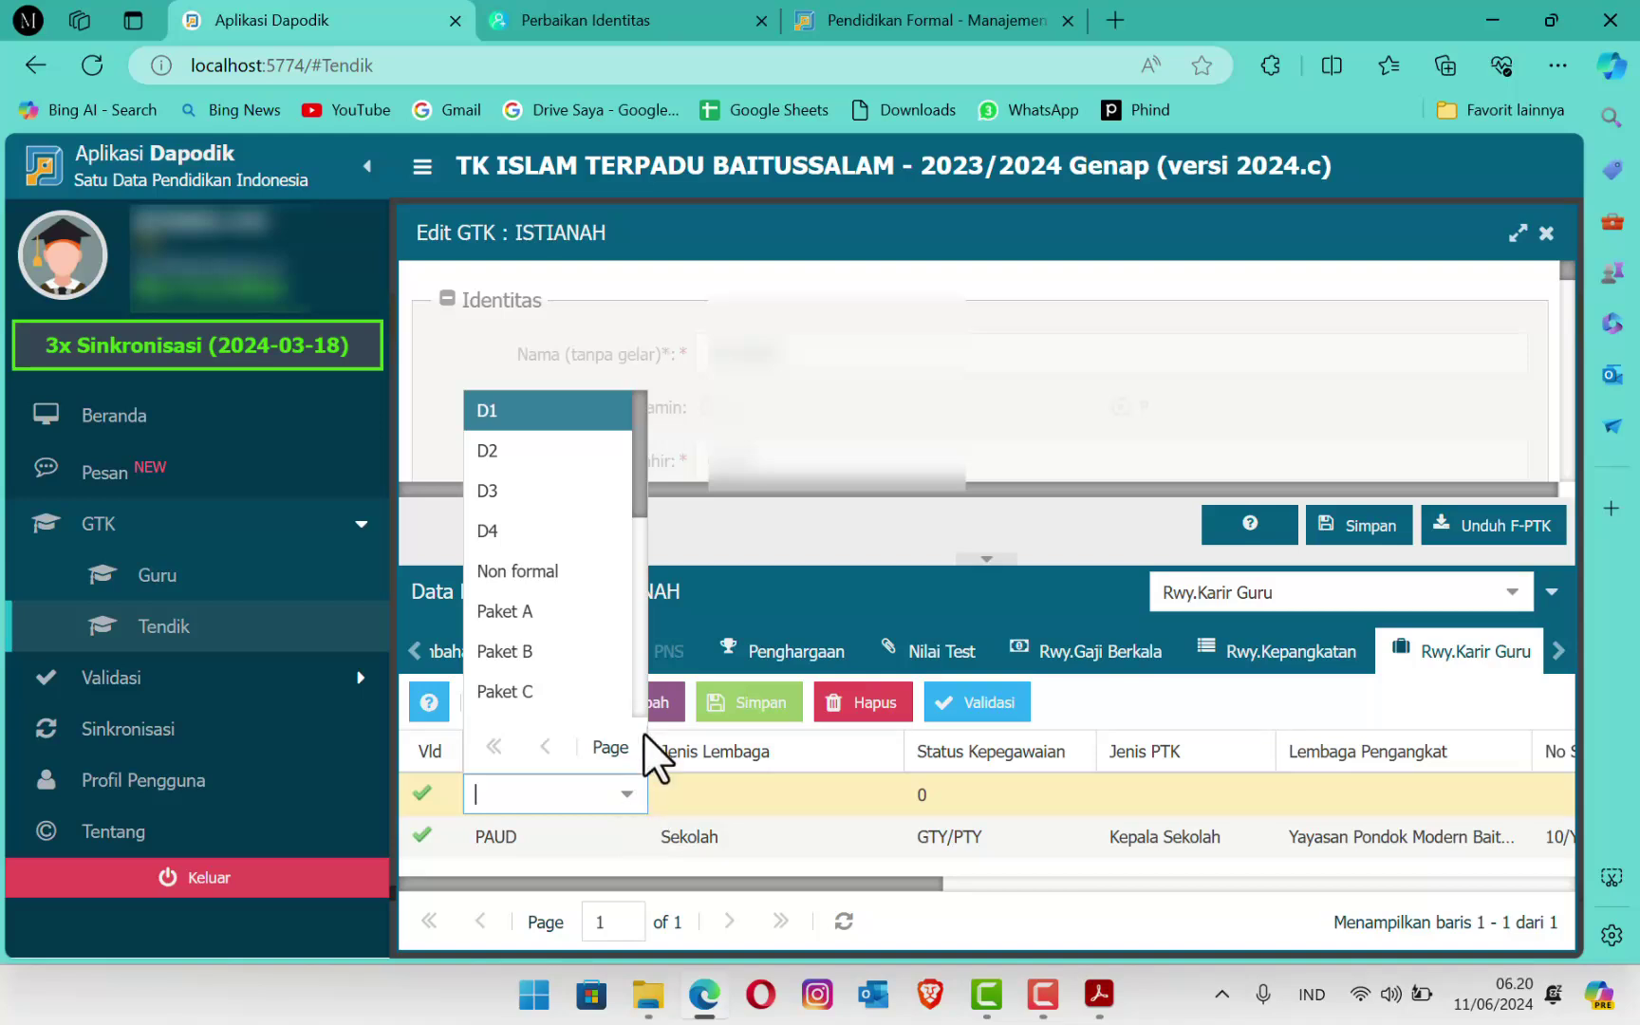
mouse_move(640, 454)
left_mouse_down()
mouse_move(634, 488)
mouse_move(633, 423)
left_mouse_up()
left_click_drag(633, 422, 645, 688)
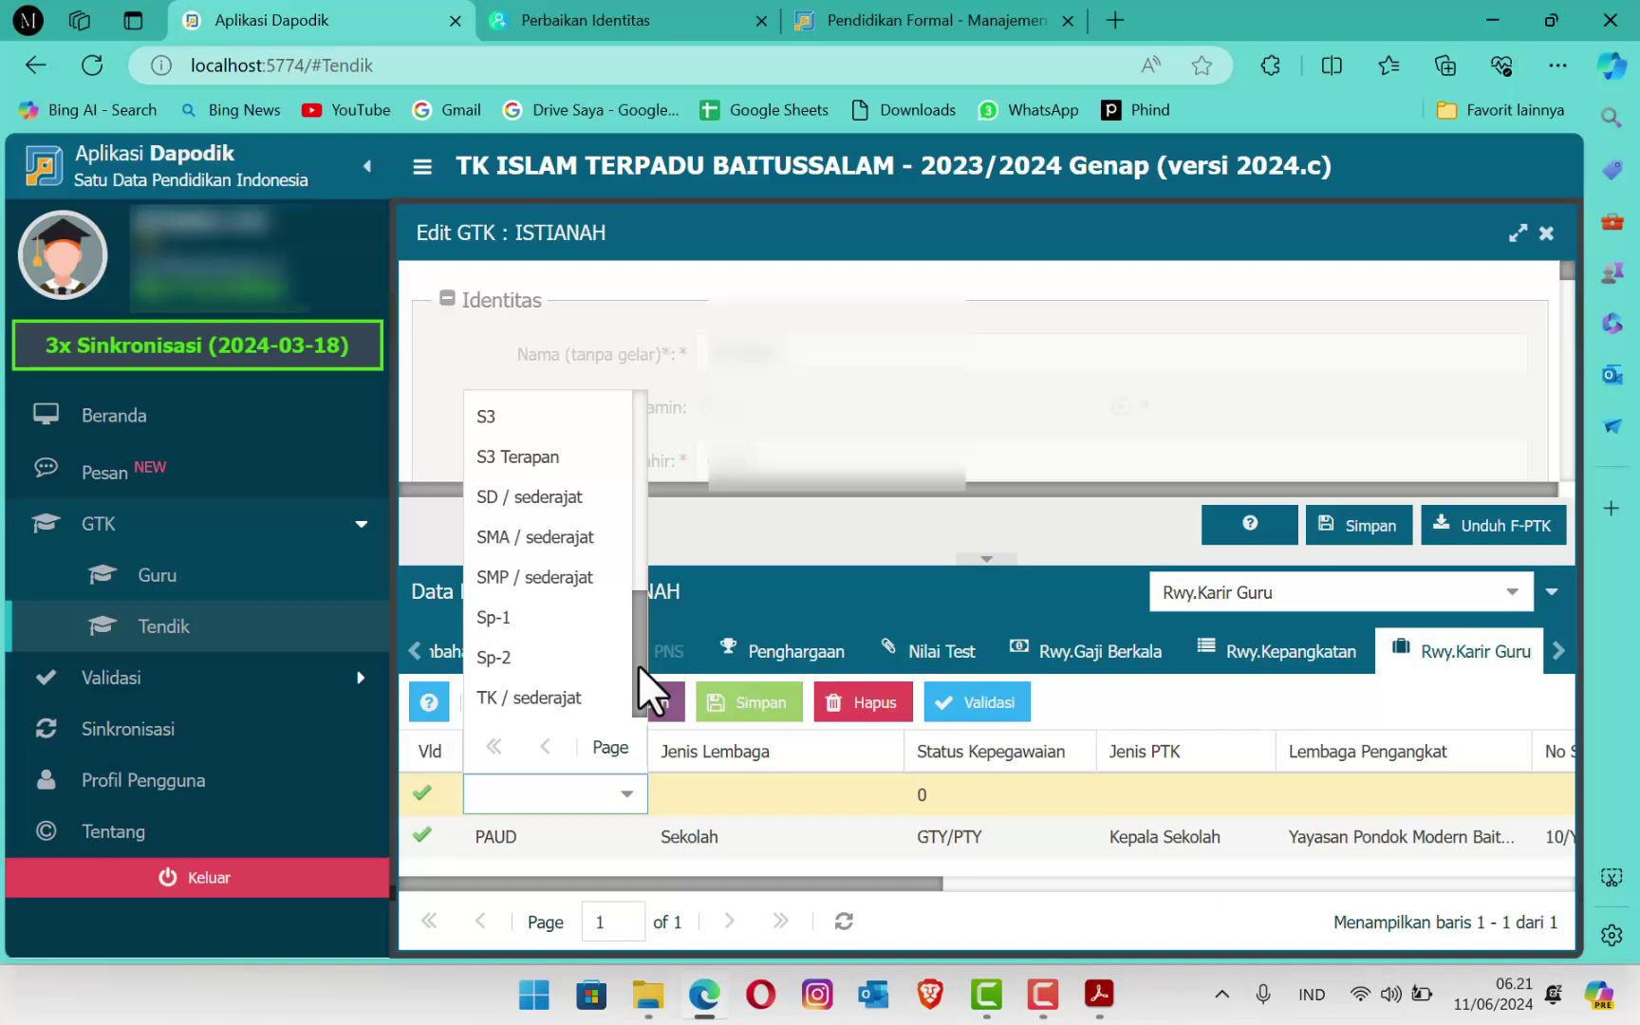
left_click_drag(638, 666, 632, 717)
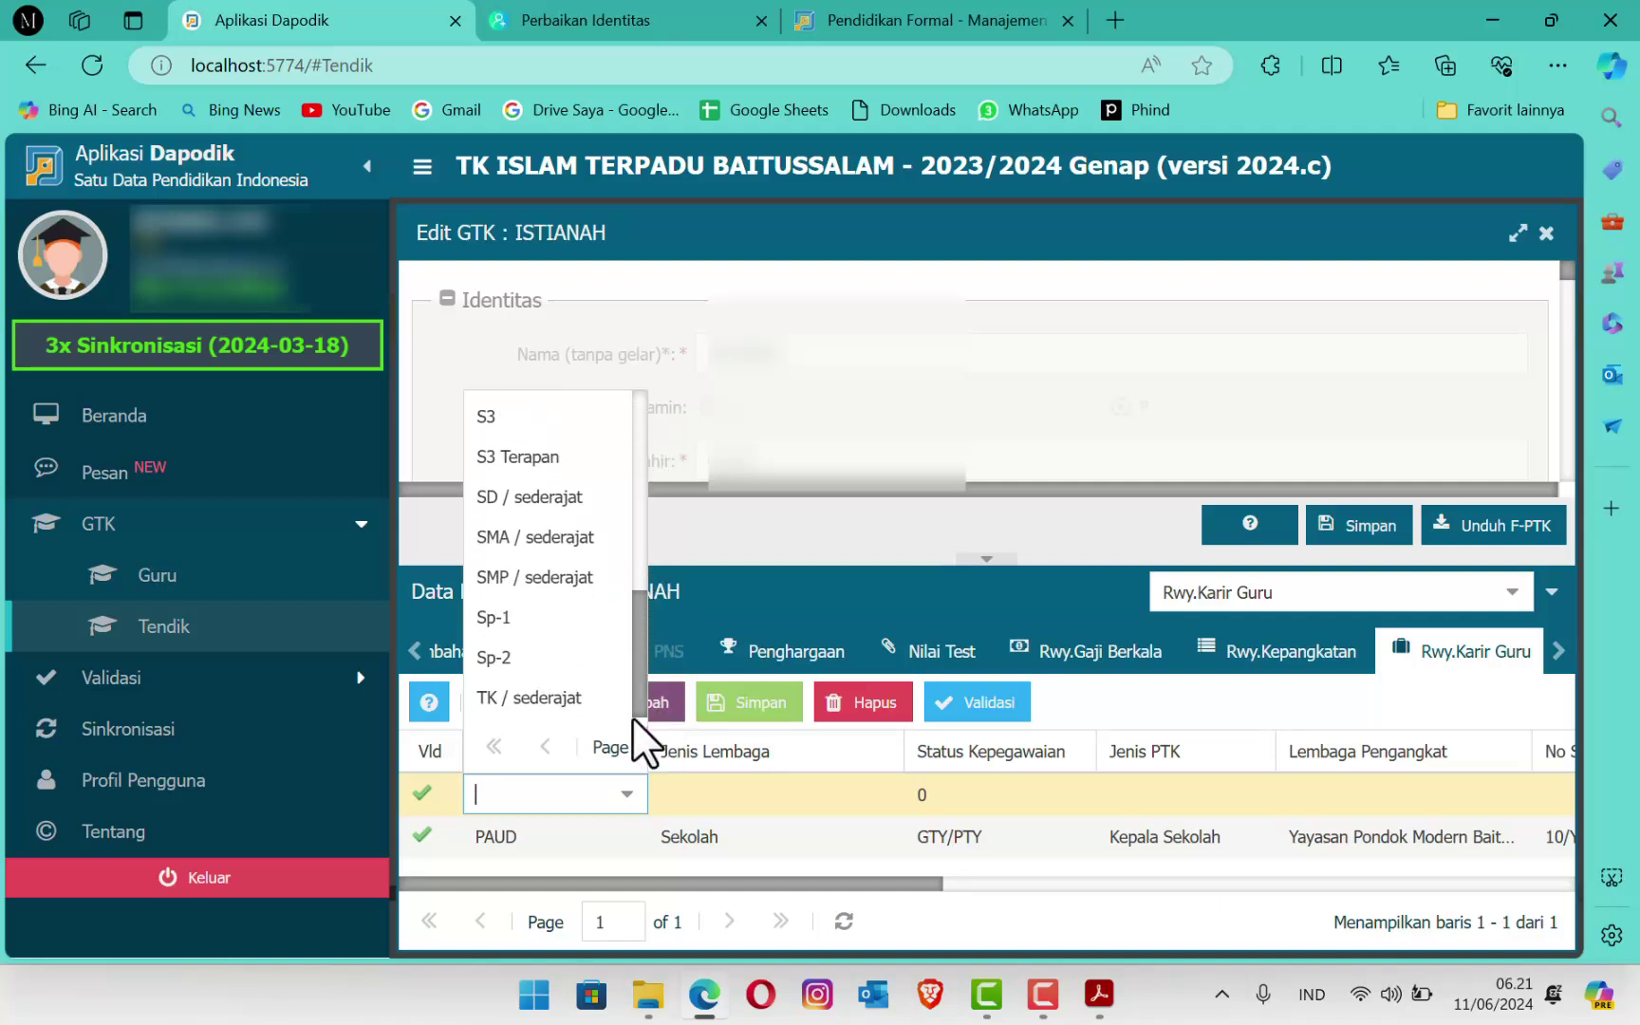
left_click(528, 707)
left_click(666, 791)
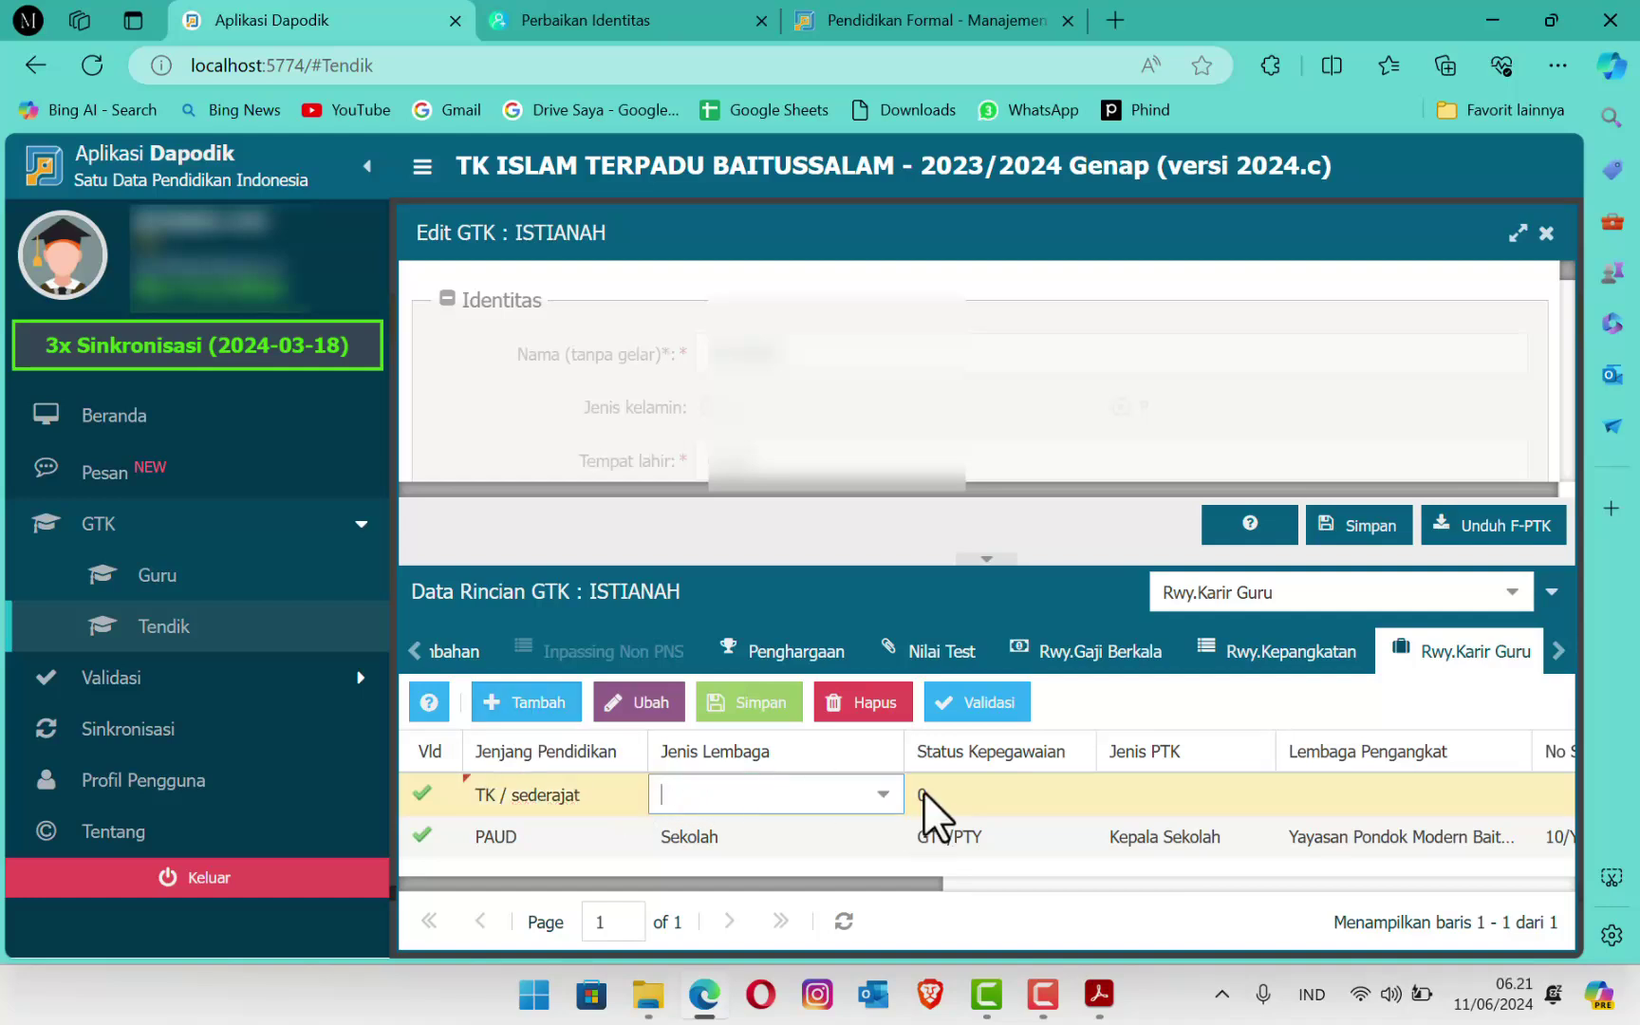
left_click(883, 798)
left_click(779, 835)
Step: Set the new row's employment status to GTY/PTY and staff type to Kepala Sekolah
left_click(992, 795)
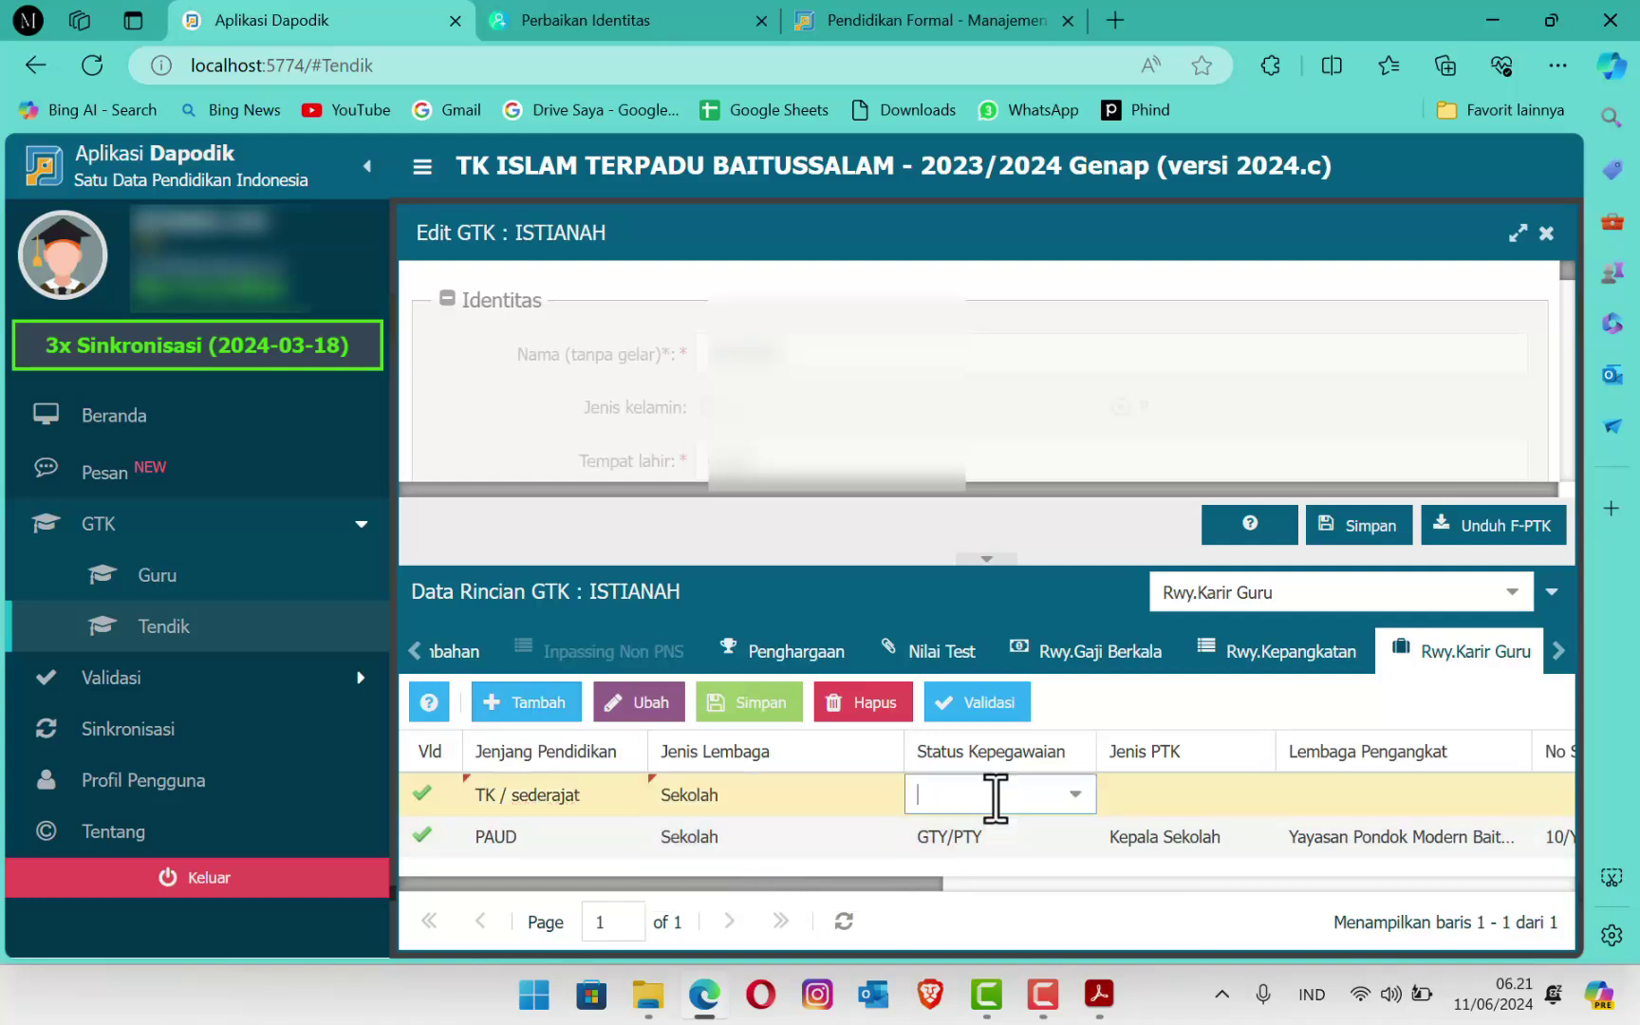
left_click(1080, 802)
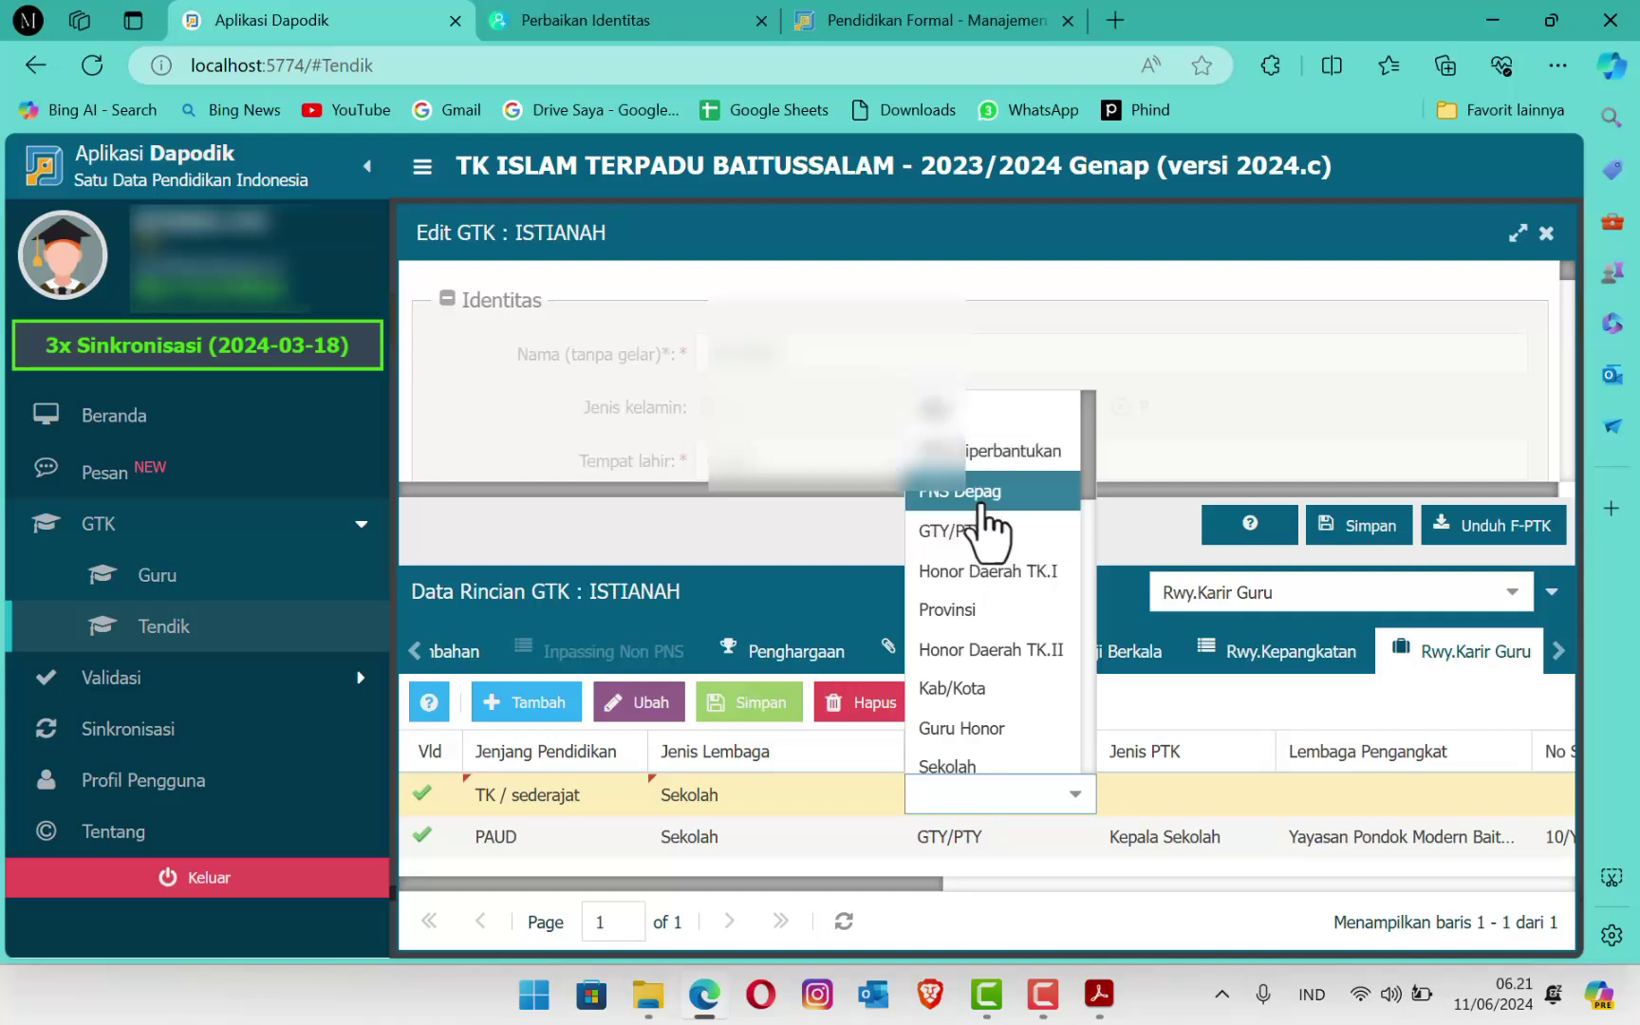
left_click(984, 525)
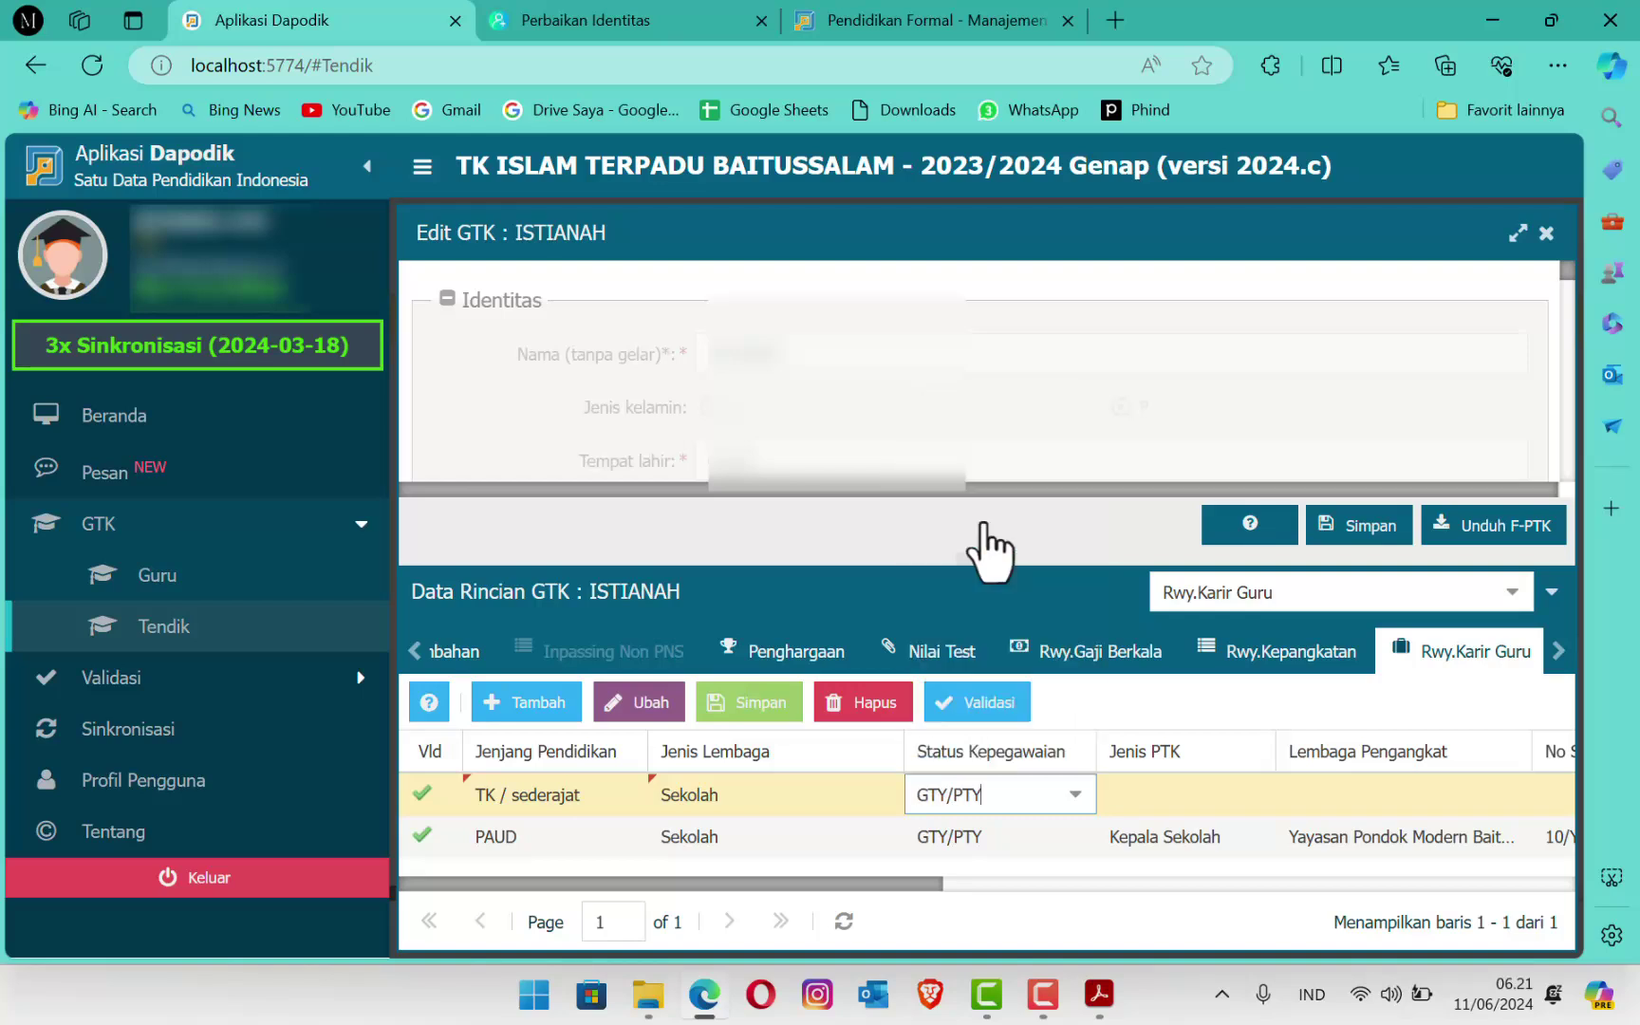
left_click(1272, 795)
left_click(1255, 795)
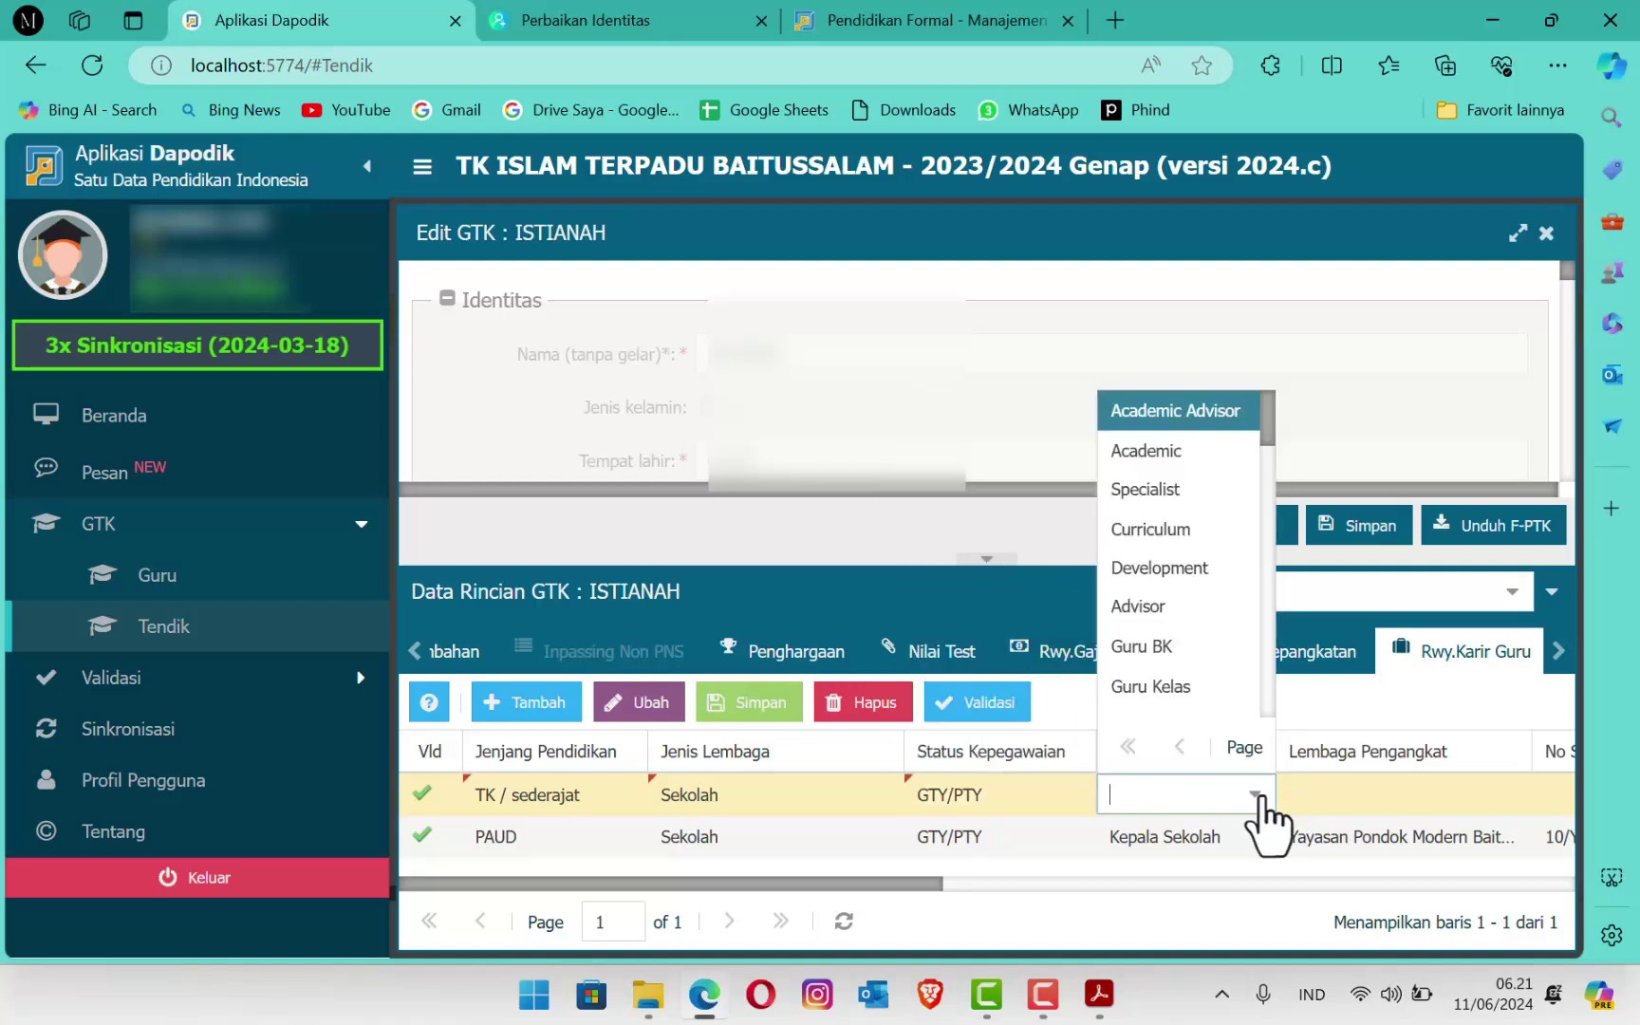
scroll(1210, 607, "down", 5)
scroll(1198, 665, "up", 2)
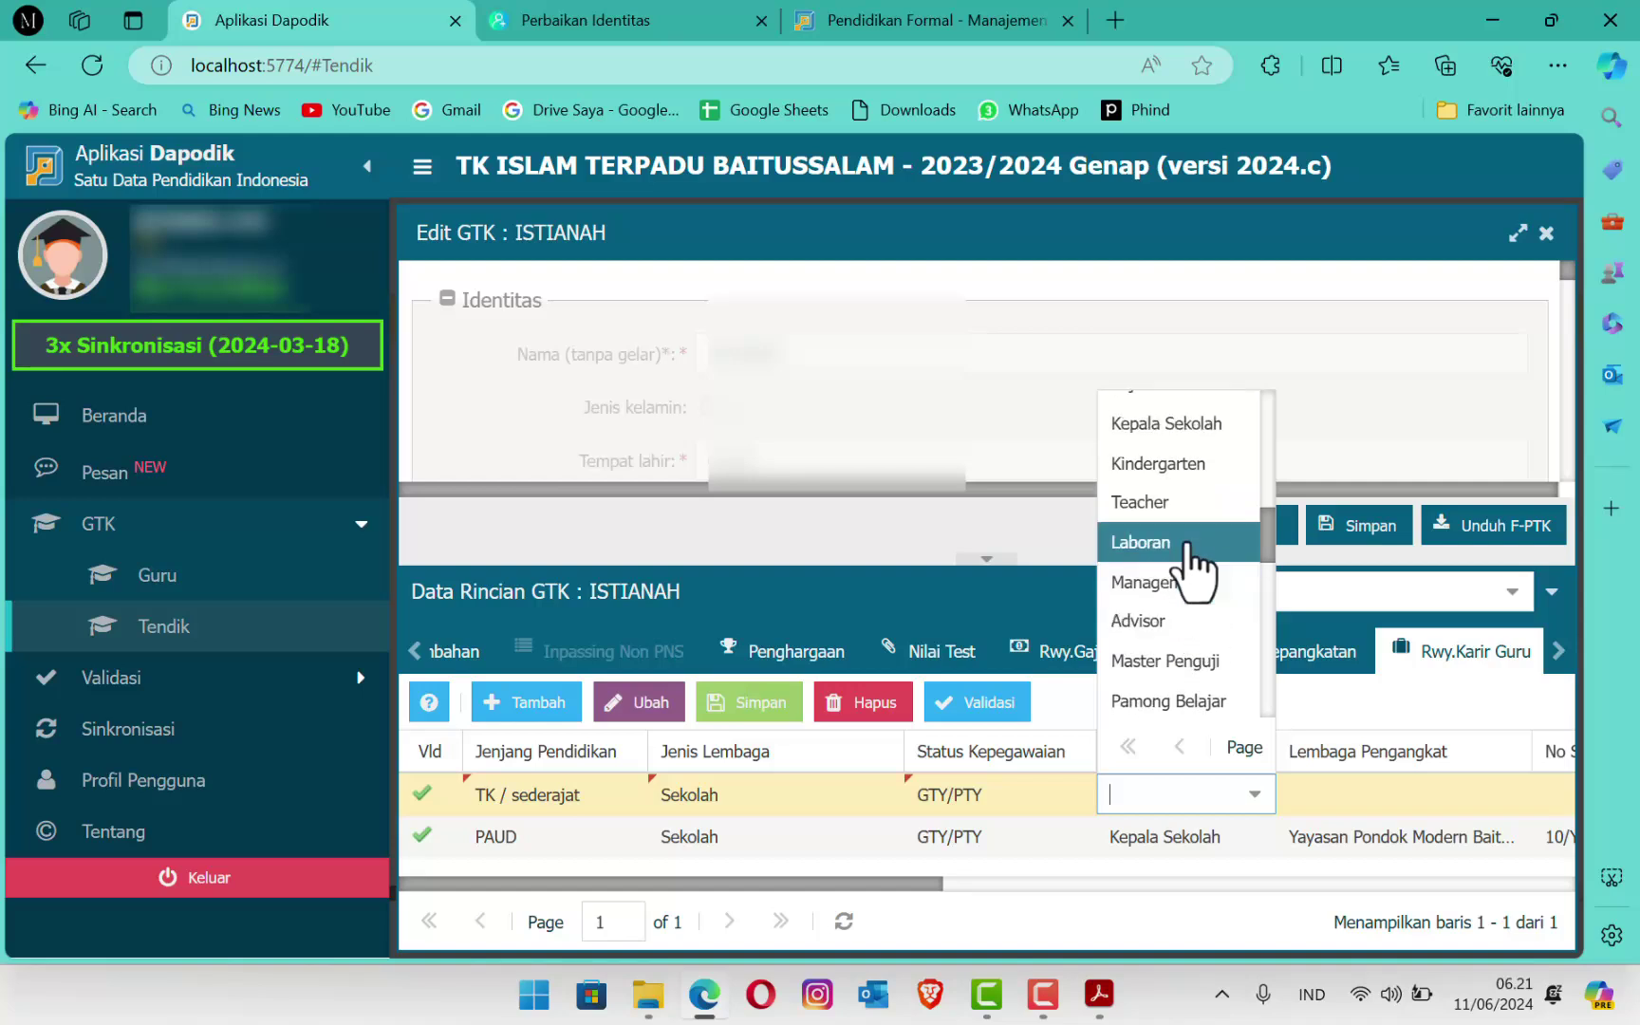
left_click(1176, 489)
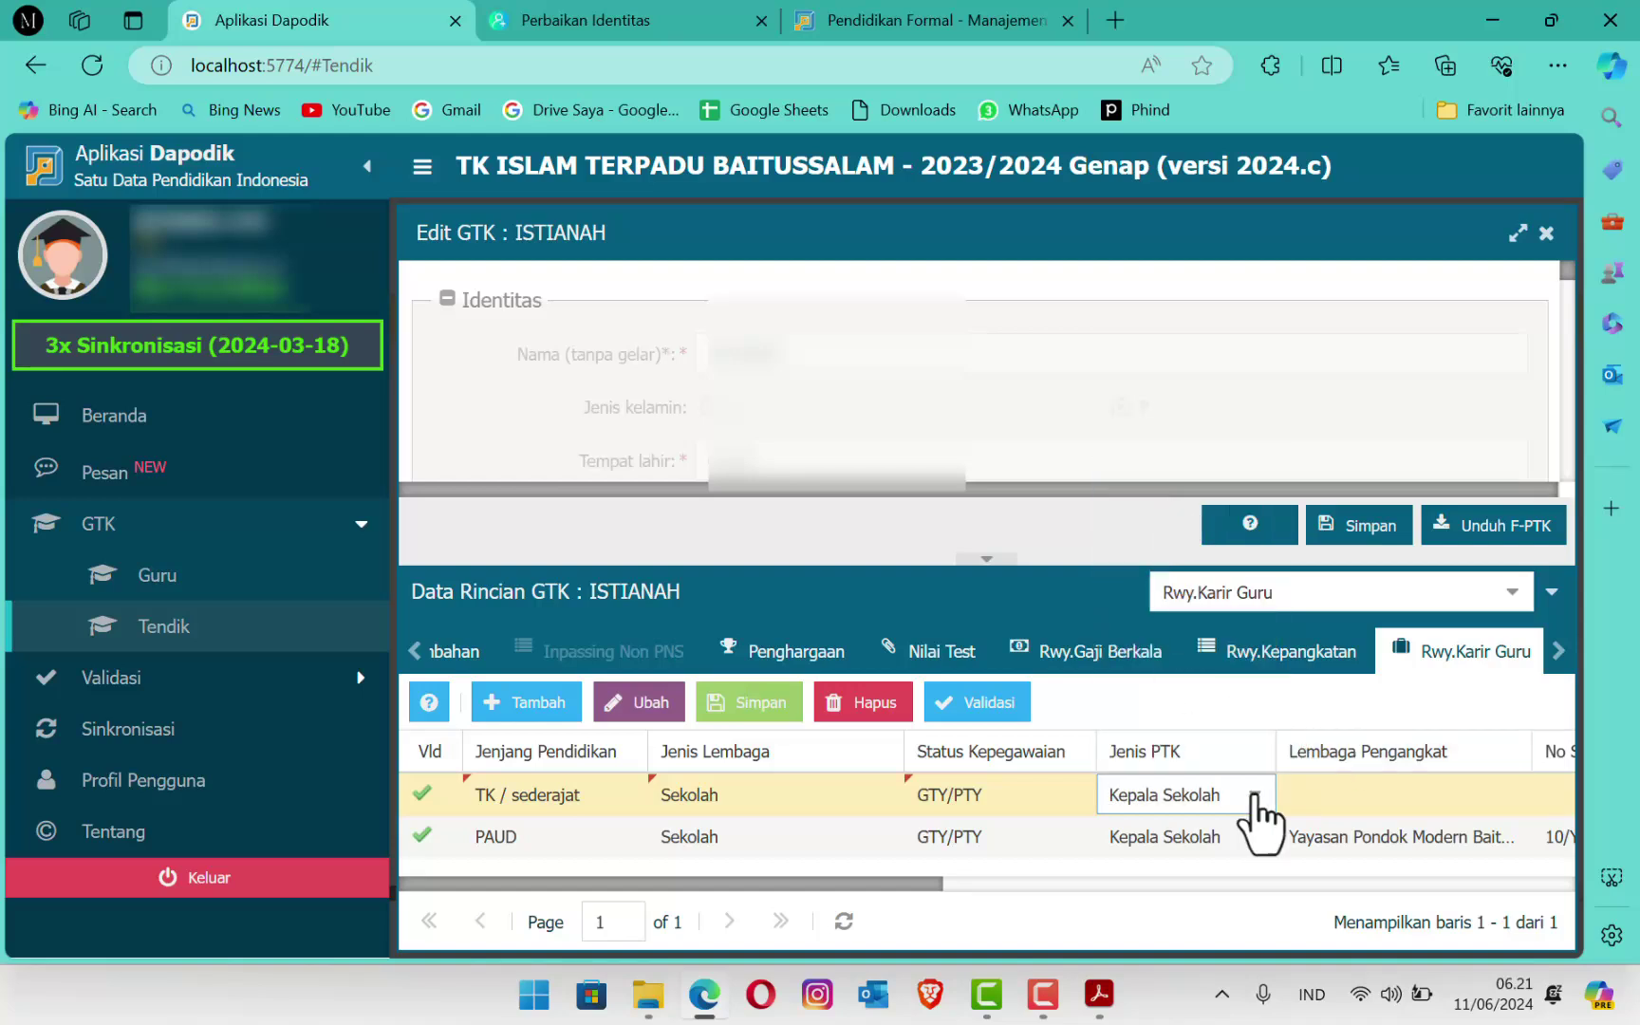
key("Tab")
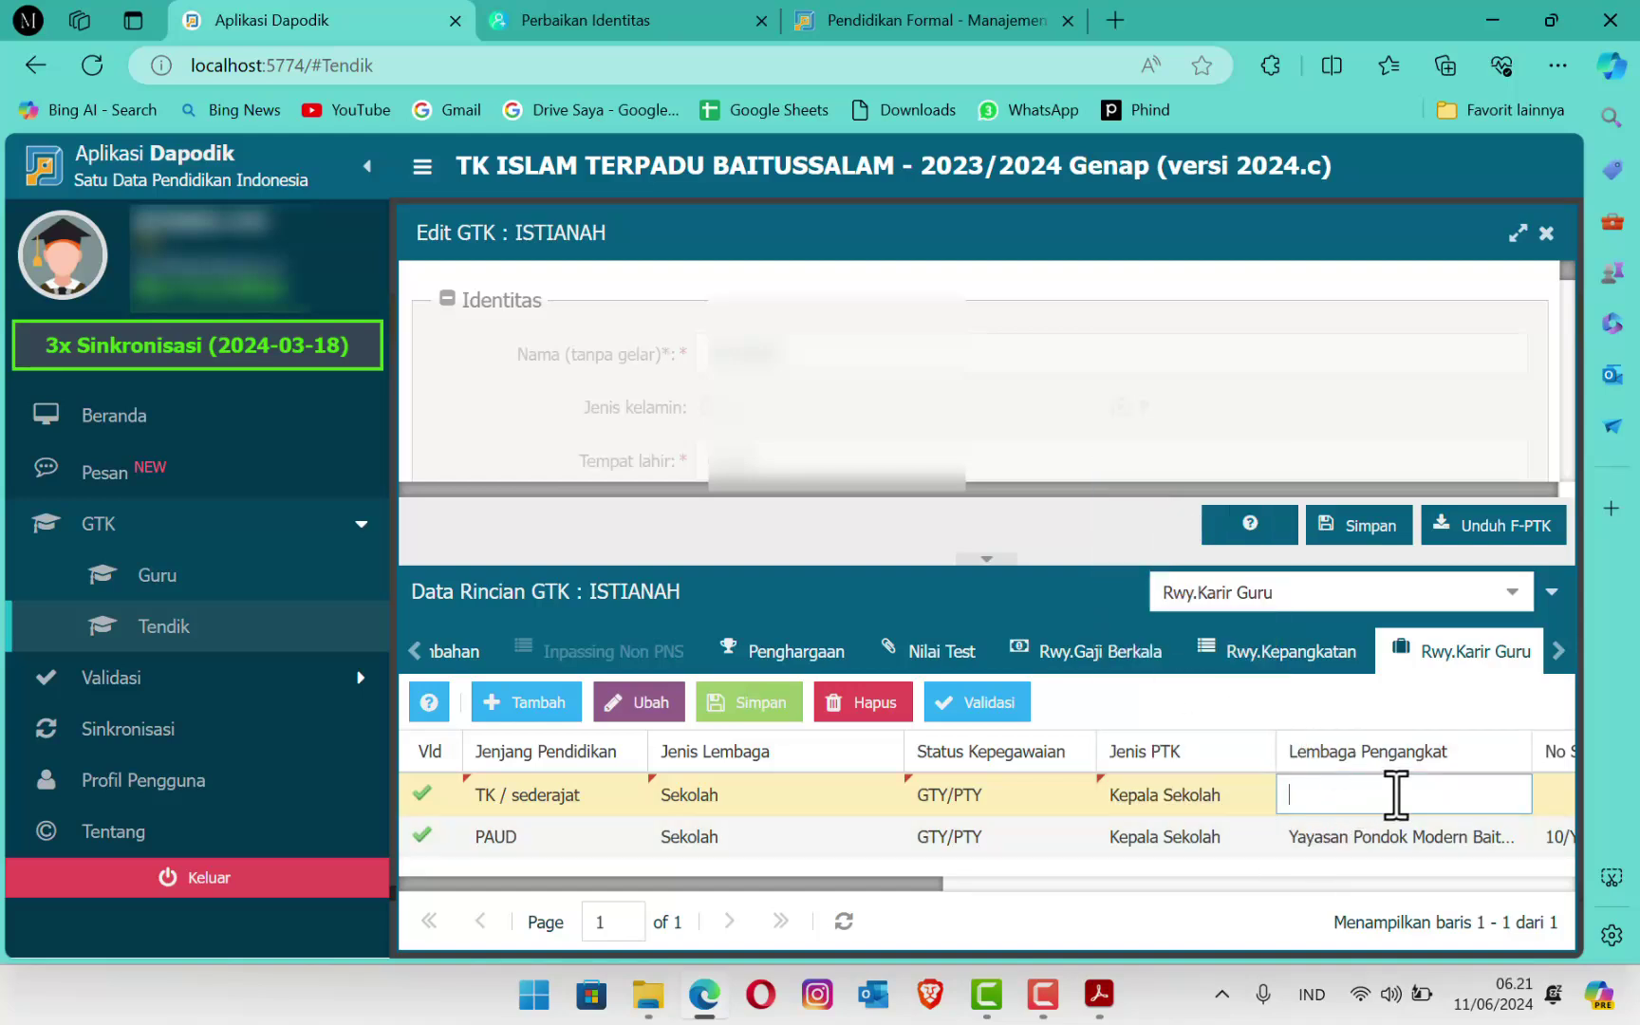
left_click_drag(919, 885, 1068, 886)
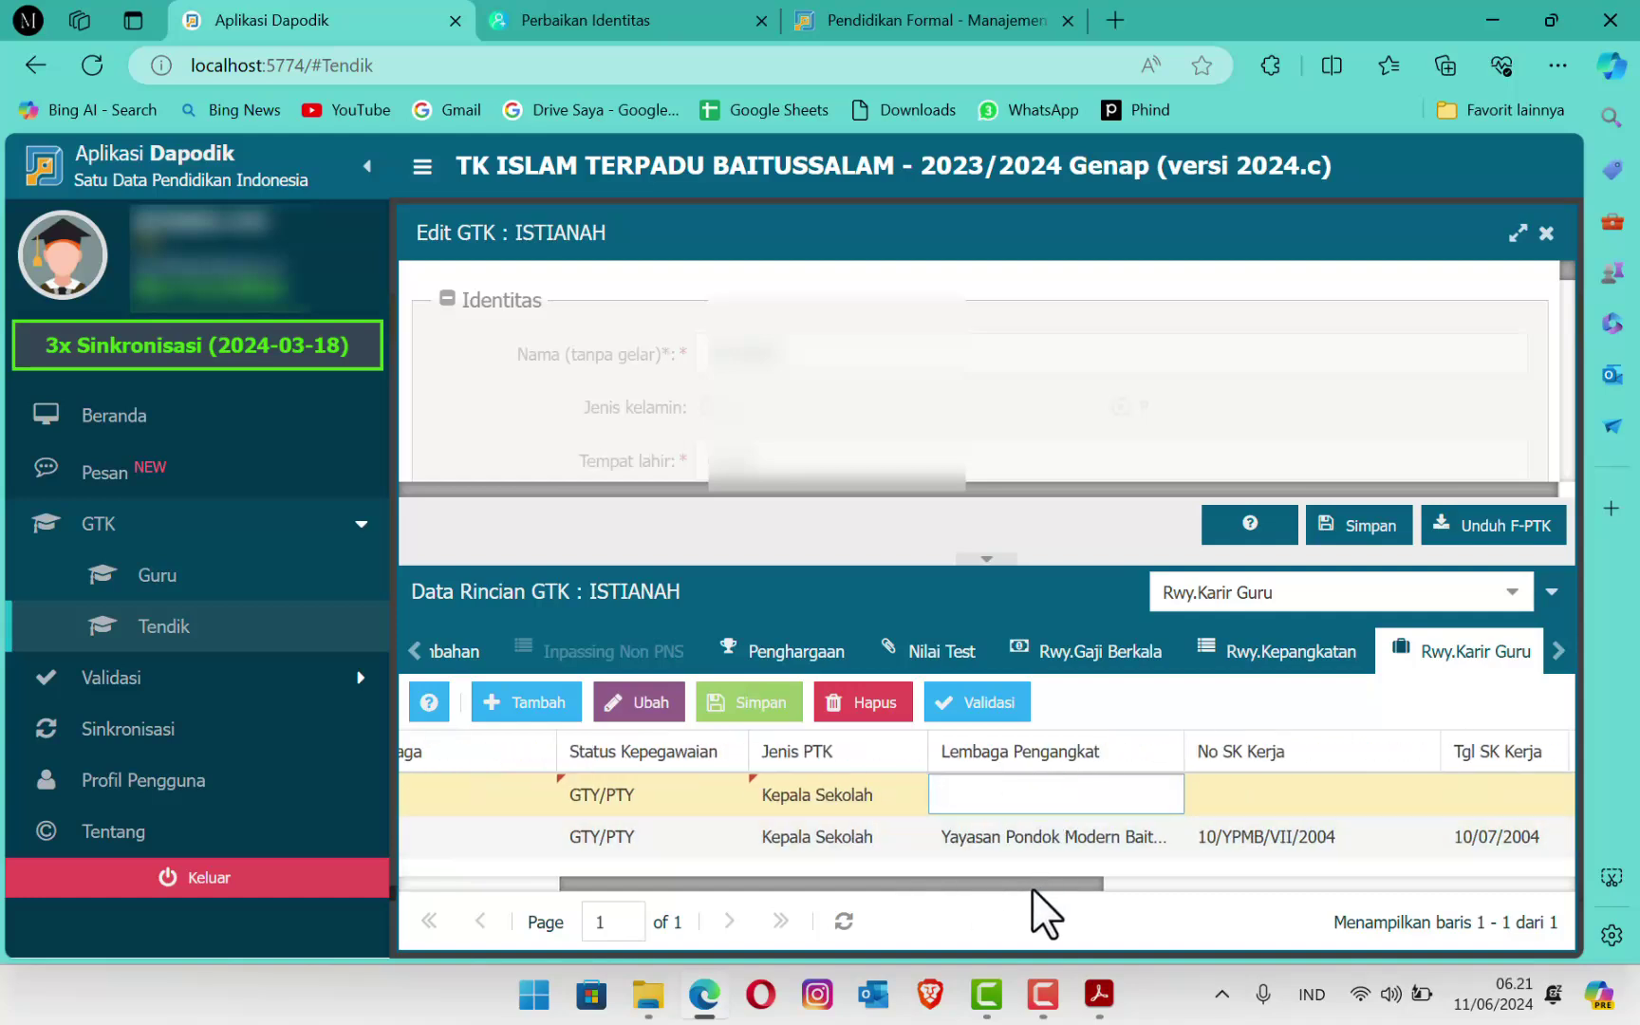
left_click_drag(782, 873, 746, 868)
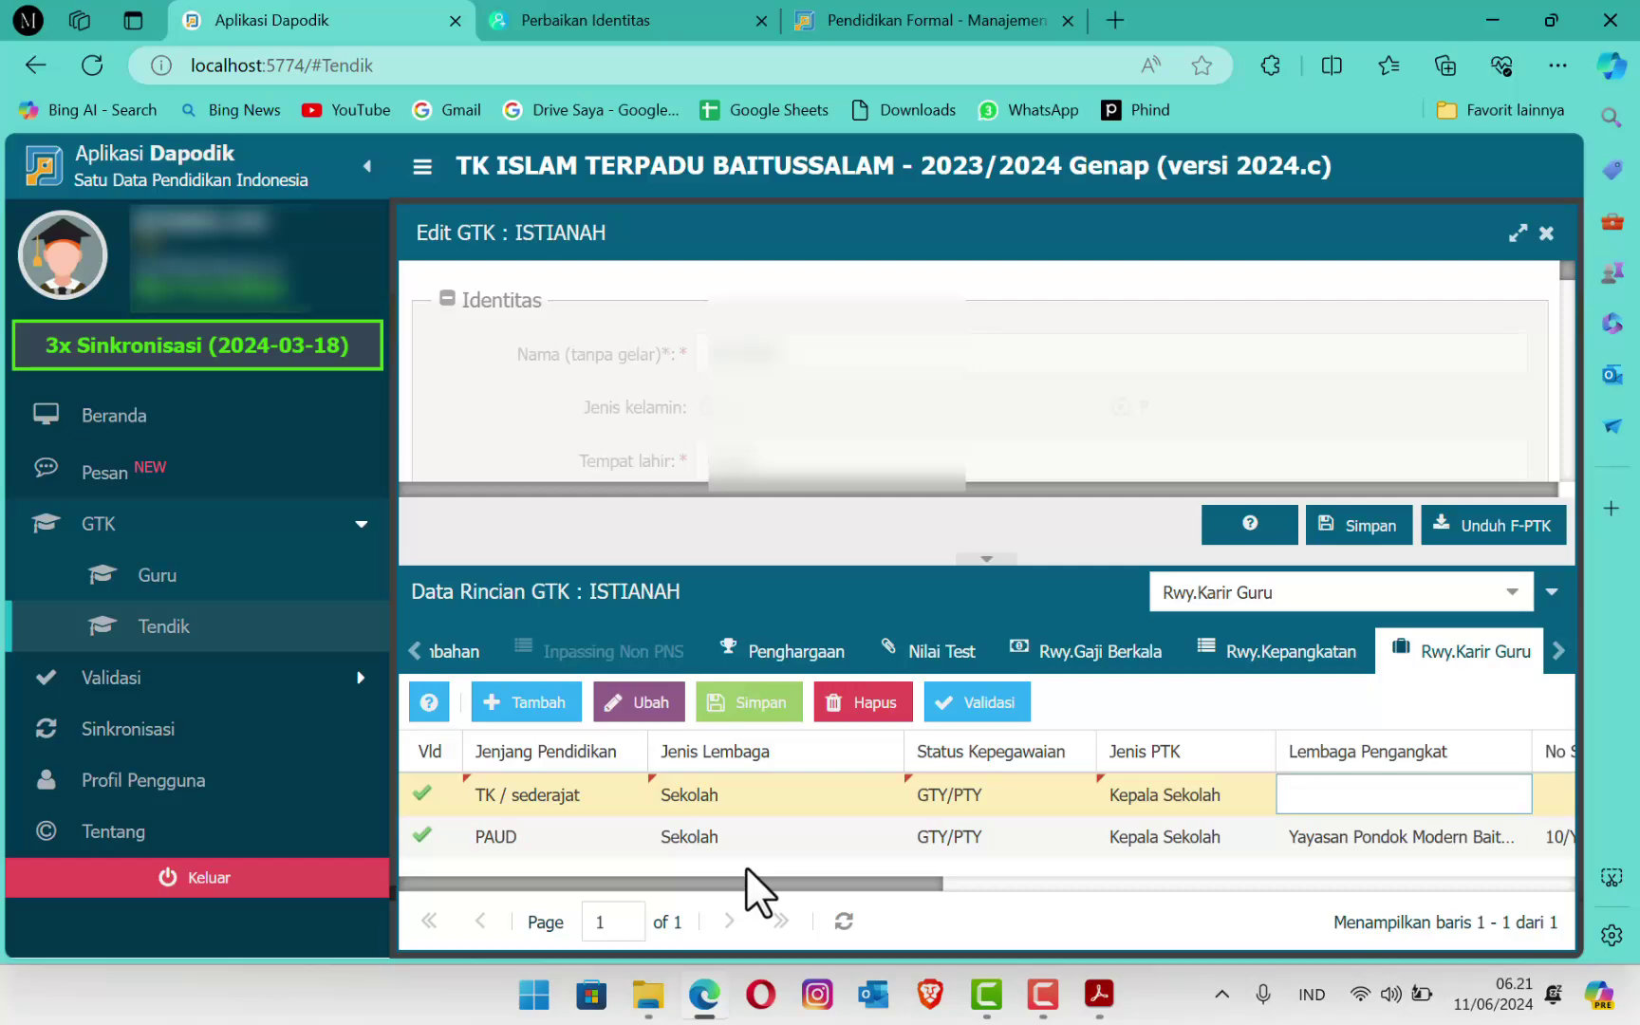
left_click(429, 704)
scroll(750, 560, "down", 3)
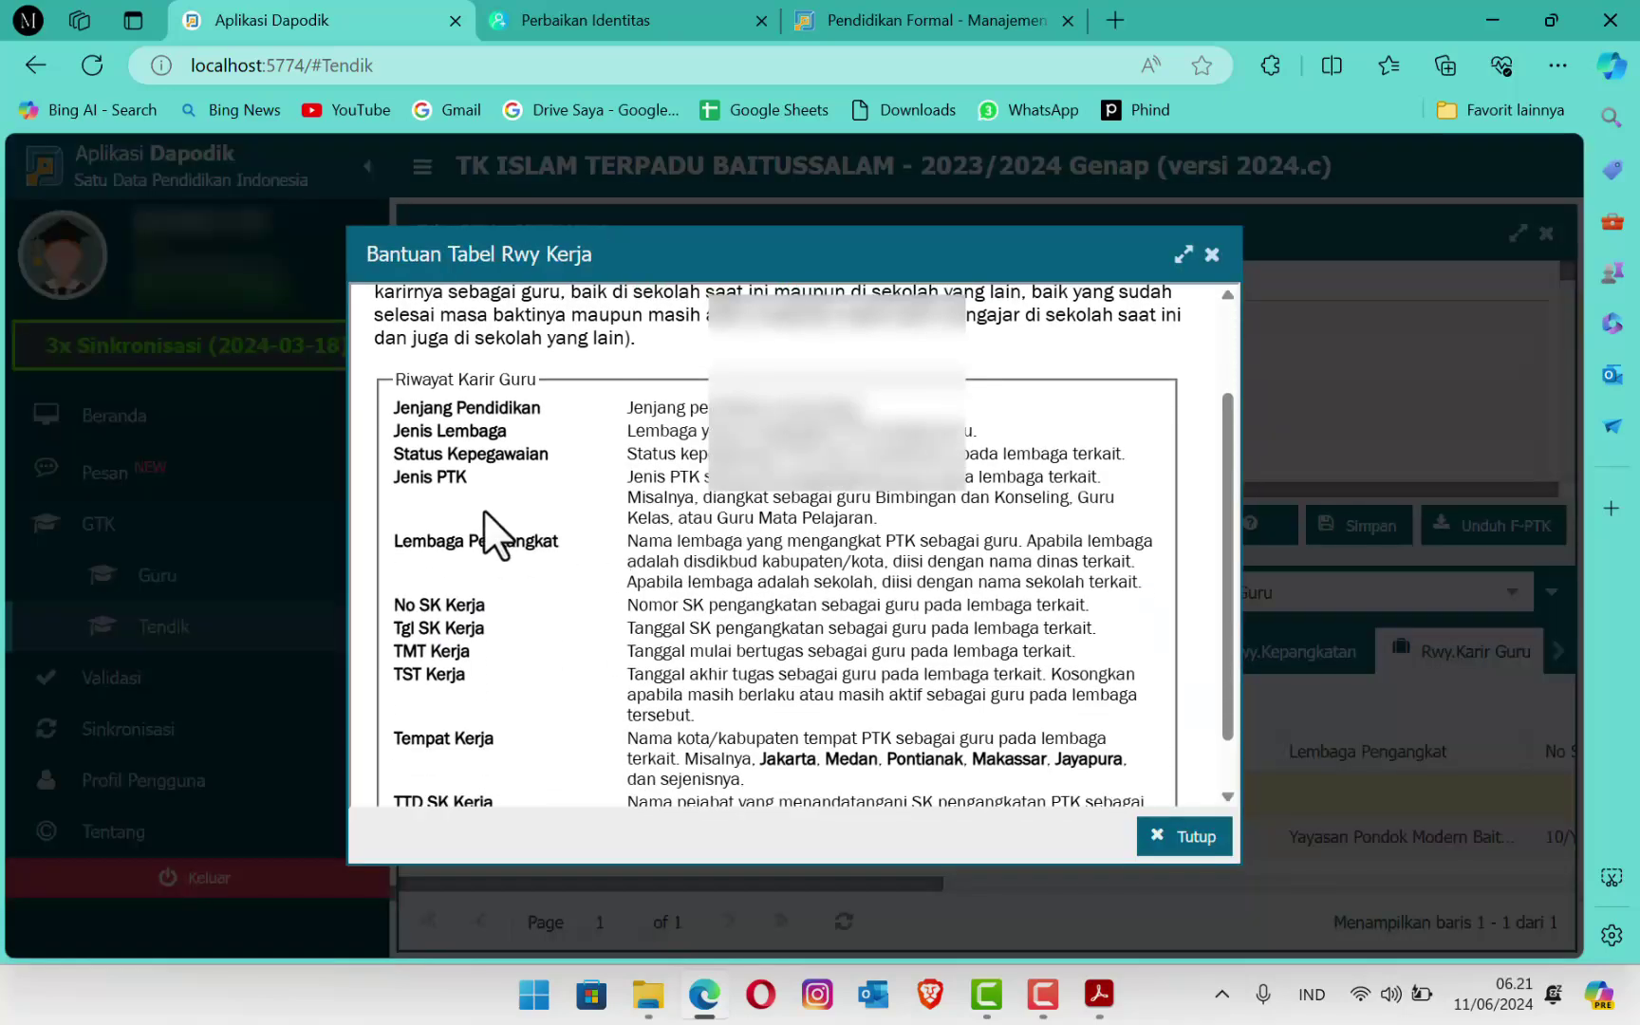
scroll(480, 536, "down", 2)
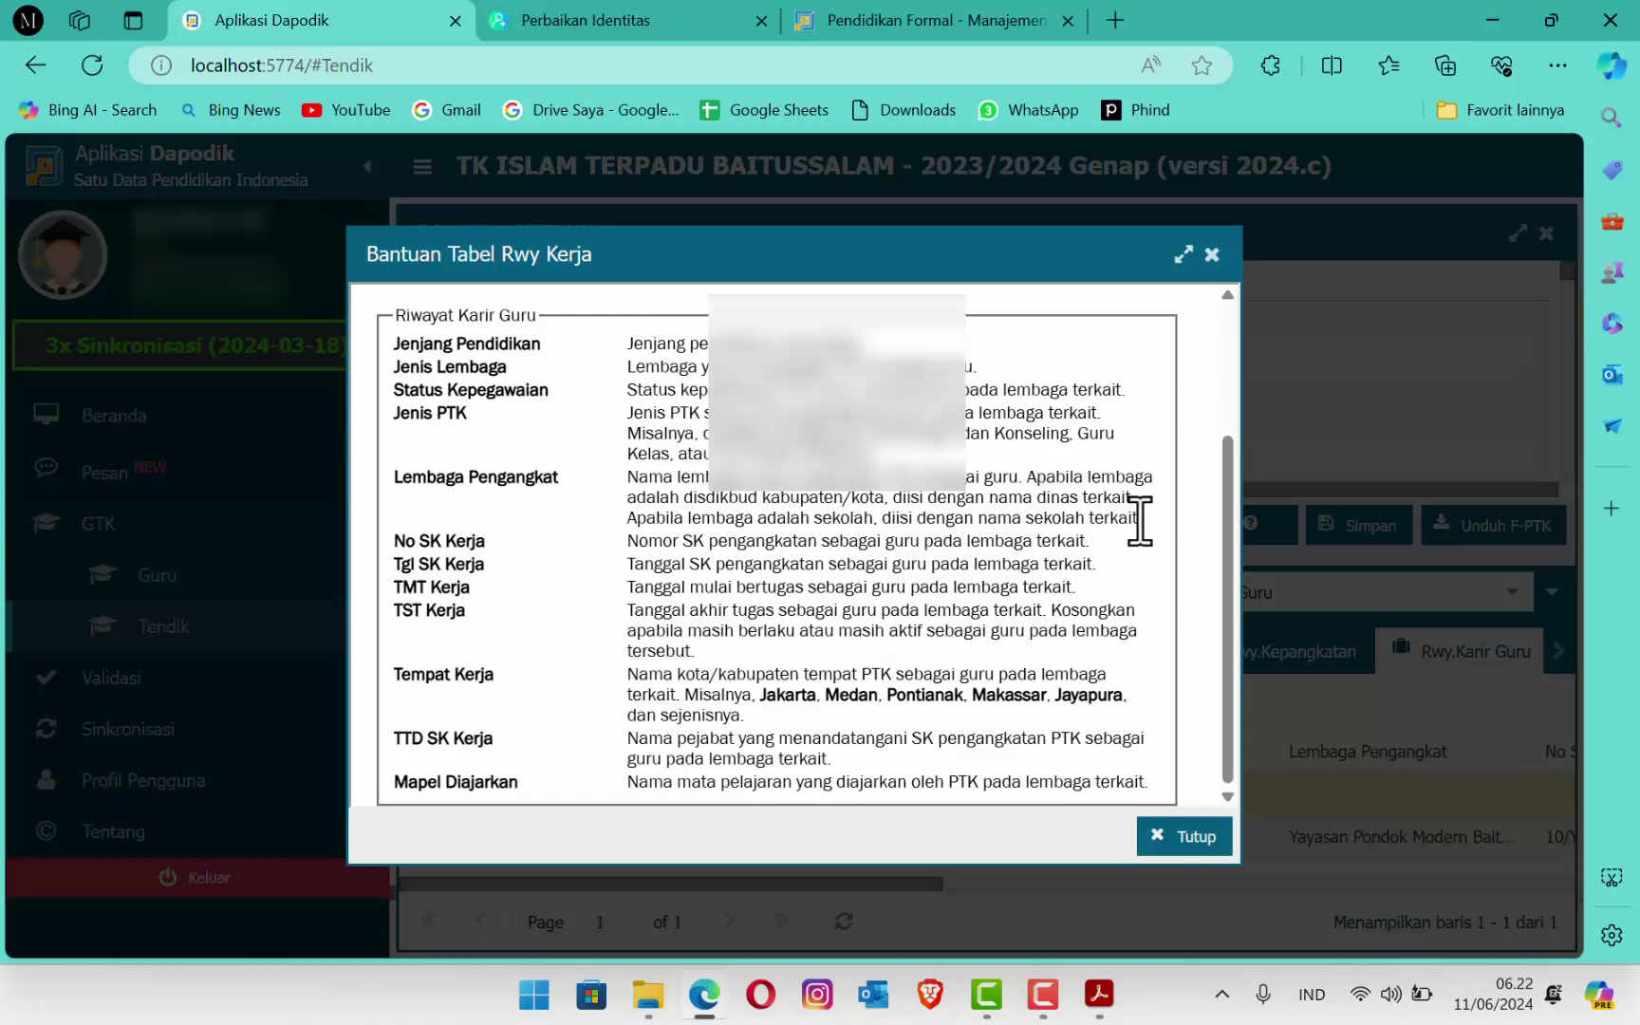
left_click(1210, 261)
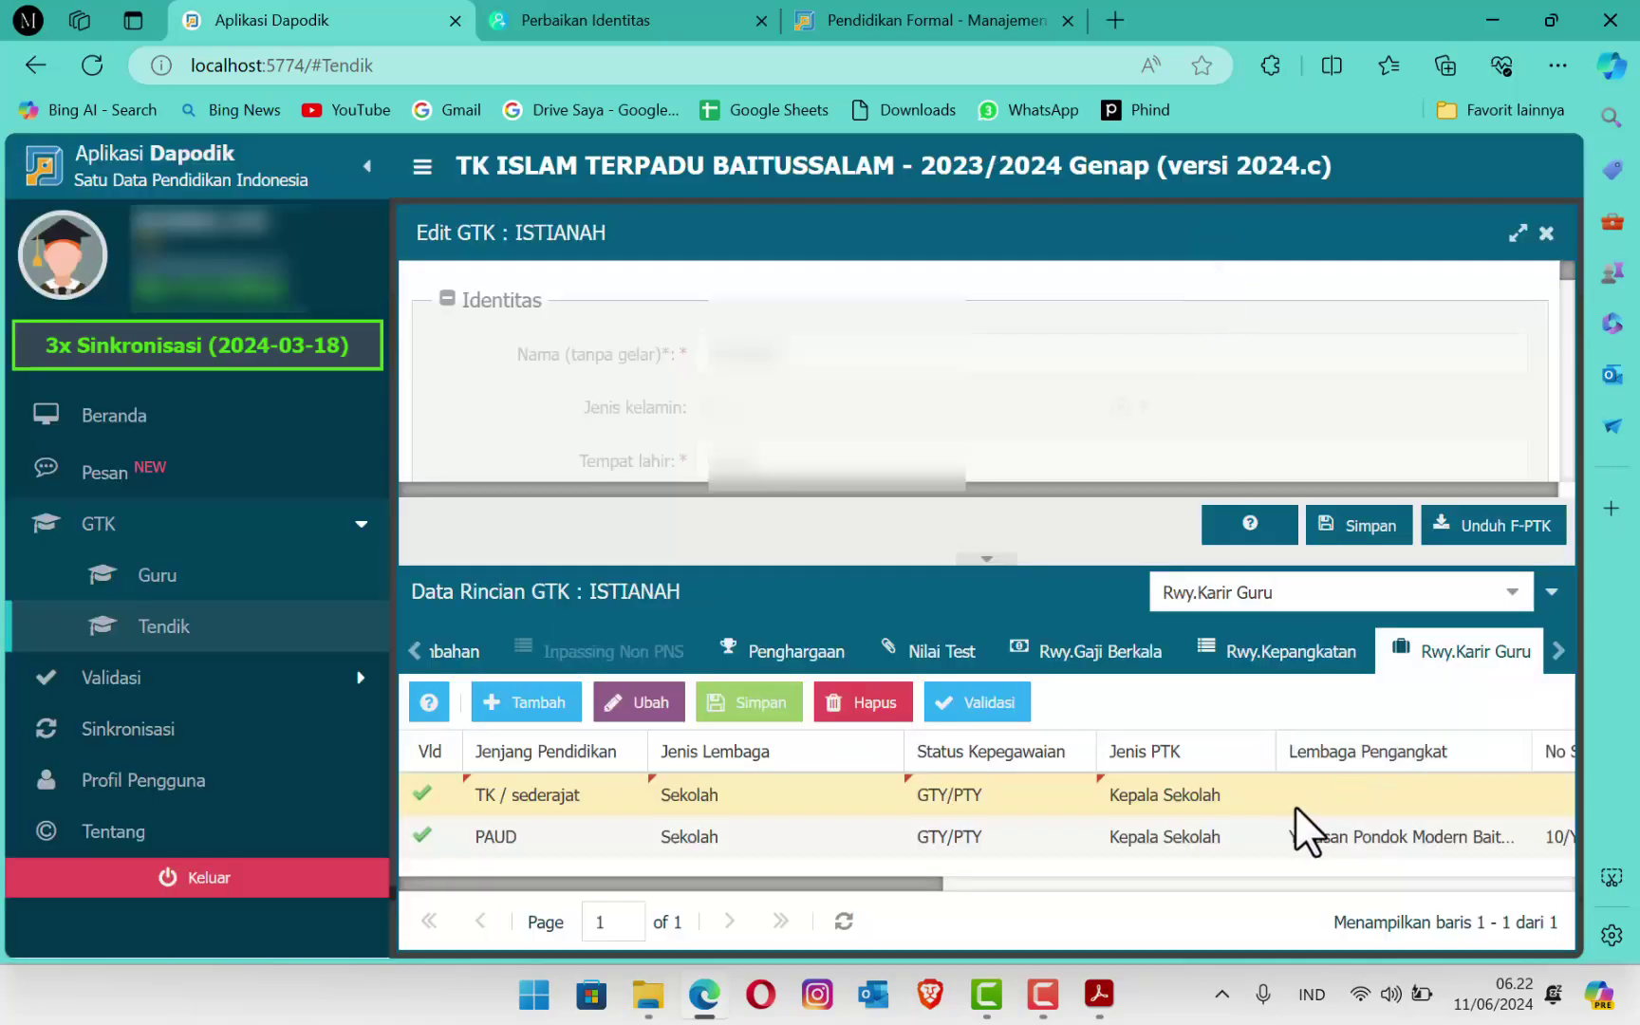
Step: Set the new row's Lembaga Pengangkat to TK Islam Terpadu Baitussalam
left_click(1336, 794)
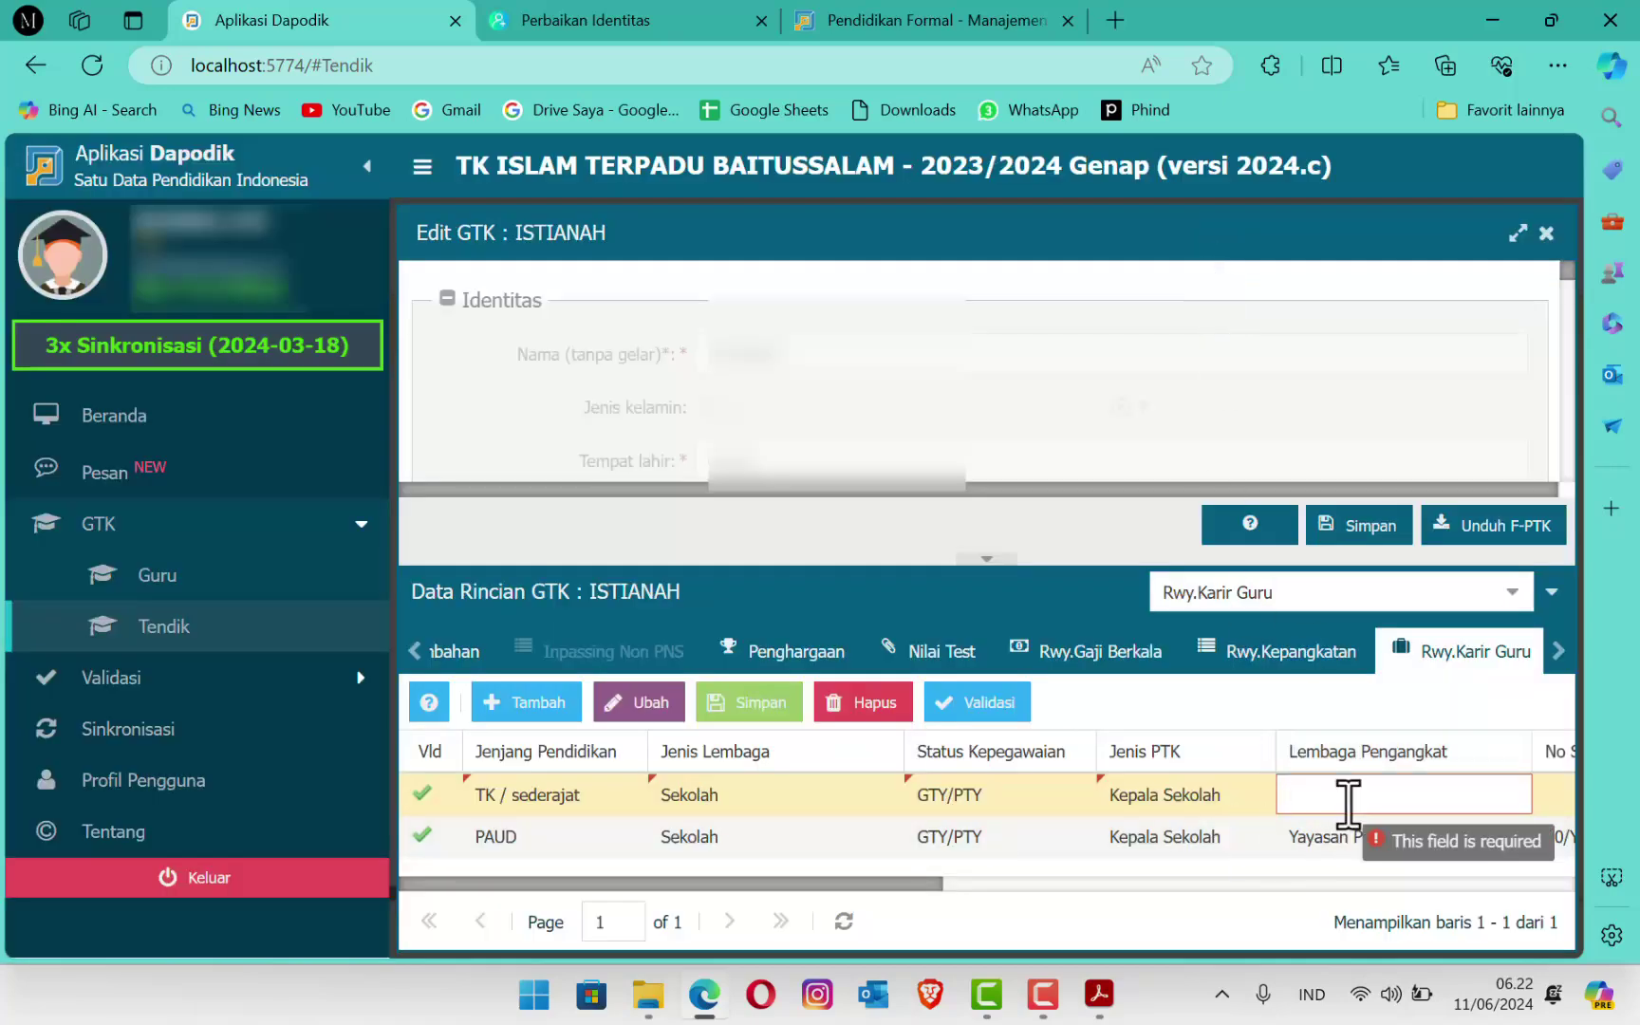
type("TK Islam Terpadu Baitussalam")
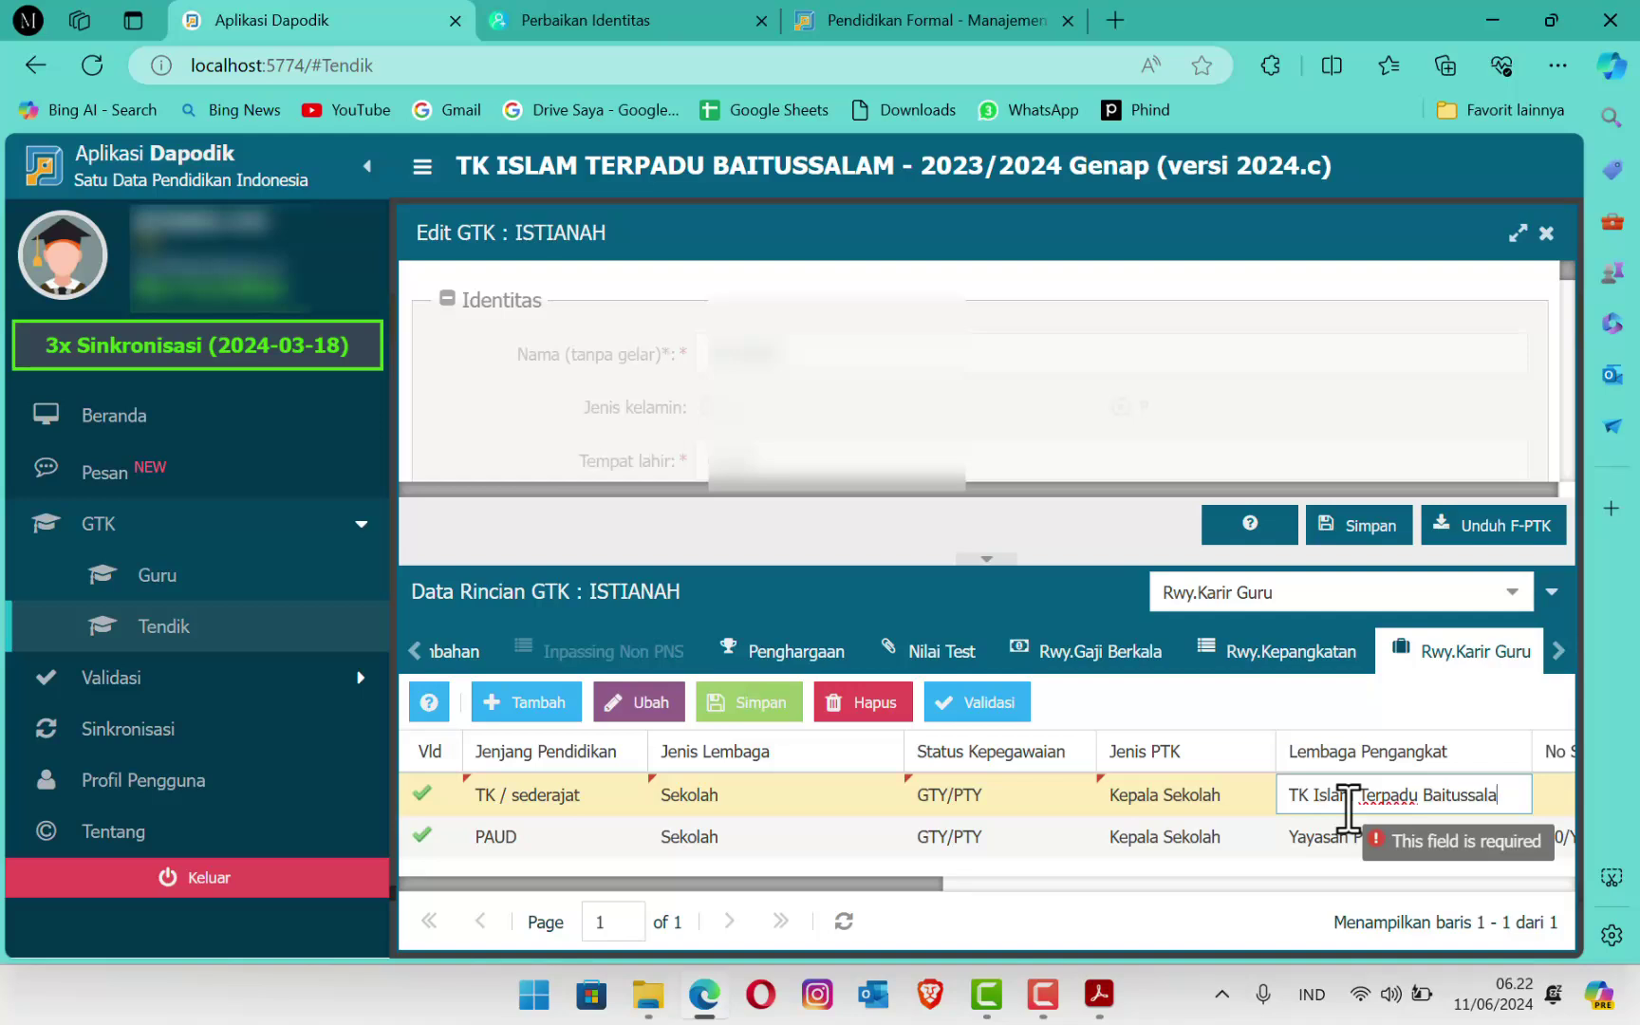
left_click(901, 892)
left_click_drag(912, 887, 1250, 880)
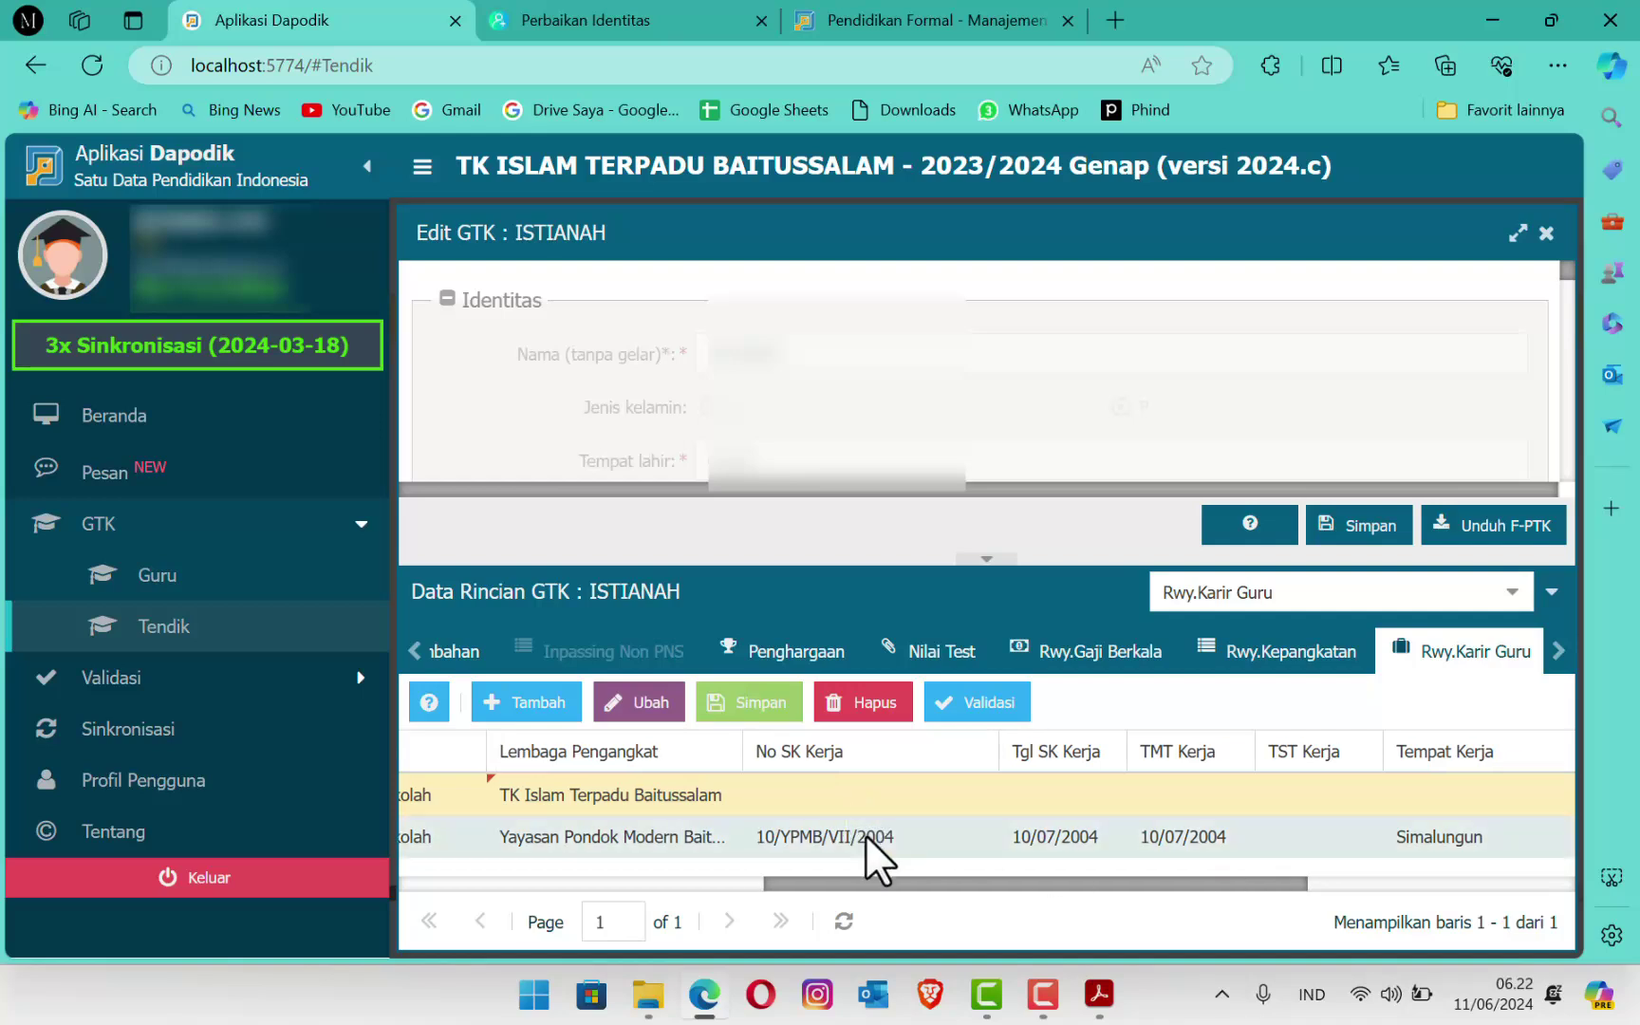
left_click(827, 791)
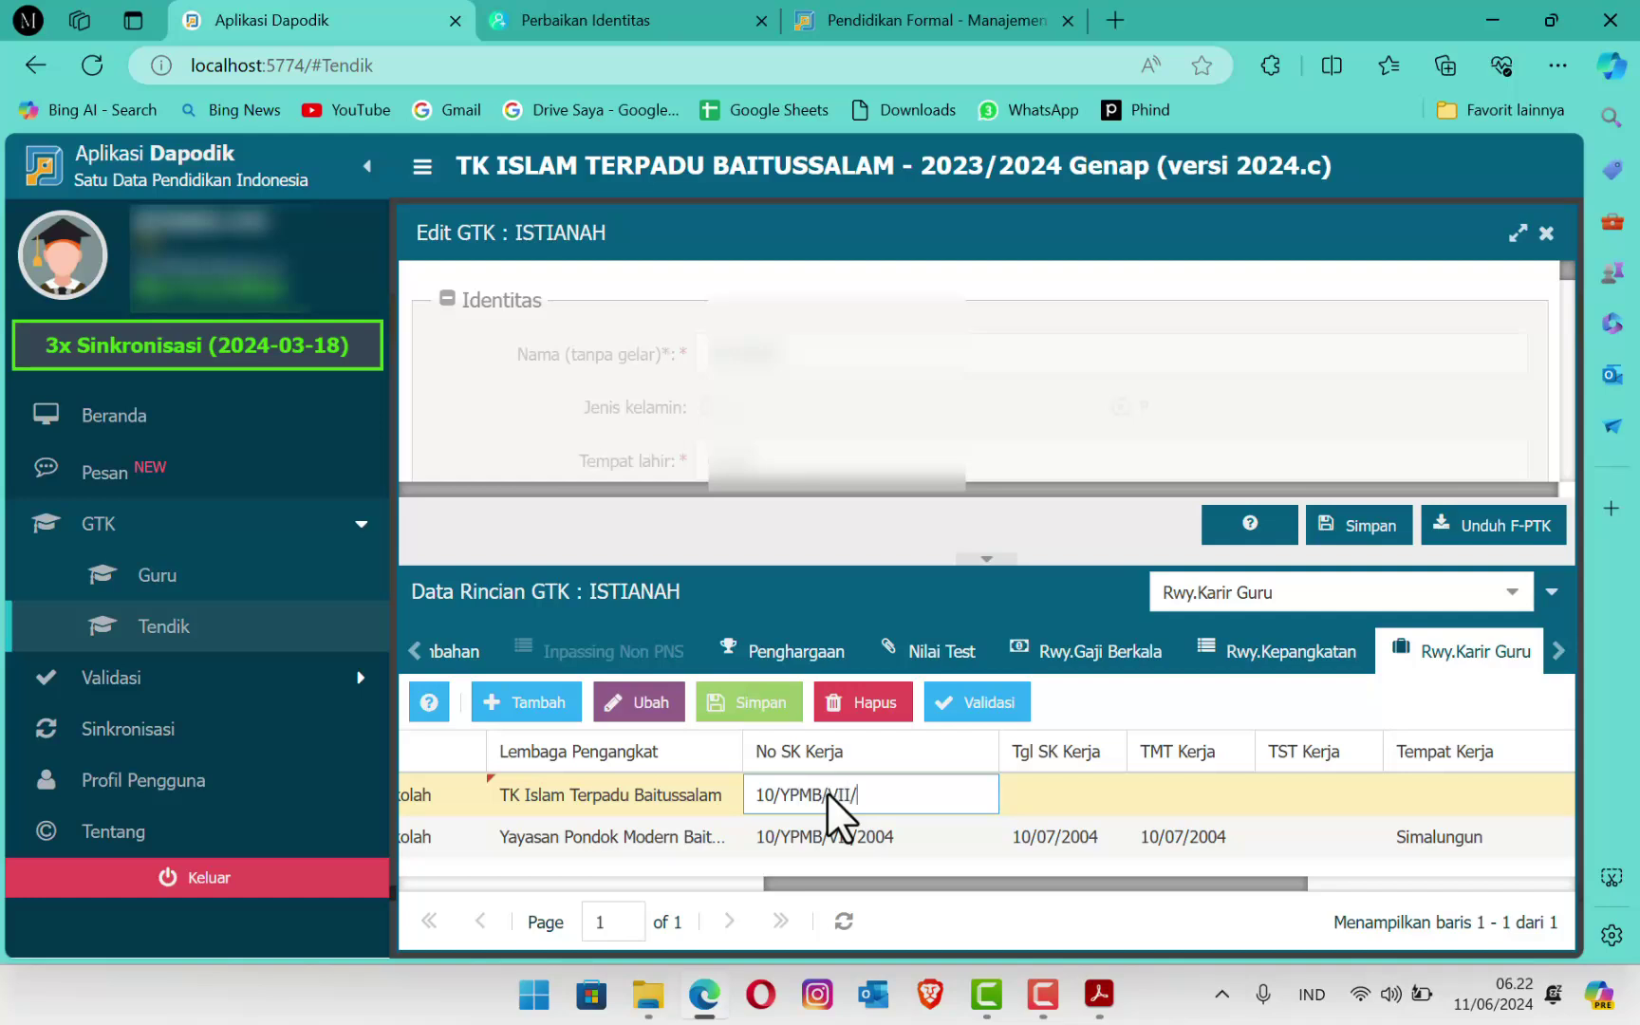
left_click(1102, 795)
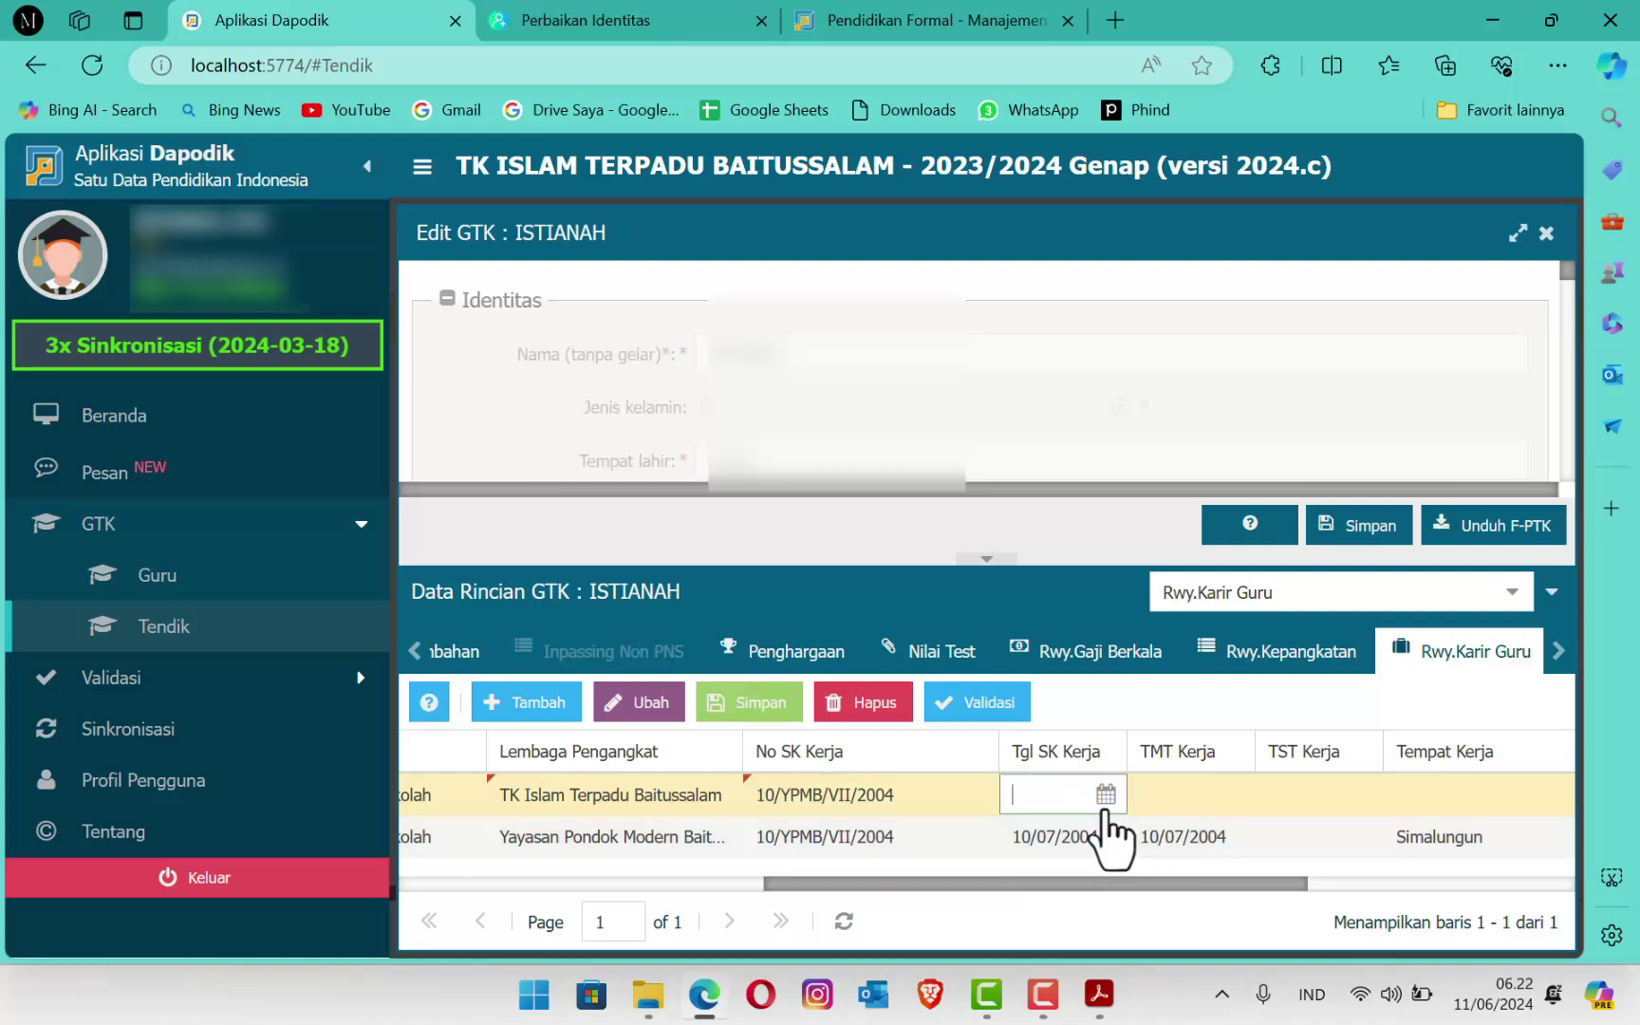
left_click(1106, 795)
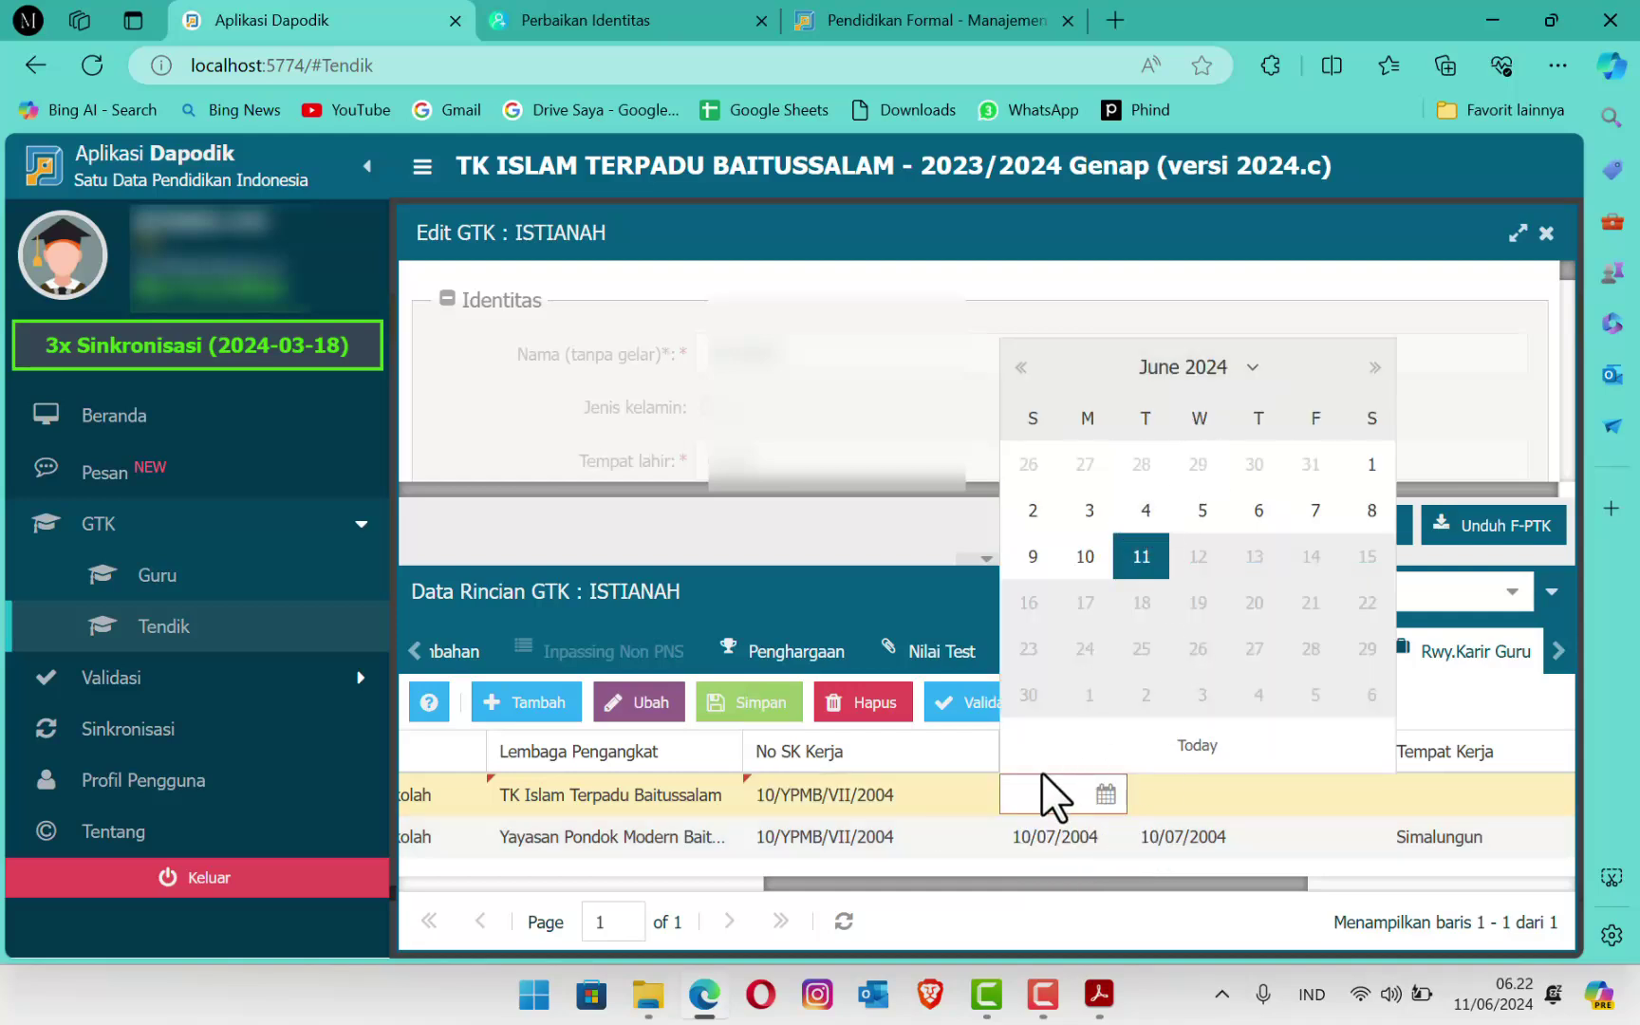
type("10/")
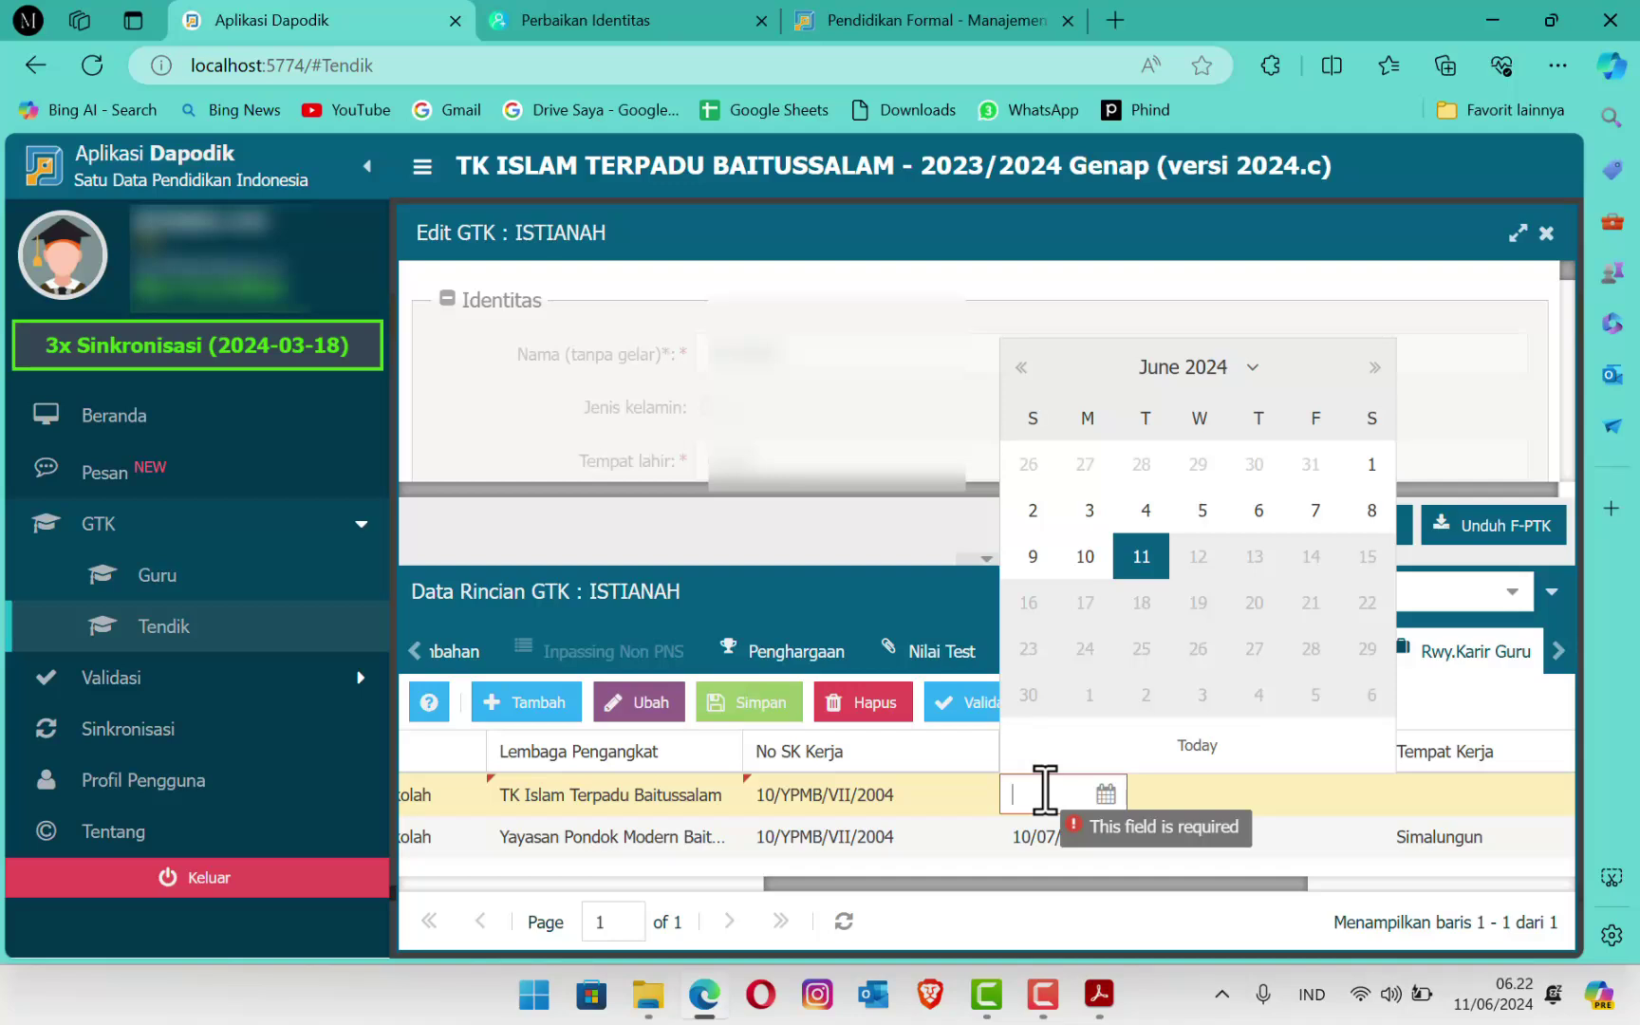
type("07/2")
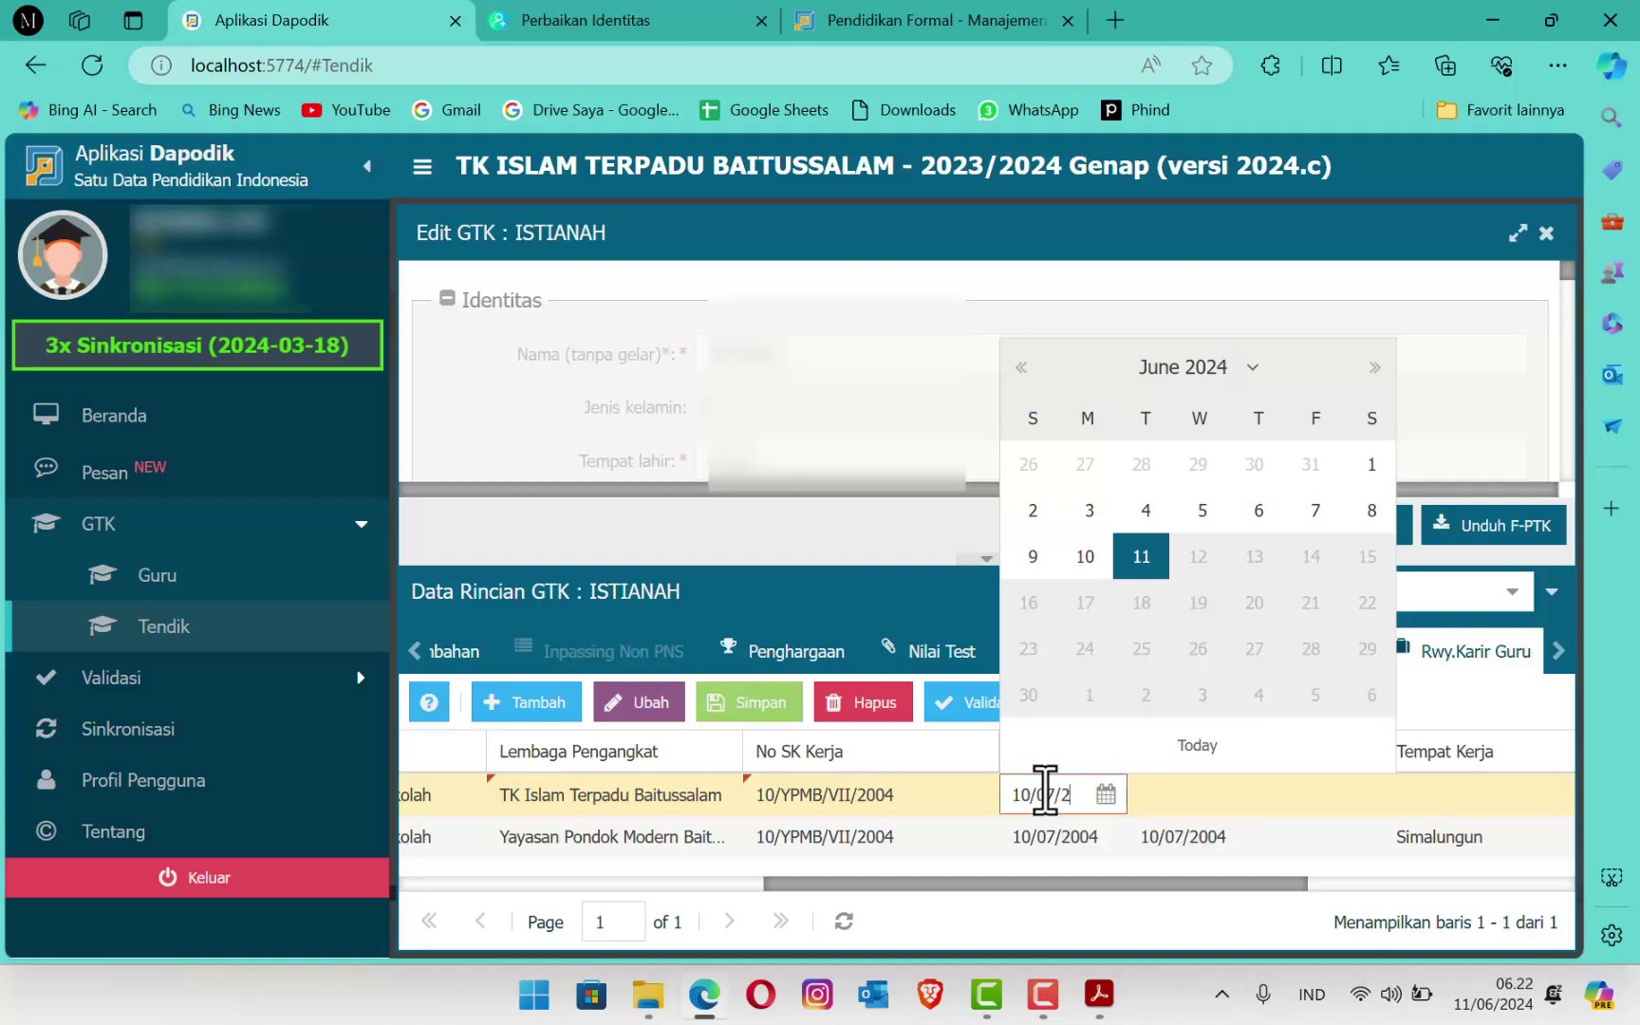
type("004")
key("Tab")
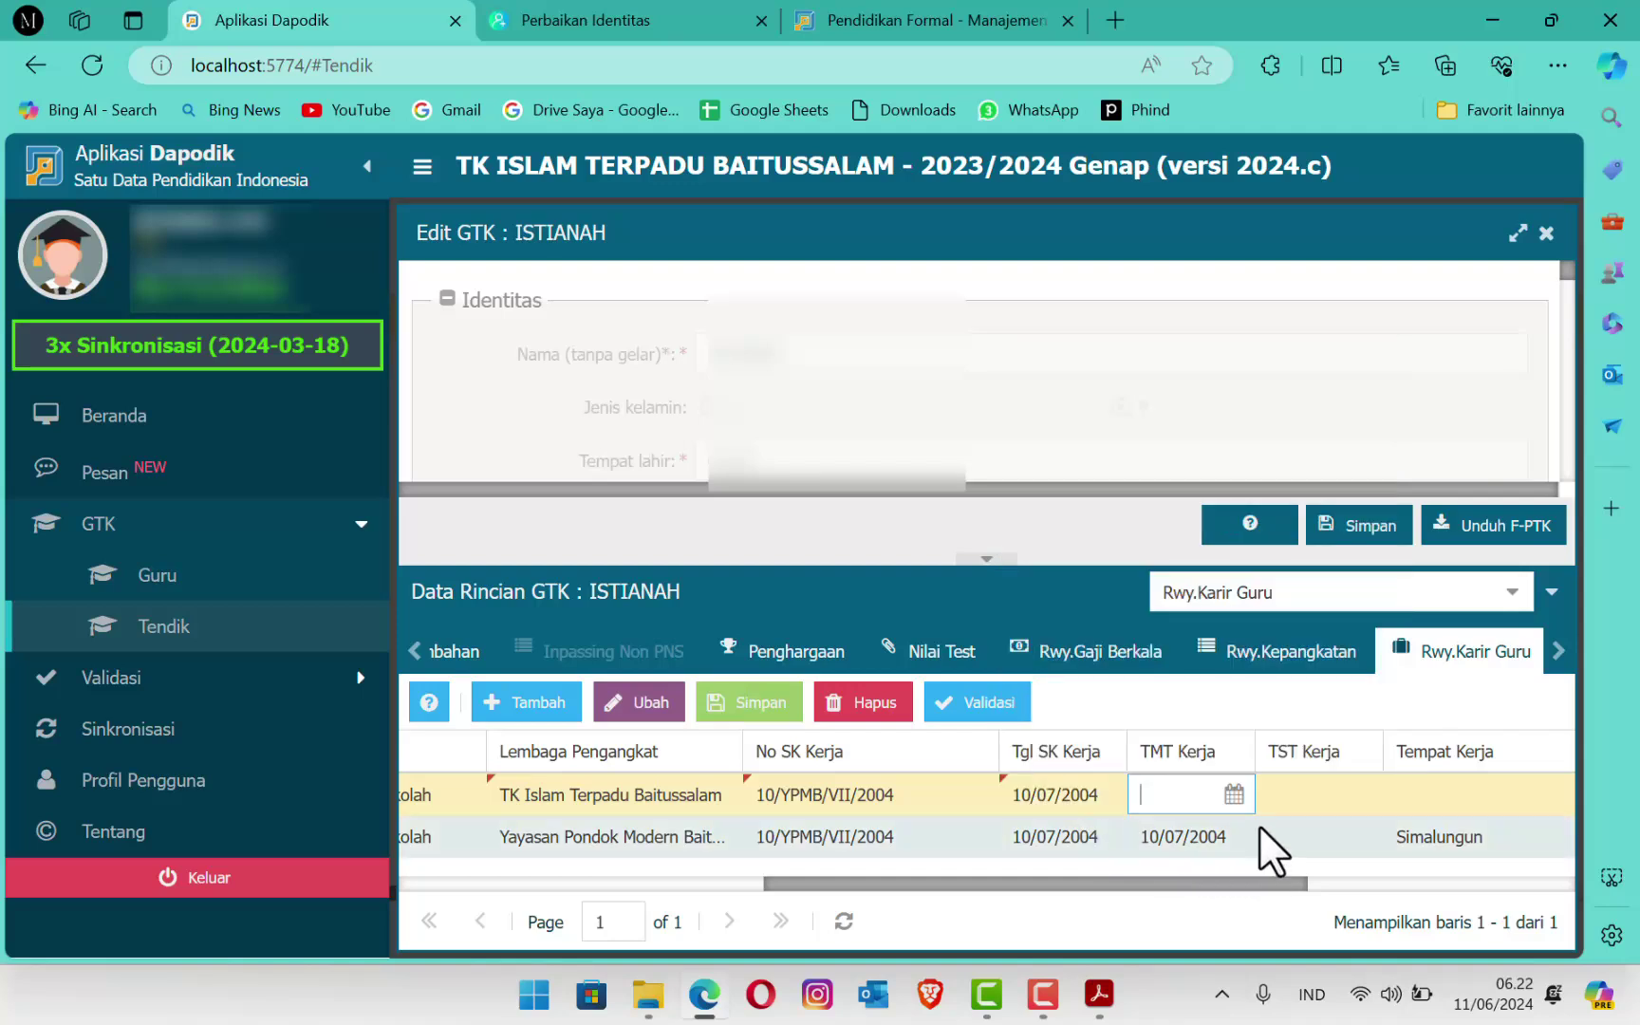
Step: Enter TMT Kerja 10/07/2004, correcting the mistyped year, and leave TST Kerja blank
type("10/")
type("07")
type("/202")
type("4")
key("BackSpace")
key("BackSpace")
type("04")
key("Tab")
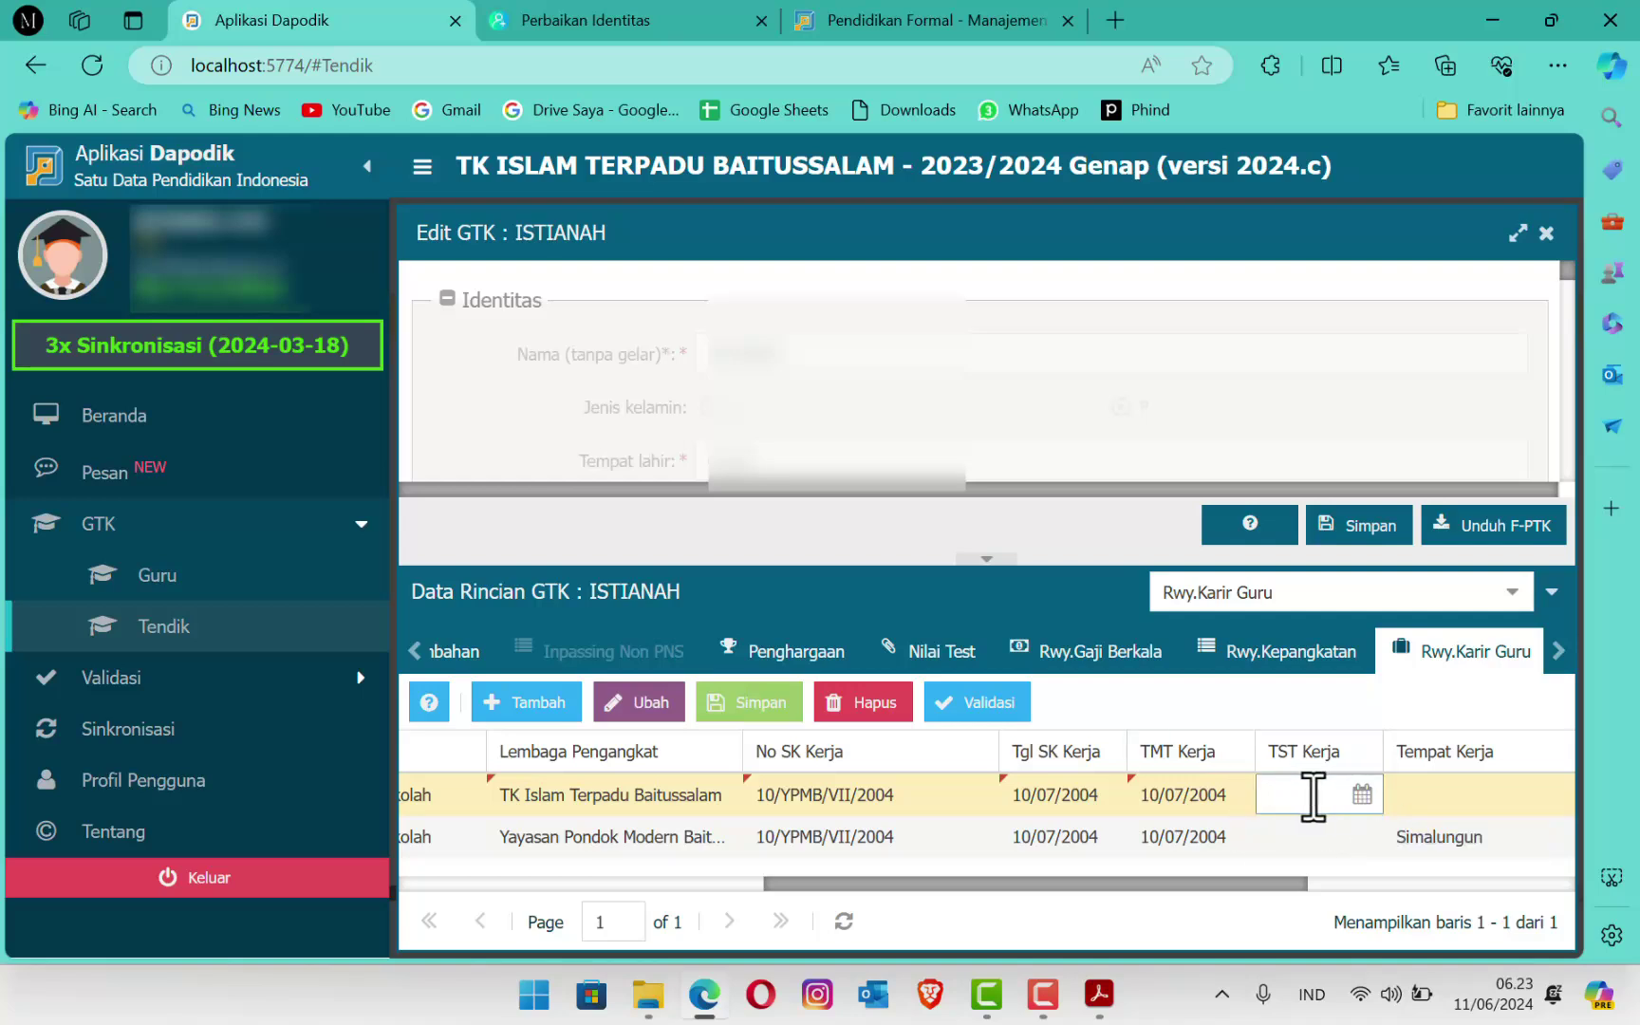
key("Tab")
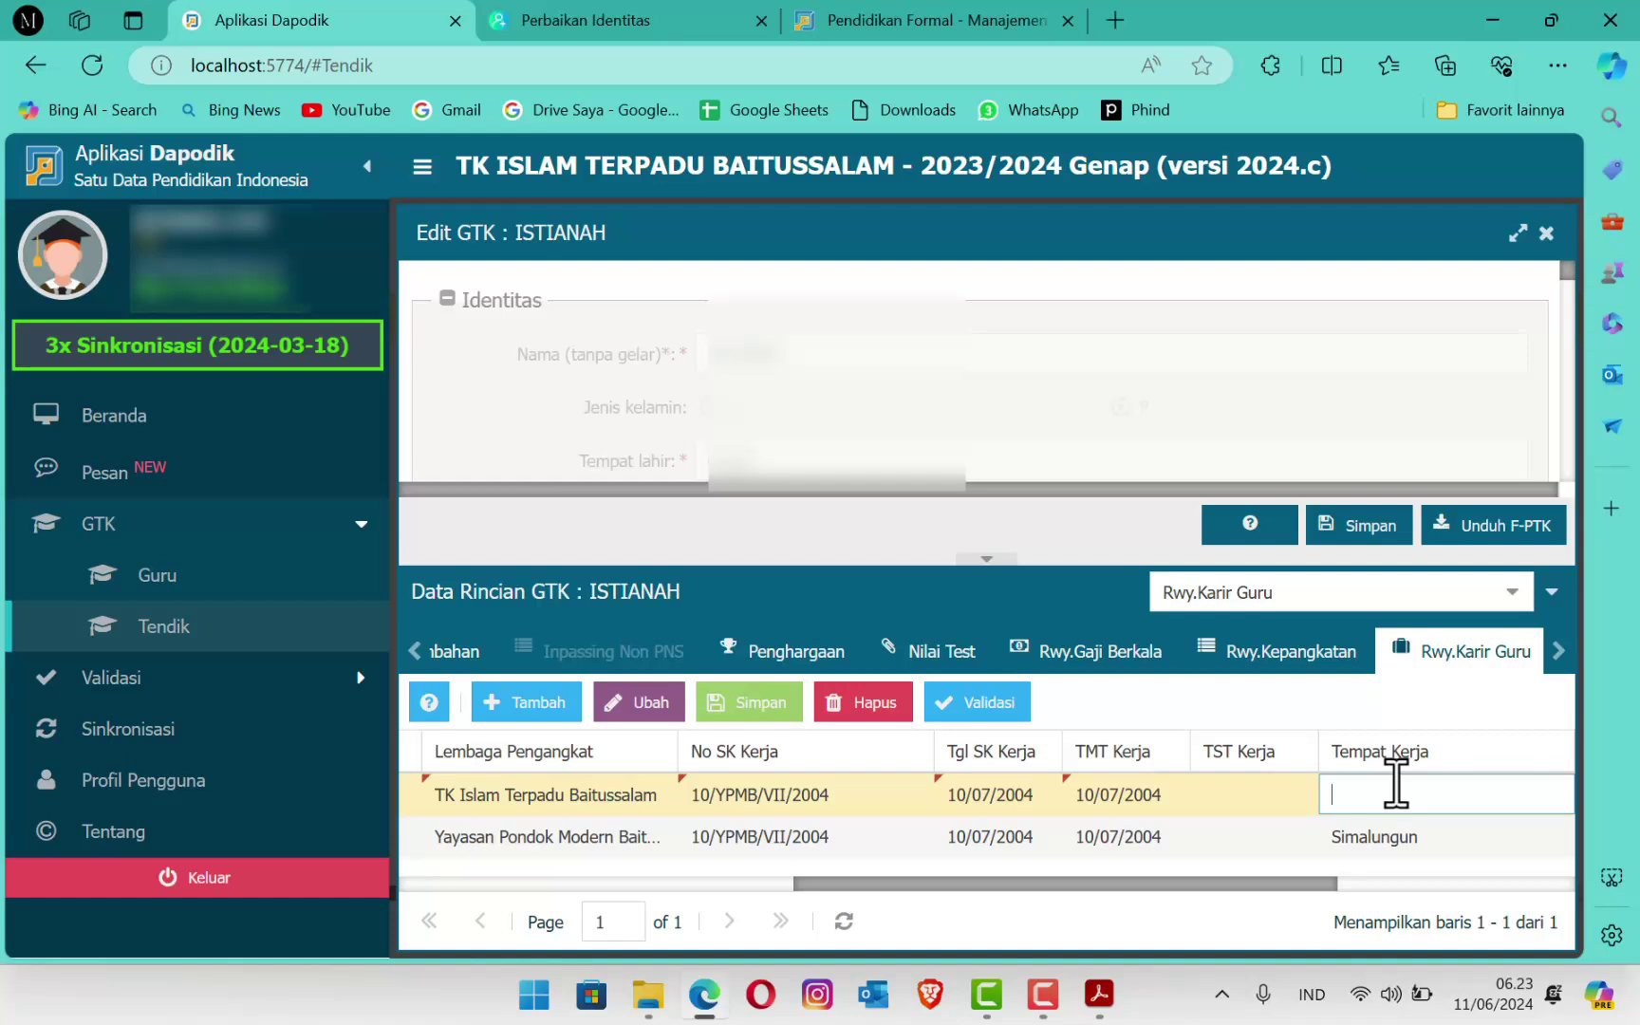
Step: Set the new row's Tempat Kerja to Simalungun
type("Simalungung")
key("BackSpace")
left_click_drag(1303, 882, 1507, 878)
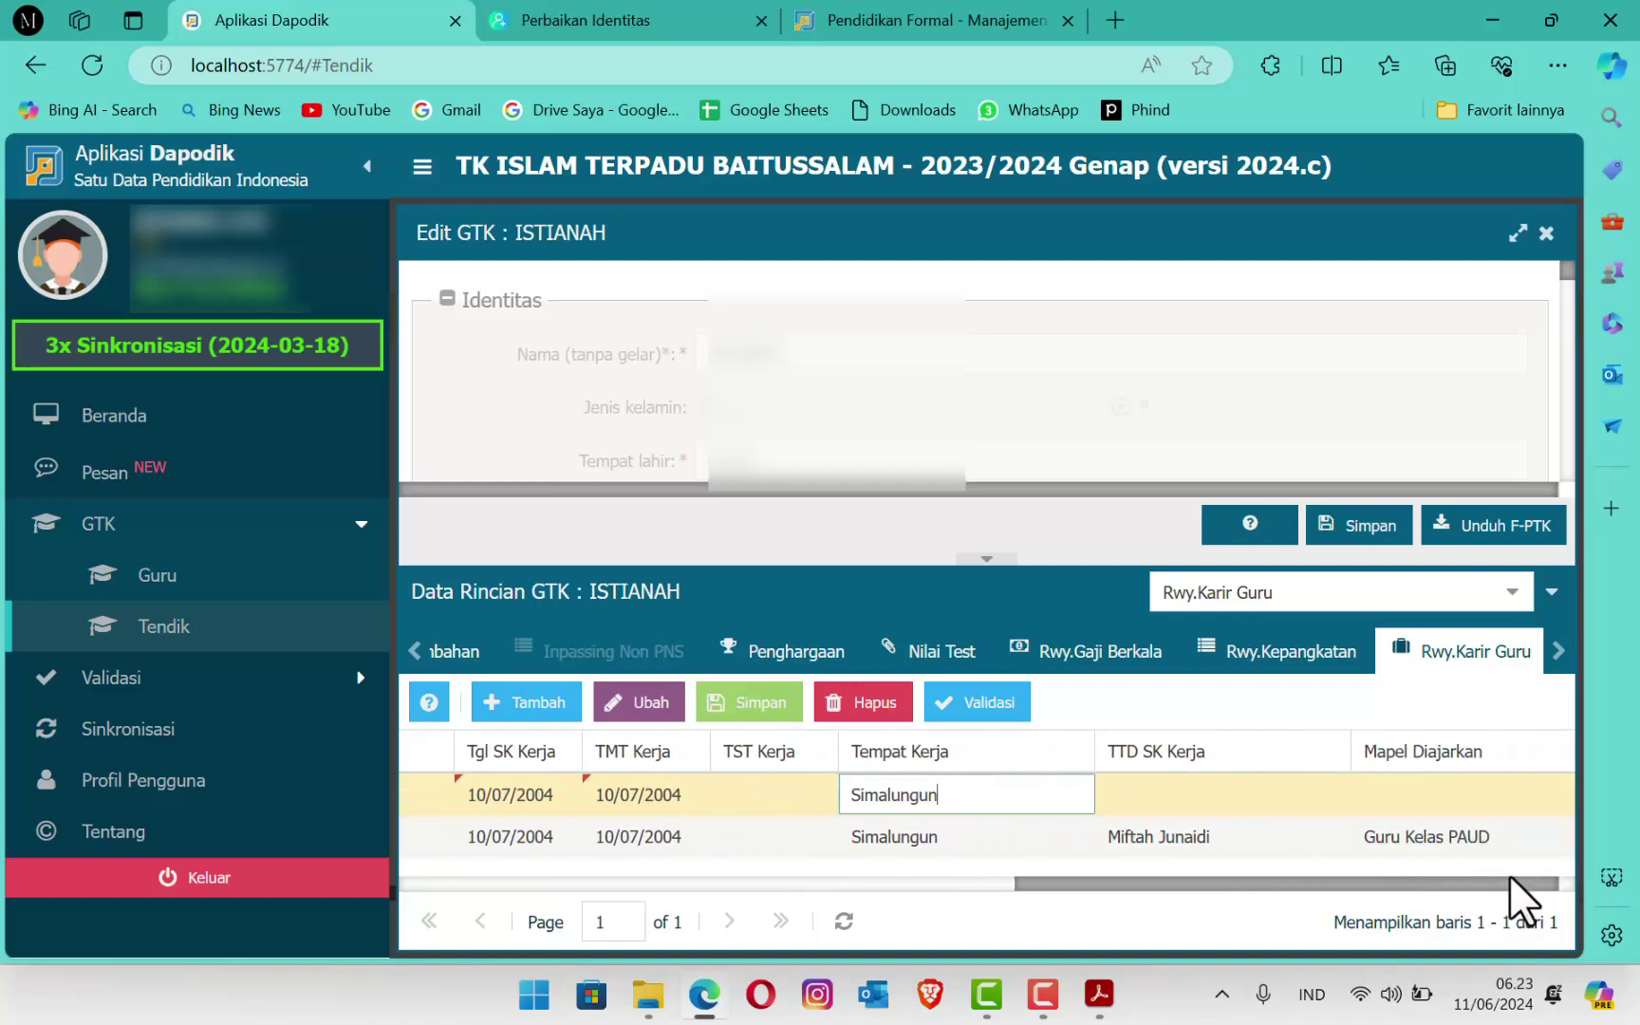
Step: Enter the SK signer's name and subject Guru Kelas Paud, then save the row
left_click(1208, 787)
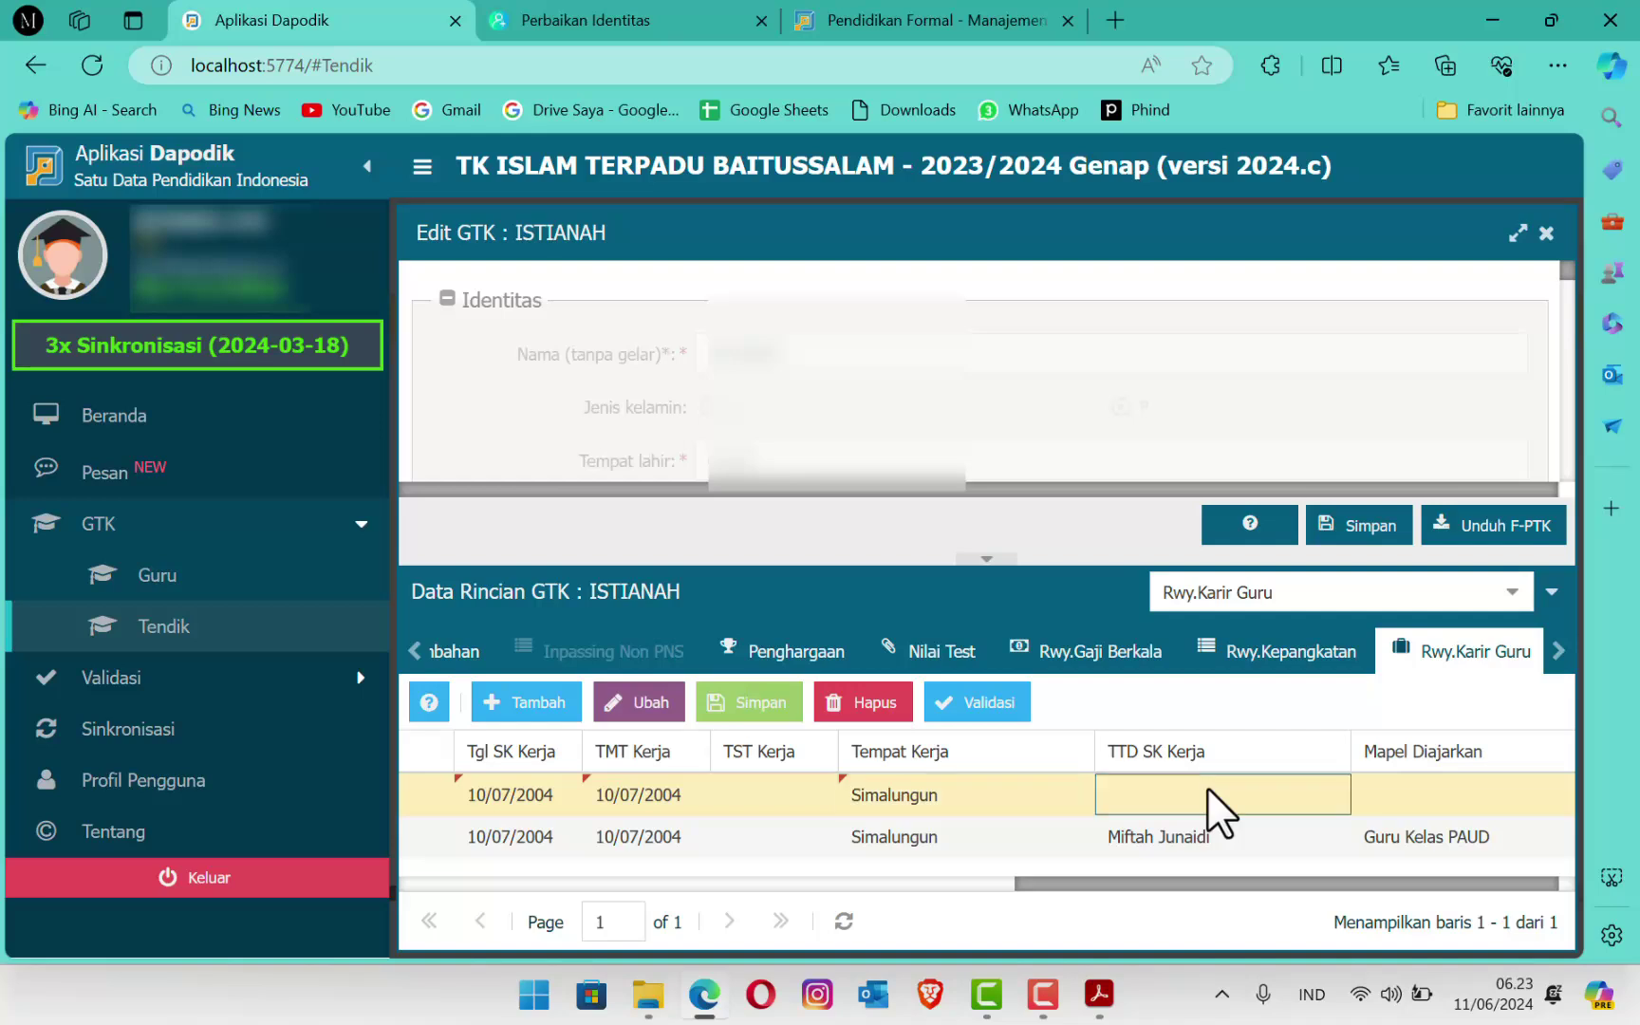
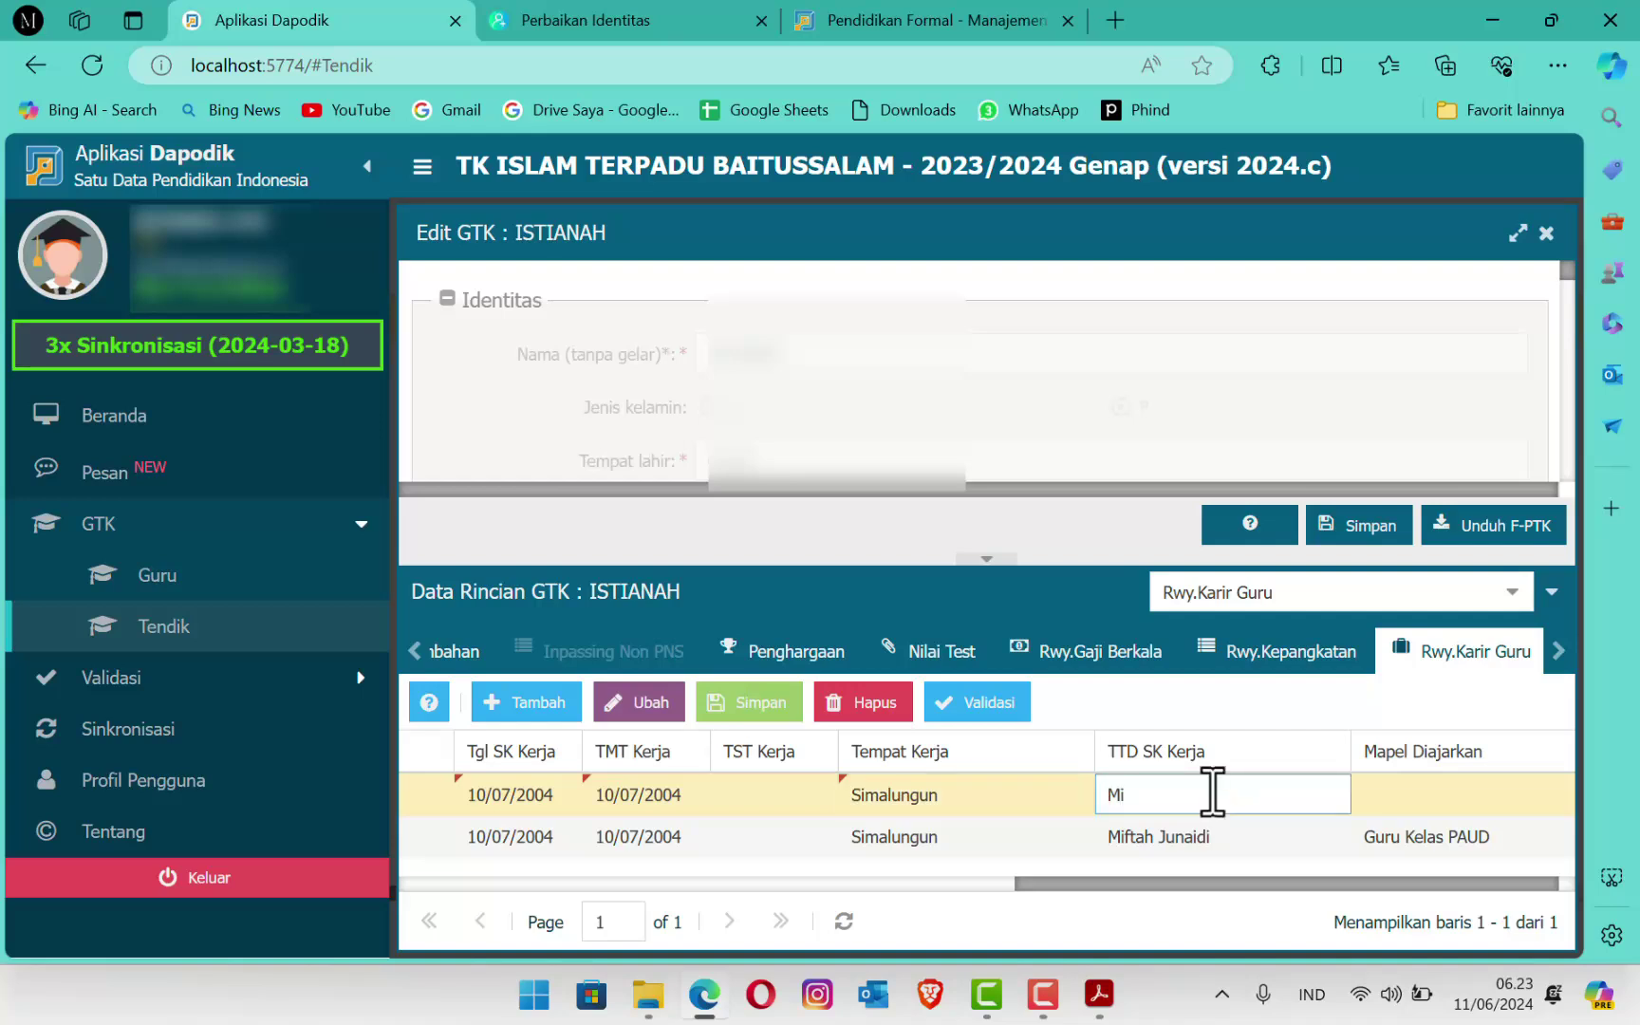
key("Tab")
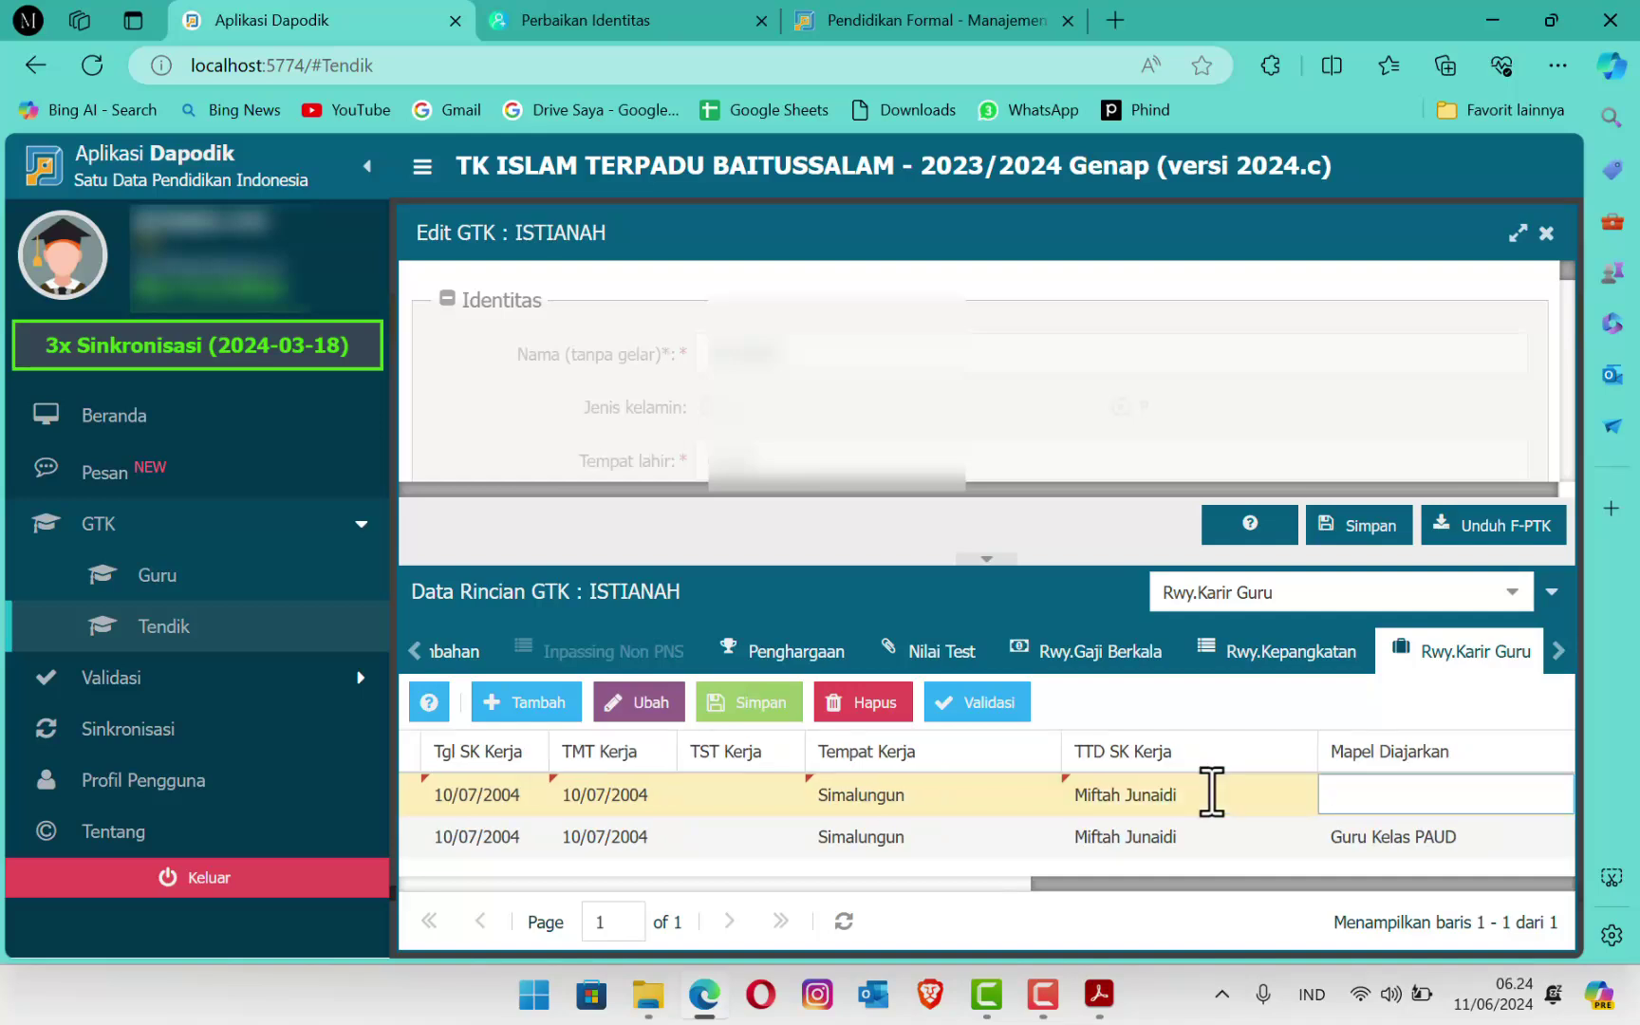
type("Guru Keala")
key("BackSpace")
key("BackSpace")
key("BackSpace")
type("las Paud")
left_click(754, 711)
Step: Let the save finish and scroll the grid back to confirm both Simalungun career rows
left_click_drag(1107, 890, 837, 915)
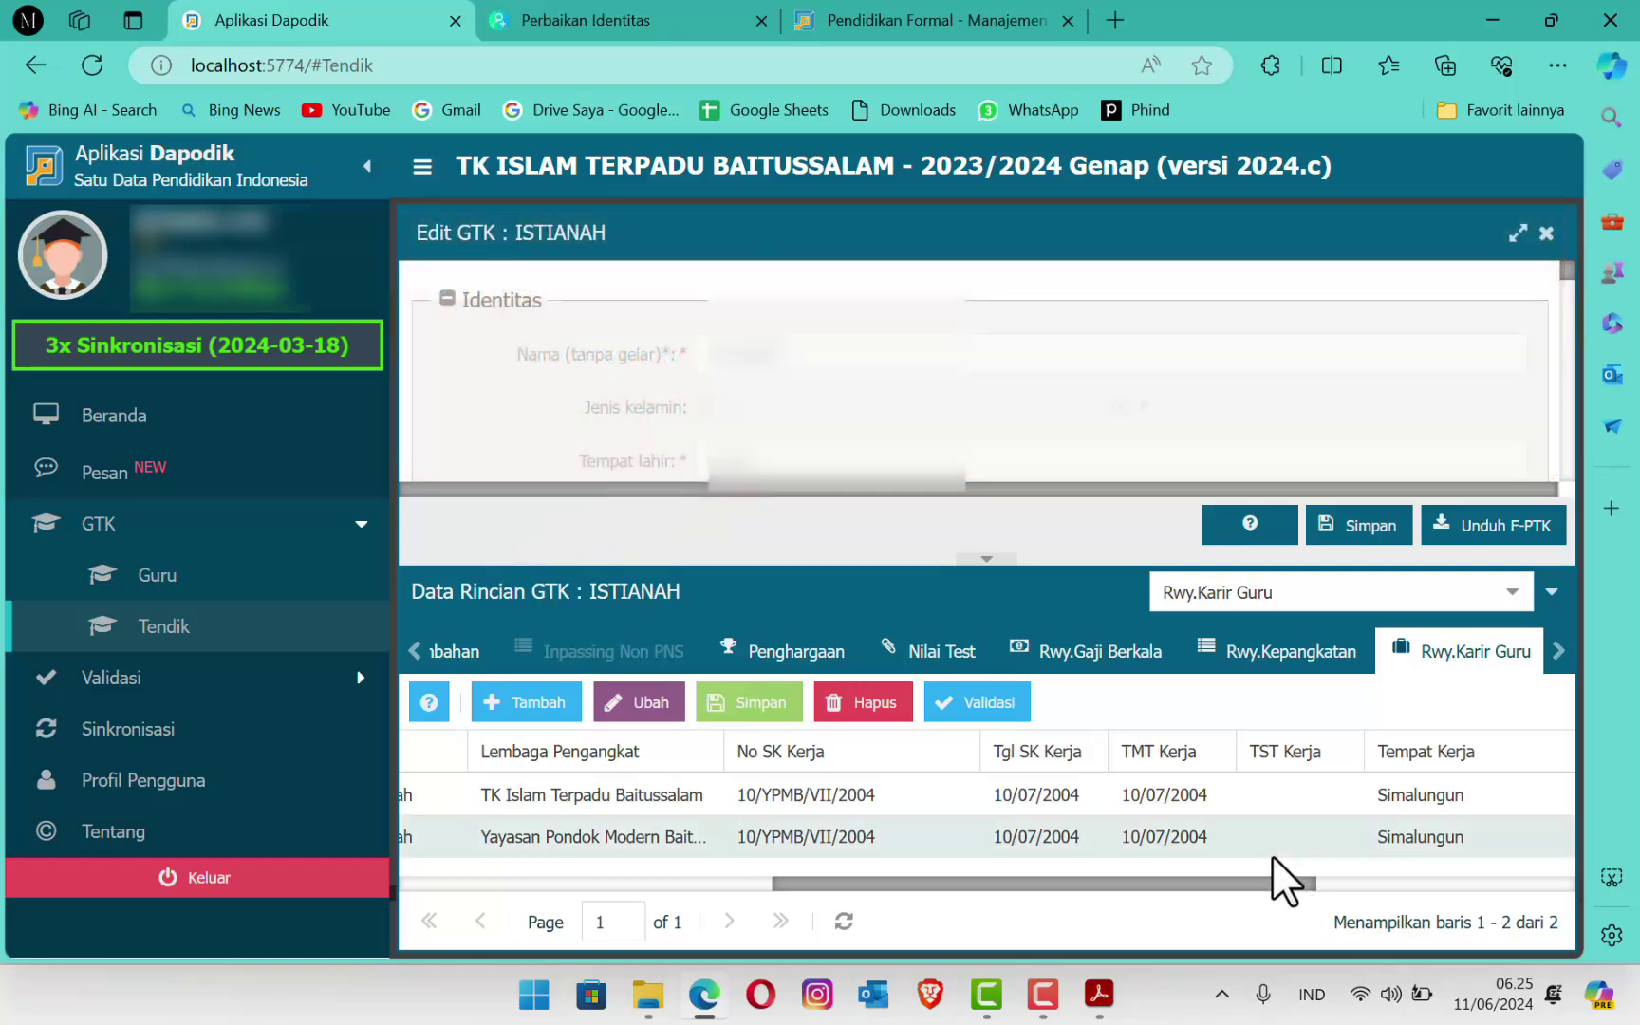
mouse_move(1102, 997)
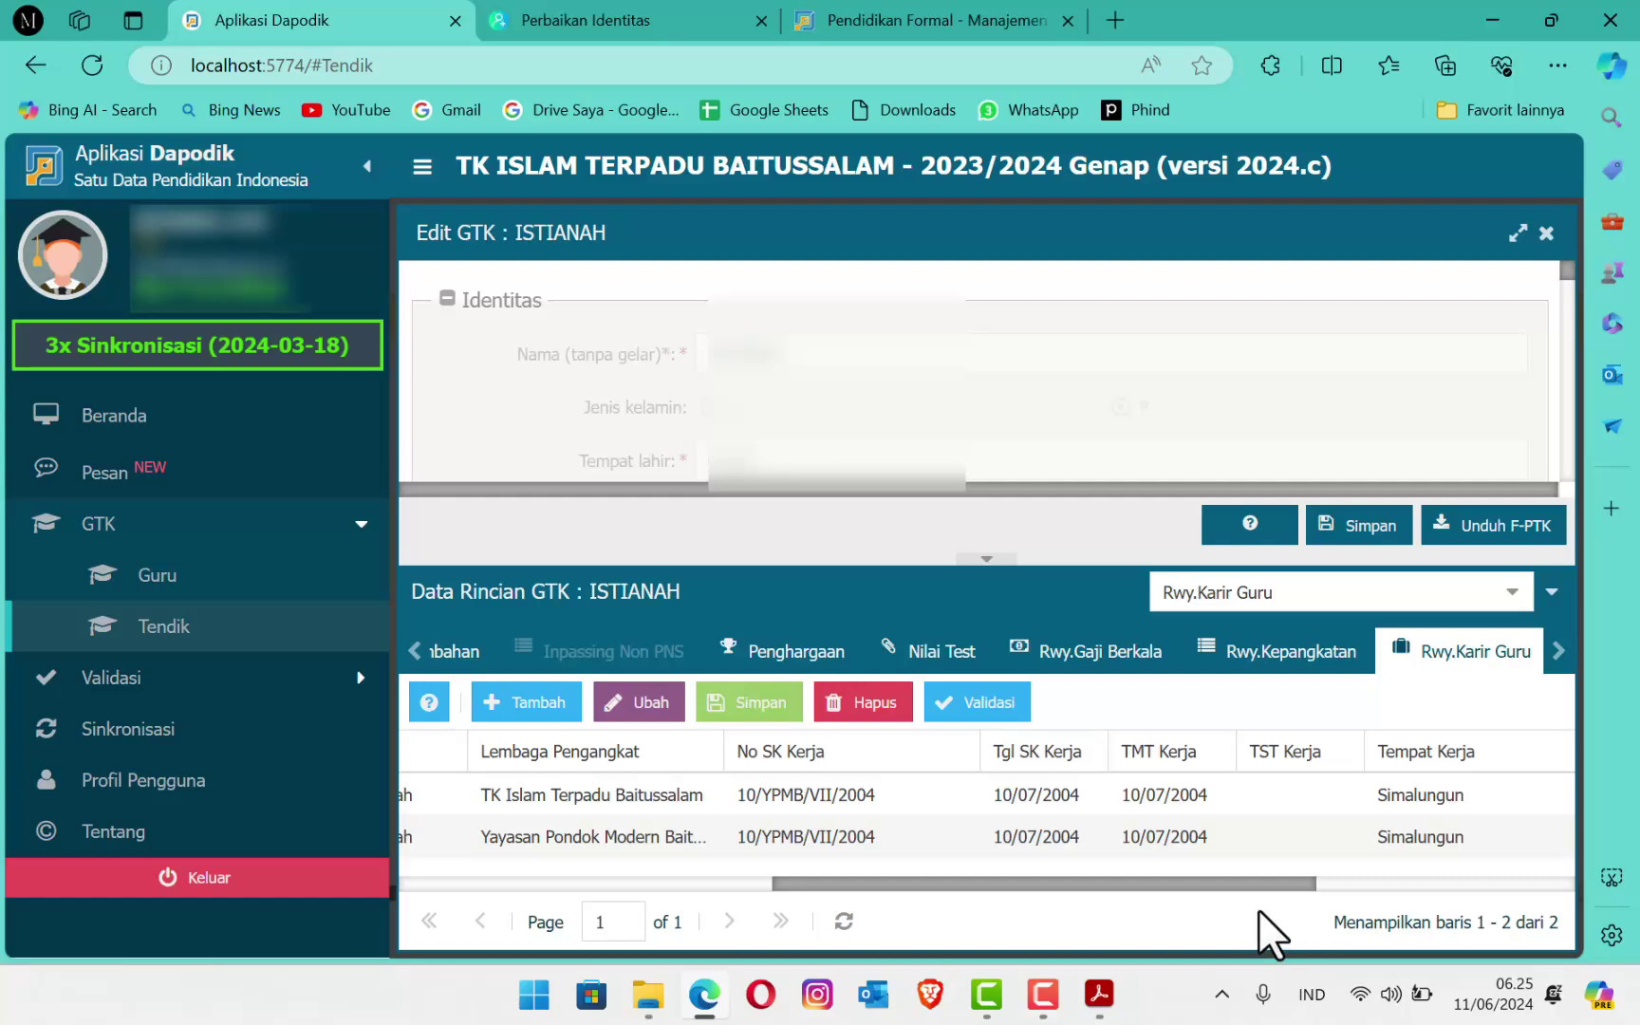
Step: Bring the PPG update letter forward and review items a–d, including status kepegawaian, and the deadline
left_click(1099, 994)
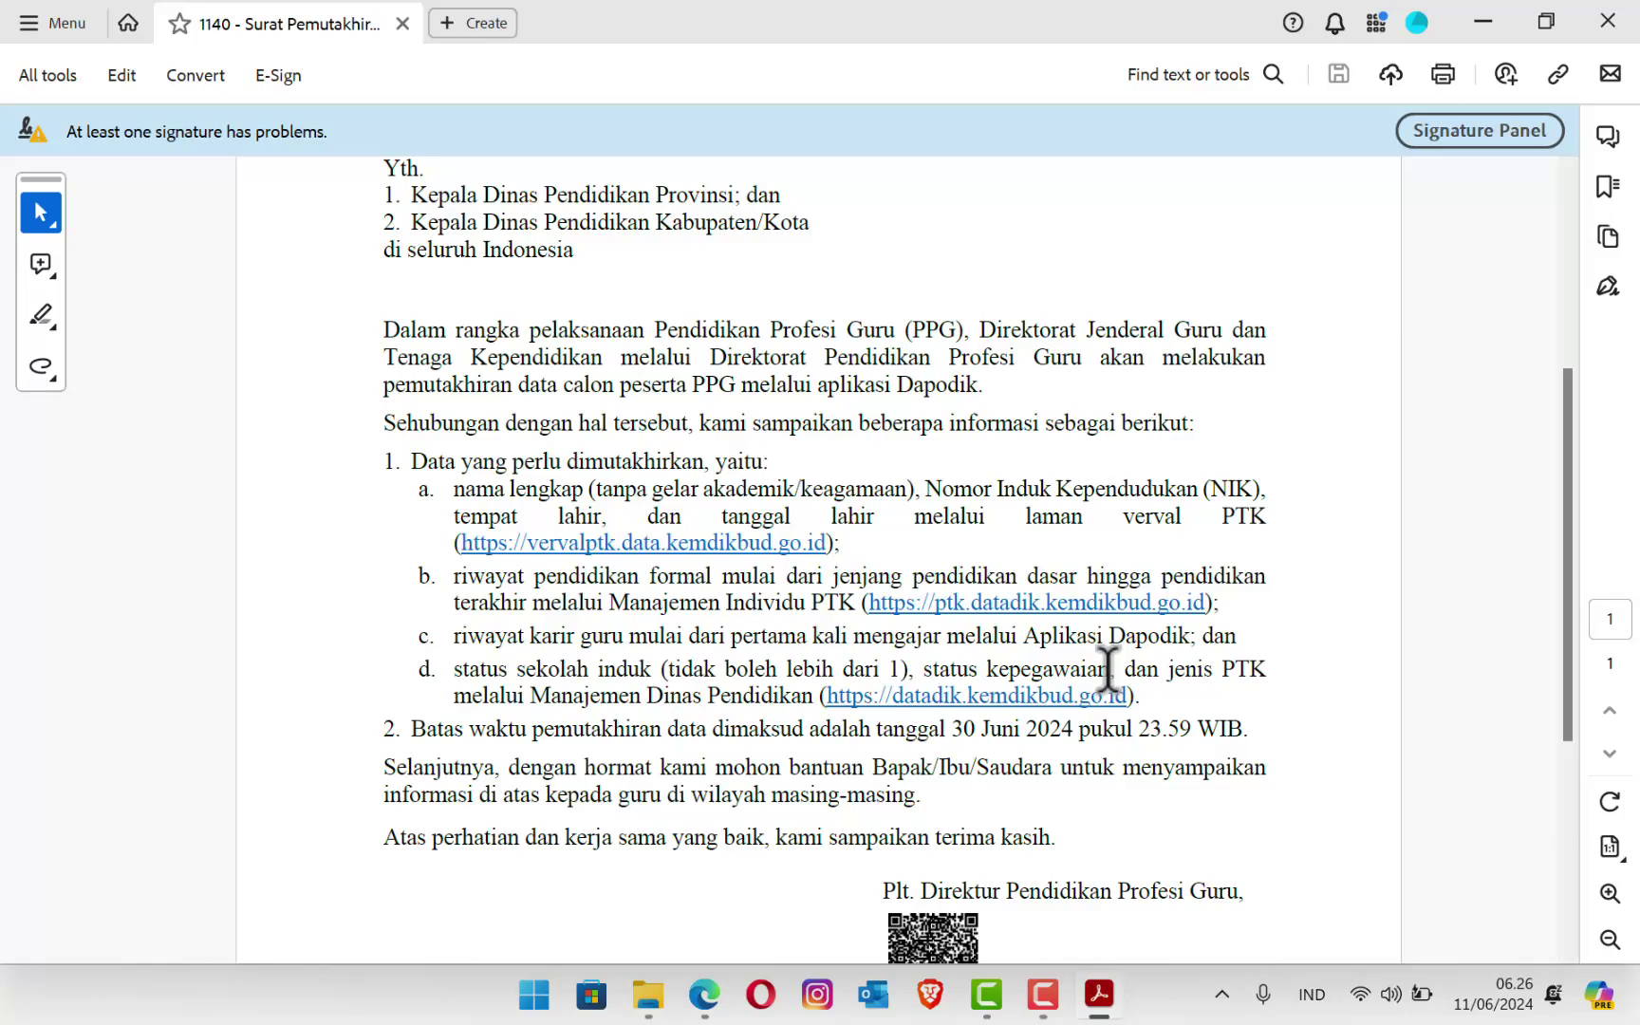
left_click_drag(1109, 669, 941, 669)
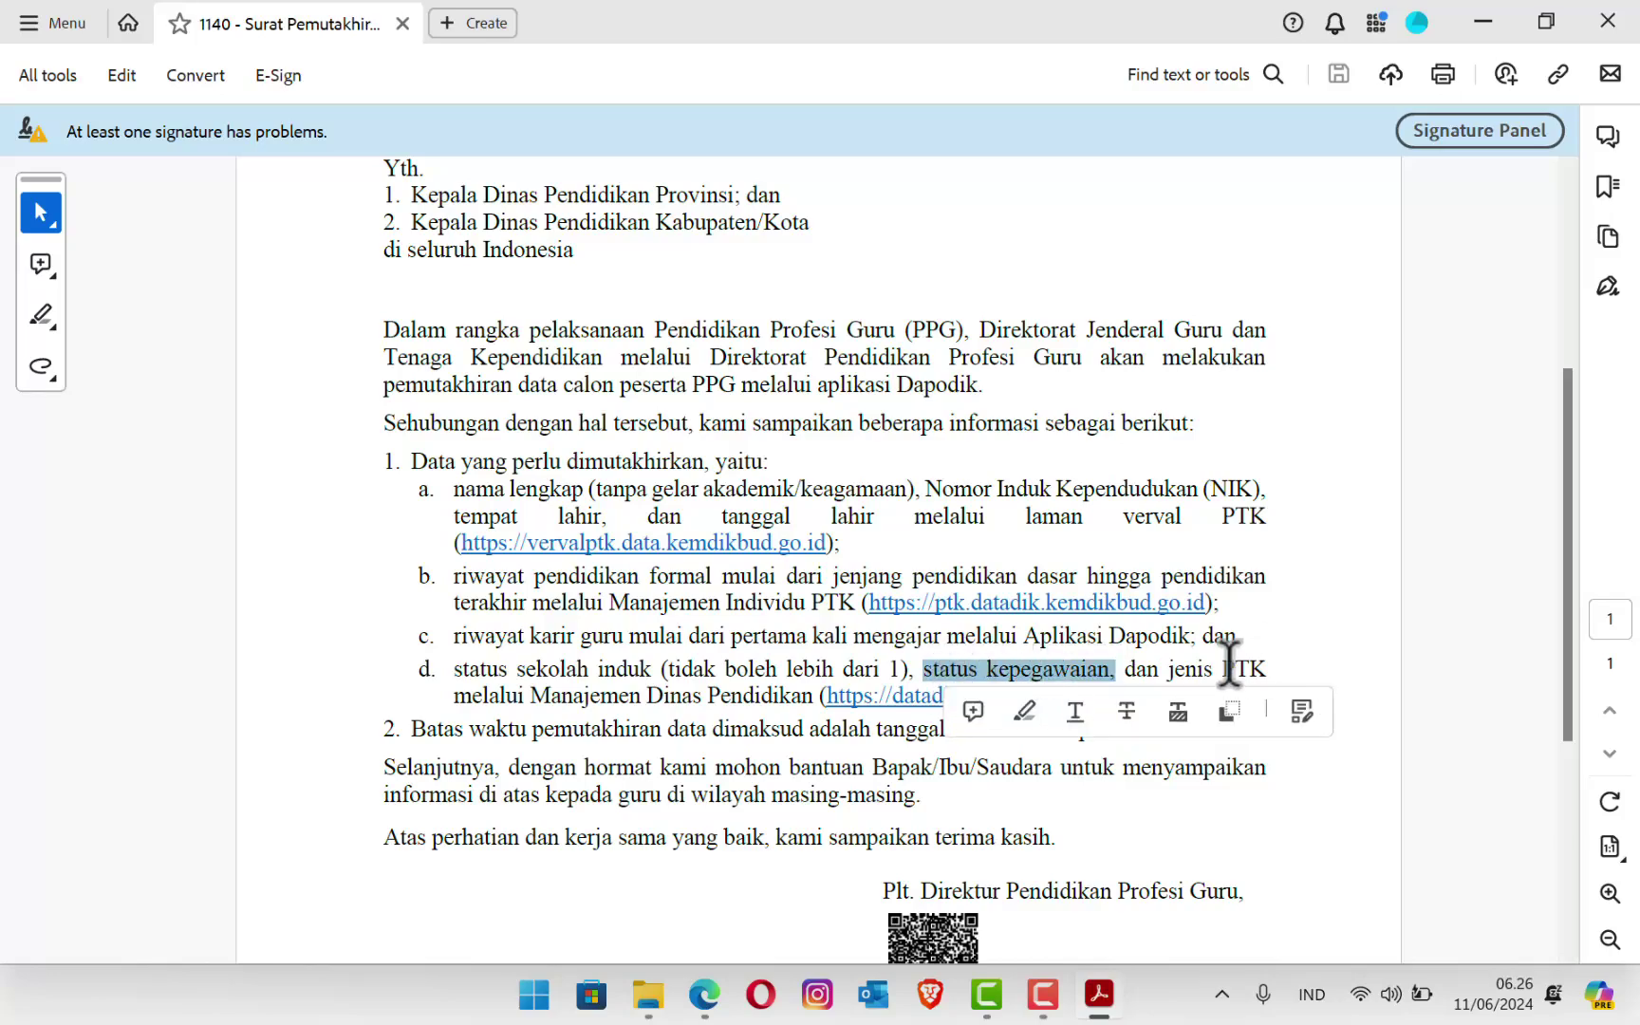
left_click(1256, 670)
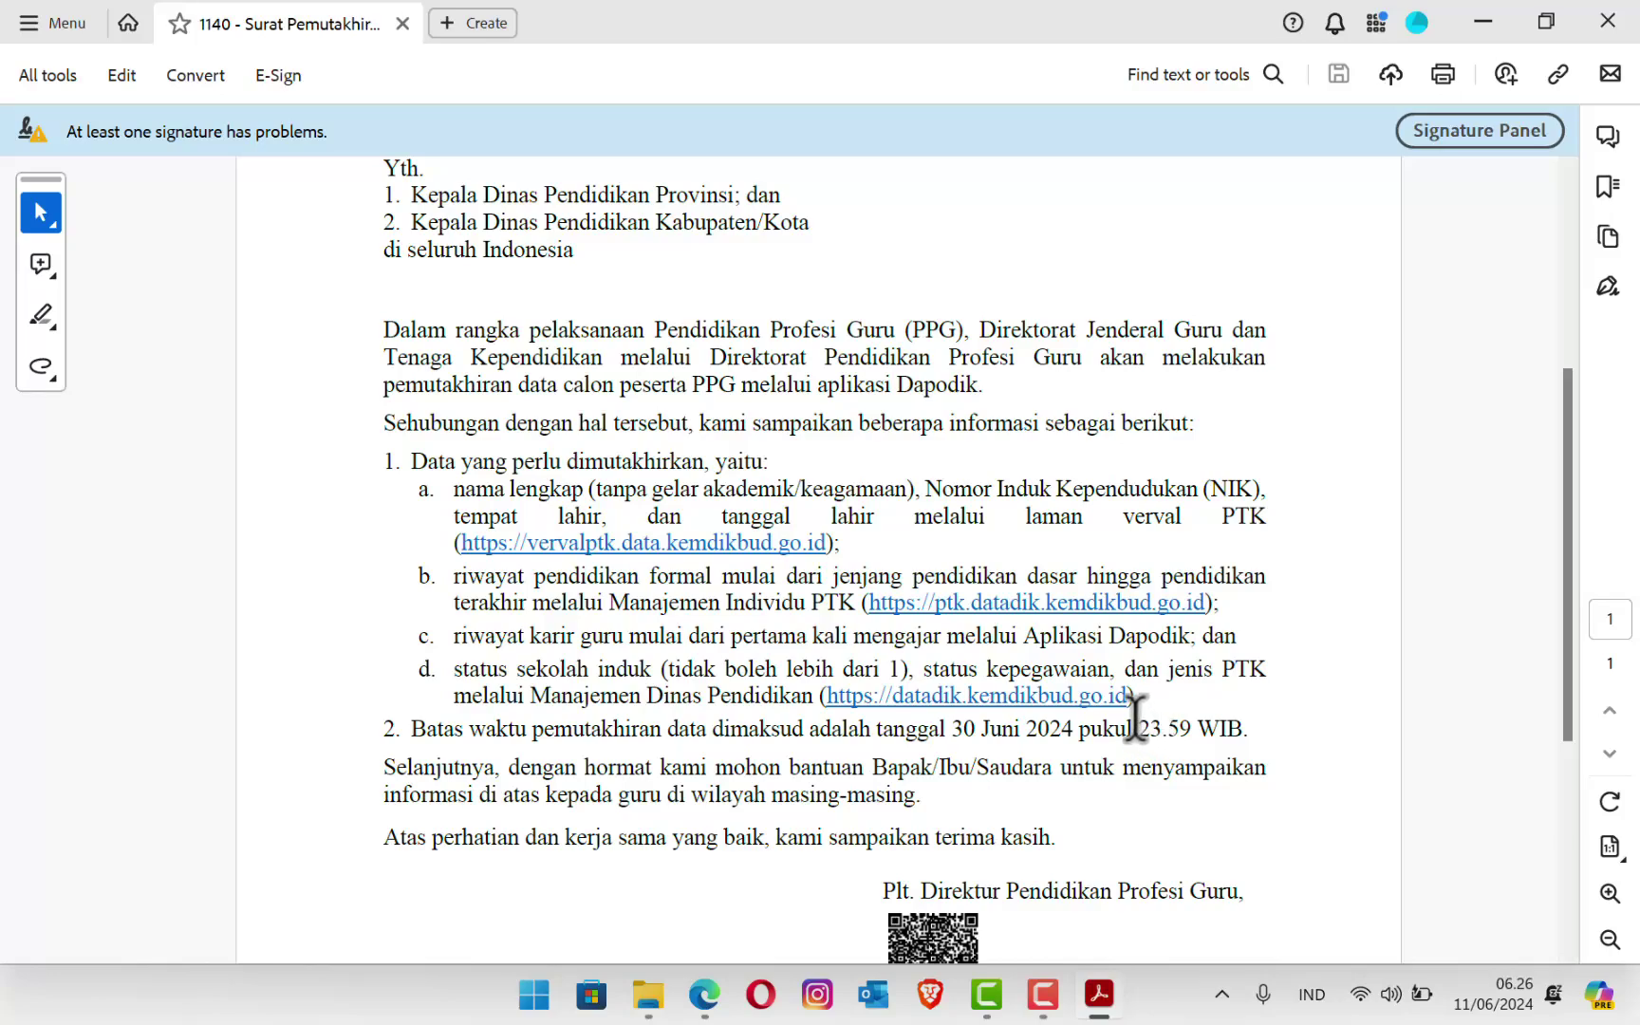
mouse_move(1187, 712)
left_mouse_down()
mouse_move(1179, 670)
mouse_move(736, 662)
mouse_move(526, 571)
mouse_move(428, 483)
mouse_move(853, 630)
mouse_move(1253, 707)
mouse_move(1162, 693)
left_mouse_up()
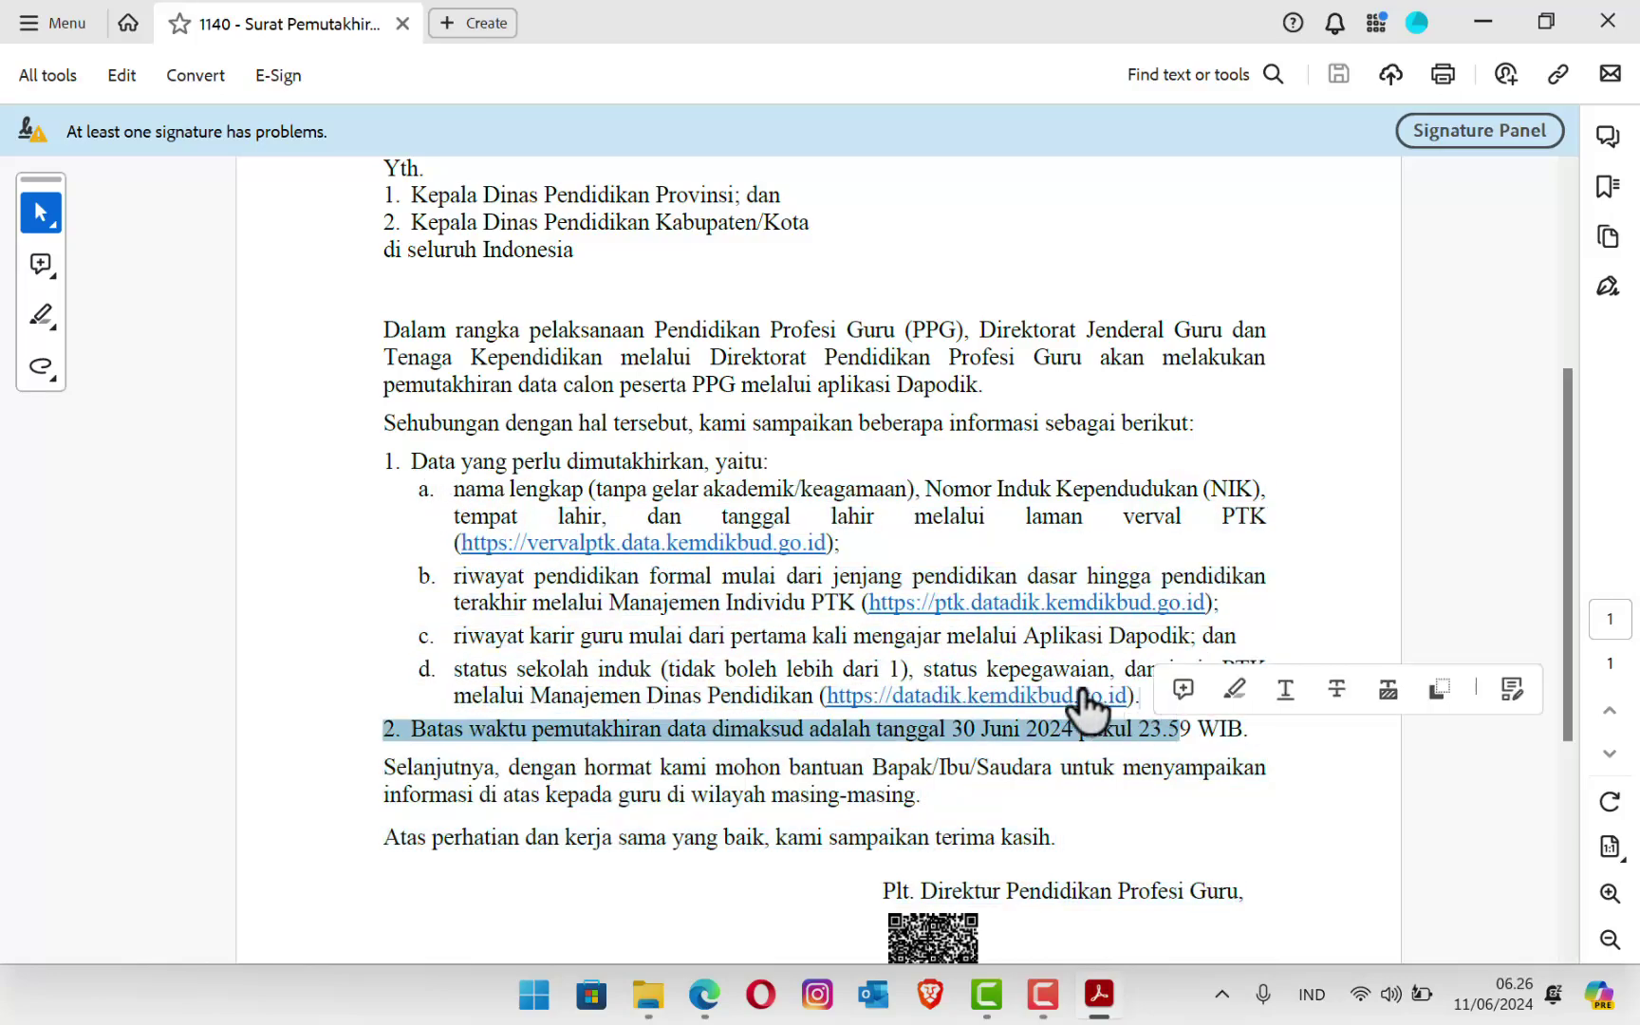
left_click(393, 668)
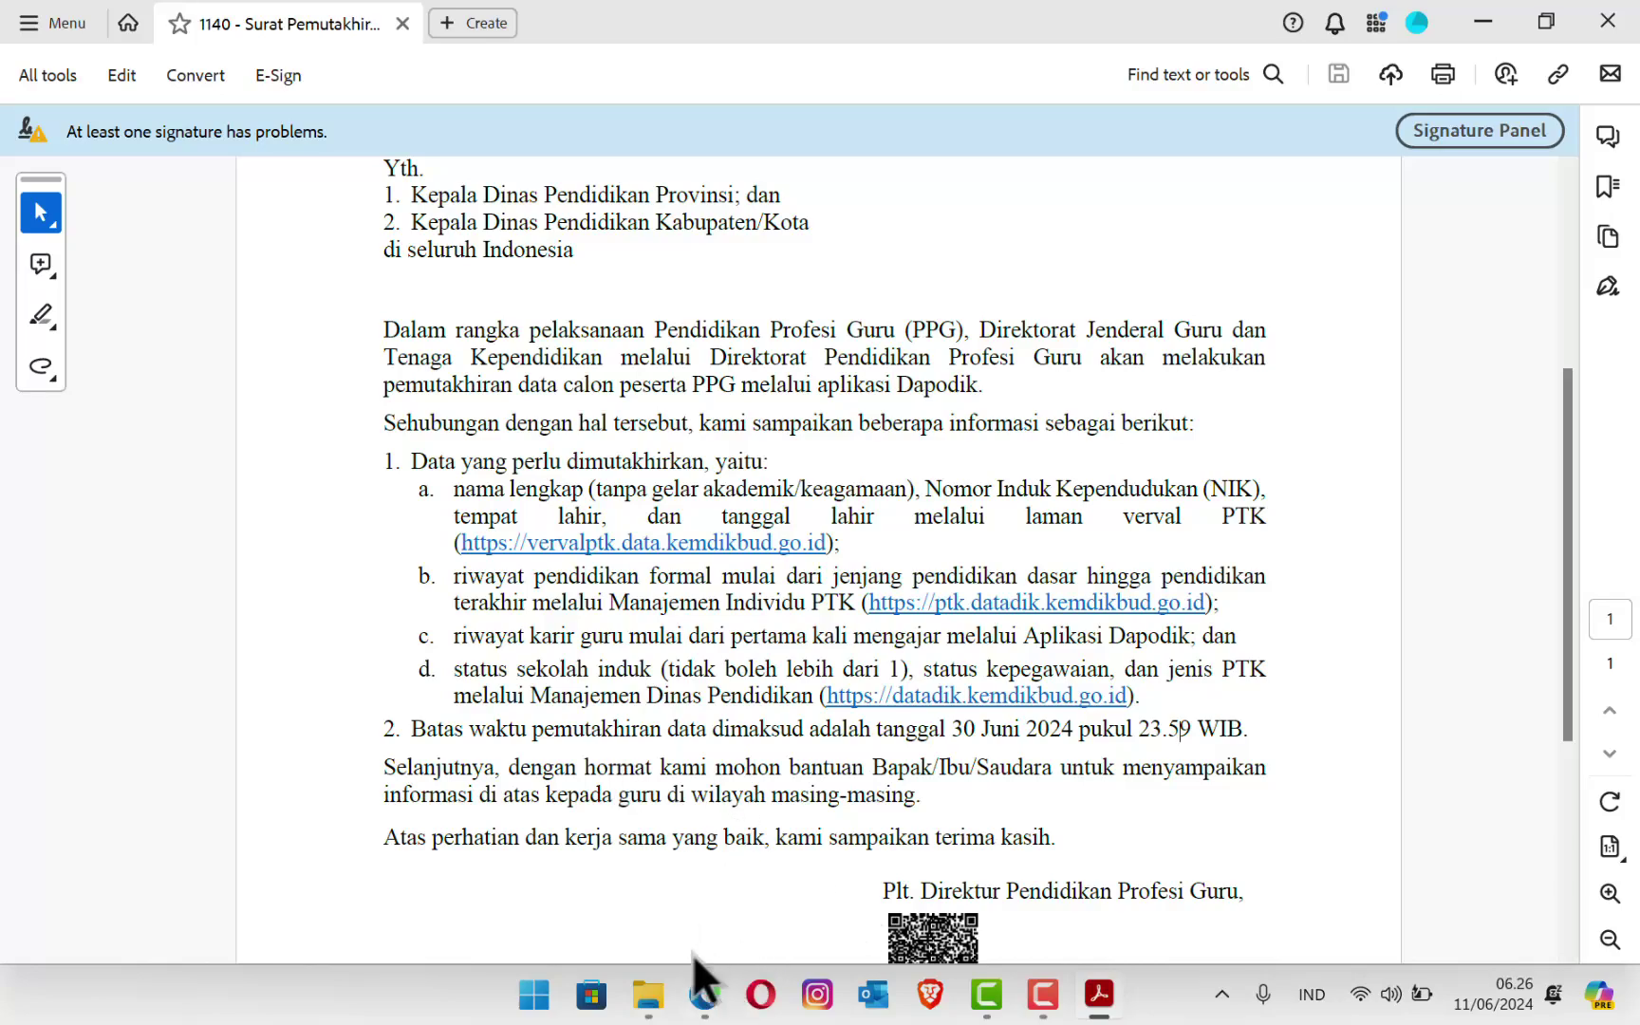
Step: Return to Dapodik PTK in Edge and open Riwayat Kerja showing the Medan and Simalungun records
left_click(703, 996)
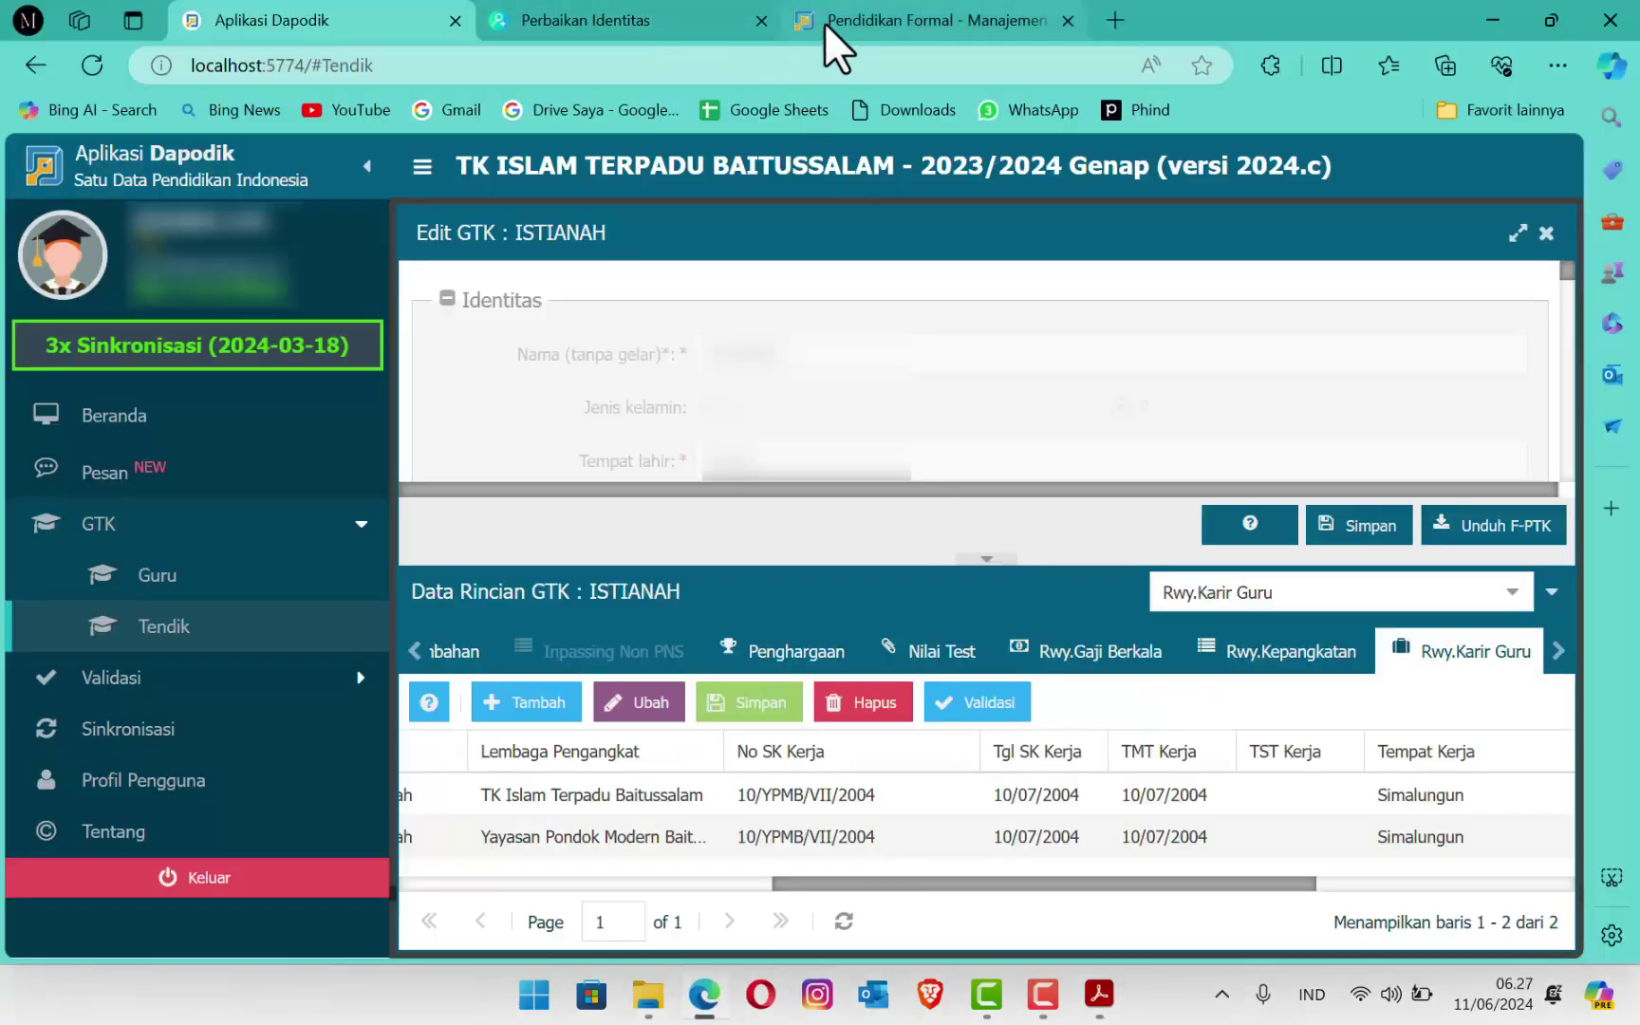
left_click(912, 19)
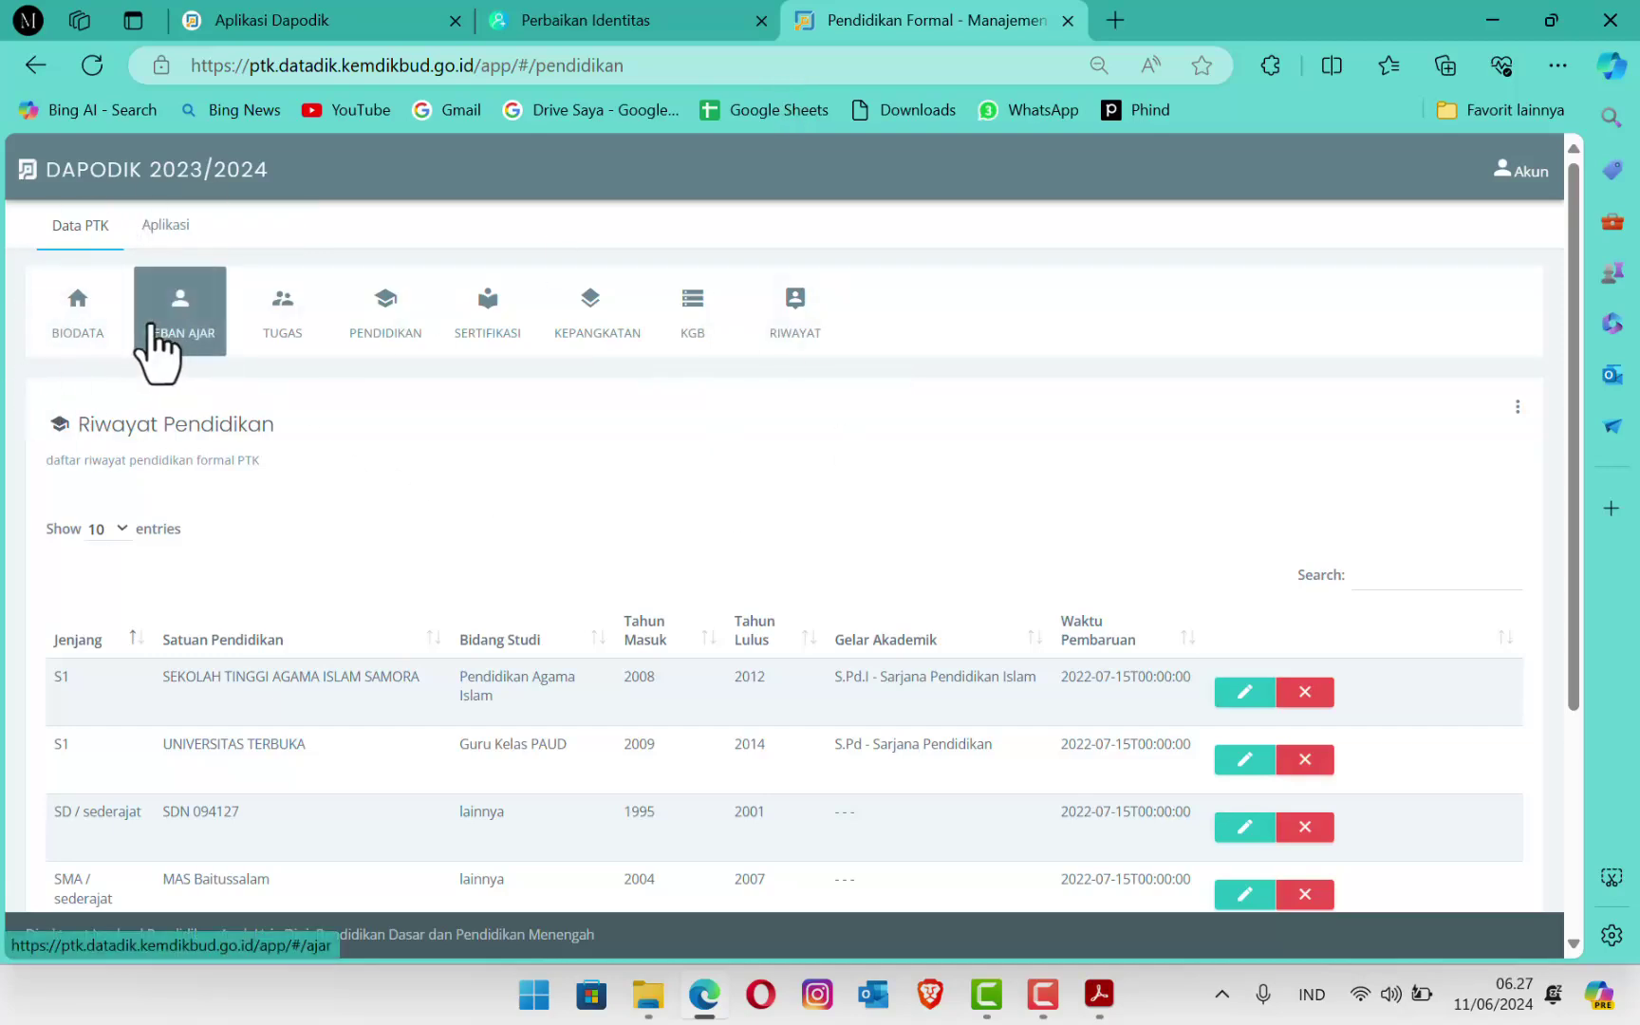
left_click(806, 329)
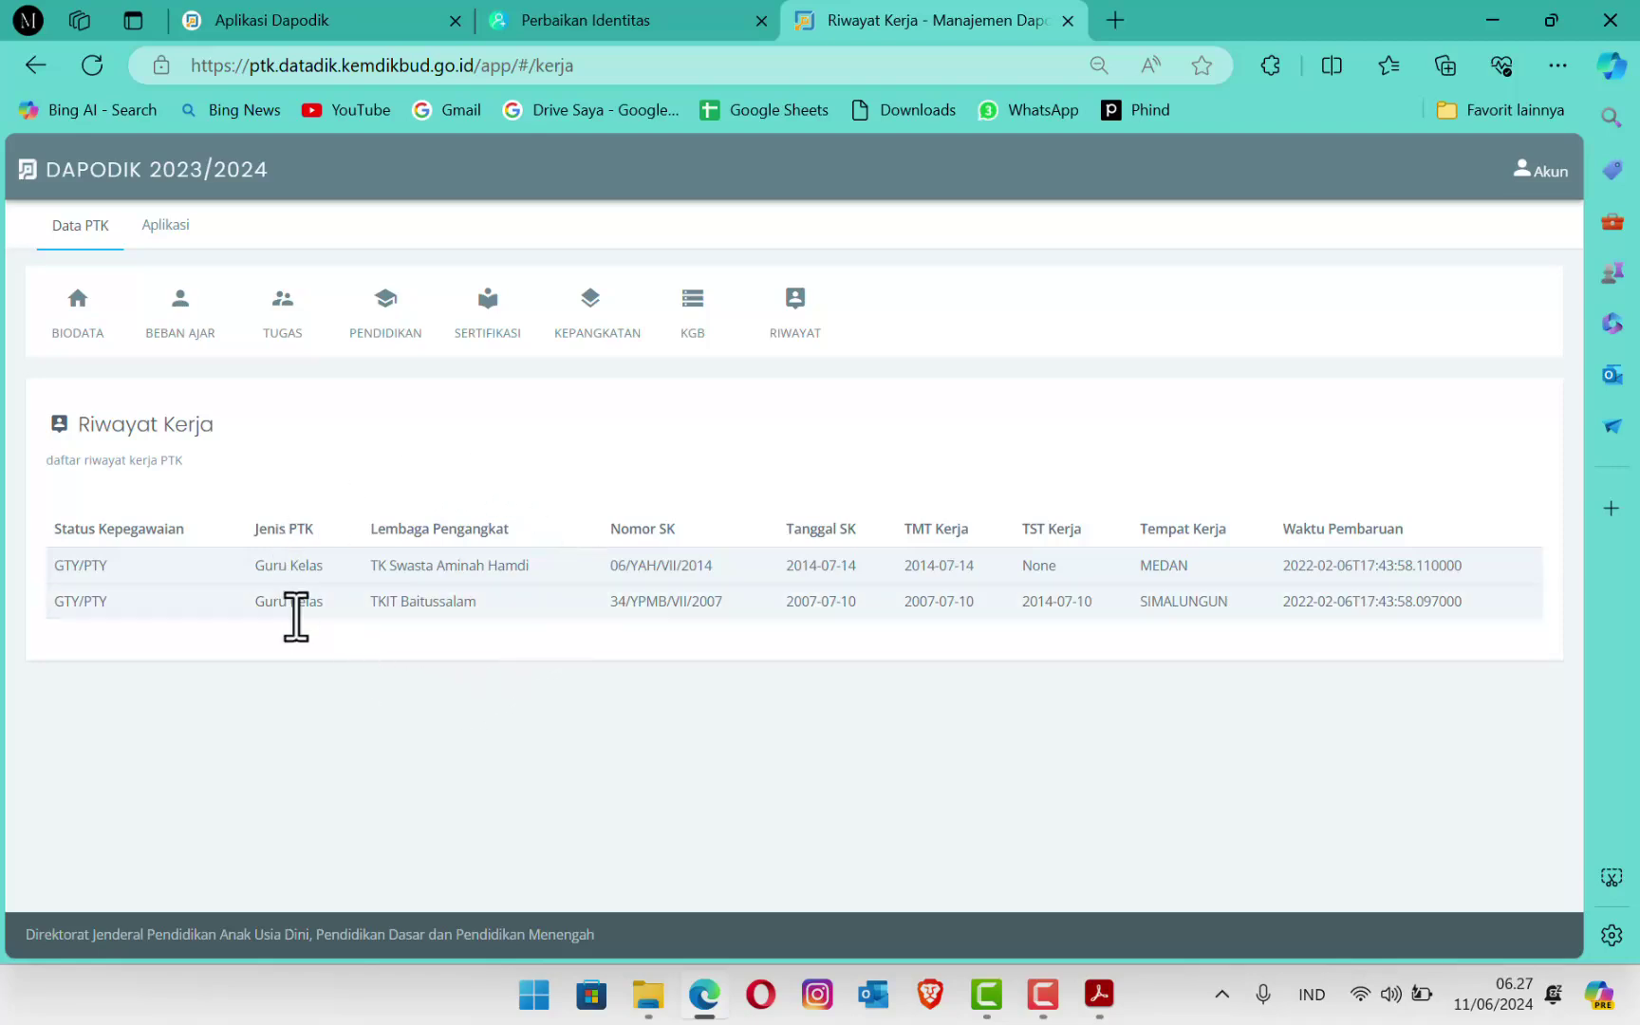
Step: Open the Biodata Kepegawaian details and highlight PTK type Guru Kelas alongside status GTY/PTY
left_click(78, 350)
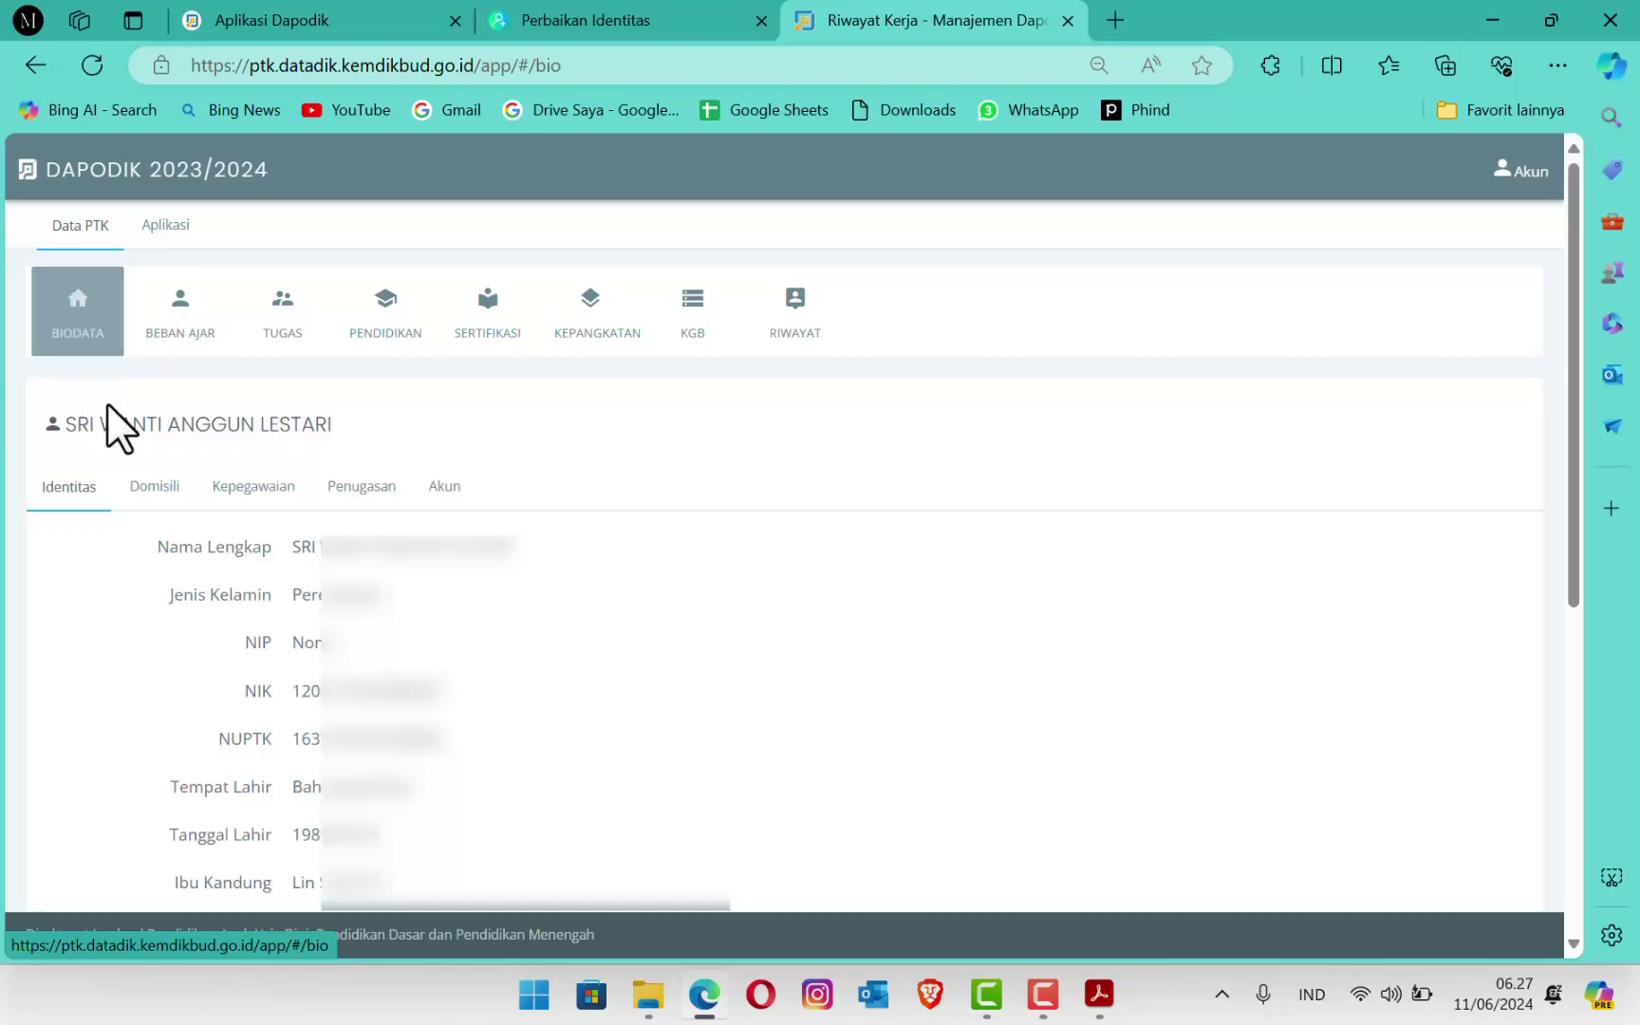
left_click(245, 490)
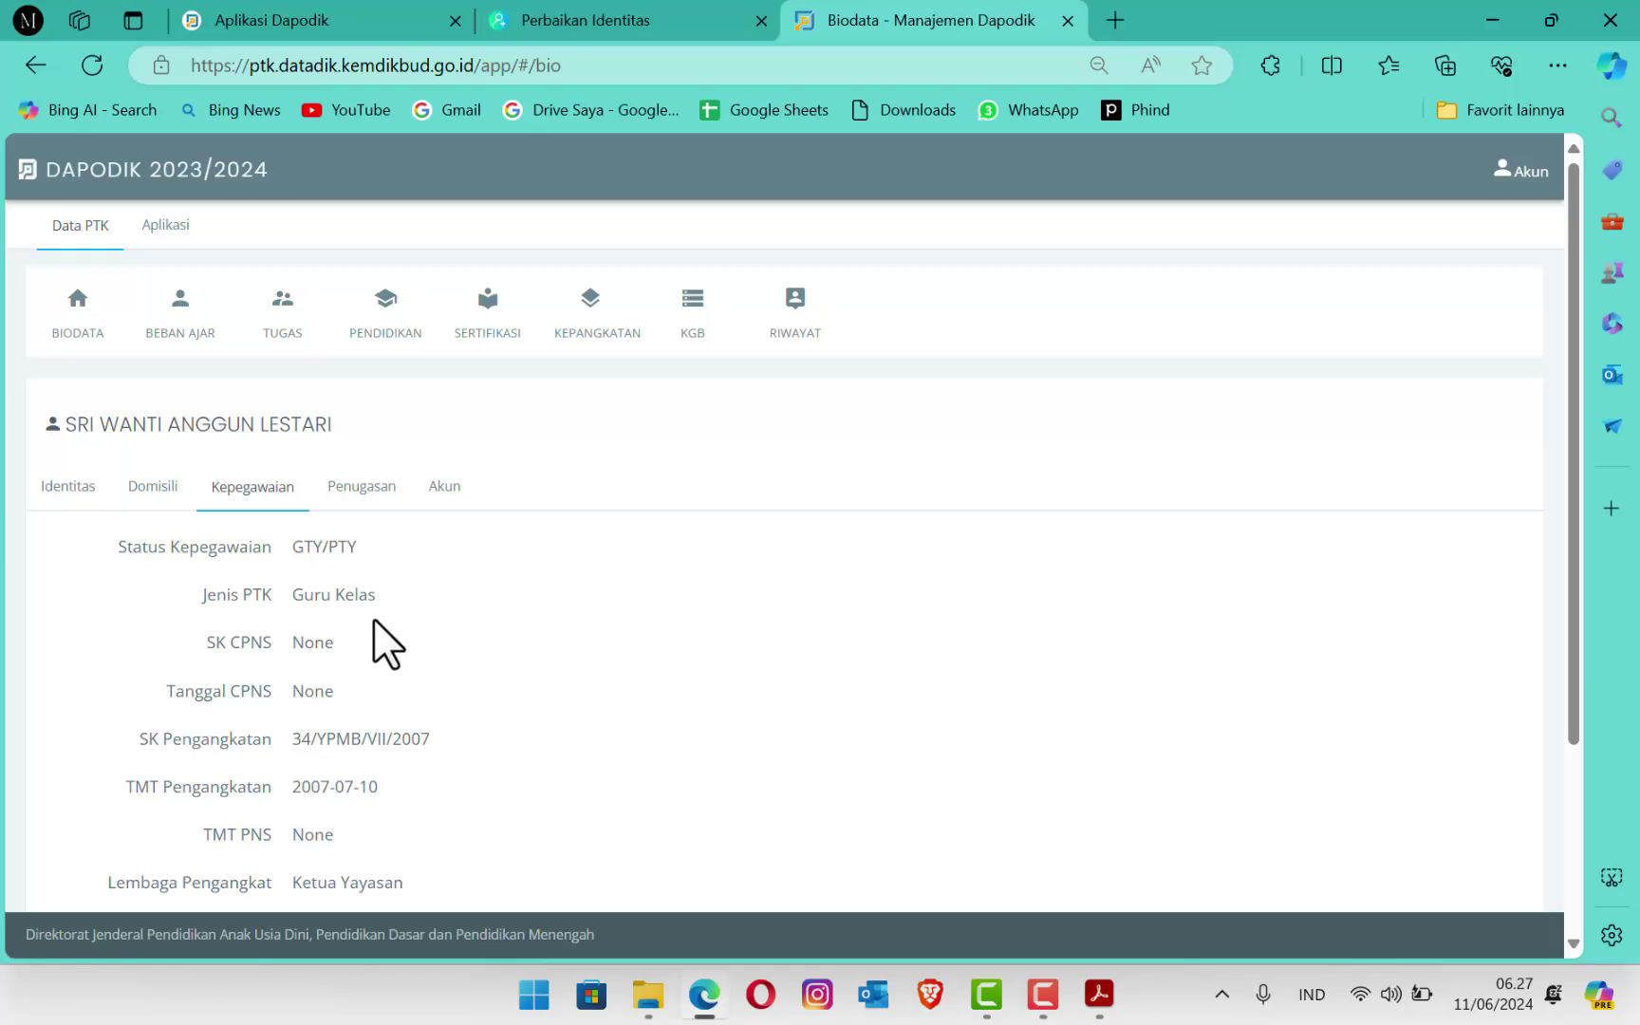
left_click_drag(377, 593, 265, 595)
left_click(478, 614)
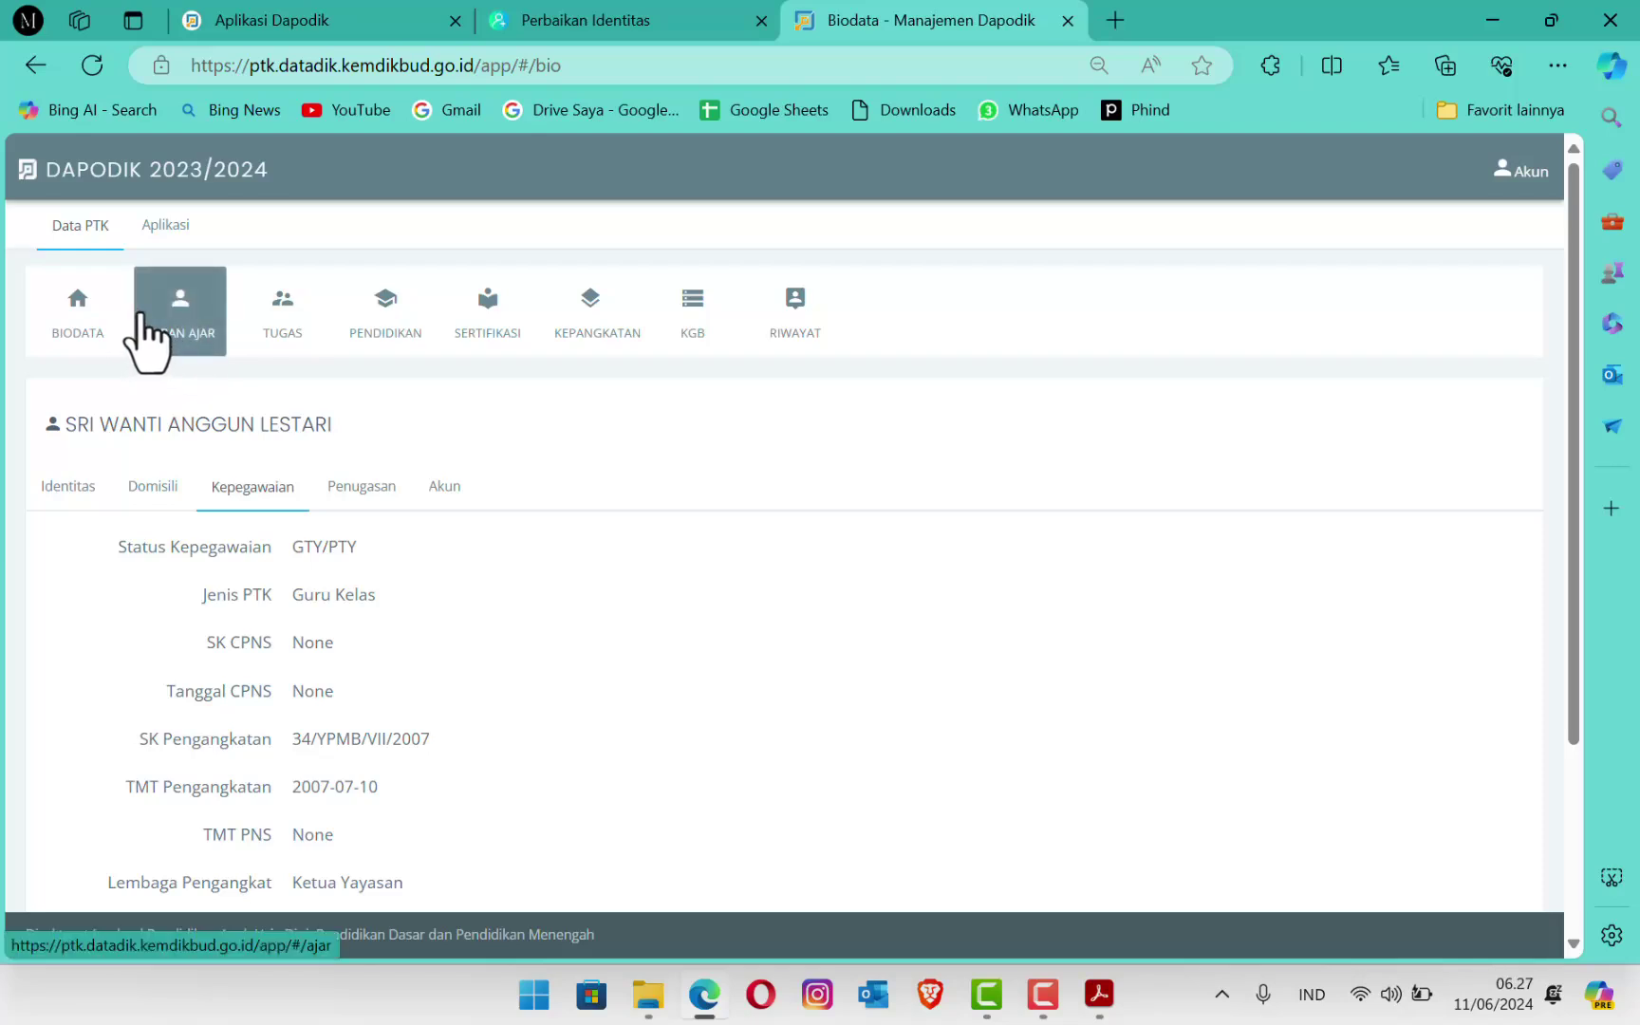
Step: Bring the PPG letter forward and highlight the 30 Juni 2024, 23.59 WIB deadline line
left_click(1101, 999)
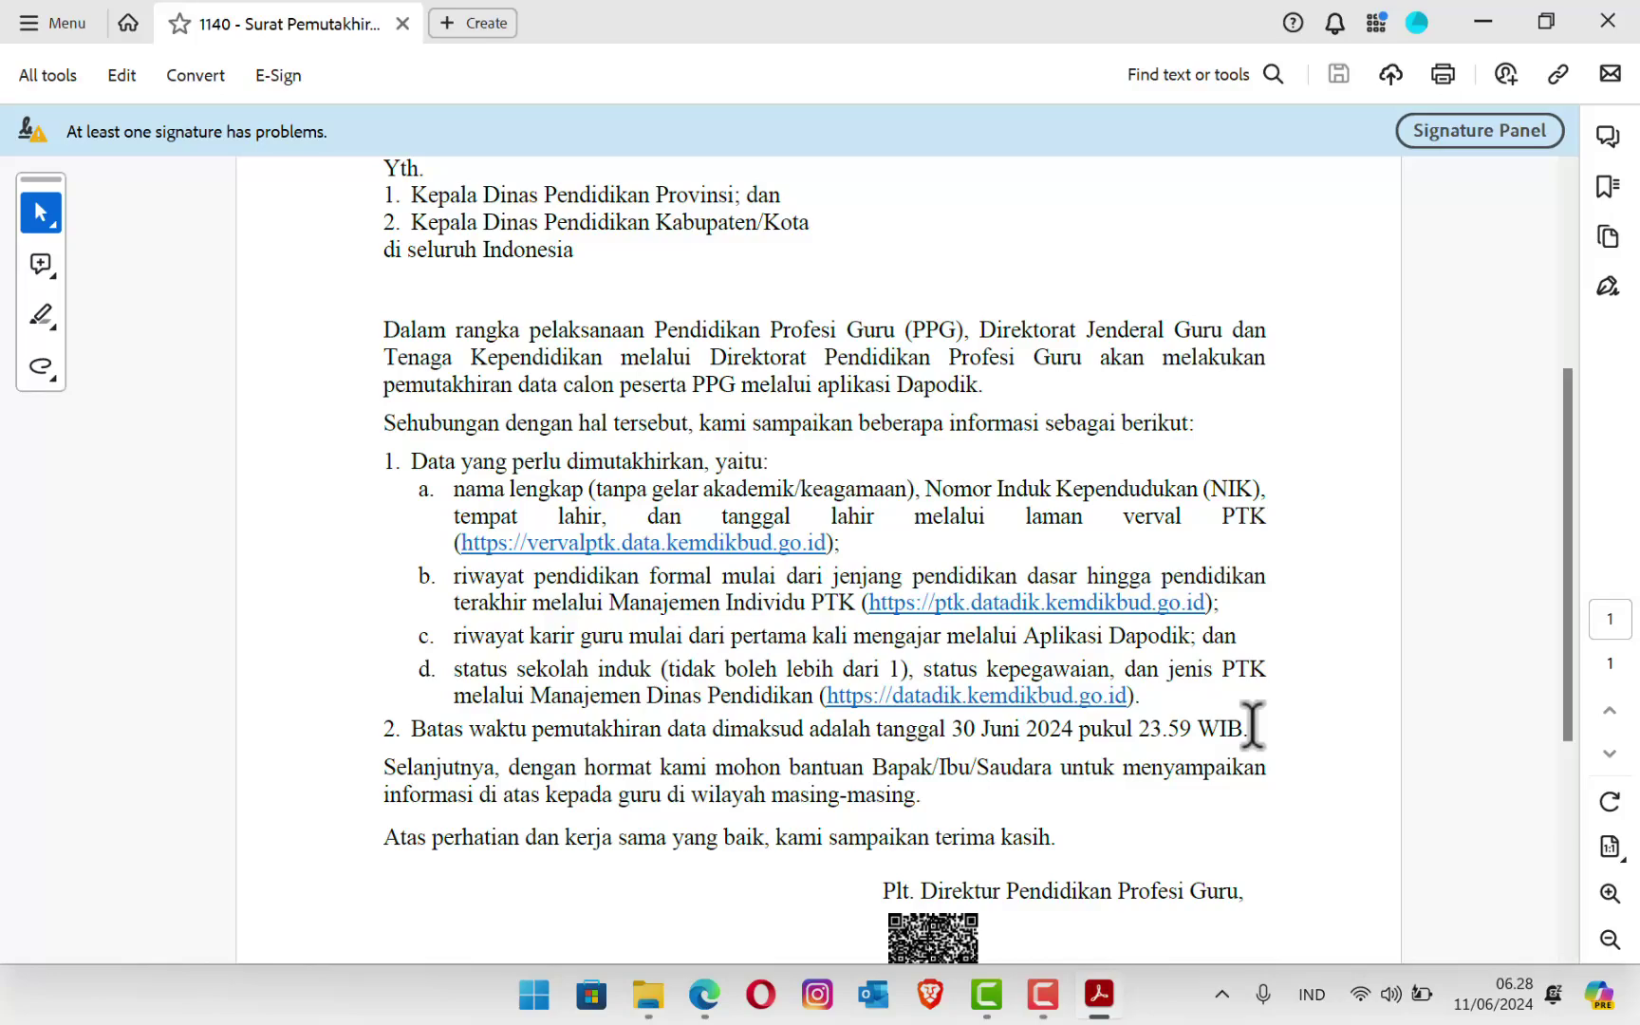
left_click_drag(1253, 727, 753, 731)
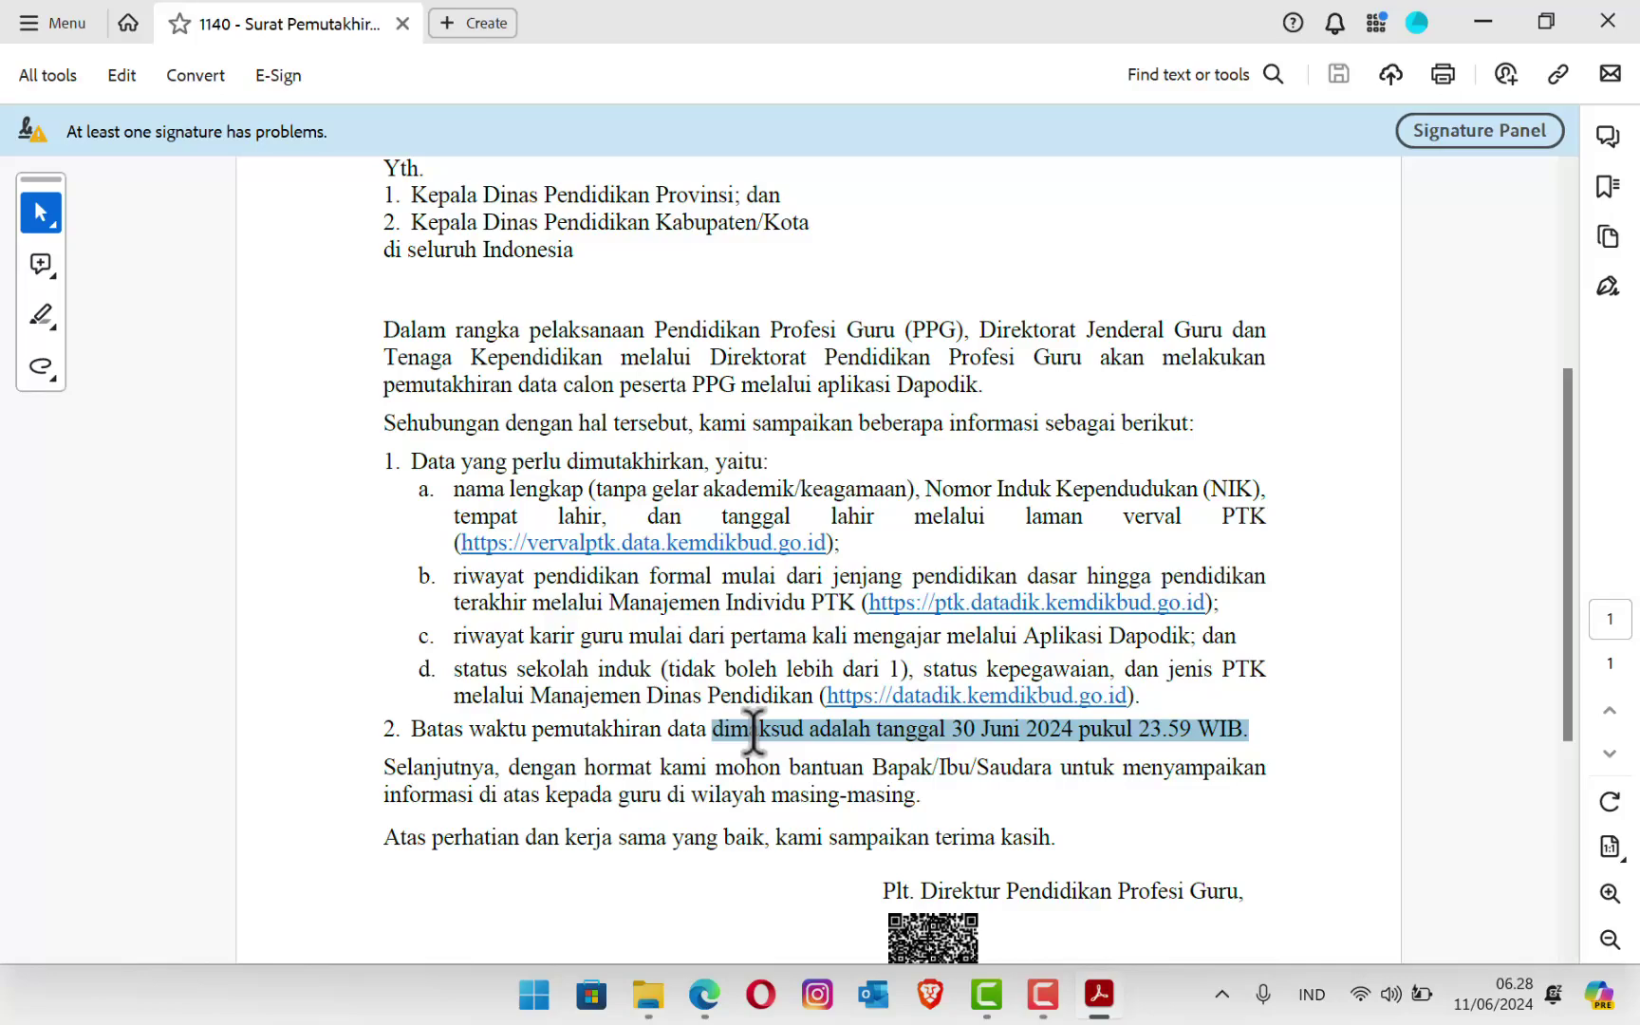
left_click_drag(753, 731, 422, 731)
left_click(1142, 696)
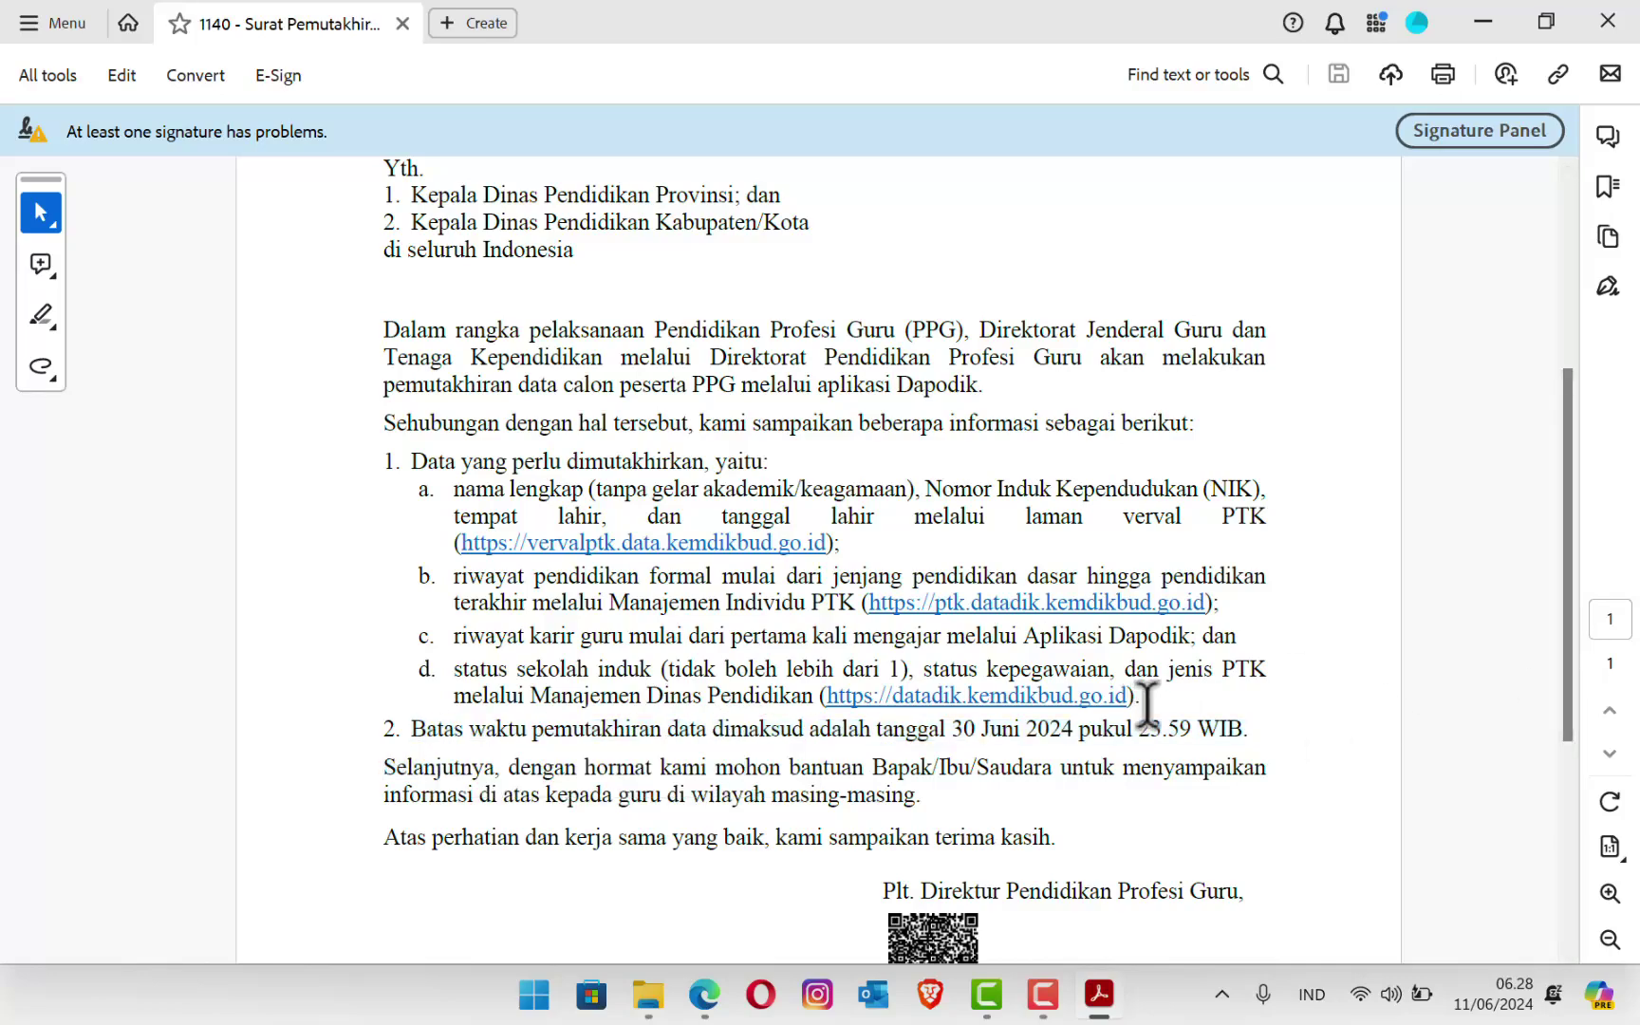